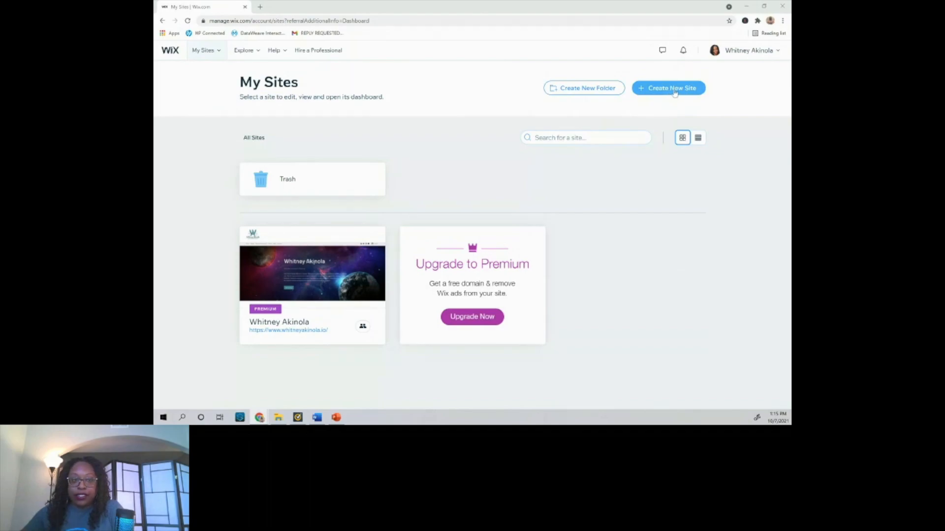
Create a new site of the type Technology Blog and choose to have Wix ADI build it
{"action": "left_click", "coordinate": [215, 53]}
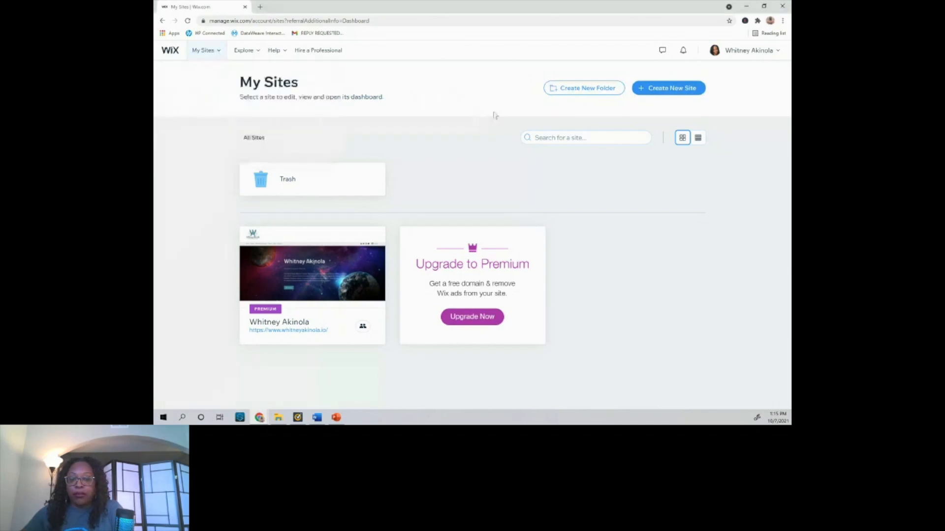
{"action": "left_click", "coordinate": [675, 90]}
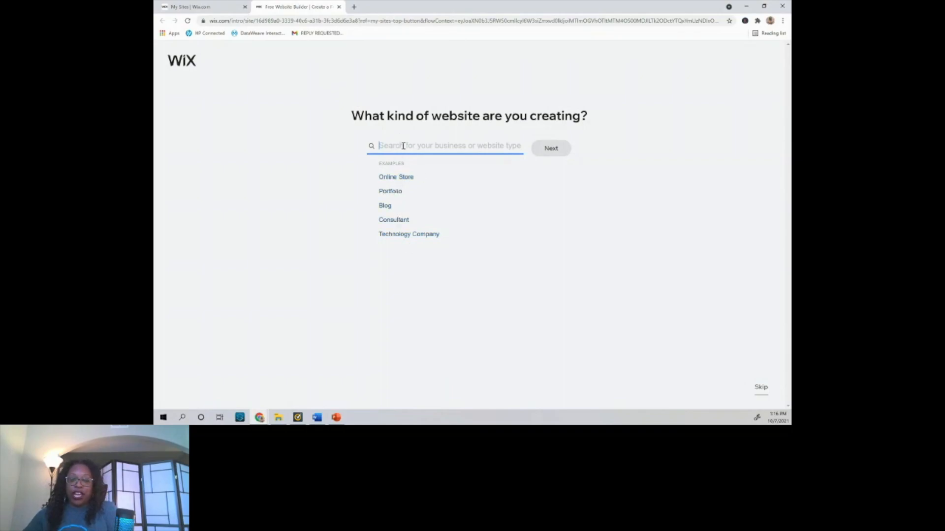
{"action": "type", "text": "Blog"}
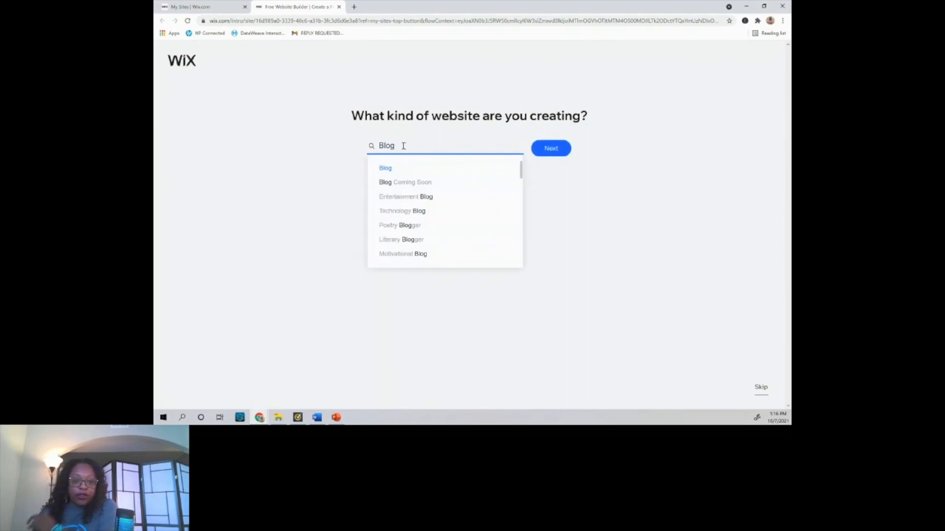
{"action": "key", "text": "Down"}
{"action": "key", "text": "Down"}
{"action": "key", "text": "Down"}
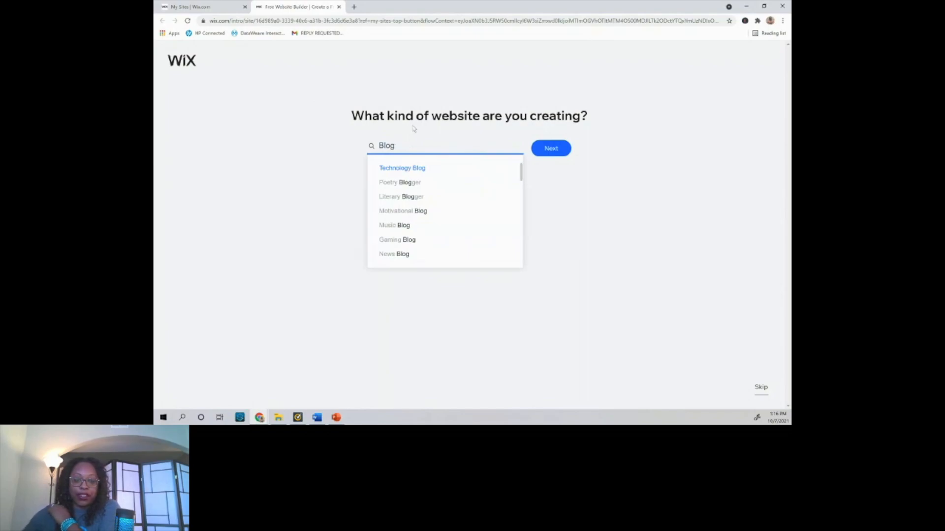
{"action": "left_click", "coordinate": [414, 173]}
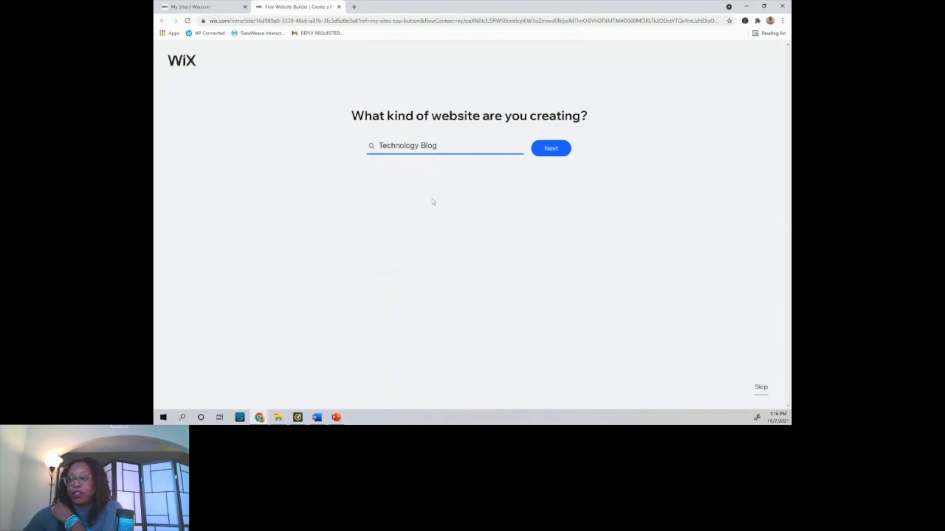
{"action": "left_click", "coordinate": [551, 148]}
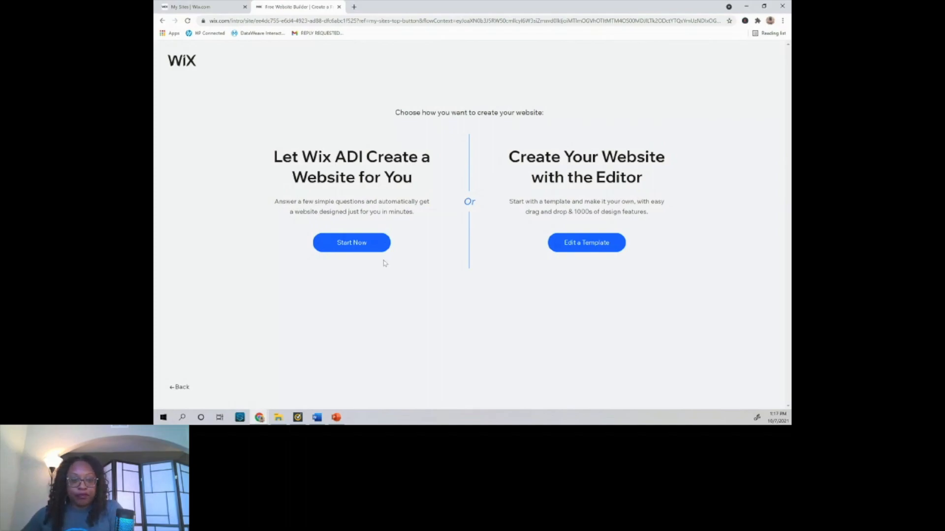
{"action": "left_click", "coordinate": [357, 246]}
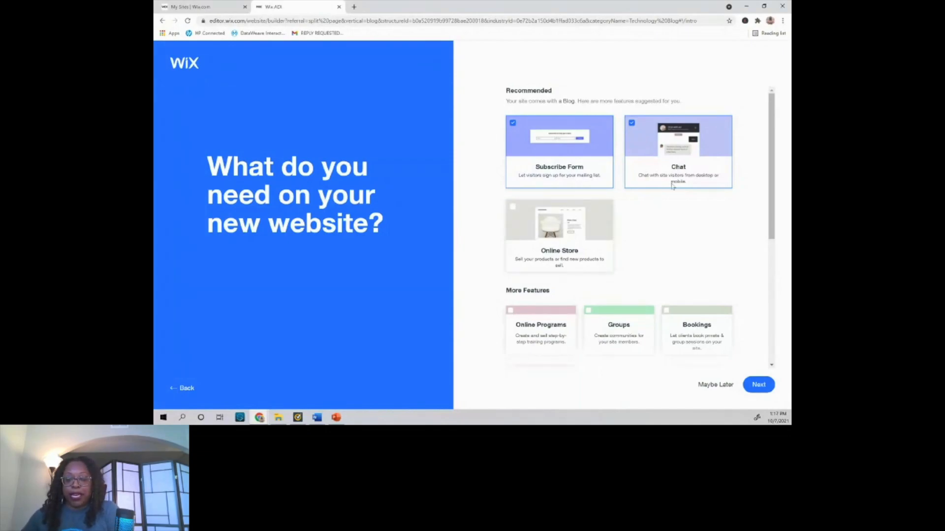
Add the Forum, Events, Video and Groups features to the new website and continue to the blog name
{"action": "scroll", "coordinate": [689, 209], "scroll_direction": "down", "scroll_amount": 2}
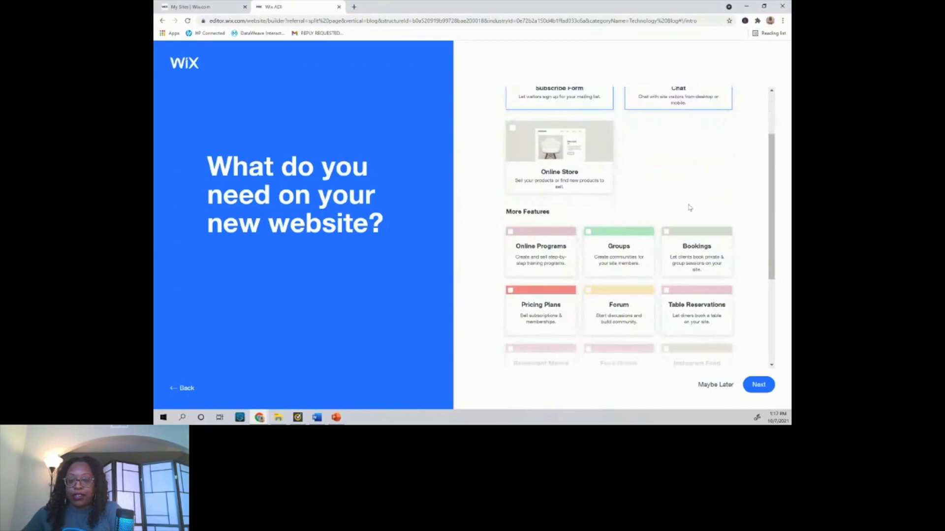
{"action": "scroll", "coordinate": [689, 207], "scroll_direction": "down", "scroll_amount": 4}
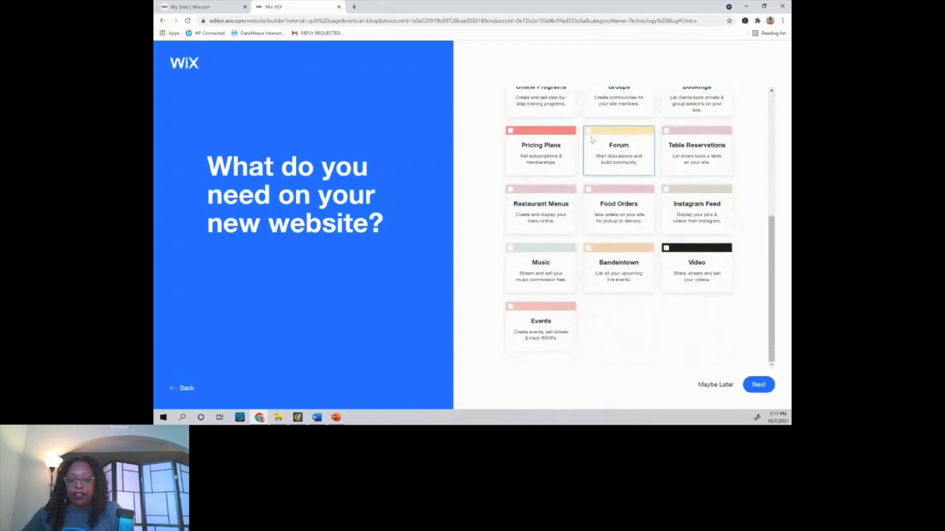
{"action": "left_click", "coordinate": [590, 138]}
{"action": "left_click", "coordinate": [545, 336]}
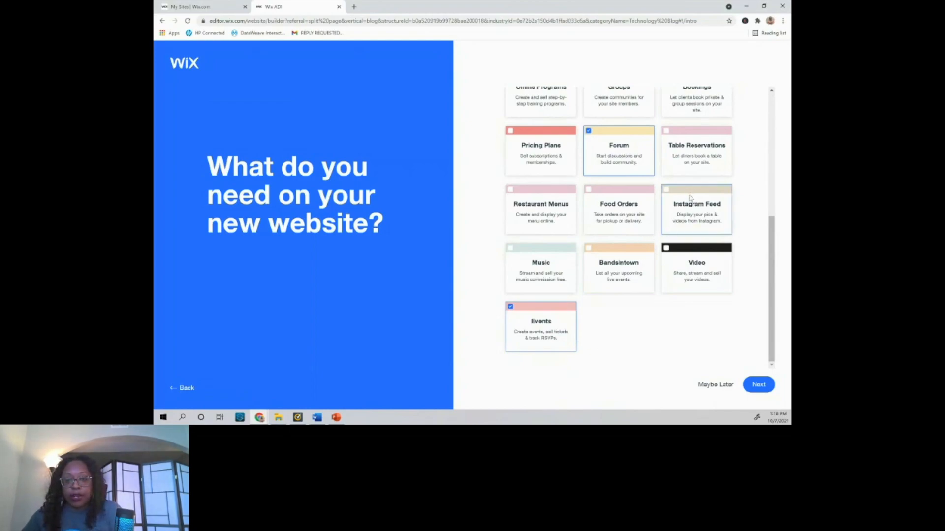
{"action": "scroll", "coordinate": [691, 197], "scroll_direction": "up", "scroll_amount": 1}
{"action": "left_click", "coordinate": [699, 311]}
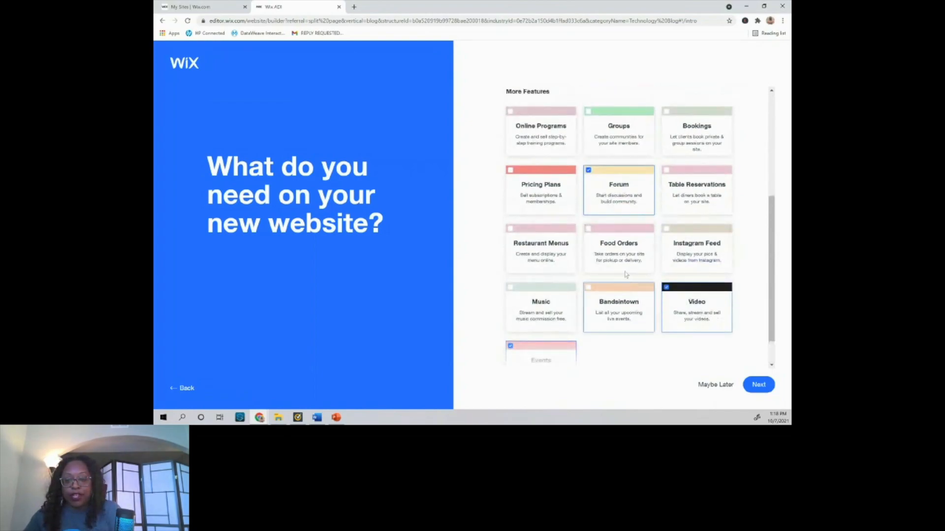
{"action": "scroll", "coordinate": [658, 211], "scroll_direction": "down", "scroll_amount": 1}
{"action": "scroll", "coordinate": [658, 212], "scroll_direction": "up", "scroll_amount": 3}
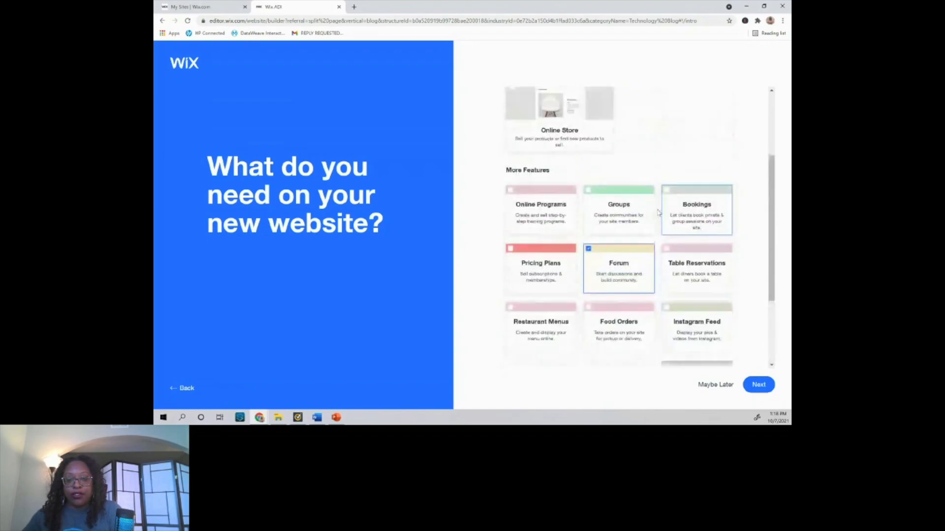
{"action": "left_click", "coordinate": [622, 214]}
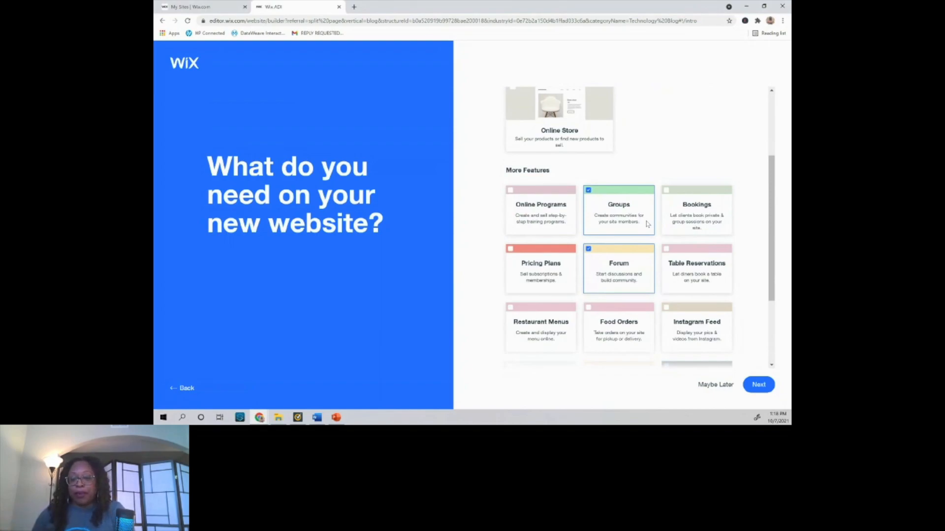
{"action": "left_click", "coordinate": [760, 387]}
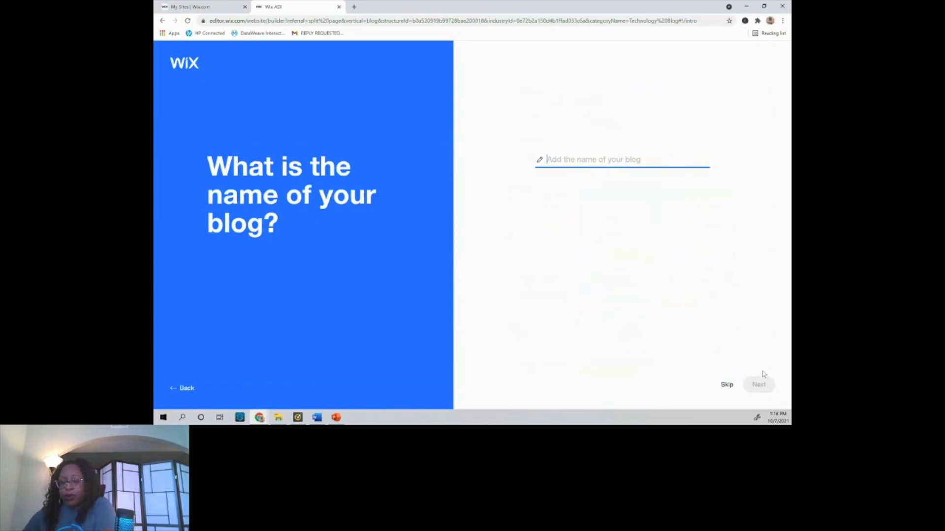
Name the blog Women Who Mule and skip importing images and text
{"action": "type", "text": "Women Who Mule"}
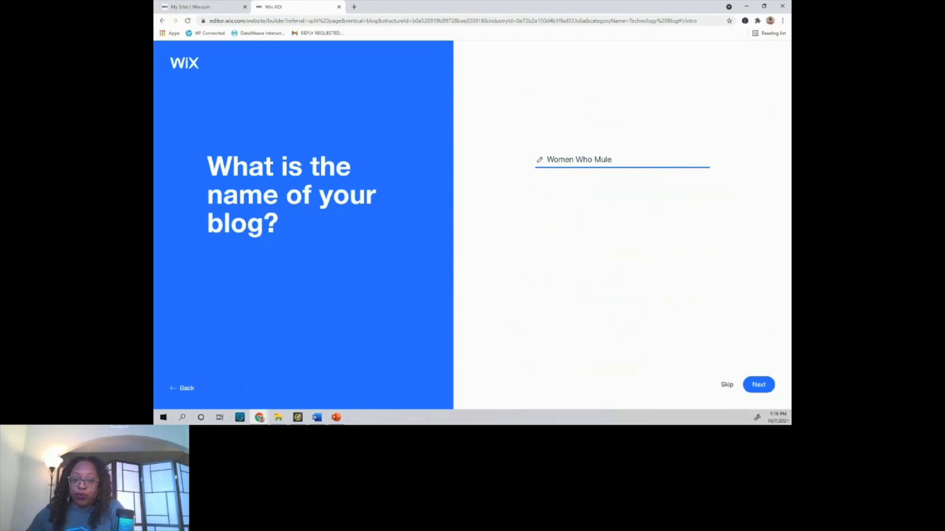
{"action": "left_click", "coordinate": [763, 386]}
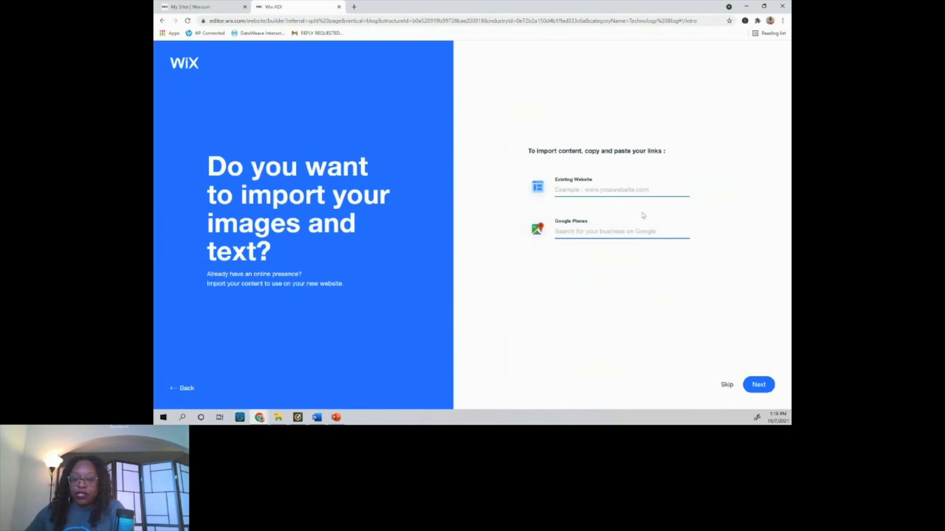
{"action": "left_click", "coordinate": [726, 385]}
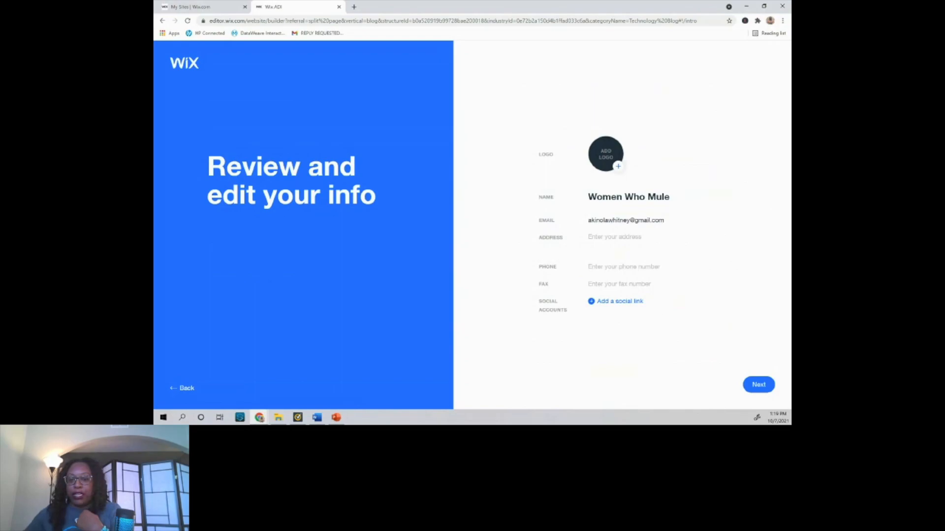
Upload Women_Who_Mule.png from the WWM-WIX folder on the Desktop as the site logo
{"action": "key", "text": "alt+Tab"}
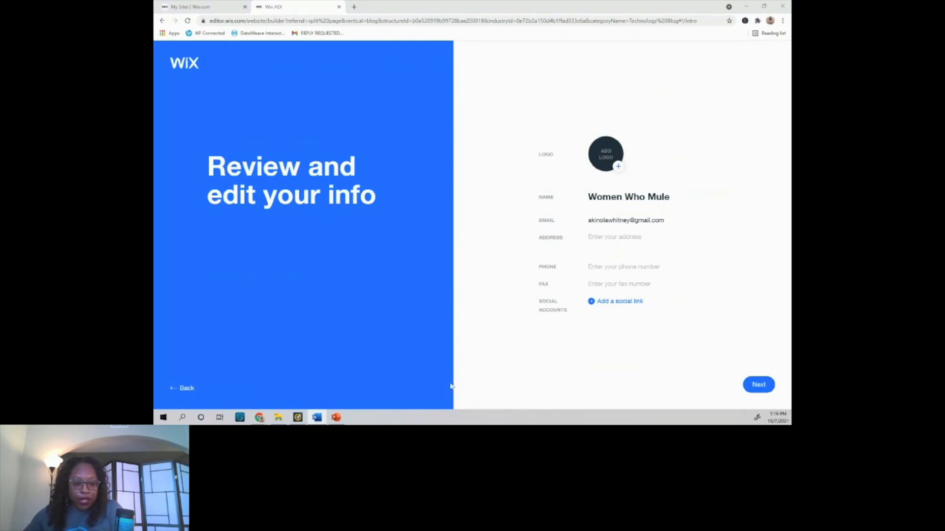
{"action": "left_click", "coordinate": [278, 417]}
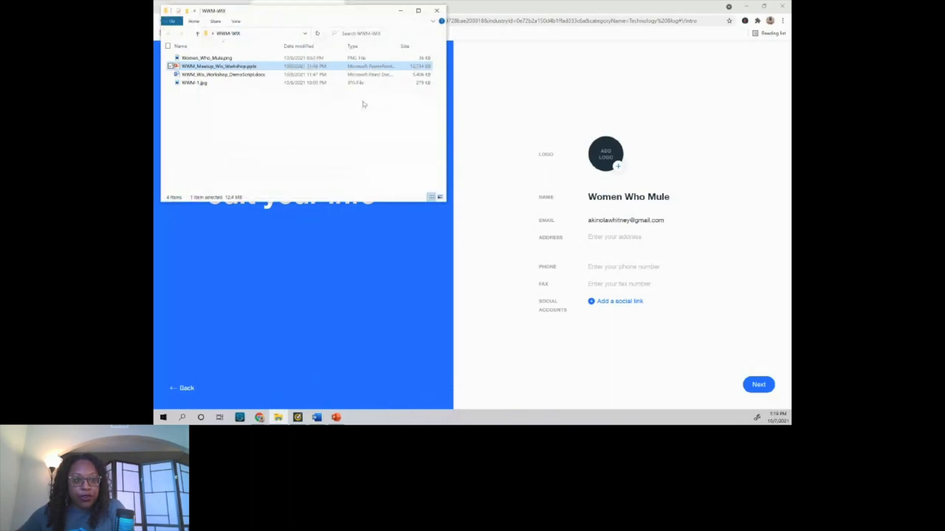
{"action": "left_click", "coordinate": [610, 167]}
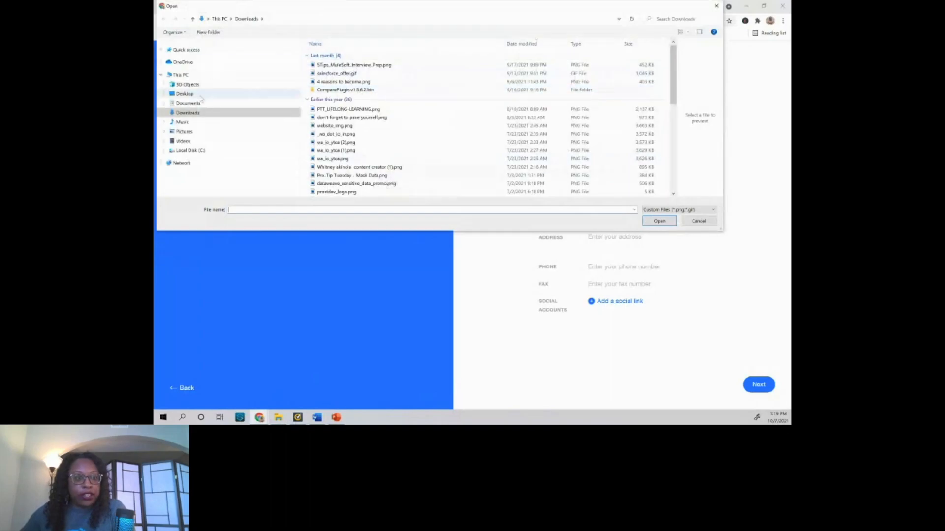
{"action": "left_click", "coordinate": [193, 94]}
{"action": "double_click", "coordinate": [373, 63]}
{"action": "left_click", "coordinate": [328, 61]}
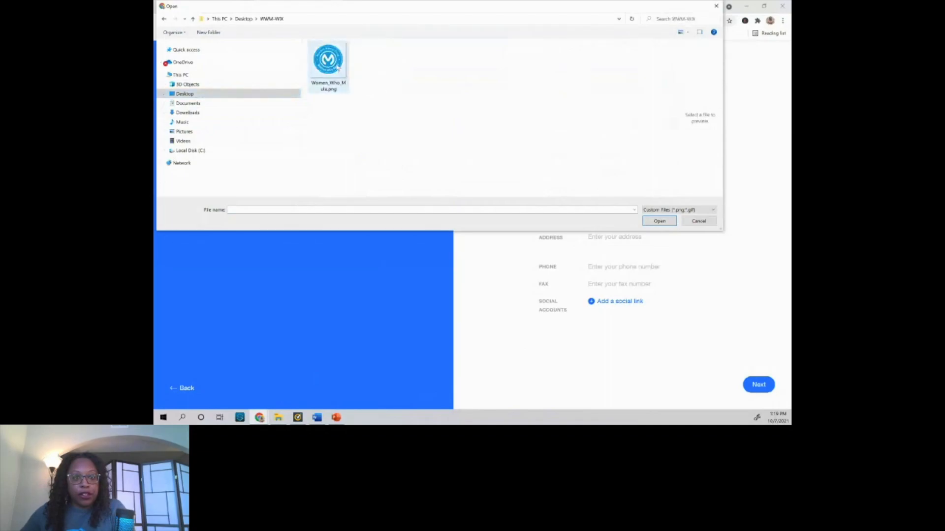
{"action": "left_click", "coordinate": [674, 222]}
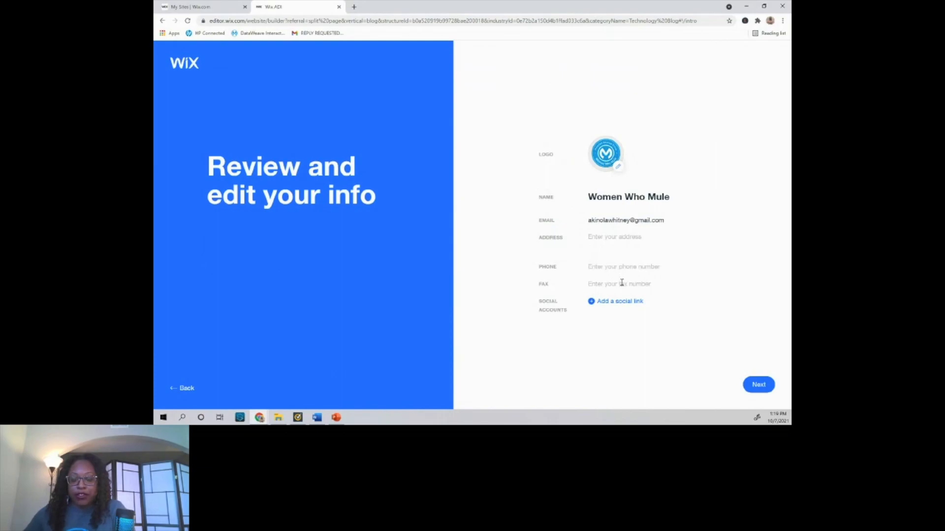
{"action": "left_click", "coordinate": [615, 304]}
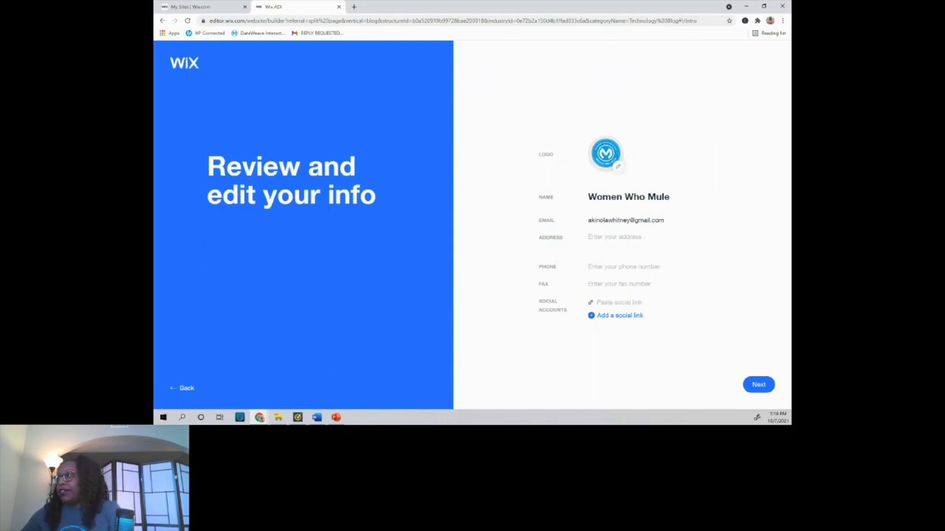
{"action": "key", "text": "alt+Tab"}
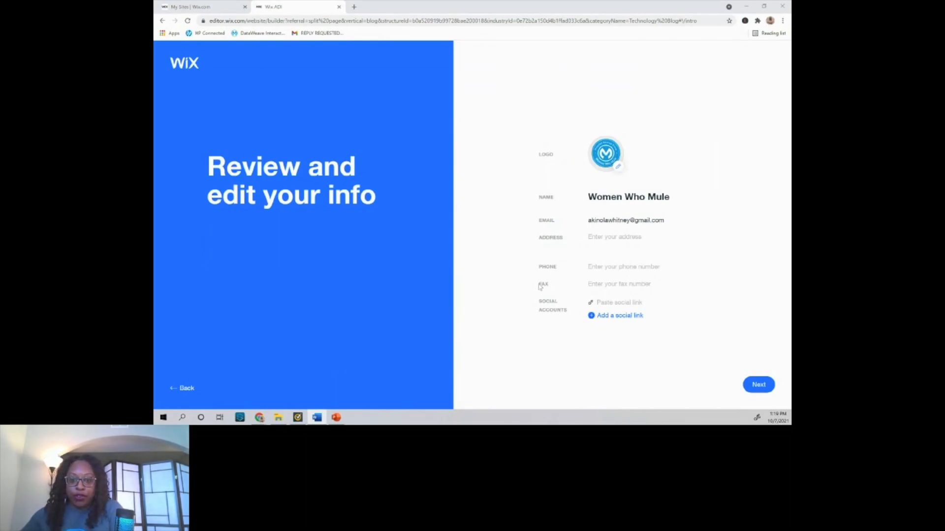
{"action": "left_click", "coordinate": [612, 302]}
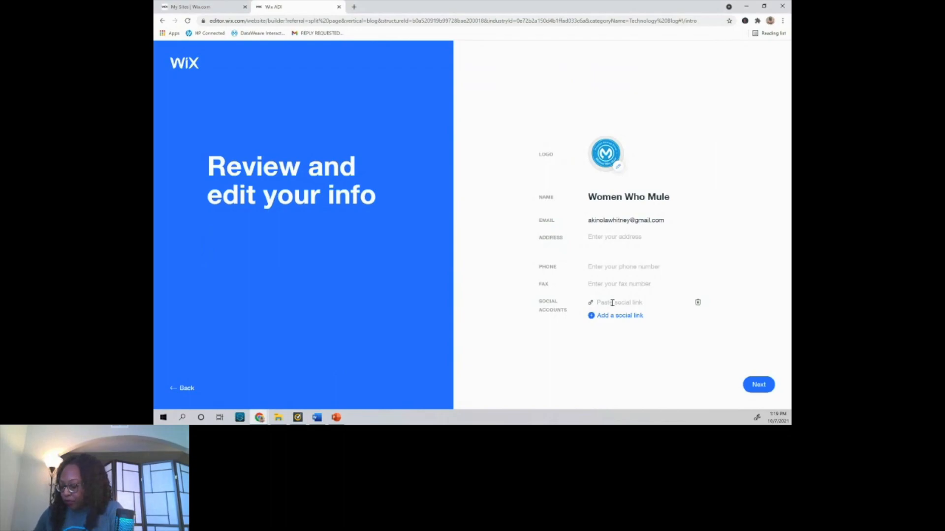
{"action": "type", "text": "https://www.linkedin.com/groups/13950659/"}
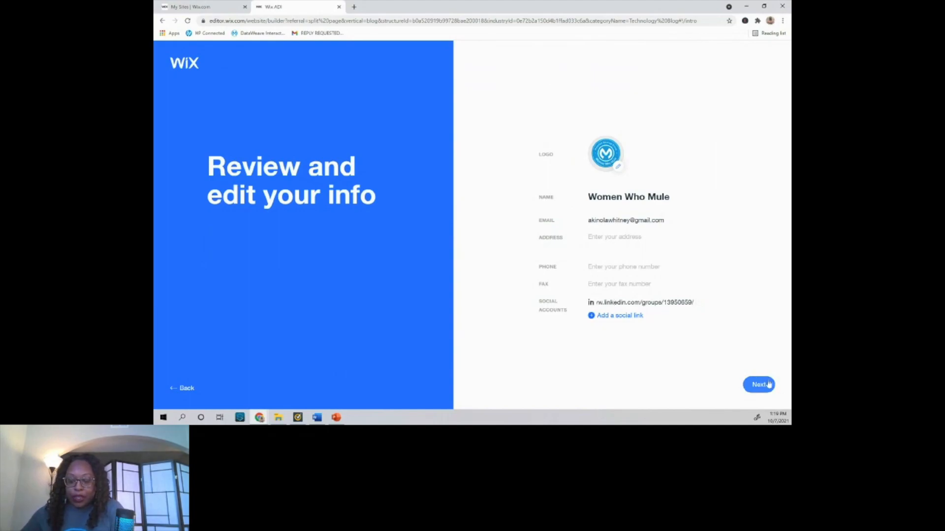
{"action": "left_click", "coordinate": [730, 340]}
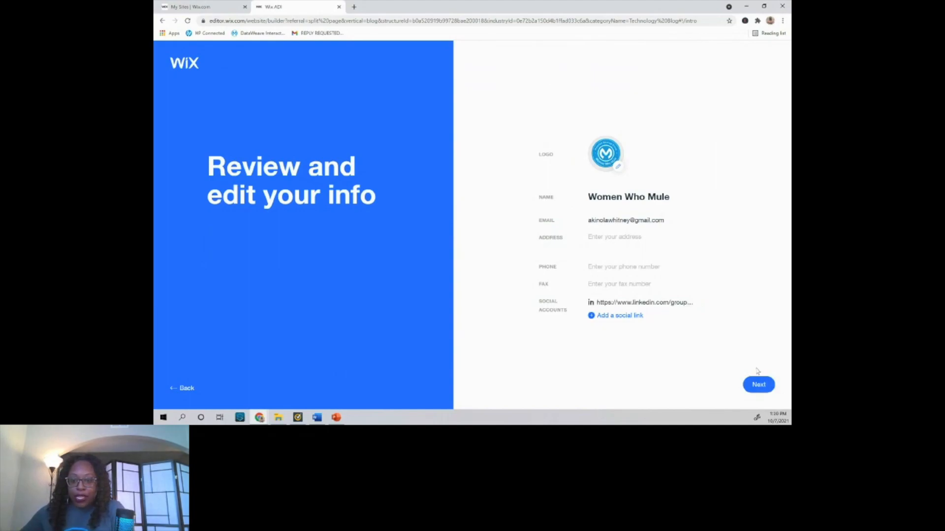
{"action": "left_click", "coordinate": [757, 385]}
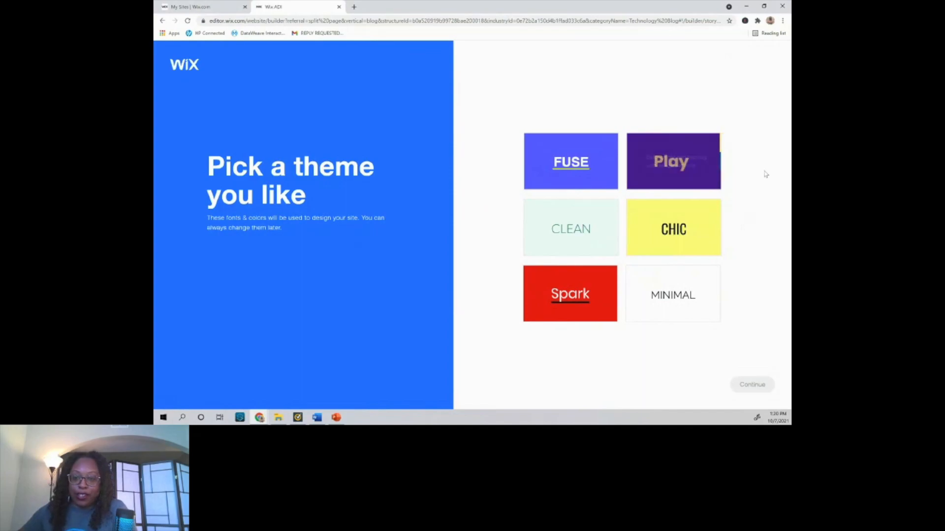
Pick the Play theme and apply a color palette created from the logo
{"action": "left_click", "coordinate": [677, 168]}
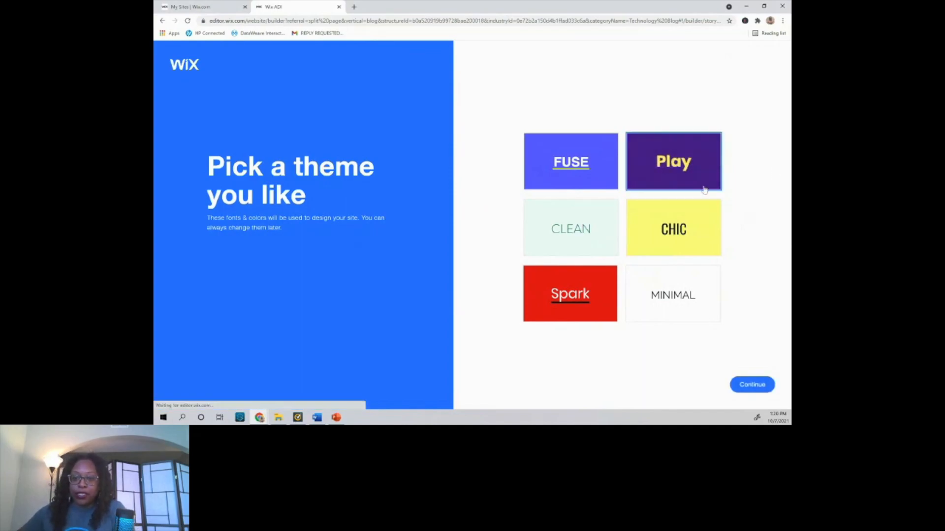
{"action": "left_click", "coordinate": [752, 387]}
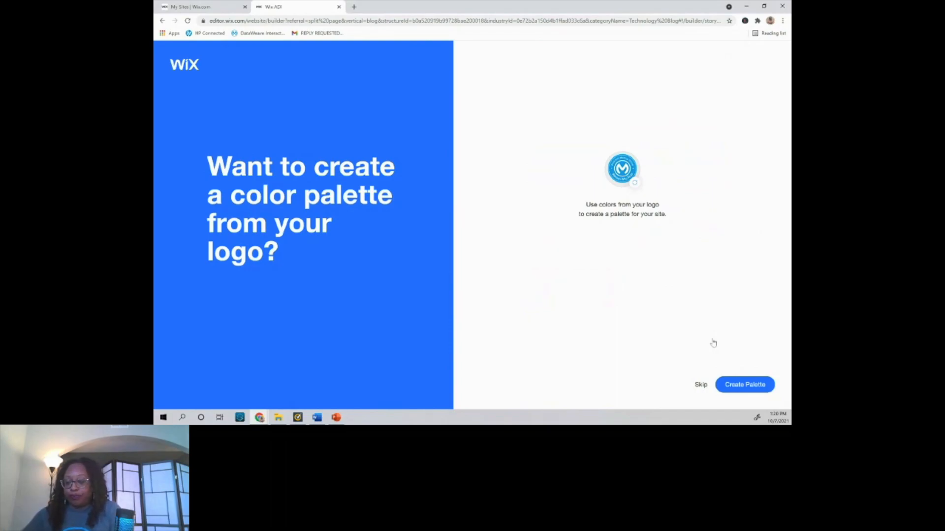
{"action": "left_click", "coordinate": [746, 387]}
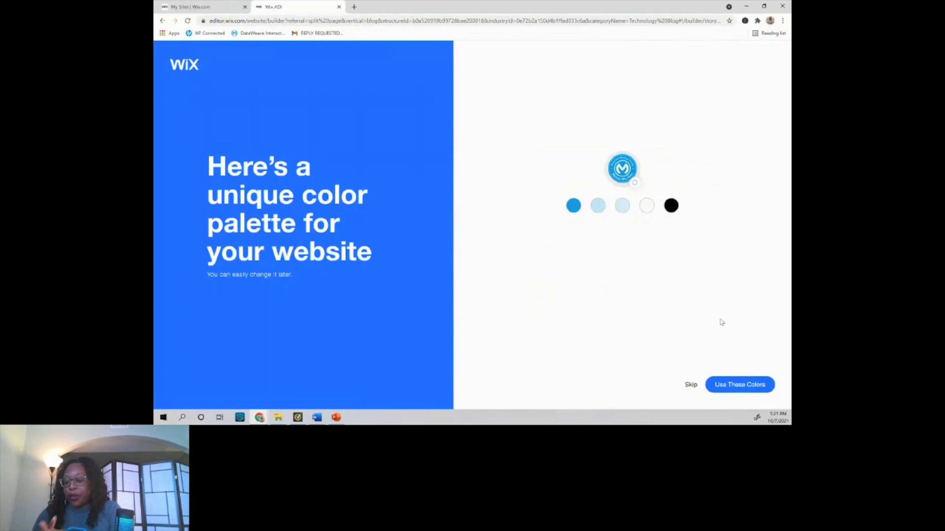
{"action": "left_click", "coordinate": [737, 386]}
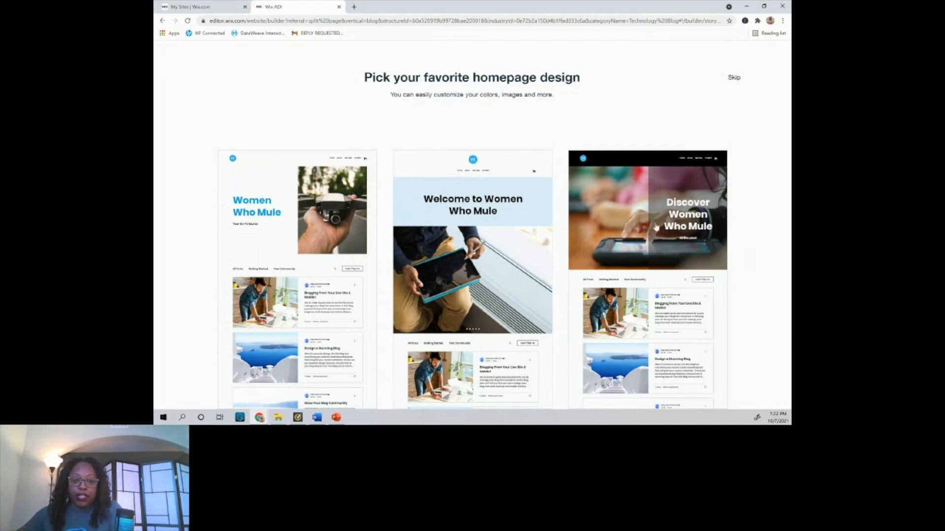
Choose the "Welcome to Women Who Mule" homepage design and add the About and Contact pages
{"action": "left_click", "coordinate": [544, 212]}
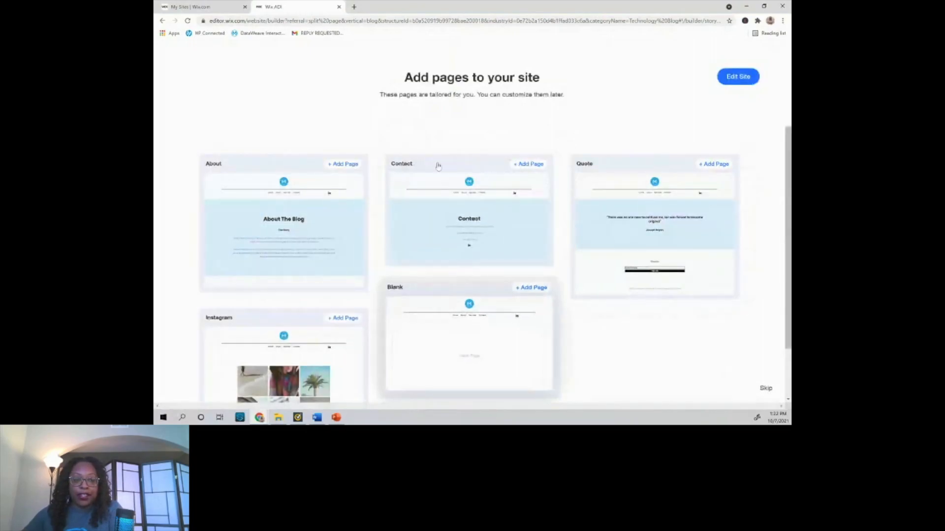
{"action": "left_click", "coordinate": [347, 160]}
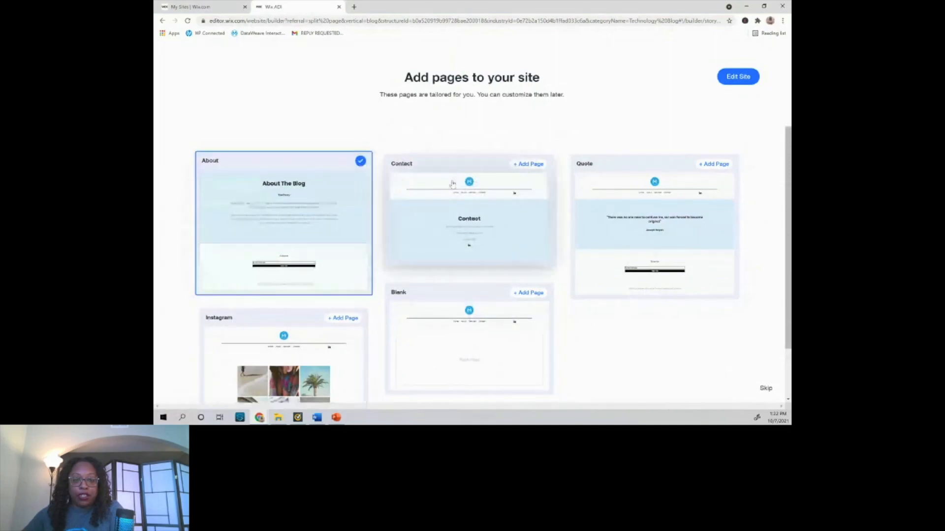
{"action": "left_click", "coordinate": [535, 160]}
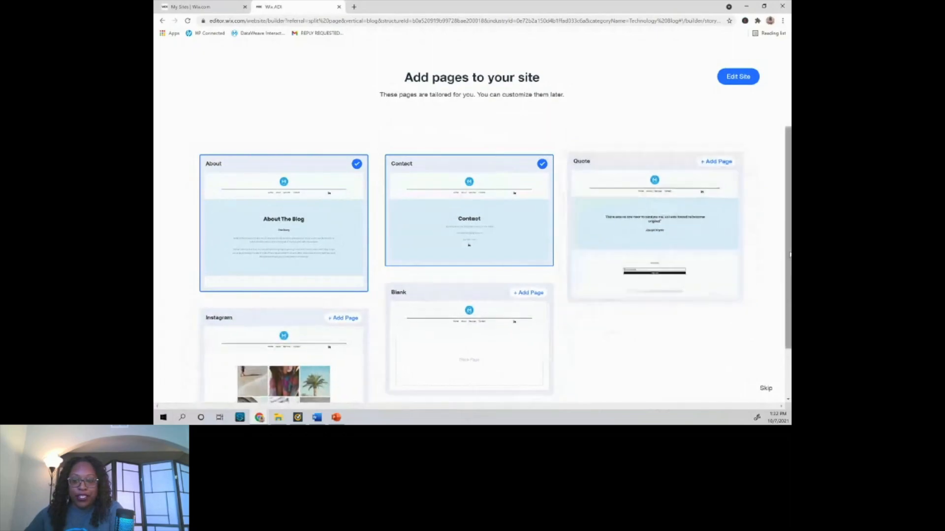
Review the remaining suggested pages, keep only About and Contact selected, and continue to editing the site
{"action": "scroll", "coordinate": [790, 255], "scroll_direction": "down", "scroll_amount": 2}
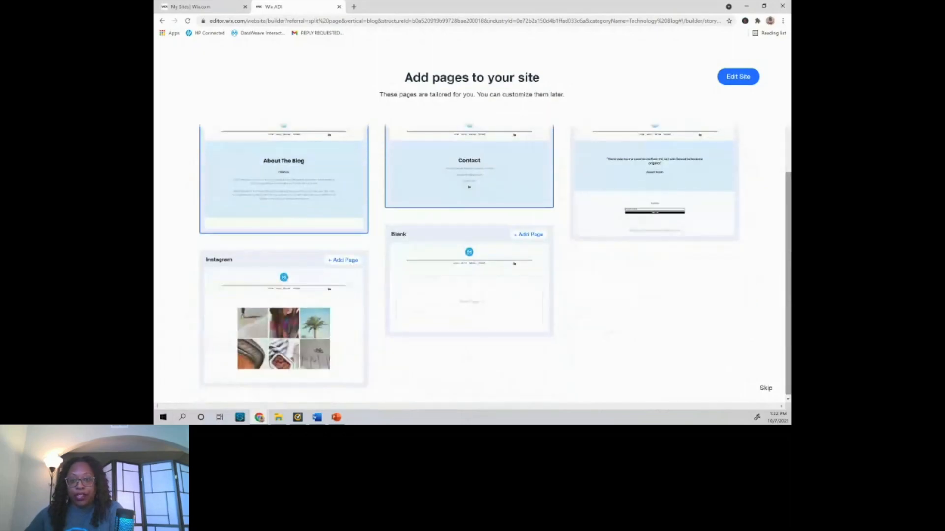
{"action": "scroll", "coordinate": [787, 255], "scroll_direction": "up", "scroll_amount": 1}
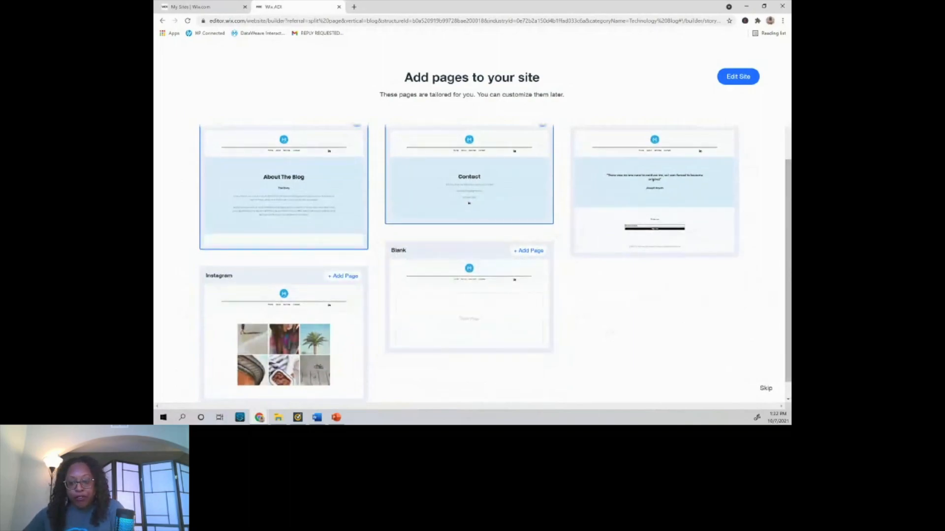
{"action": "scroll", "coordinate": [610, 333], "scroll_direction": "up", "scroll_amount": 2}
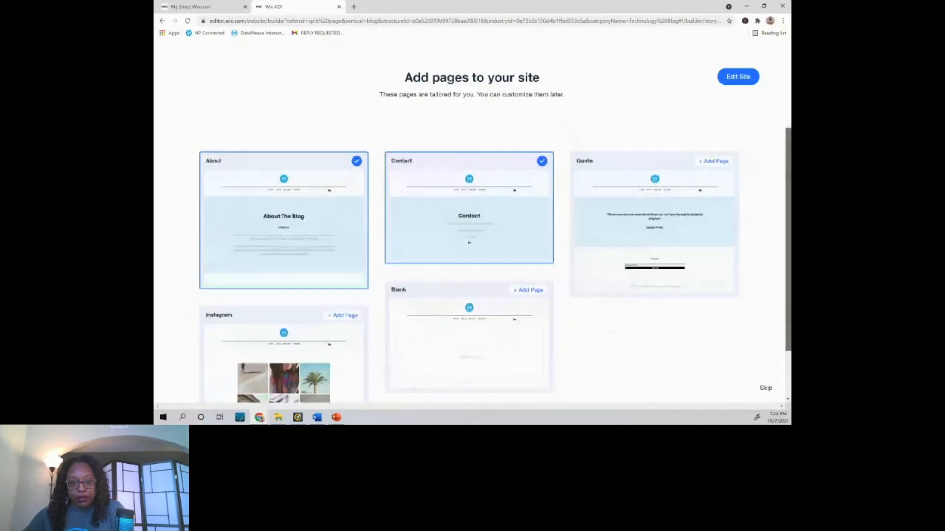
{"action": "left_click", "coordinate": [738, 77]}
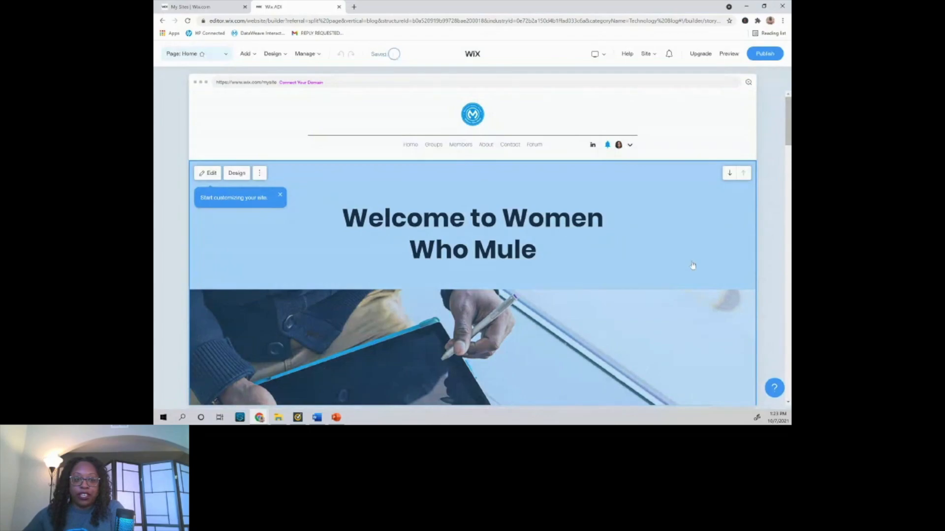
Look through the generated home page from the welcome banner down to the footer and back to the header
{"action": "scroll", "coordinate": [684, 261], "scroll_direction": "down", "scroll_amount": 3}
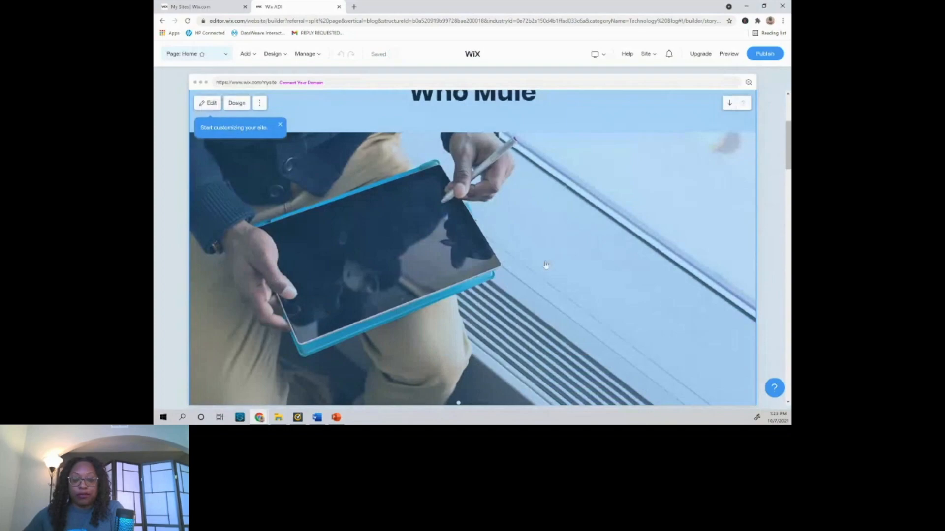
{"action": "scroll", "coordinate": [545, 264], "scroll_direction": "down", "scroll_amount": 1}
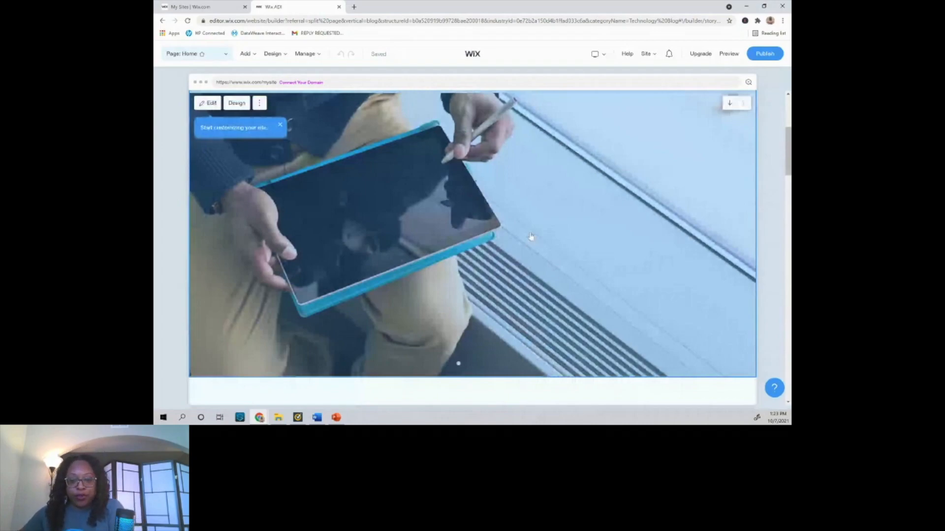
{"action": "scroll", "coordinate": [541, 231], "scroll_direction": "down", "scroll_amount": 5}
{"action": "scroll", "coordinate": [563, 222], "scroll_direction": "down", "scroll_amount": 2}
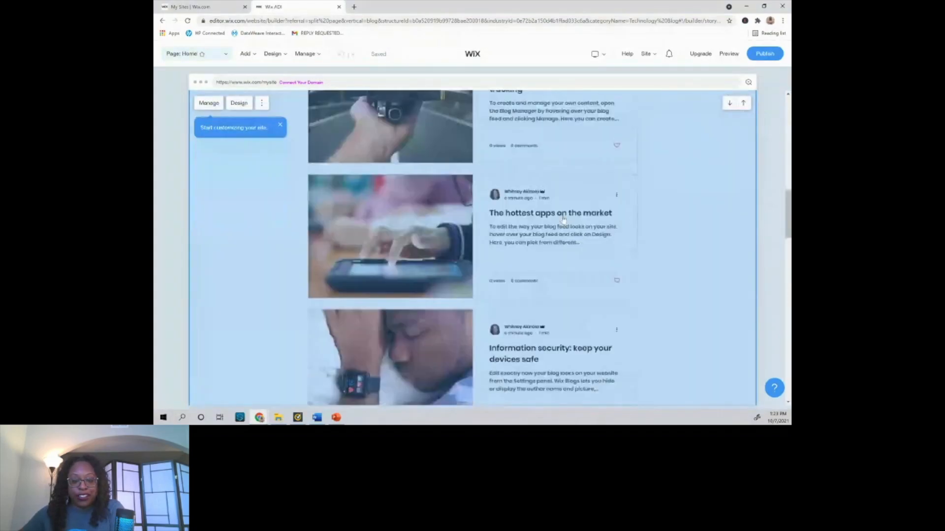
{"action": "scroll", "coordinate": [564, 219], "scroll_direction": "down", "scroll_amount": 8}
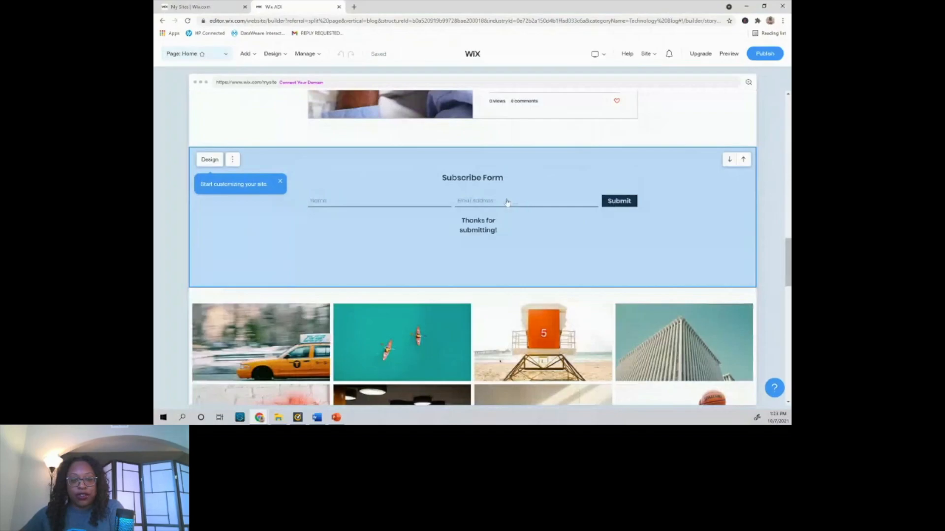
{"action": "scroll", "coordinate": [507, 202], "scroll_direction": "down", "scroll_amount": 4}
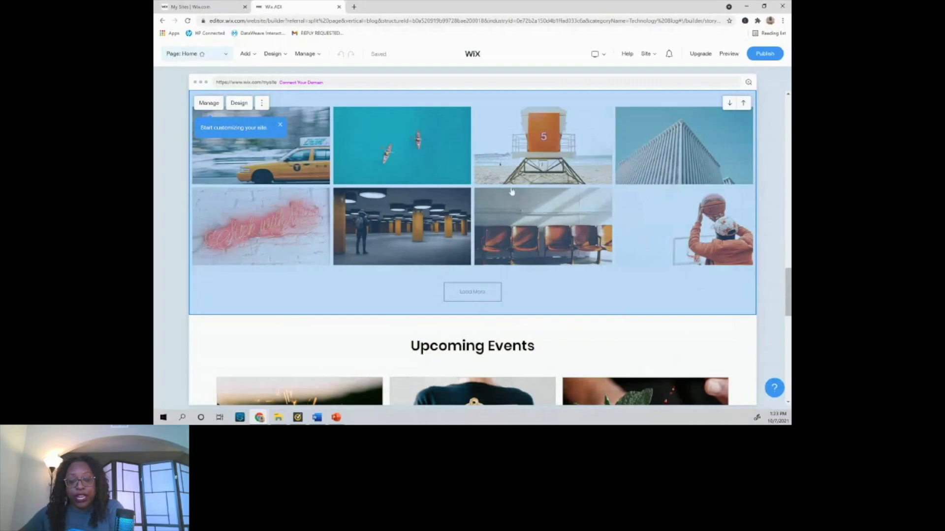
{"action": "scroll", "coordinate": [512, 192], "scroll_direction": "down", "scroll_amount": 3}
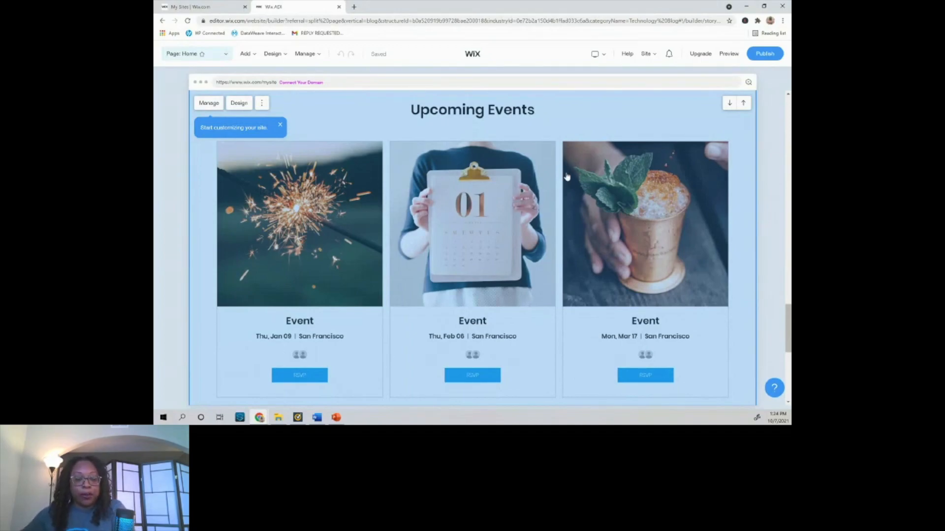
{"action": "scroll", "coordinate": [567, 178], "scroll_direction": "down", "scroll_amount": 2}
{"action": "scroll", "coordinate": [573, 182], "scroll_direction": "down", "scroll_amount": 5}
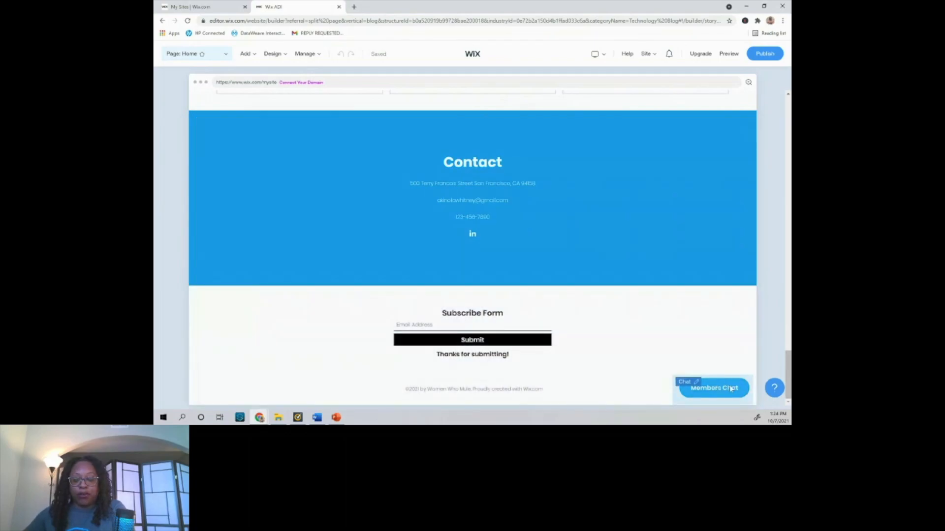
{"action": "scroll", "coordinate": [602, 237], "scroll_direction": "up", "scroll_amount": 4}
{"action": "scroll", "coordinate": [603, 237], "scroll_direction": "up", "scroll_amount": 10}
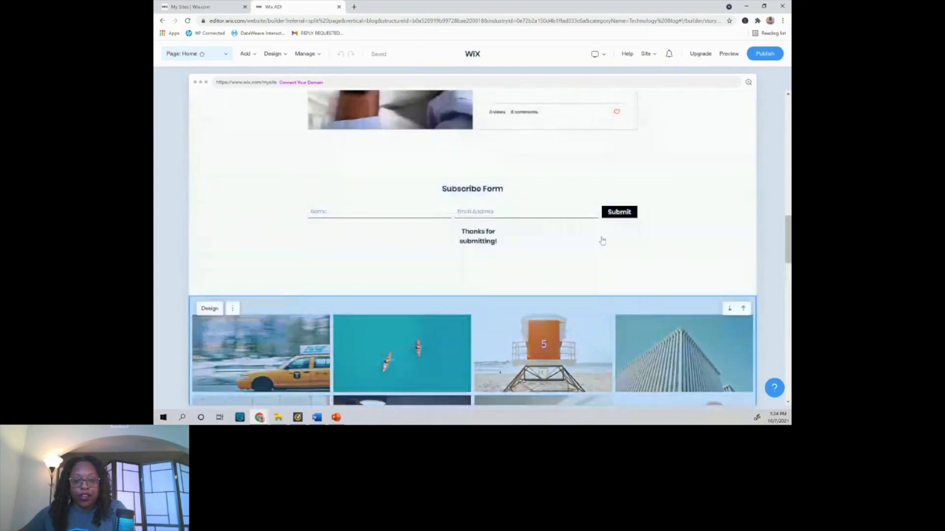
{"action": "scroll", "coordinate": [602, 241], "scroll_direction": "up", "scroll_amount": 12}
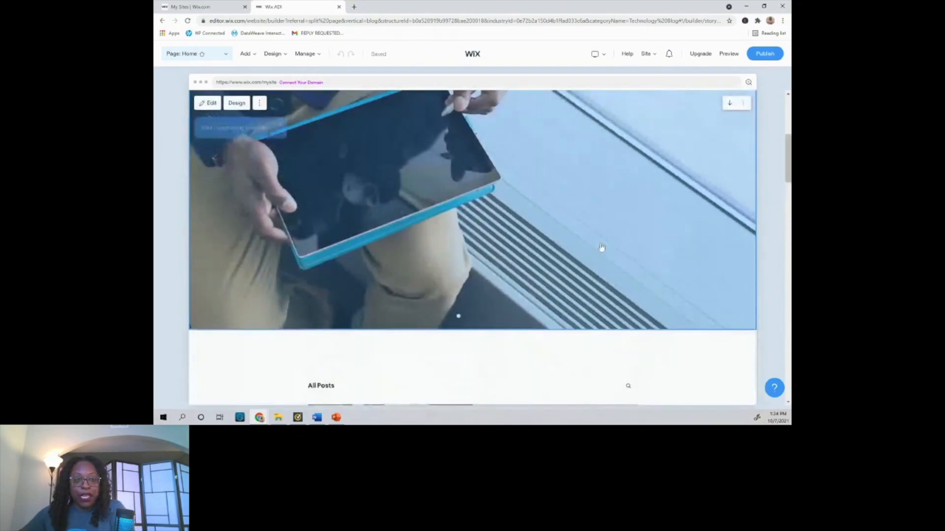
{"action": "scroll", "coordinate": [602, 247], "scroll_direction": "up", "scroll_amount": 5}
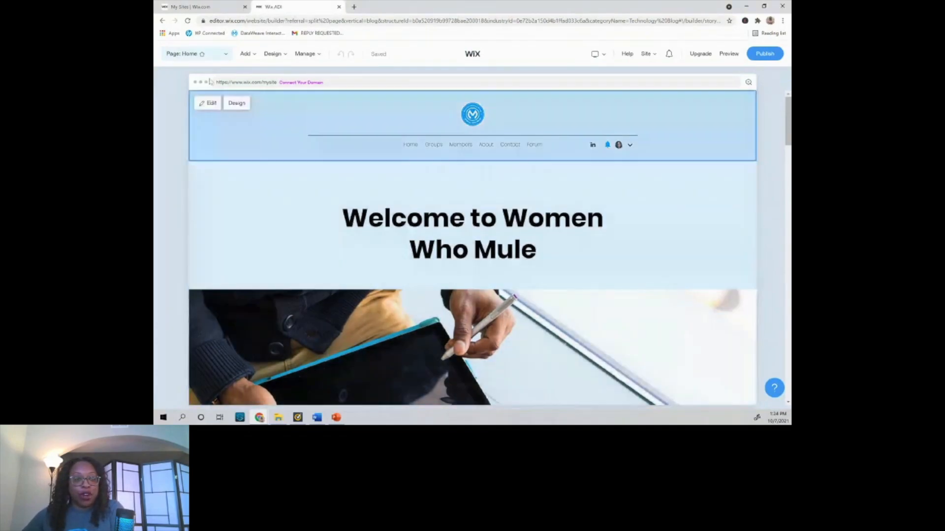
Go to the site's About page and open its "About The Blog" section for editing
{"action": "left_click", "coordinate": [225, 55]}
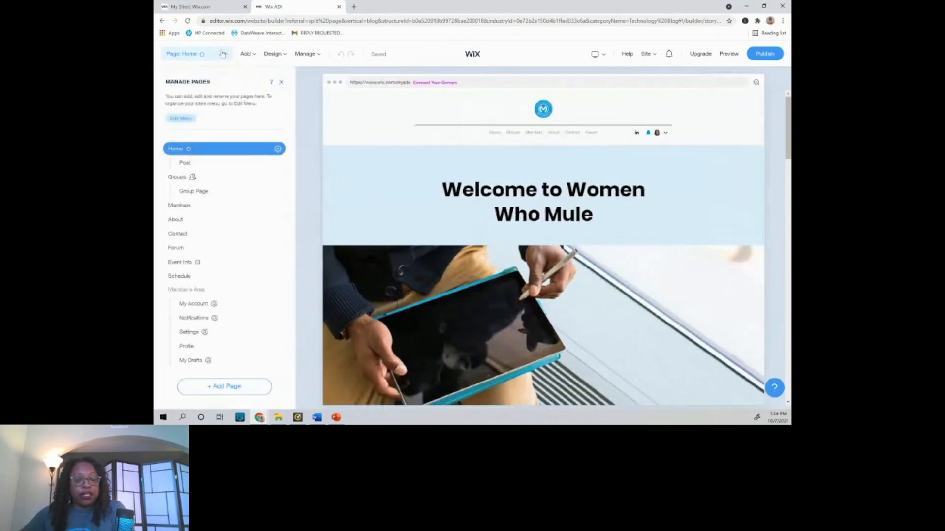
{"action": "mouse_move", "coordinate": [278, 61]}
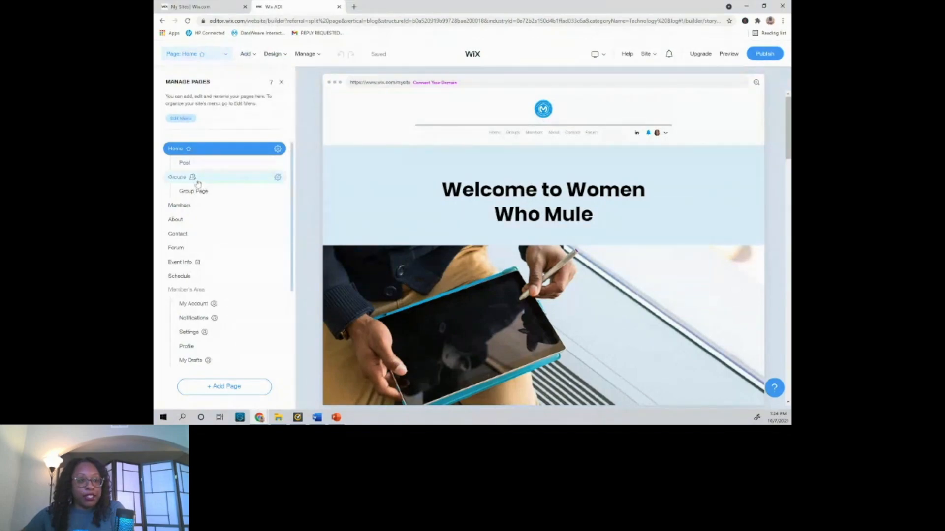
{"action": "left_click", "coordinate": [187, 221]}
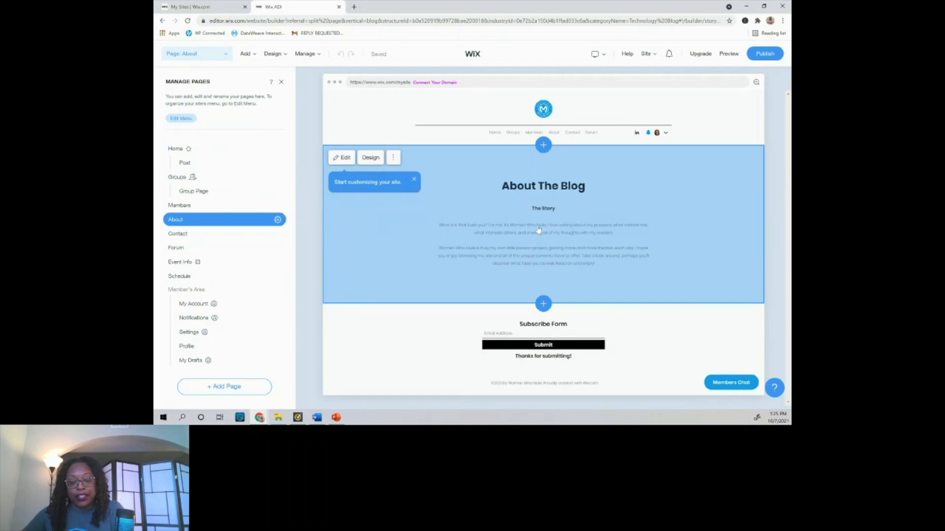
{"action": "left_click", "coordinate": [343, 158]}
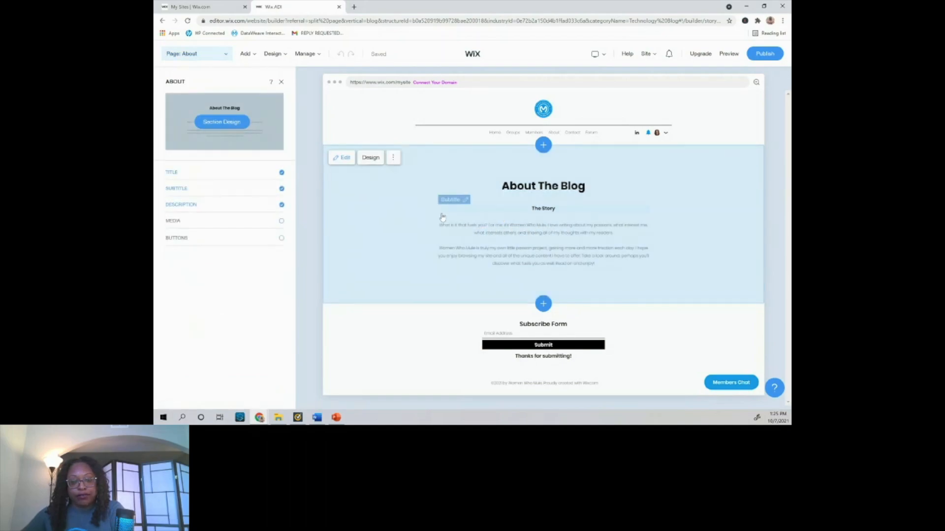
{"action": "left_click", "coordinate": [494, 241]}
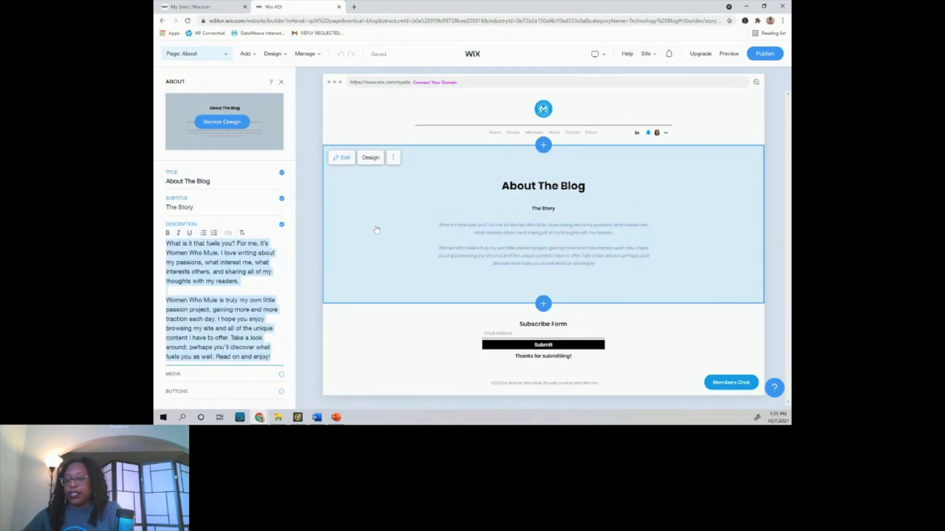
{"action": "left_click", "coordinate": [581, 187]}
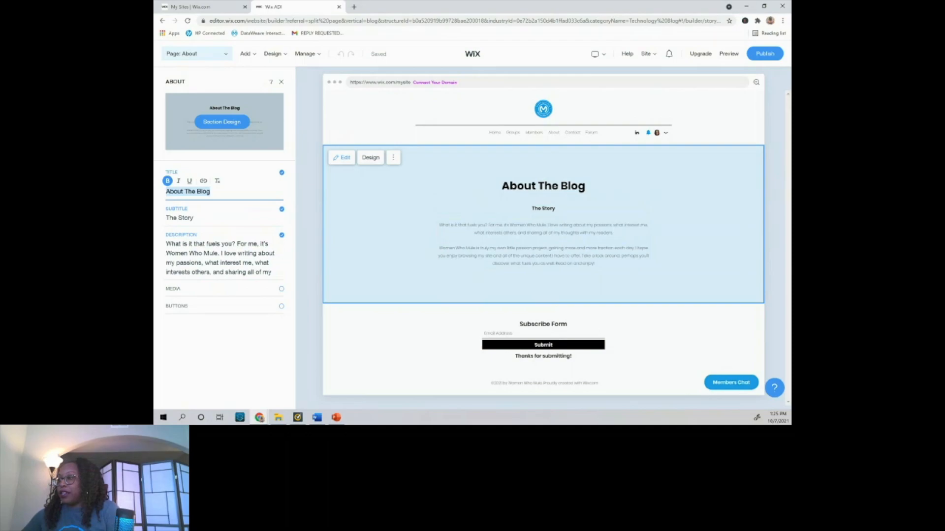
{"action": "key", "text": "alt+Tab"}
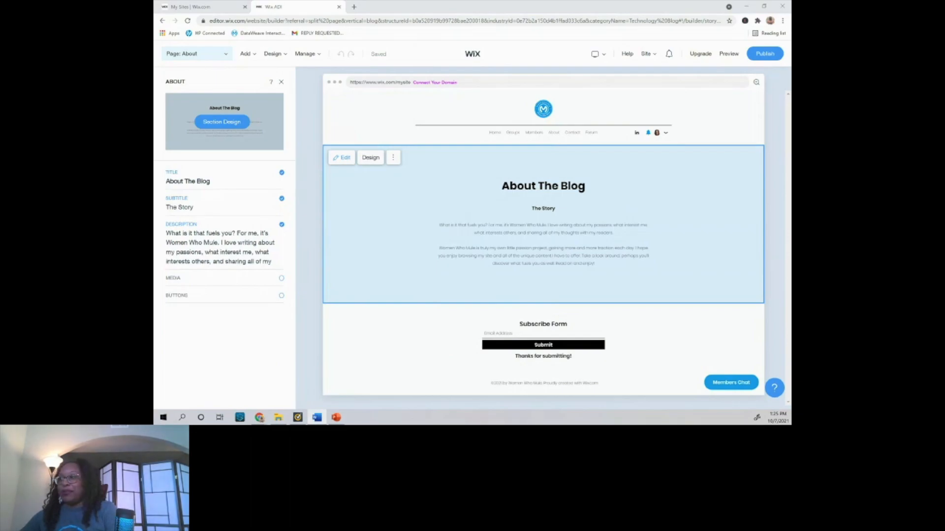
Replace the About section's description with "Women Who Mule is a Meetup Group for women and their allies that love MuleSoft"
{"action": "left_click", "coordinate": [202, 264]}
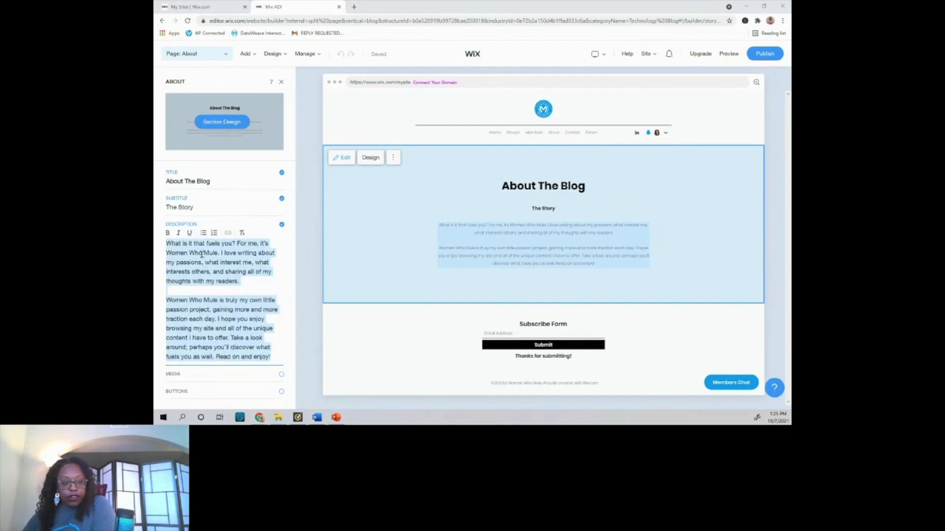
{"action": "left_click", "coordinate": [238, 298]}
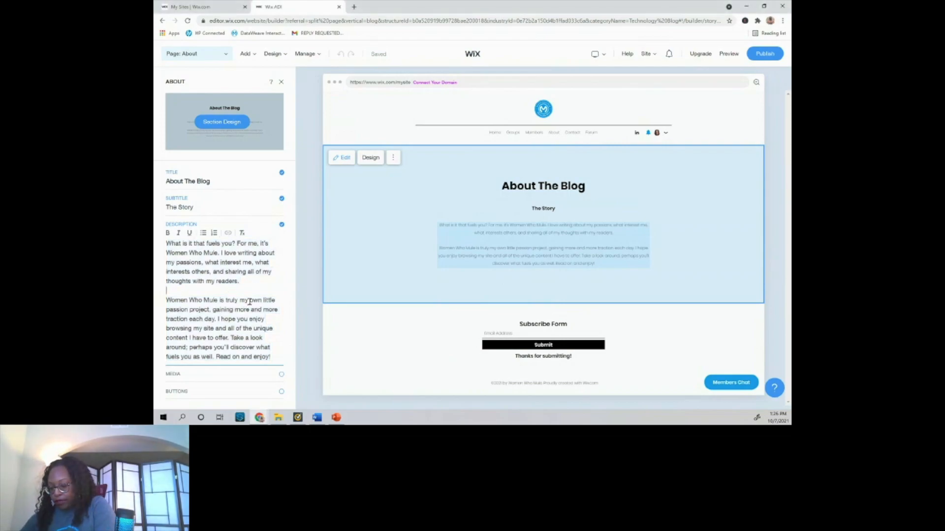
{"action": "key", "text": "ctrl+a"}
{"action": "type", "text": "W"}
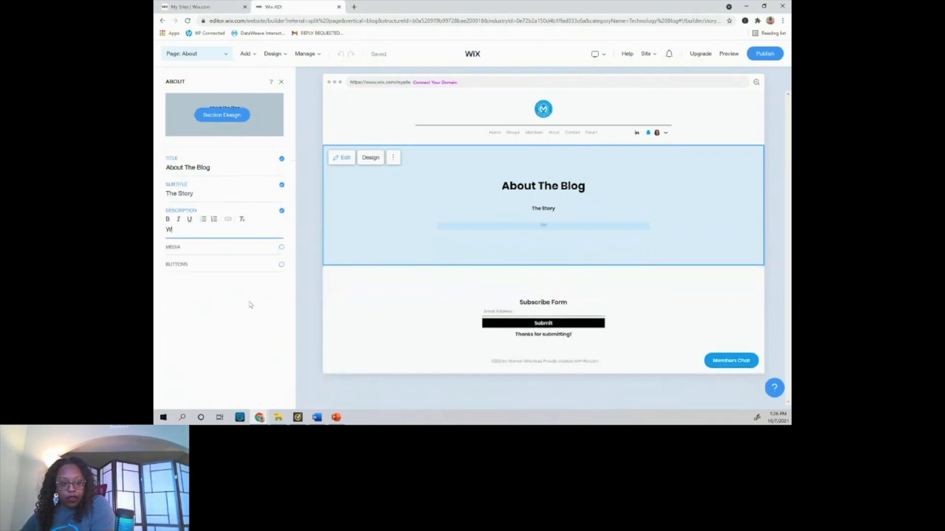
{"action": "type", "text": "emen Who Mule is"}
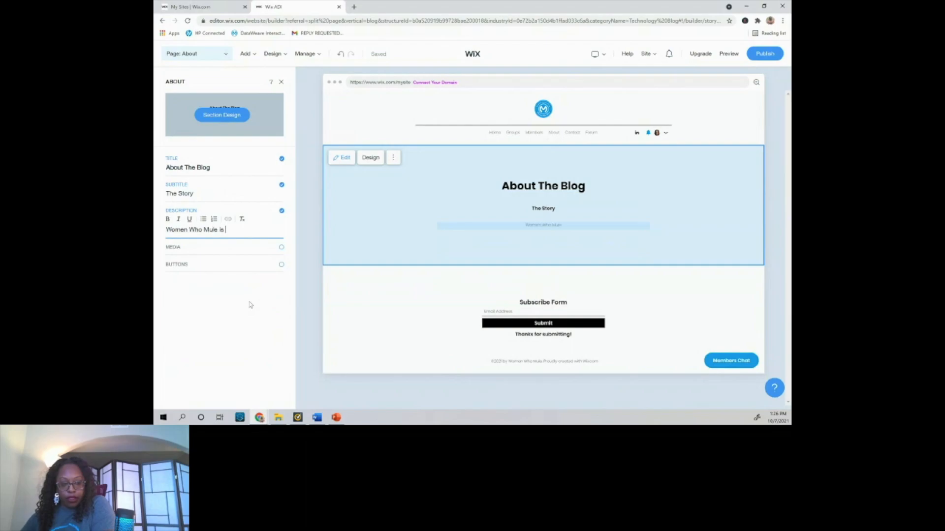
{"action": "key", "text": "BackSpace"}
{"action": "key", "text": "BackSpace"}
{"action": "type", "text": "Meetup Gr"}
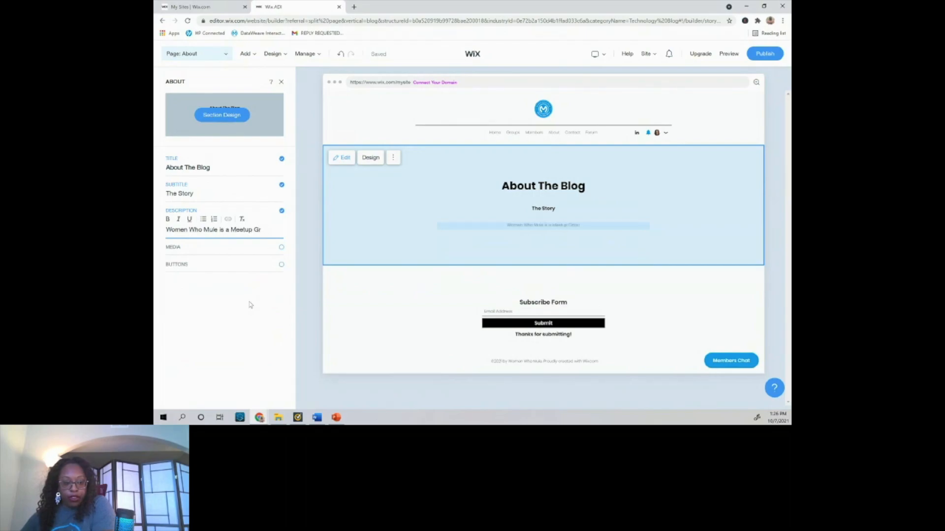
{"action": "type", "text": "oup for W"}
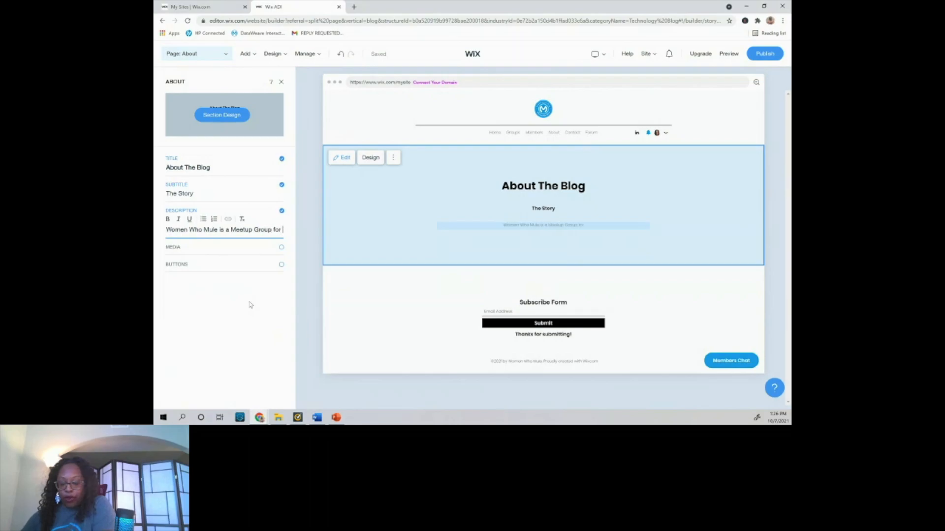
{"action": "type", "text": "o"}
{"action": "key", "text": "BackSpace"}
{"action": "key", "text": "BackSpace"}
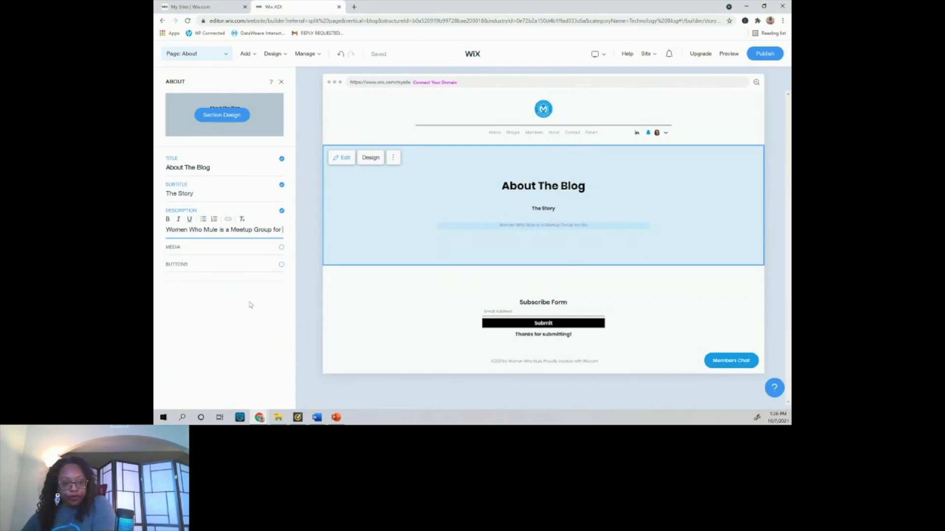
{"action": "type", "text": "women"}
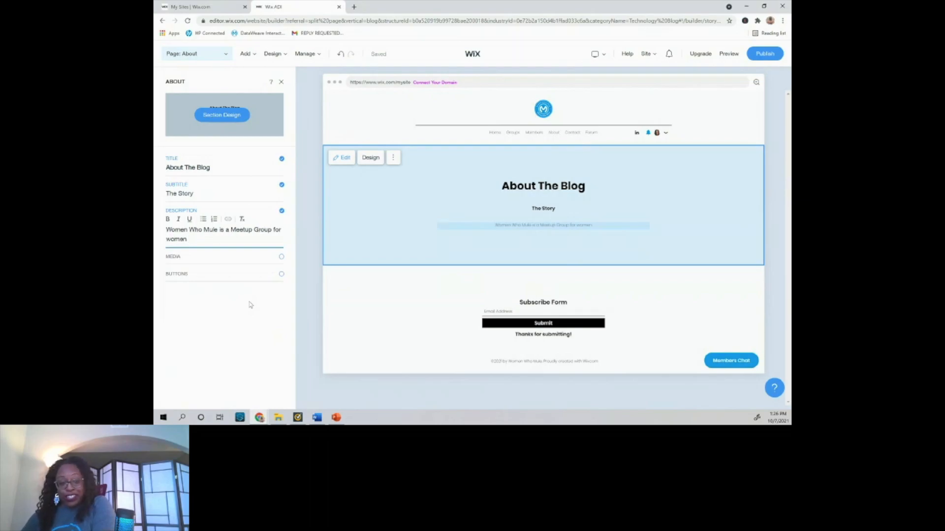
{"action": "type", "text": " and their allies"}
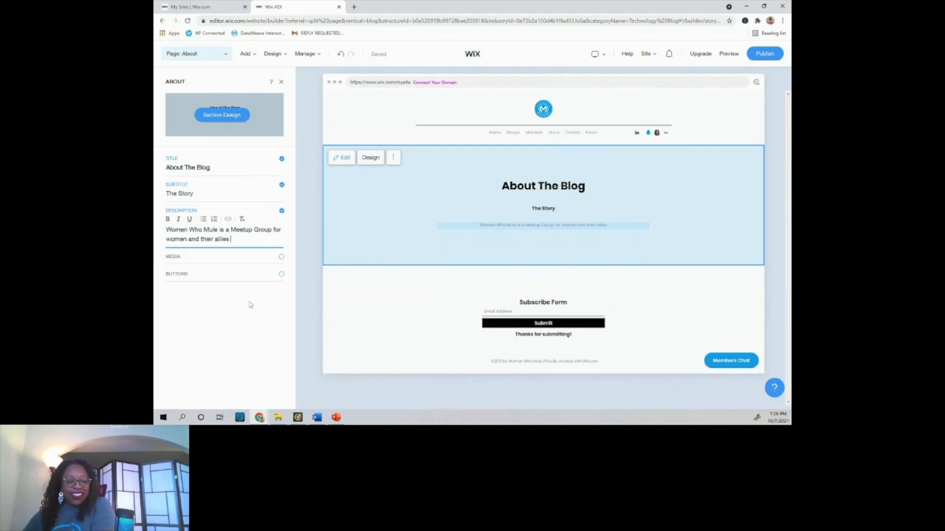
{"action": "key", "text": "BackSpace"}
{"action": "key", "text": "BackSpace"}
{"action": "type", "text": "hat love MuleSoft"}
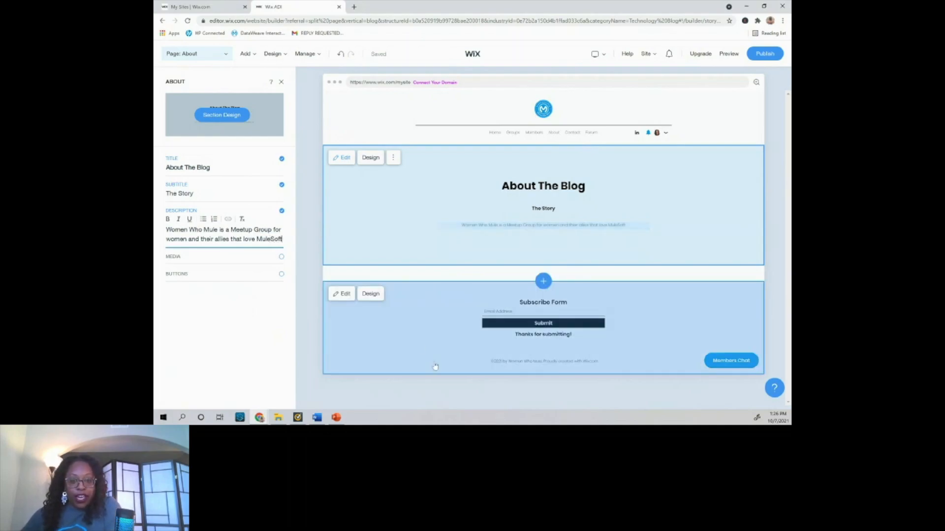
Add a video section with a centred player on a blue background below the About The Blog section
{"action": "left_click", "coordinate": [393, 329]}
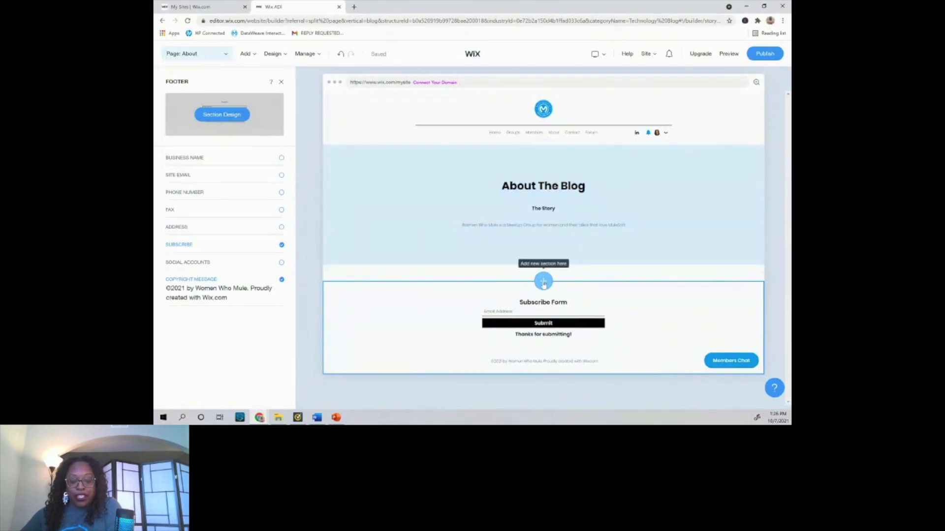
{"action": "left_click", "coordinate": [543, 282]}
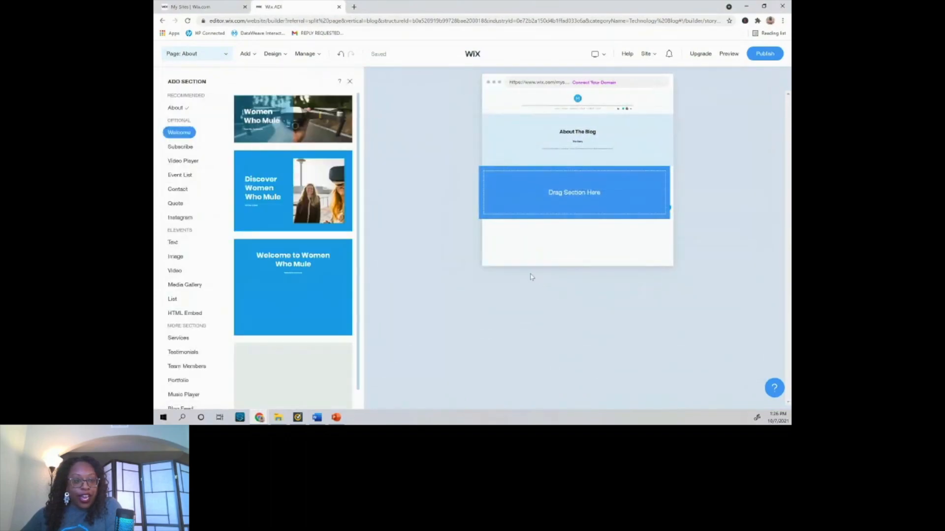
{"action": "mouse_move", "coordinate": [311, 274]}
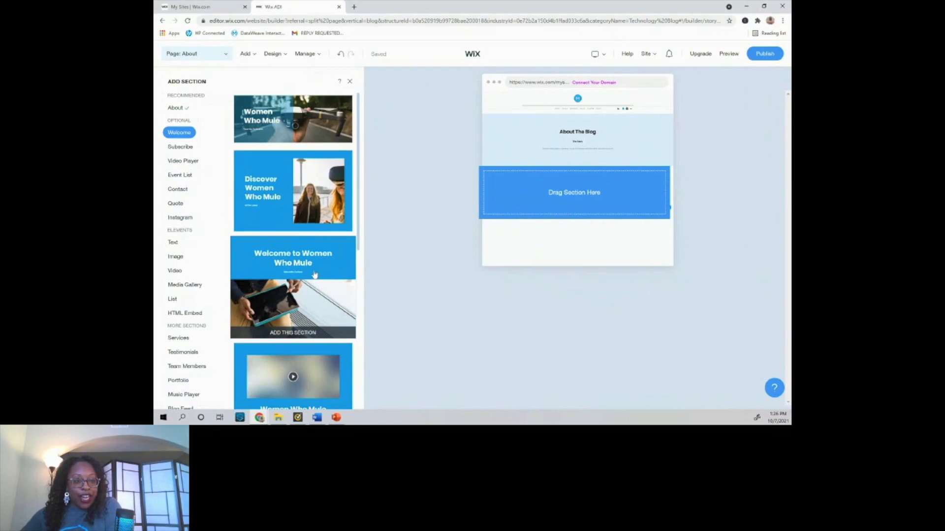
{"action": "scroll", "coordinate": [315, 274], "scroll_direction": "down", "scroll_amount": 10}
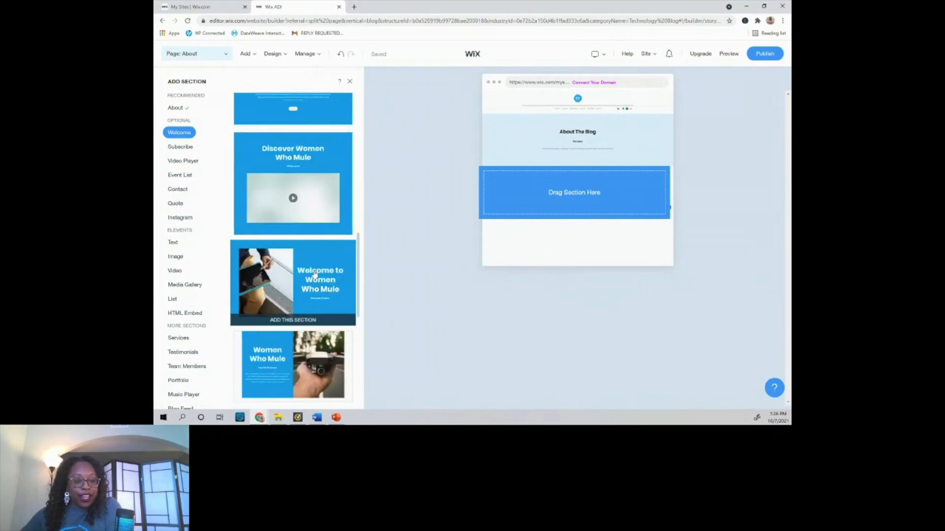
{"action": "scroll", "coordinate": [315, 274], "scroll_direction": "down", "scroll_amount": 4}
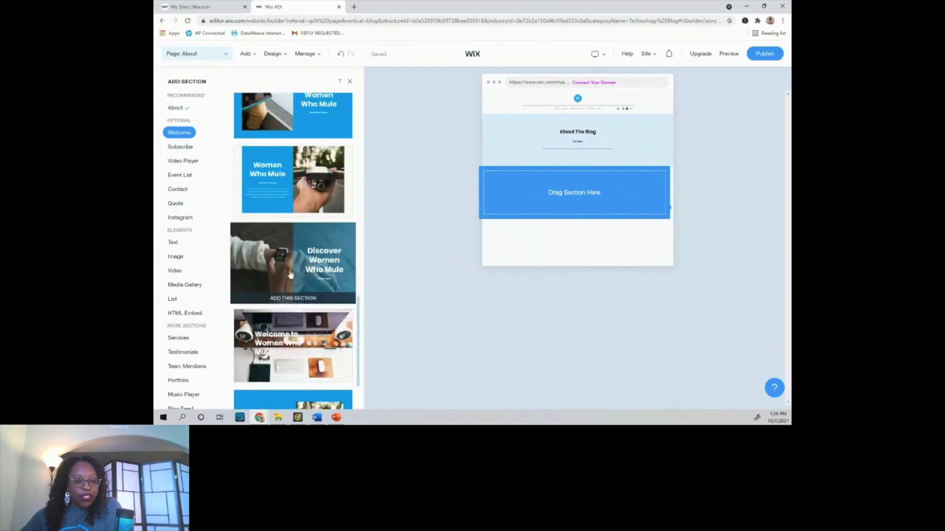
{"action": "left_click", "coordinate": [175, 272]}
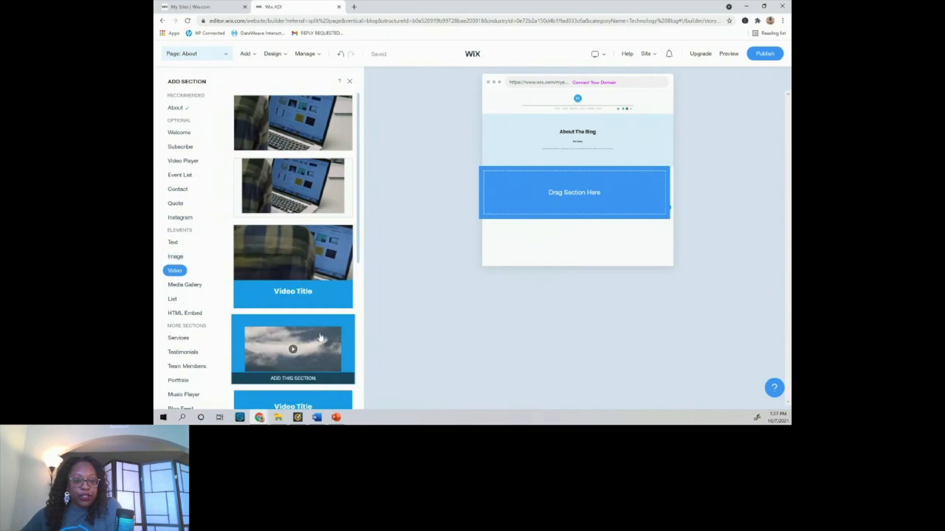
{"action": "left_click", "coordinate": [320, 338]}
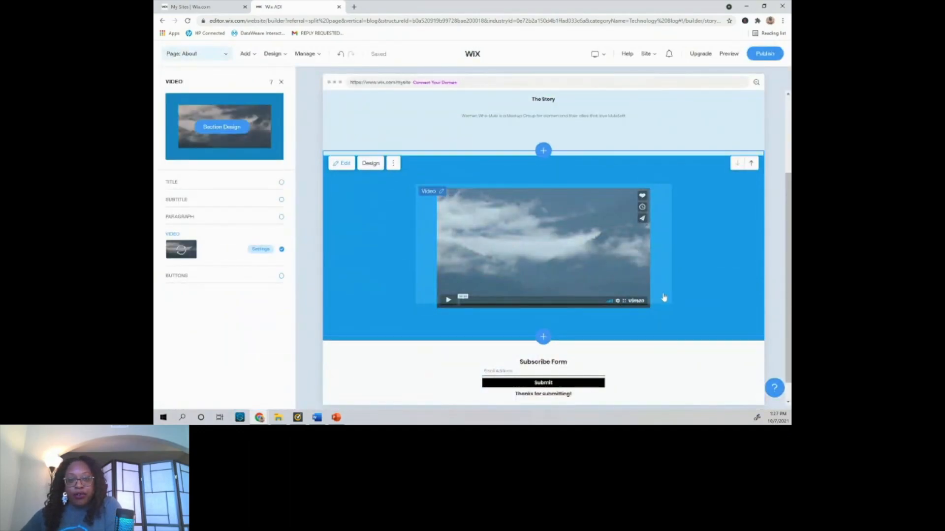
Look over the About page in the editor, from the added video section up to the header
{"action": "scroll", "coordinate": [664, 297], "scroll_direction": "up", "scroll_amount": 3}
{"action": "scroll", "coordinate": [664, 297], "scroll_direction": "down", "scroll_amount": 1}
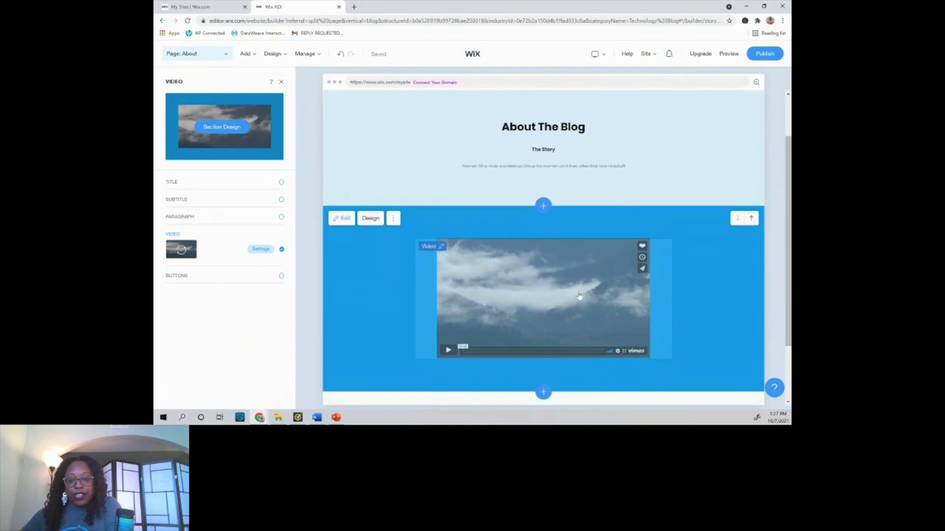
{"action": "scroll", "coordinate": [466, 220], "scroll_direction": "down", "scroll_amount": 2}
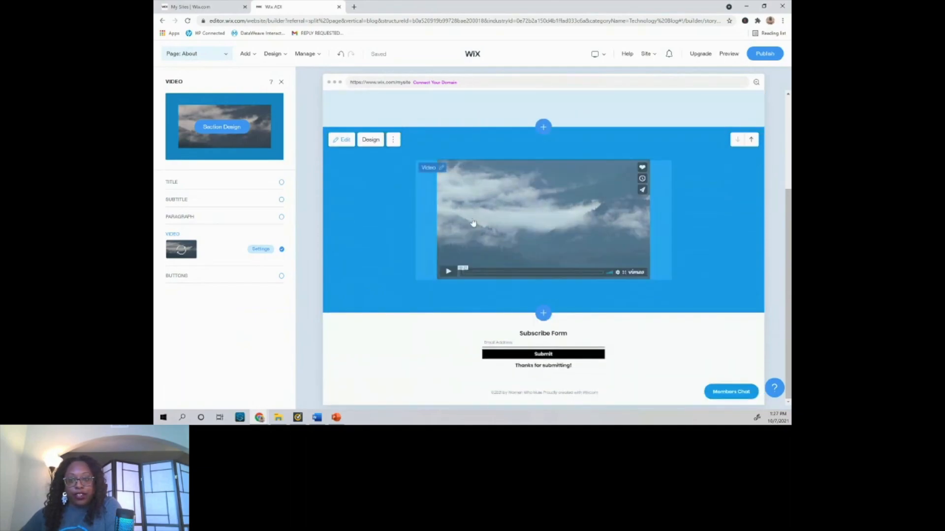
{"action": "scroll", "coordinate": [475, 222], "scroll_direction": "up", "scroll_amount": 2}
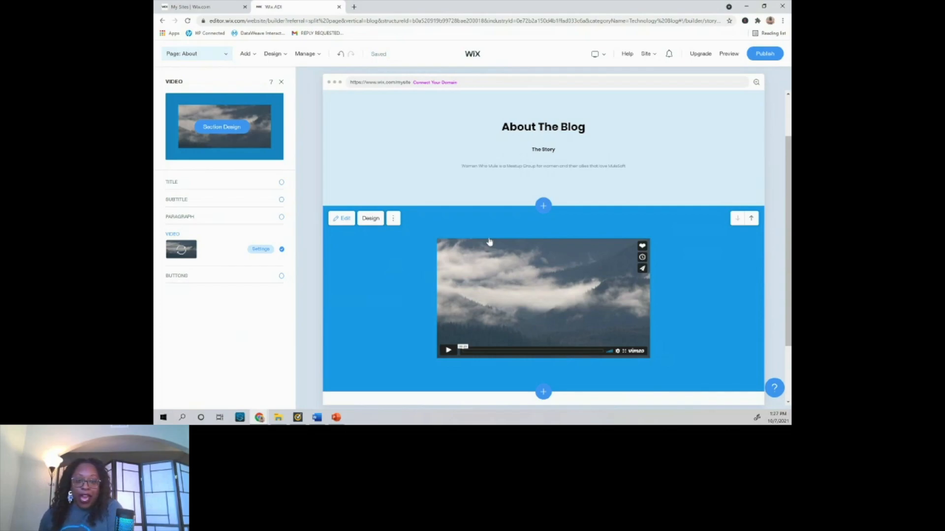
{"action": "left_click", "coordinate": [384, 217]}
{"action": "scroll", "coordinate": [384, 216], "scroll_direction": "up", "scroll_amount": 1}
{"action": "scroll", "coordinate": [383, 217], "scroll_direction": "up", "scroll_amount": 1}
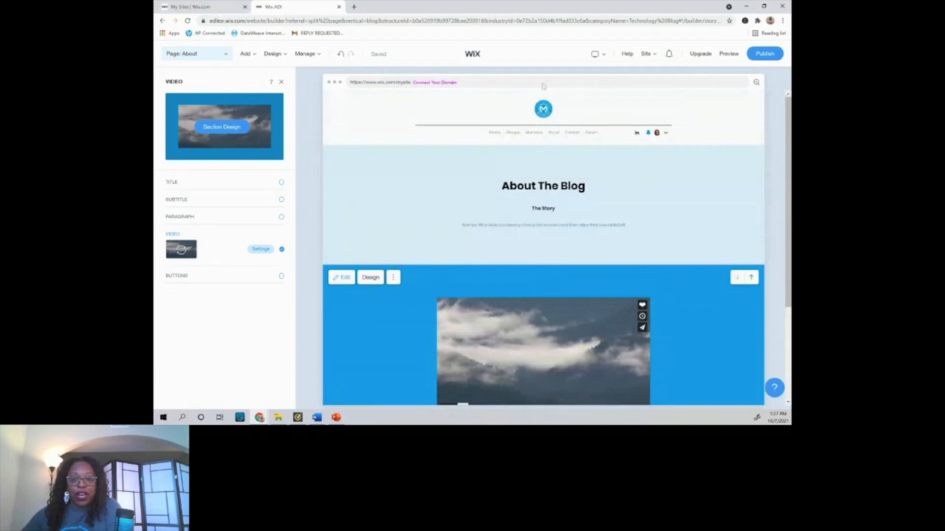
Preview the site, dismiss the preview tip, and look through the About page down to the subscribe form
{"action": "left_click", "coordinate": [730, 54]}
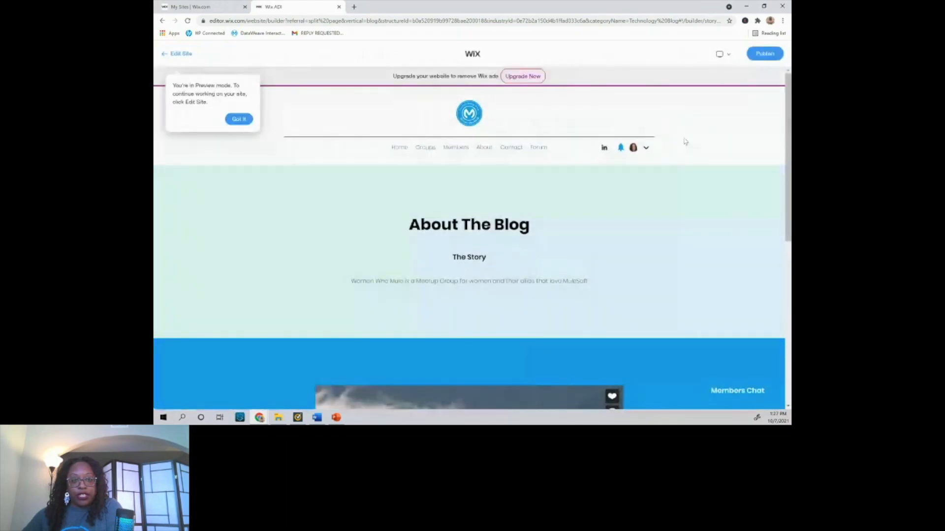
{"action": "scroll", "coordinate": [686, 143], "scroll_direction": "down", "scroll_amount": 3}
{"action": "scroll", "coordinate": [686, 142], "scroll_direction": "up", "scroll_amount": 2}
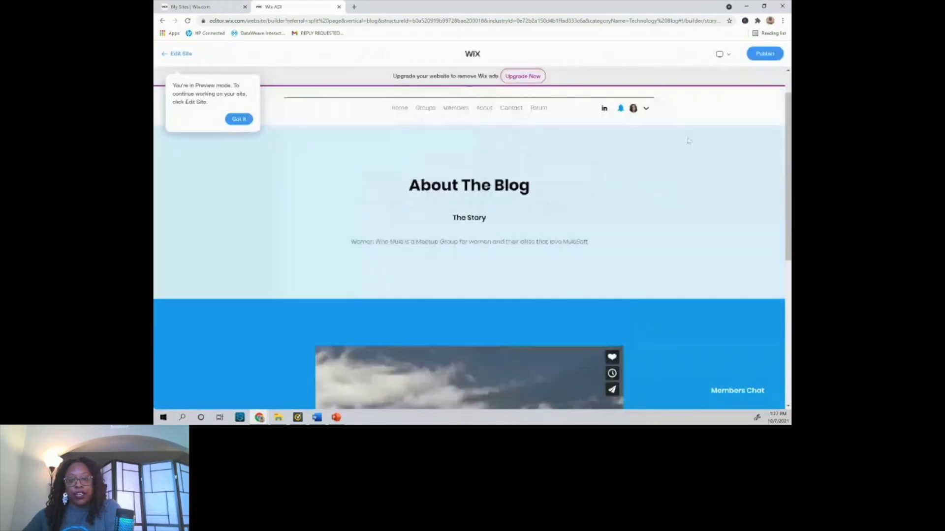
{"action": "scroll", "coordinate": [689, 137], "scroll_direction": "up", "scroll_amount": 1}
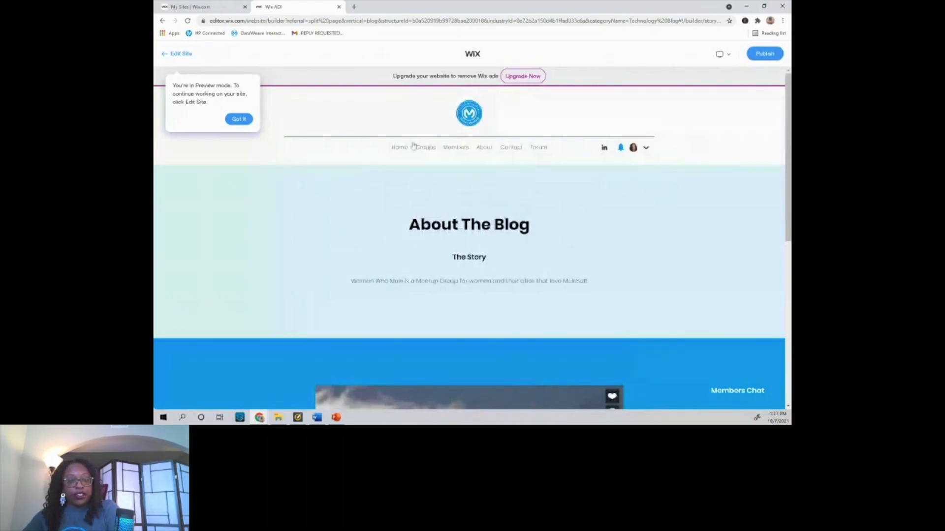
{"action": "left_click", "coordinate": [239, 119]}
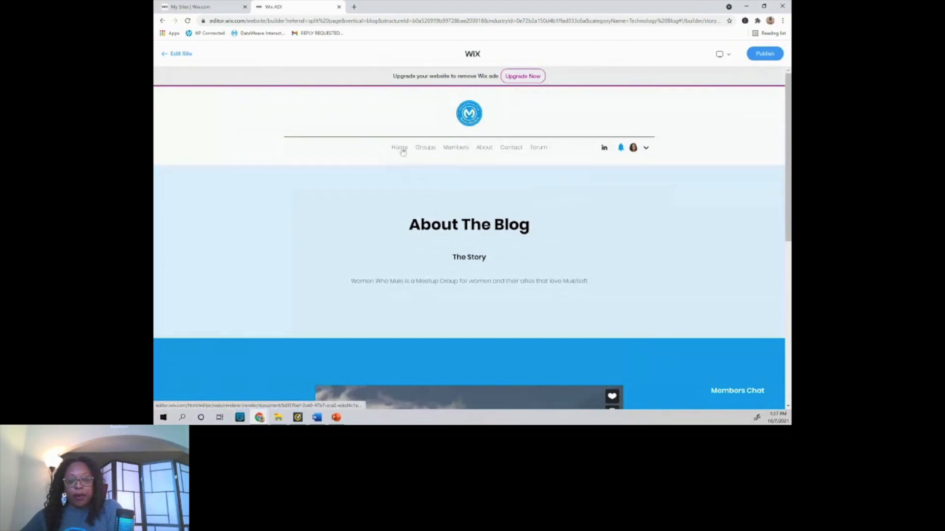
{"action": "scroll", "coordinate": [501, 237], "scroll_direction": "down", "scroll_amount": 3}
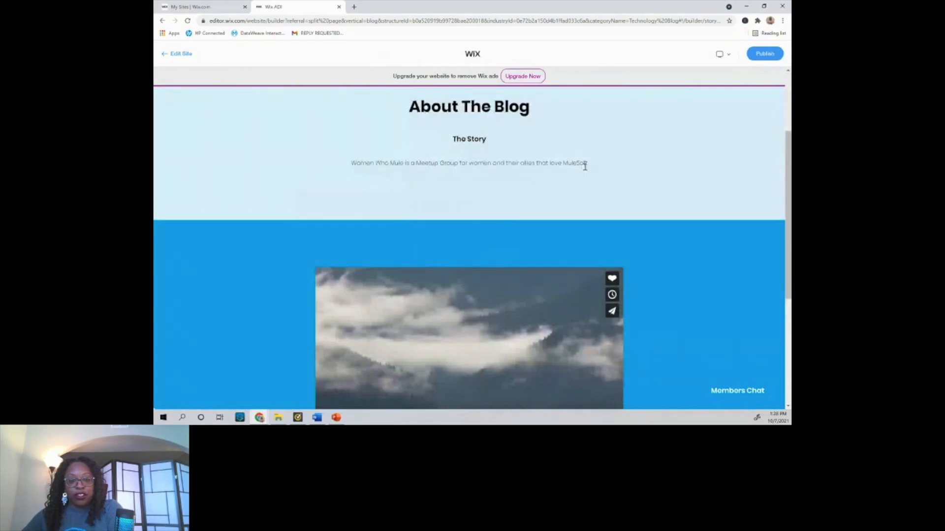
{"action": "scroll", "coordinate": [492, 217], "scroll_direction": "down", "scroll_amount": 3}
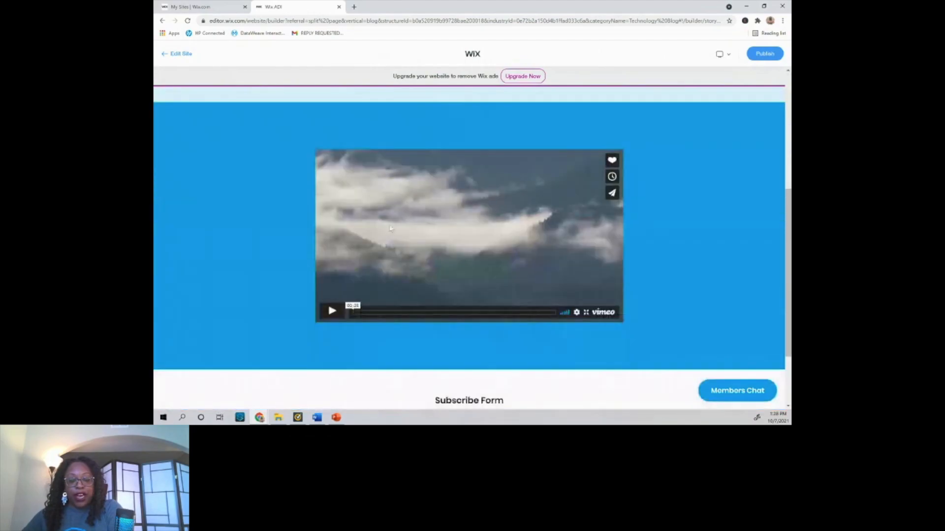
{"action": "scroll", "coordinate": [507, 240], "scroll_direction": "down", "scroll_amount": 3}
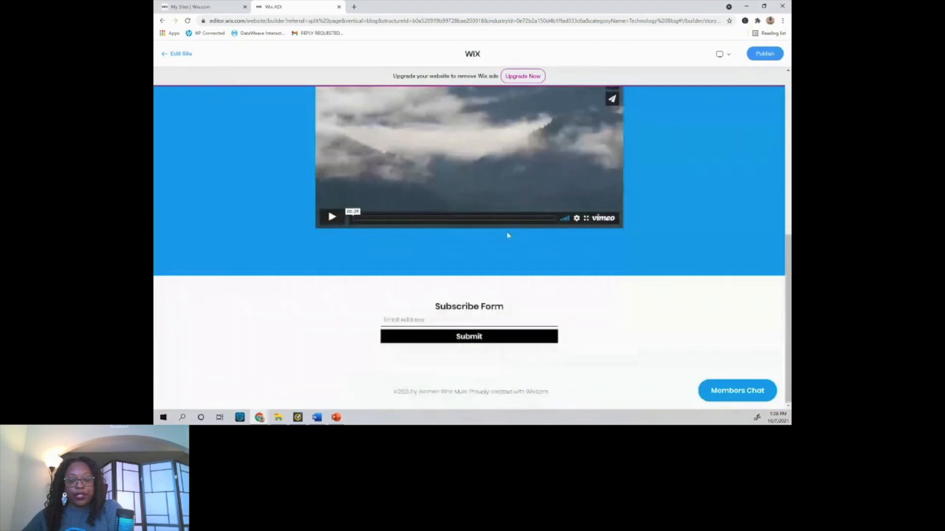
{"action": "scroll", "coordinate": [547, 294], "scroll_direction": "up", "scroll_amount": 5}
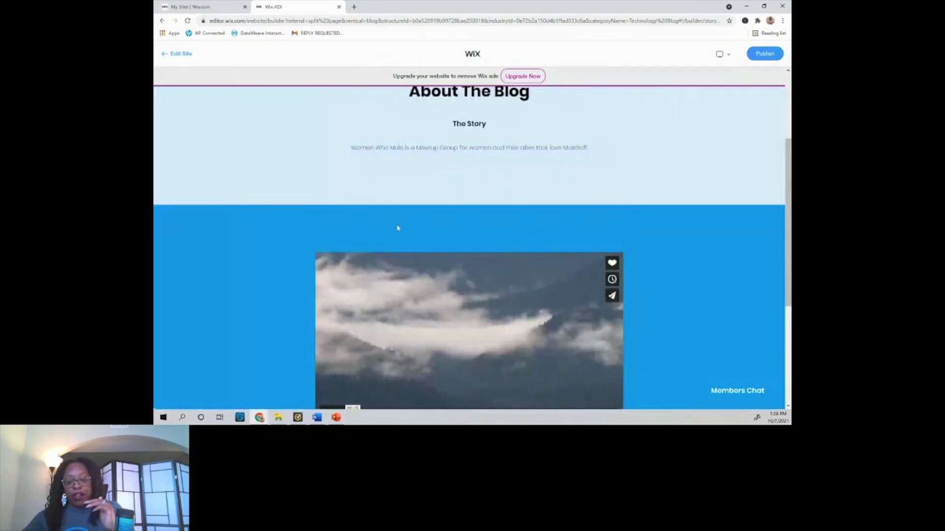
Leave the preview and switch to the site's Home page for editing
{"action": "left_click", "coordinate": [178, 54]}
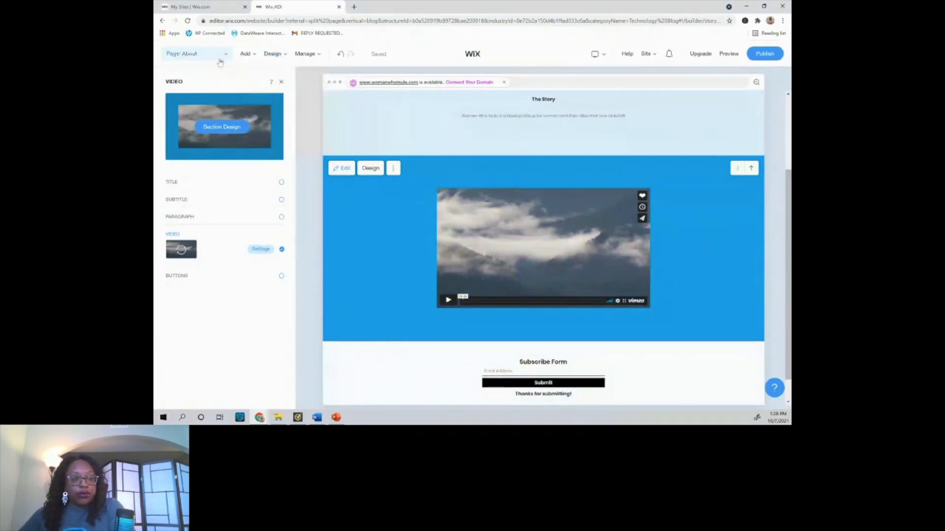
{"action": "left_click", "coordinate": [222, 56]}
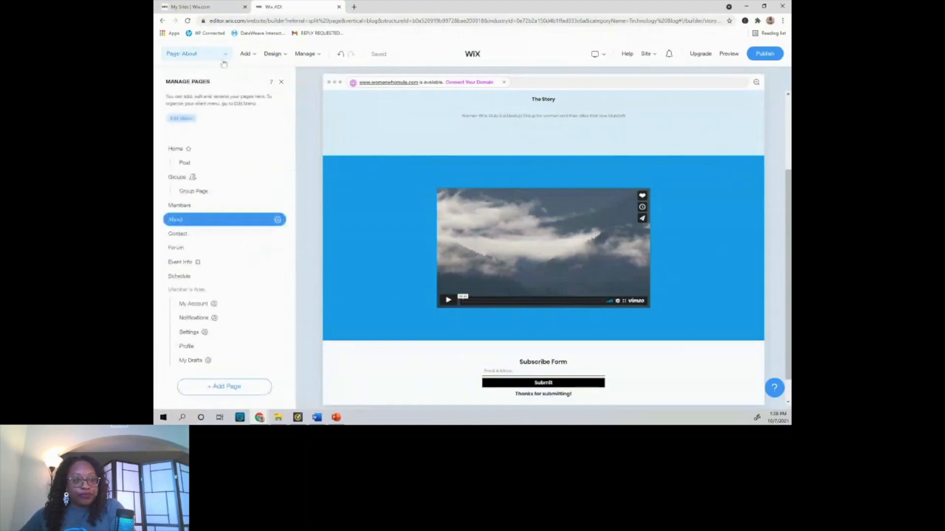
{"action": "left_click", "coordinate": [191, 152]}
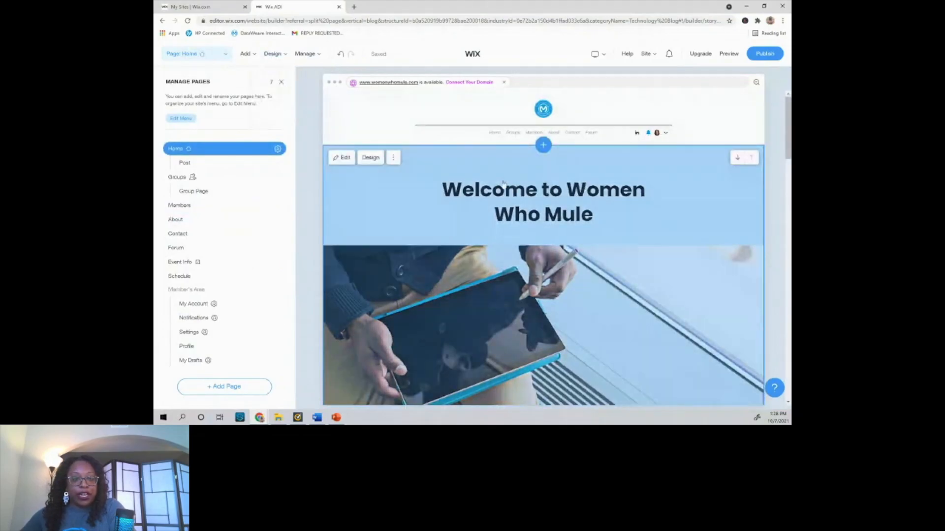
Browse the site font sets, apply the Elegant set, check it on the Home page, and close the font settings
{"action": "mouse_move", "coordinate": [287, 54]}
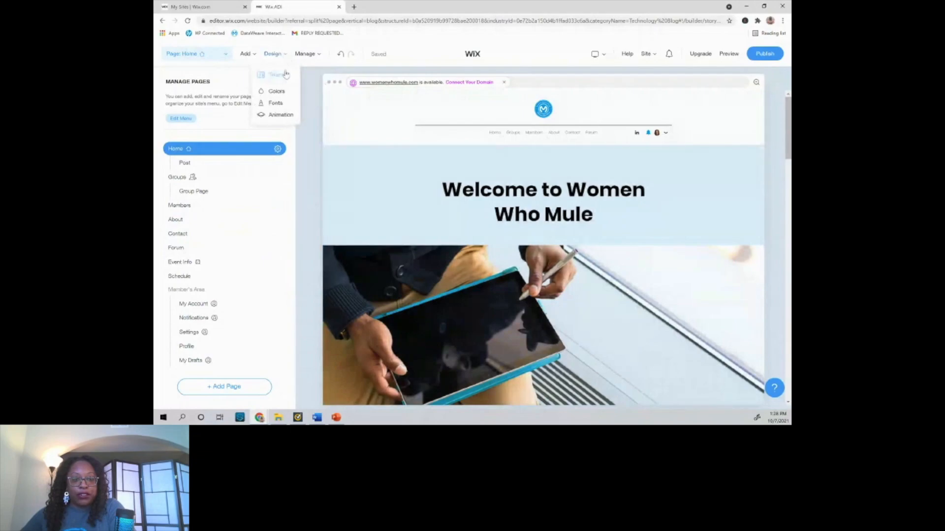
{"action": "left_click", "coordinate": [277, 104]}
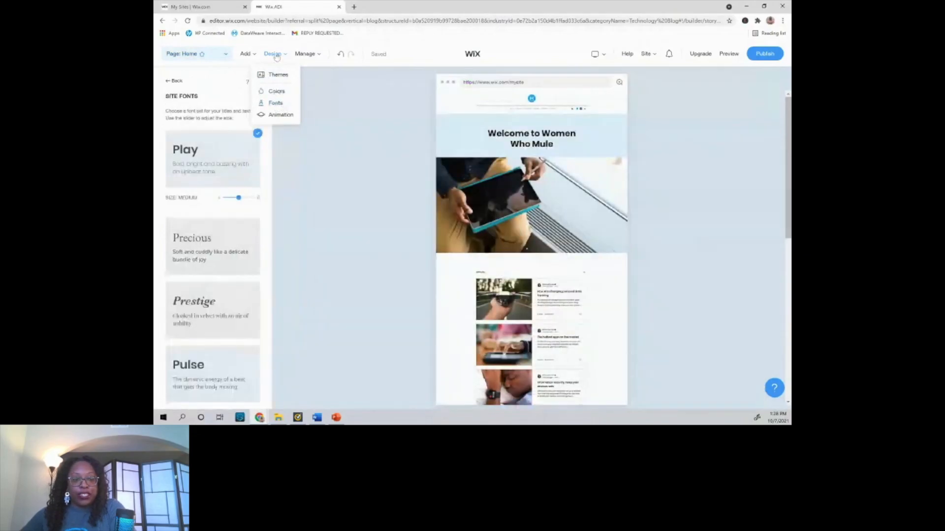
{"action": "scroll", "coordinate": [203, 188], "scroll_direction": "up", "scroll_amount": 4}
{"action": "scroll", "coordinate": [203, 188], "scroll_direction": "down", "scroll_amount": 4}
{"action": "scroll", "coordinate": [204, 186], "scroll_direction": "up", "scroll_amount": 4}
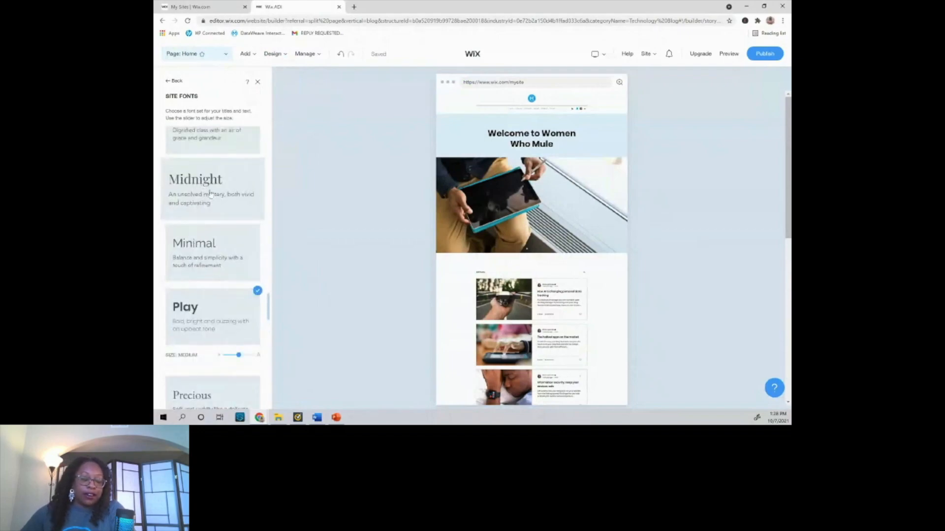
{"action": "scroll", "coordinate": [207, 197], "scroll_direction": "up", "scroll_amount": 5}
{"action": "scroll", "coordinate": [214, 192], "scroll_direction": "up", "scroll_amount": 5}
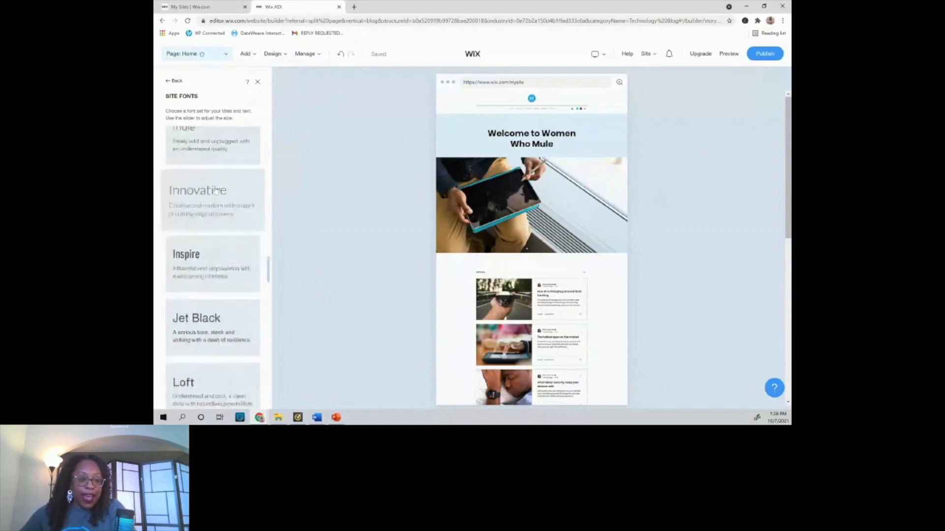
{"action": "scroll", "coordinate": [216, 190], "scroll_direction": "up", "scroll_amount": 6}
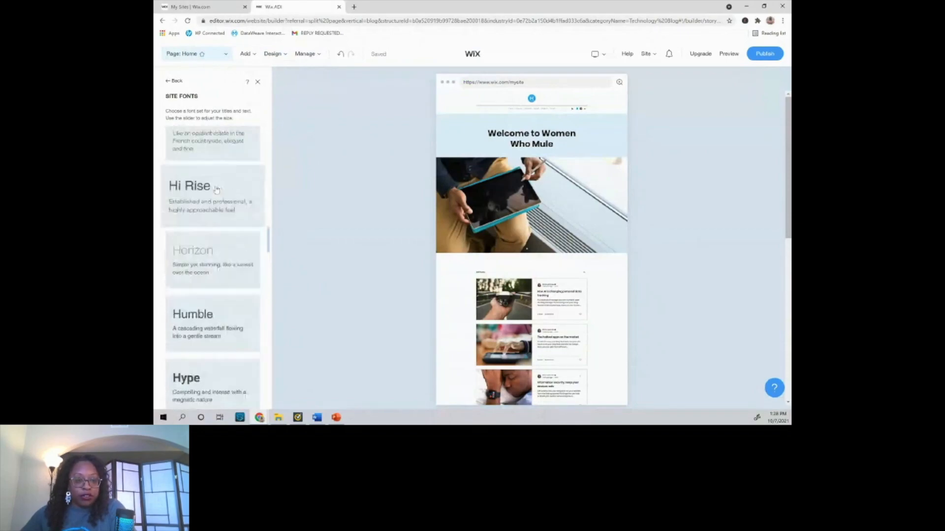
{"action": "scroll", "coordinate": [216, 190], "scroll_direction": "up", "scroll_amount": 4}
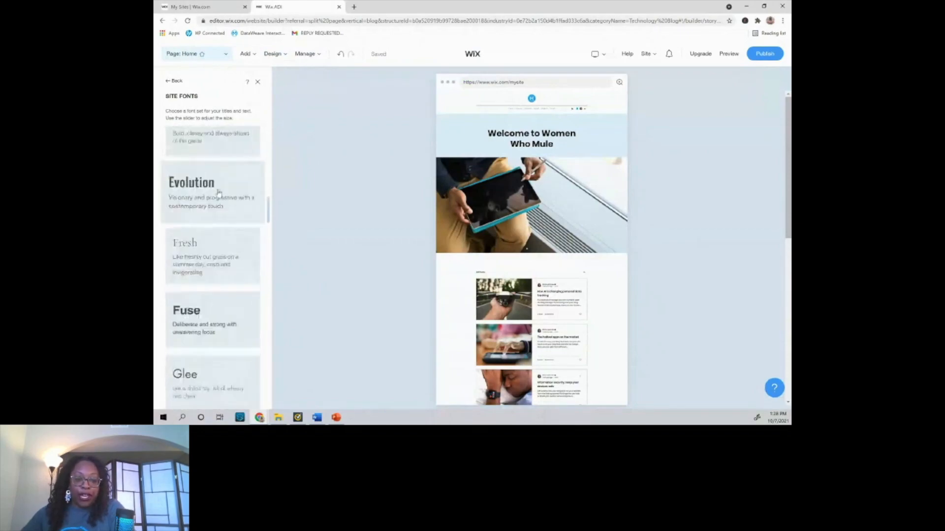
{"action": "scroll", "coordinate": [219, 193], "scroll_direction": "up", "scroll_amount": 4}
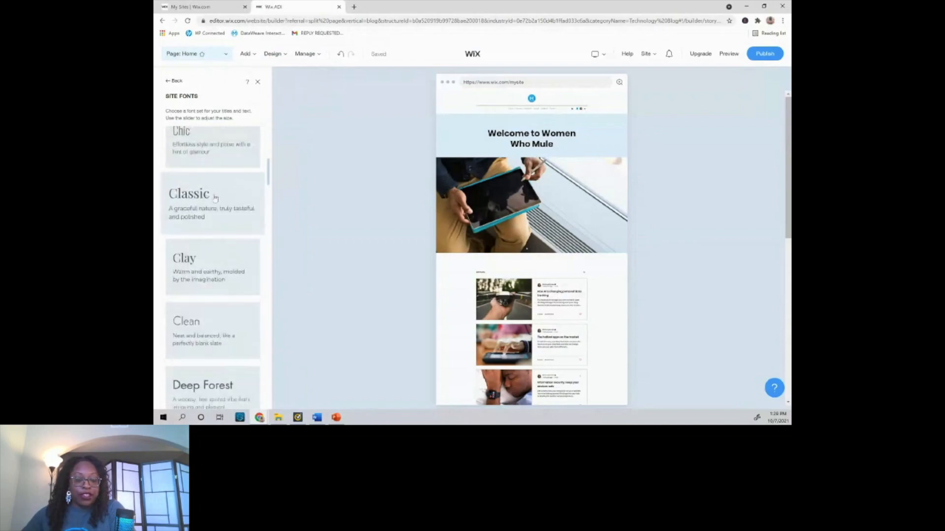
{"action": "scroll", "coordinate": [220, 216], "scroll_direction": "up", "scroll_amount": 1}
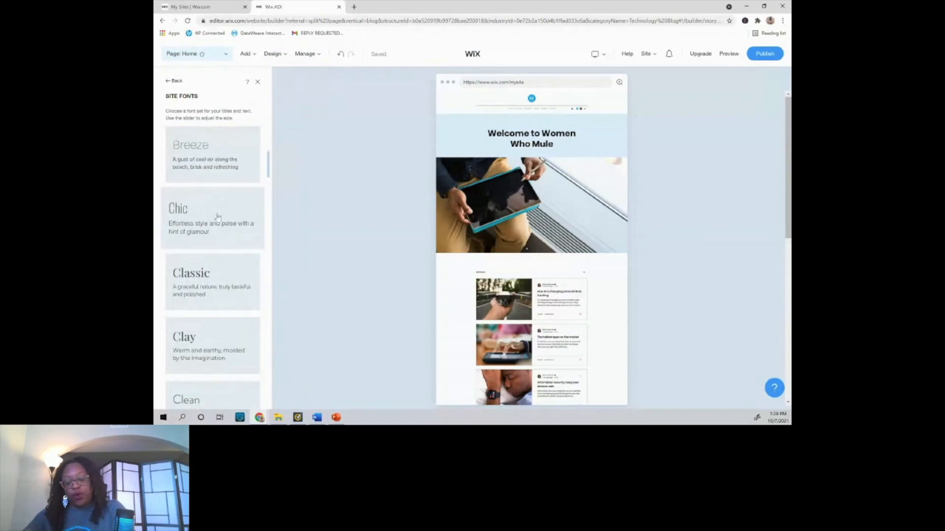
{"action": "scroll", "coordinate": [216, 216], "scroll_direction": "up", "scroll_amount": 4}
{"action": "scroll", "coordinate": [219, 223], "scroll_direction": "up", "scroll_amount": 1}
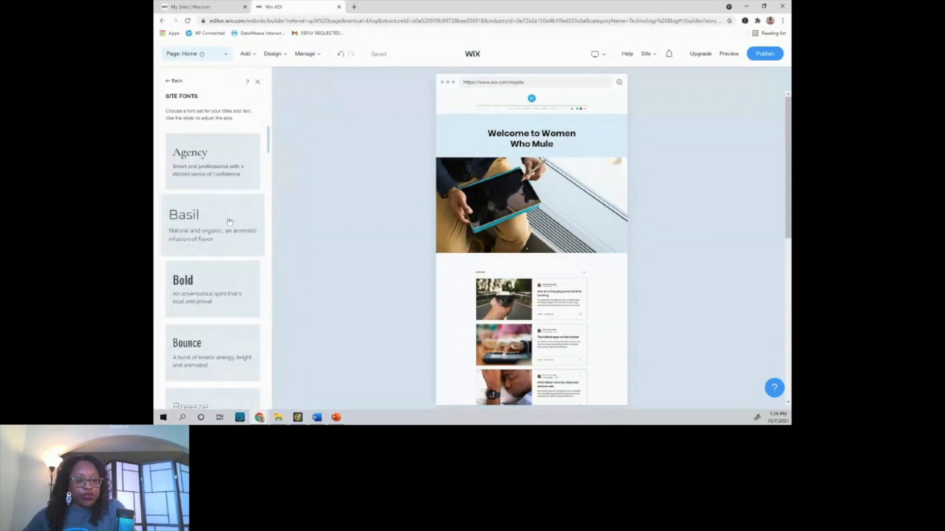
{"action": "scroll", "coordinate": [218, 254], "scroll_direction": "down", "scroll_amount": 10}
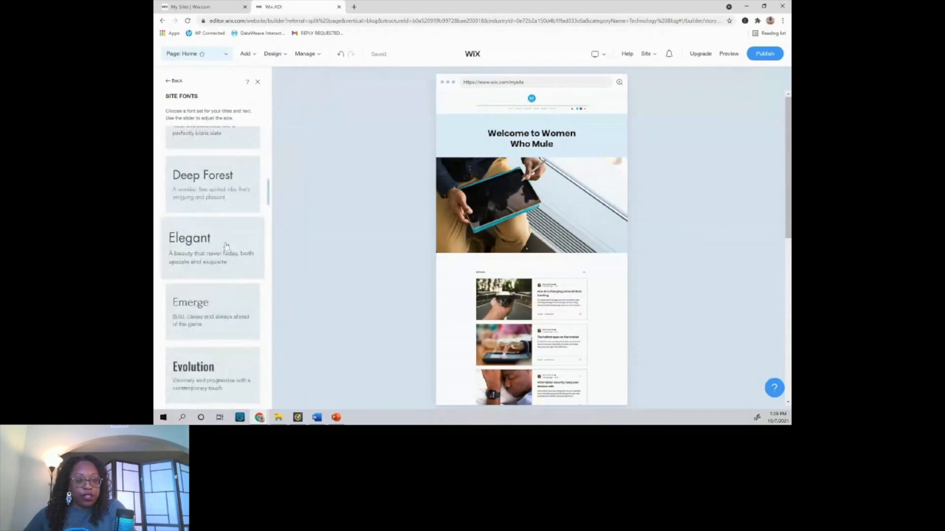
{"action": "left_click", "coordinate": [231, 243]}
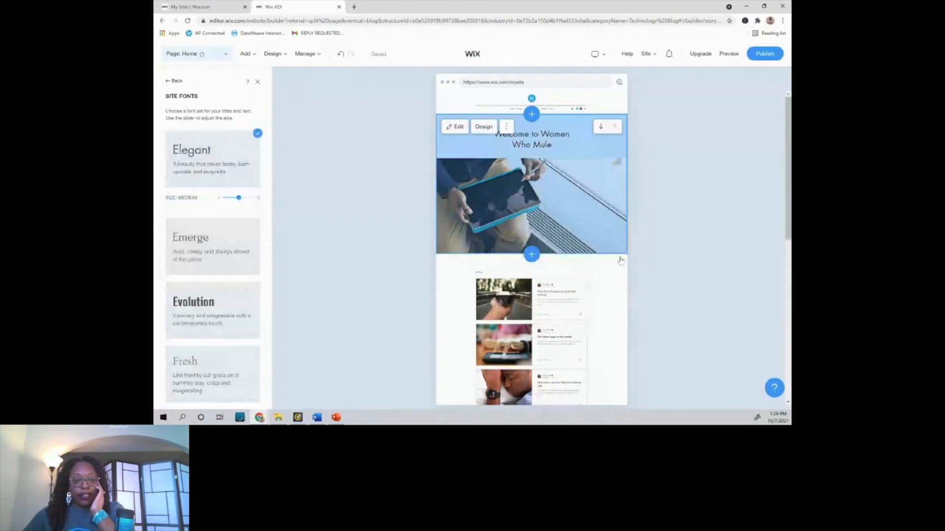
{"action": "scroll", "coordinate": [621, 261], "scroll_direction": "down", "scroll_amount": 10}
{"action": "scroll", "coordinate": [622, 258], "scroll_direction": "up", "scroll_amount": 10}
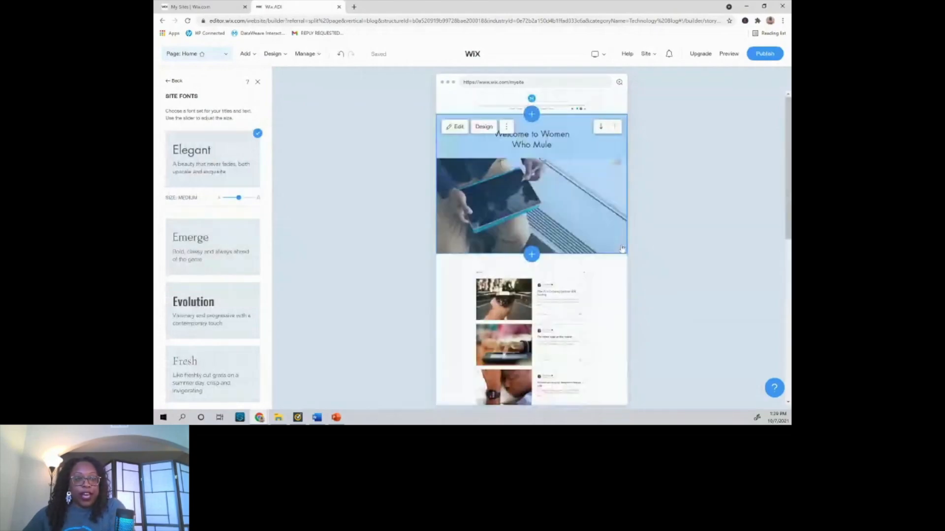
{"action": "left_click", "coordinate": [258, 83]}
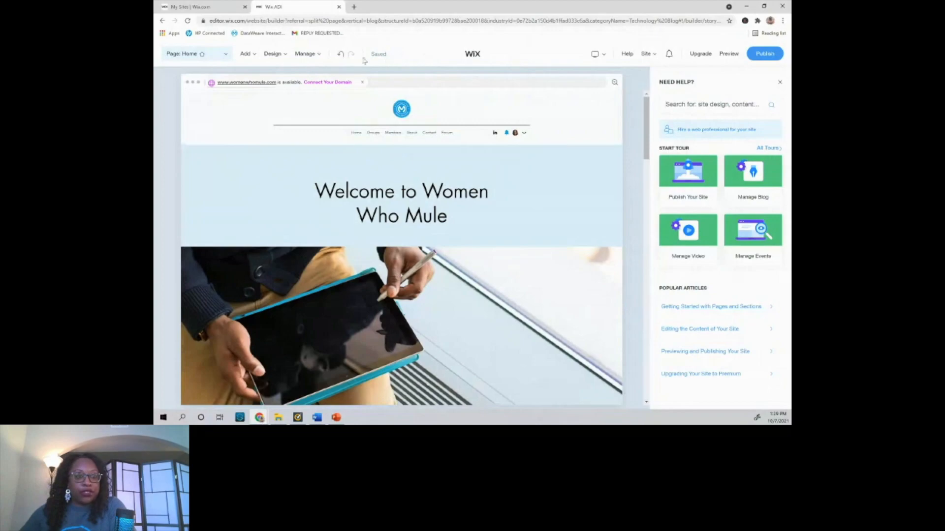
Open the blog management dashboard over the editor, view its published posts page, and close it
{"action": "left_click", "coordinate": [309, 55]}
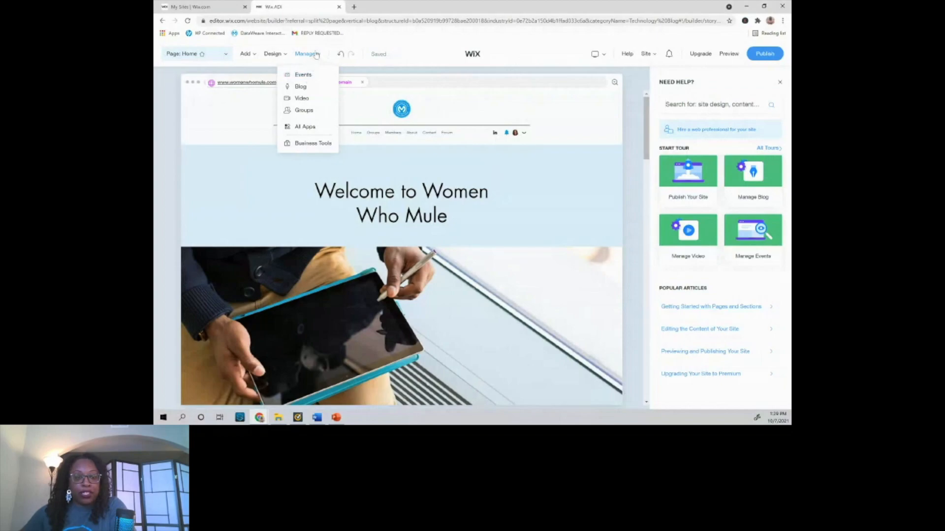
{"action": "left_click", "coordinate": [300, 88]}
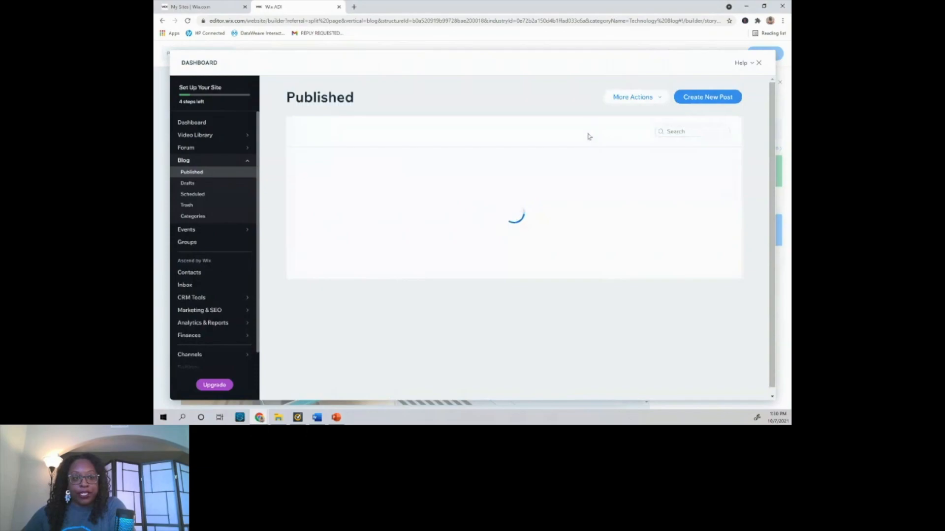
{"action": "left_click", "coordinate": [760, 64]}
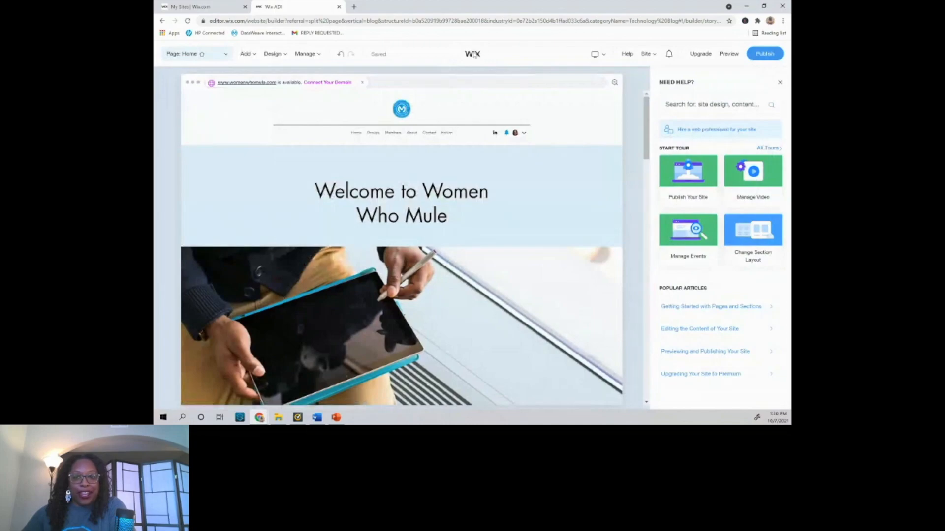
Open the site's dashboard and look through its setup checklist, suggestions and site management sections
{"action": "mouse_move", "coordinate": [656, 60]}
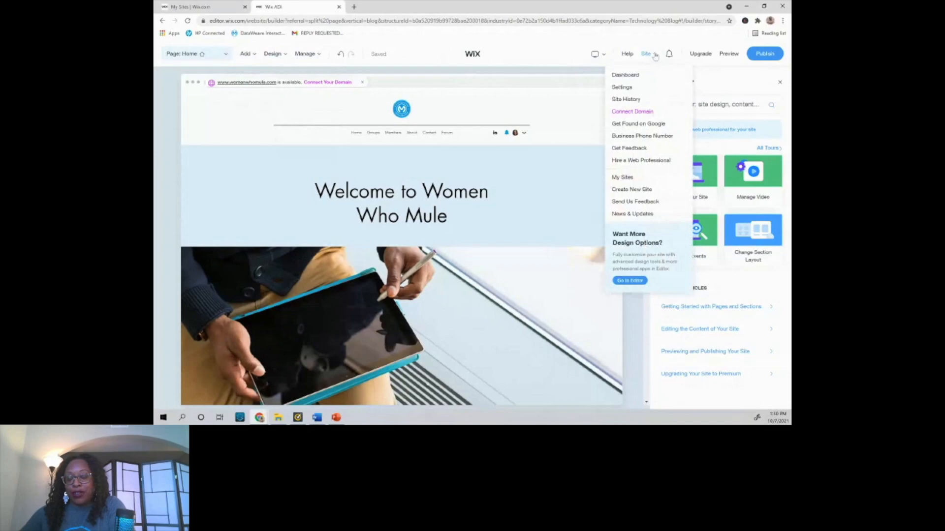
{"action": "left_click", "coordinate": [636, 76]}
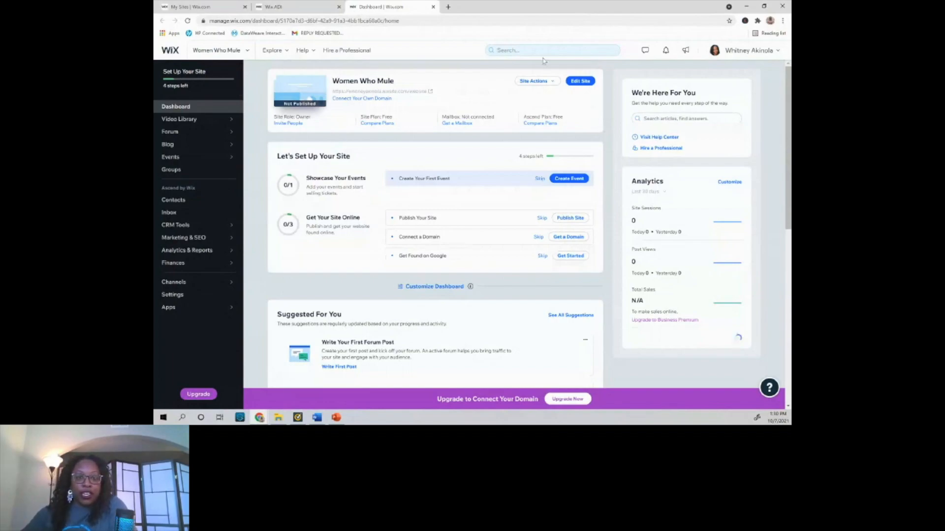
{"action": "mouse_move", "coordinate": [394, 94]}
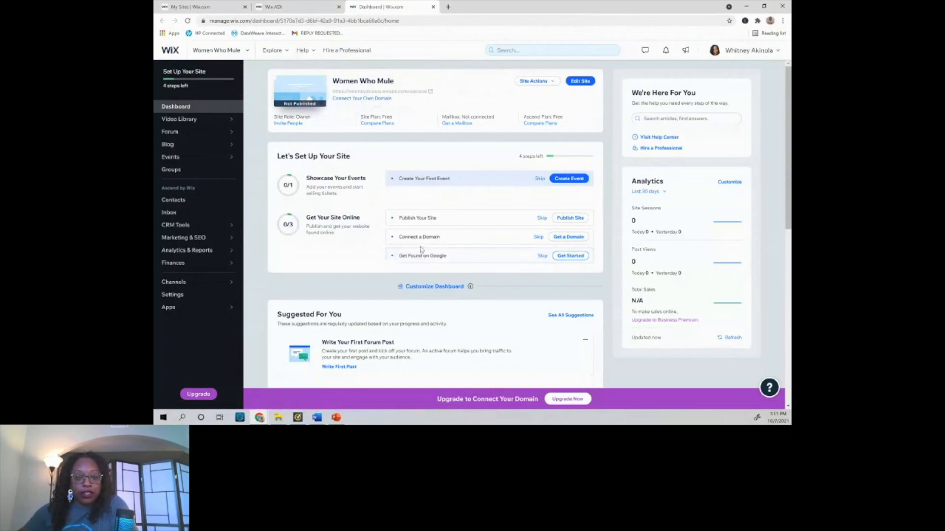
{"action": "scroll", "coordinate": [421, 249], "scroll_direction": "down", "scroll_amount": 1}
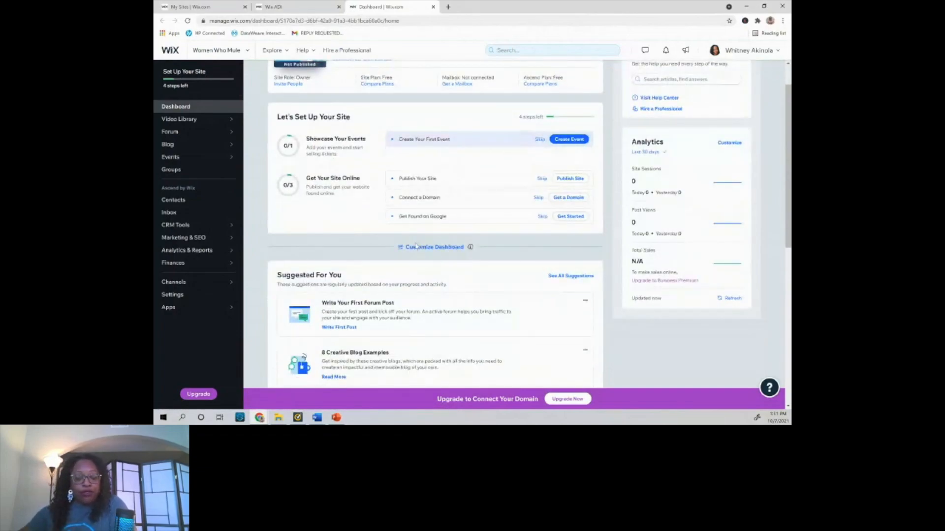
{"action": "scroll", "coordinate": [416, 246], "scroll_direction": "down", "scroll_amount": 2}
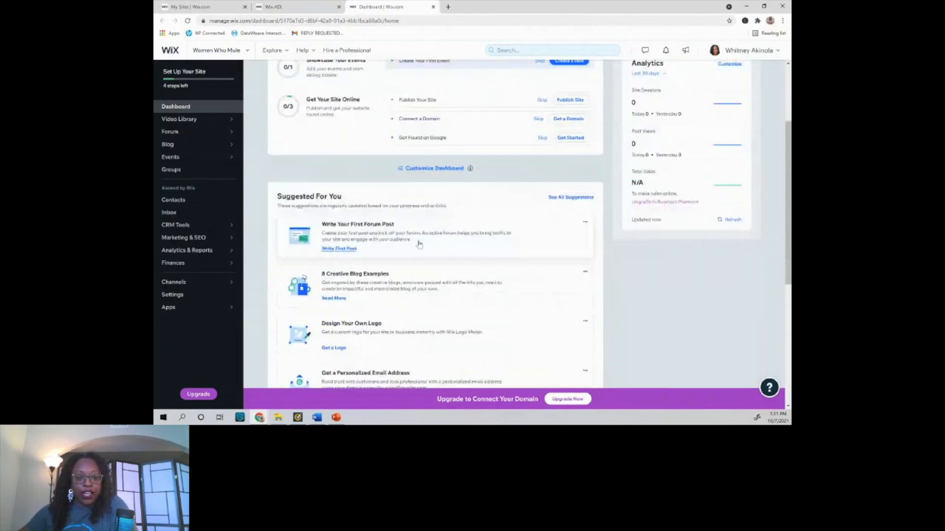
{"action": "scroll", "coordinate": [394, 251], "scroll_direction": "down", "scroll_amount": 2}
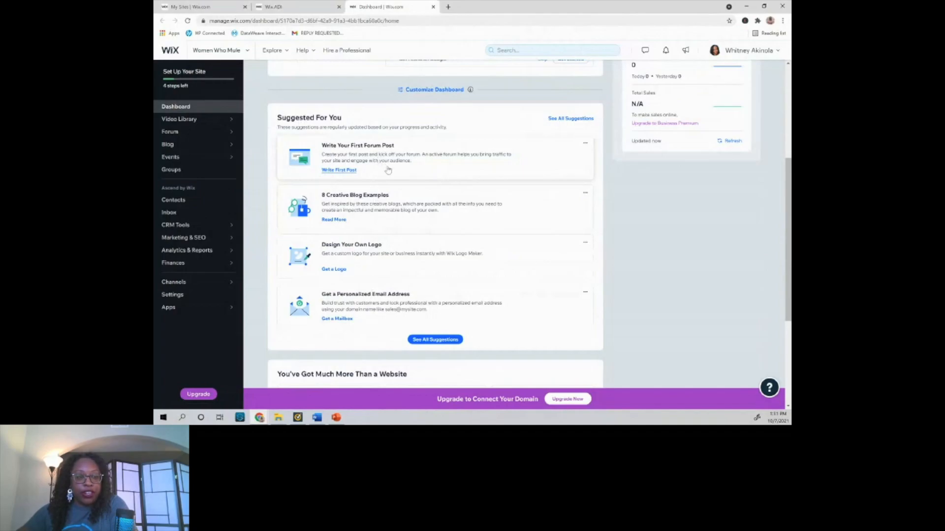
{"action": "scroll", "coordinate": [388, 170], "scroll_direction": "up", "scroll_amount": 5}
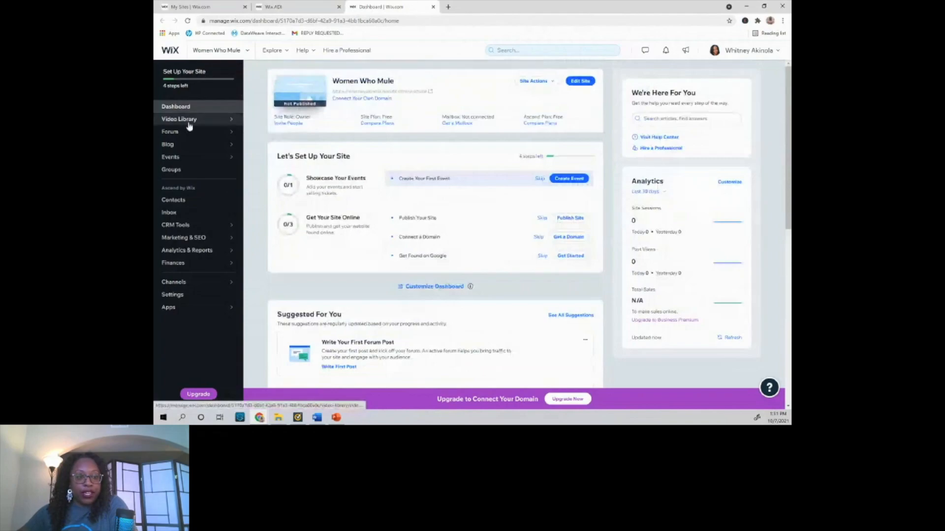
{"action": "mouse_move", "coordinate": [194, 121]}
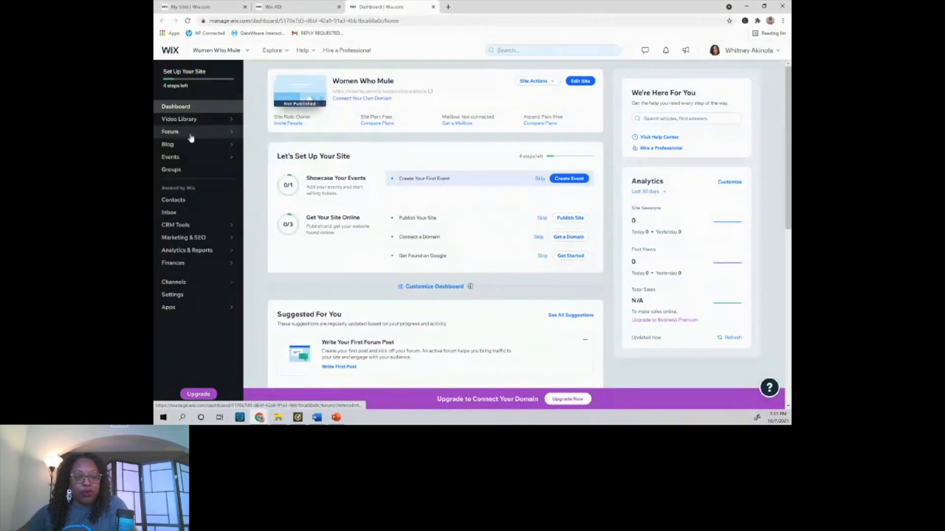
{"action": "mouse_move", "coordinate": [193, 142]}
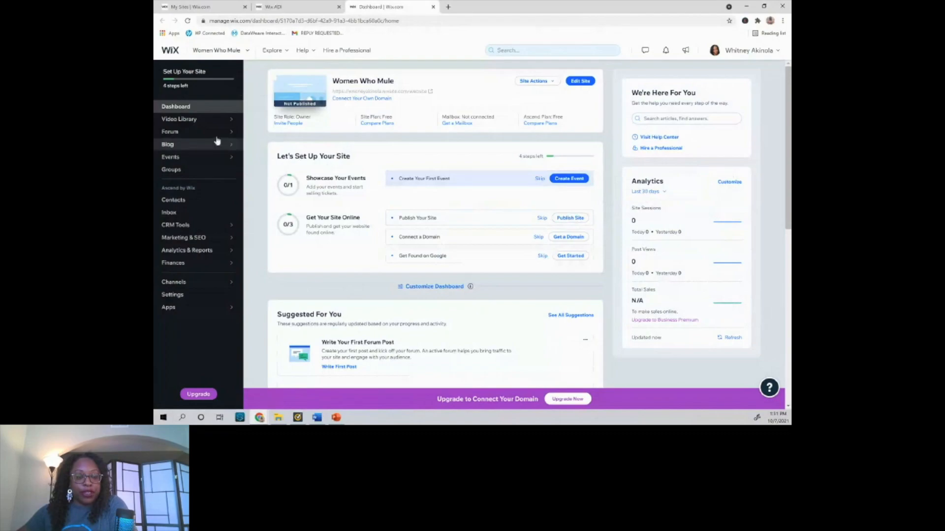
Go to the blog's drafts in the site dashboard and start a new post
{"action": "left_click", "coordinate": [184, 151]}
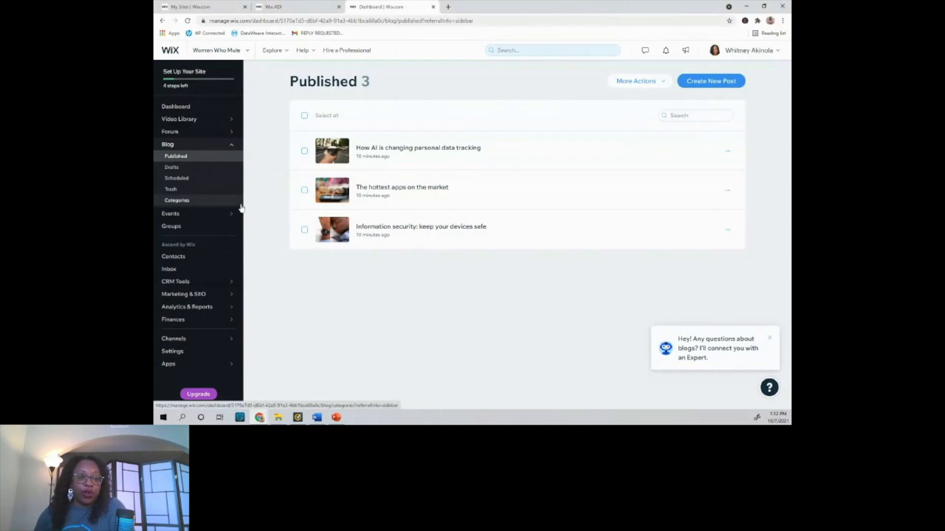
{"action": "left_click", "coordinate": [183, 168]}
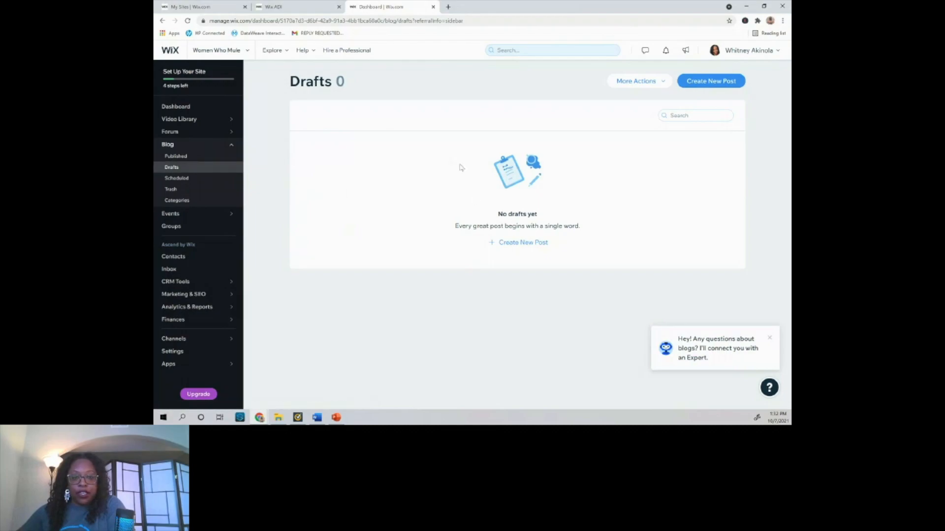
{"action": "left_click", "coordinate": [519, 245]}
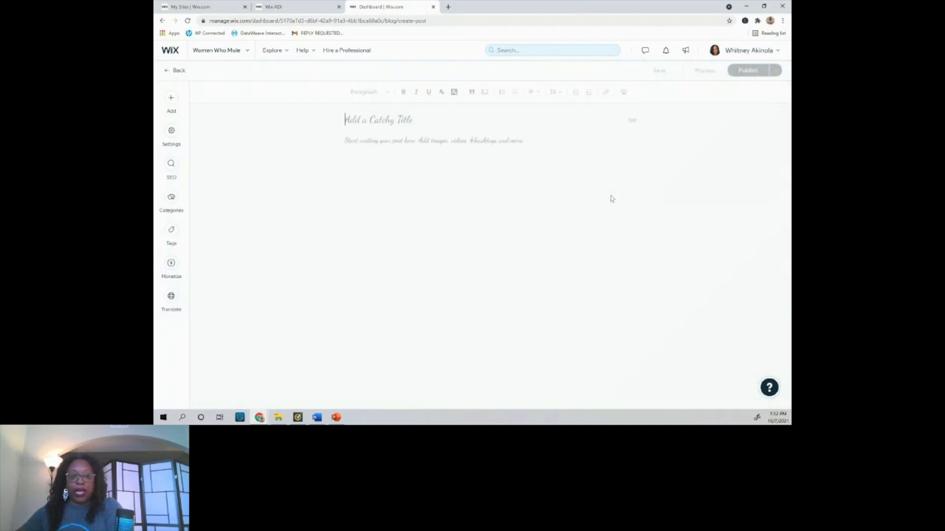
Switch to Word and back, and enter "Welcome Who Mule – Start Your Own Blog From Scratch" as the post title
{"action": "left_click", "coordinate": [427, 139]}
{"action": "left_click", "coordinate": [391, 122]}
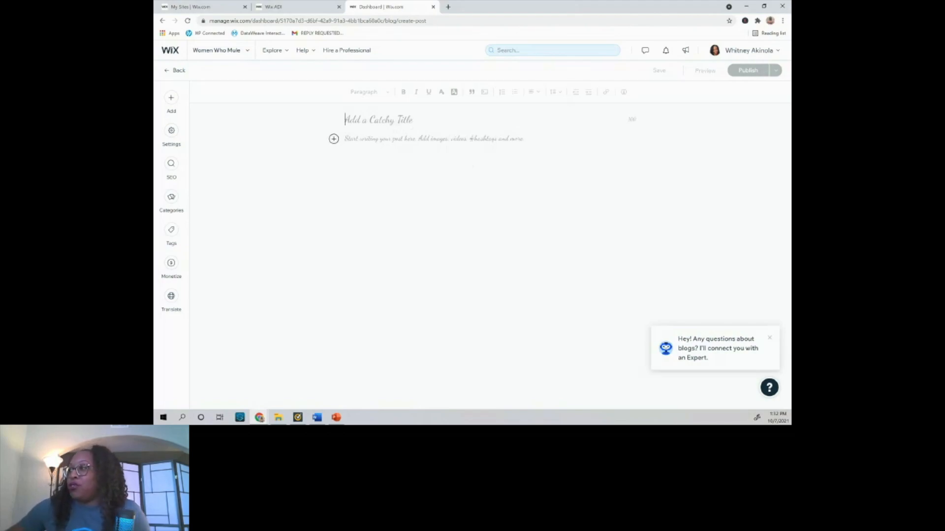
{"action": "key", "text": "alt+Tab"}
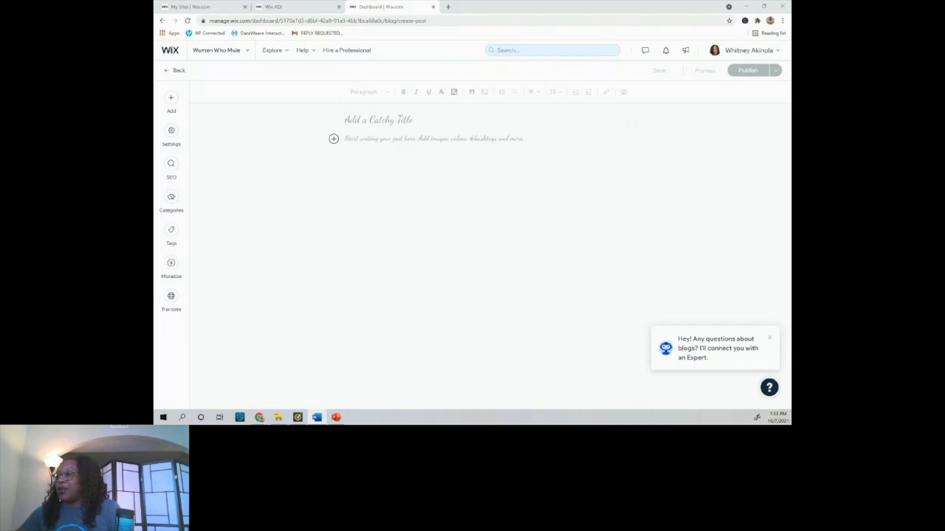
{"action": "left_click", "coordinate": [420, 115]}
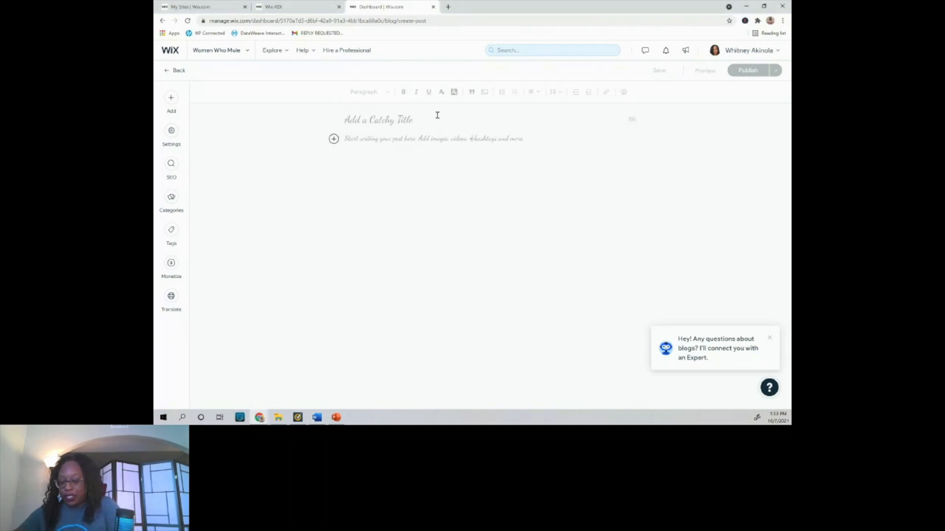
{"action": "type", "text": "Welcome Who Mule – Start Your Own Blog From Scratch"}
Correct the post title to "Welcome to Women Who Mule – Start Your Own Blog From Scratch"
{"action": "left_click", "coordinate": [417, 120]}
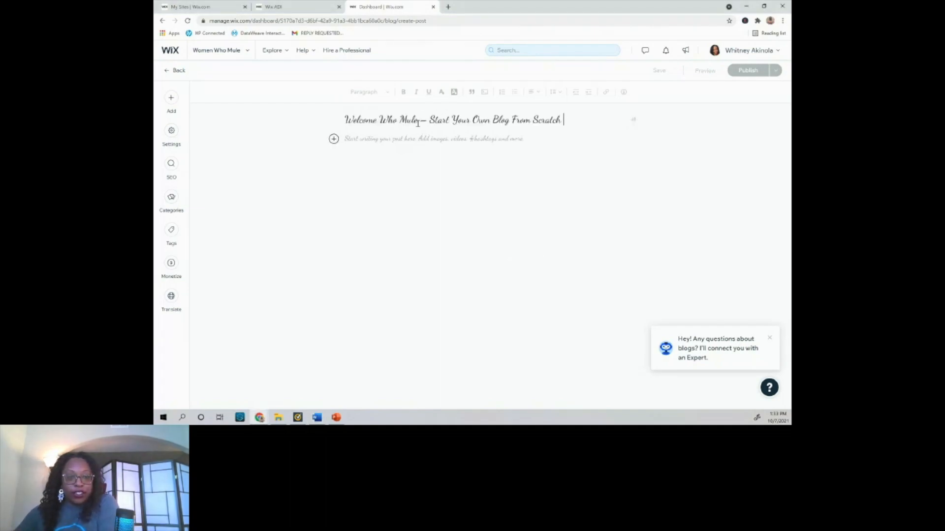
{"action": "left_click", "coordinate": [397, 120]}
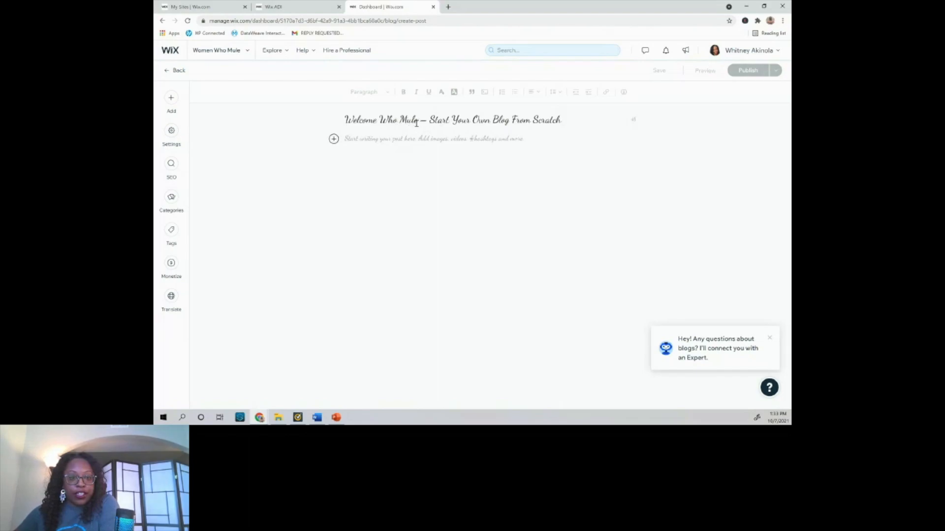
{"action": "left_click", "coordinate": [378, 120]}
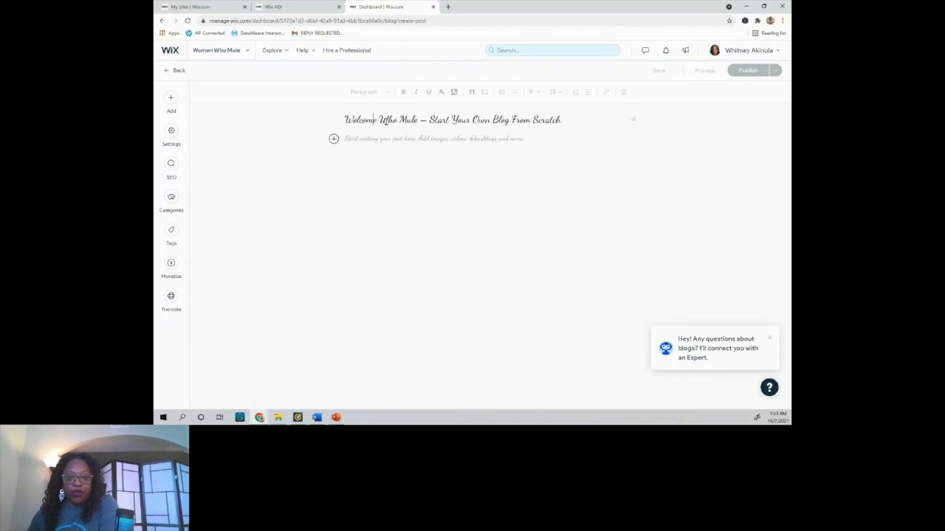
{"action": "key", "text": "BackSpace"}
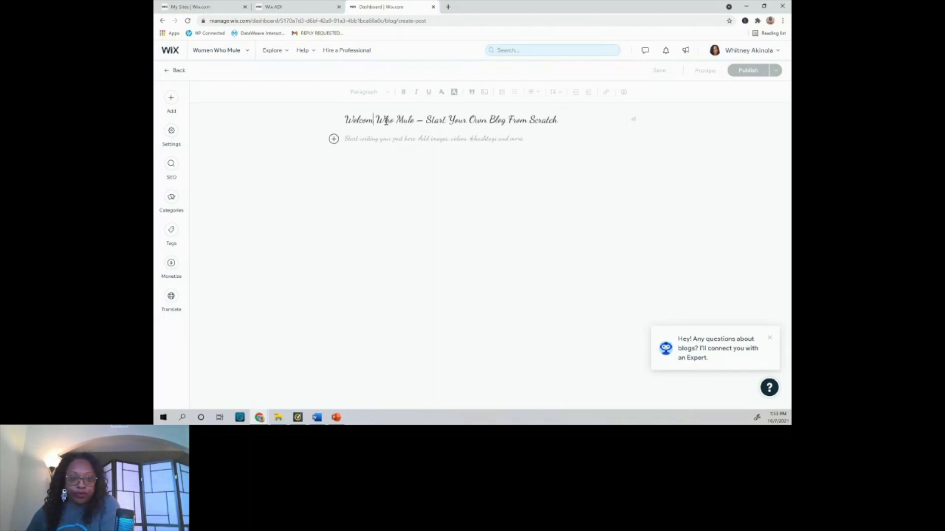
{"action": "type", "text": "e to W"}
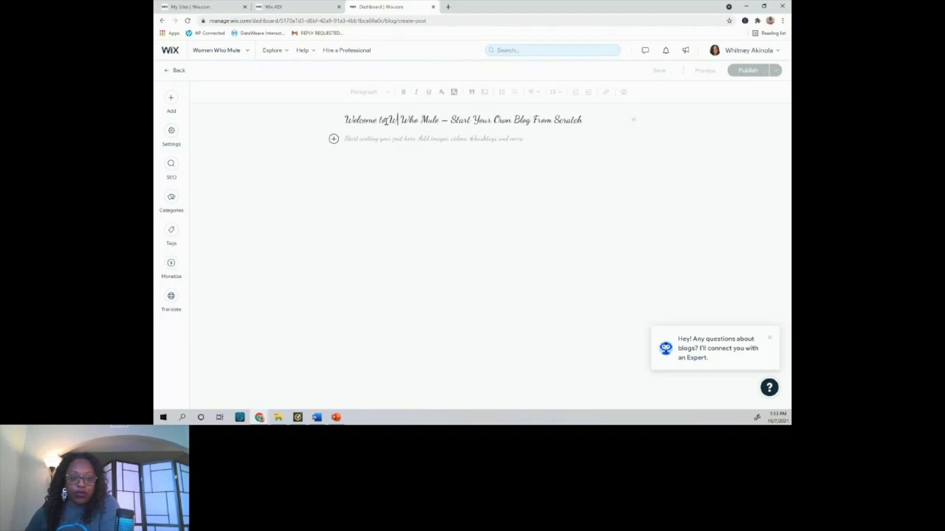
{"action": "type", "text": "omen"}
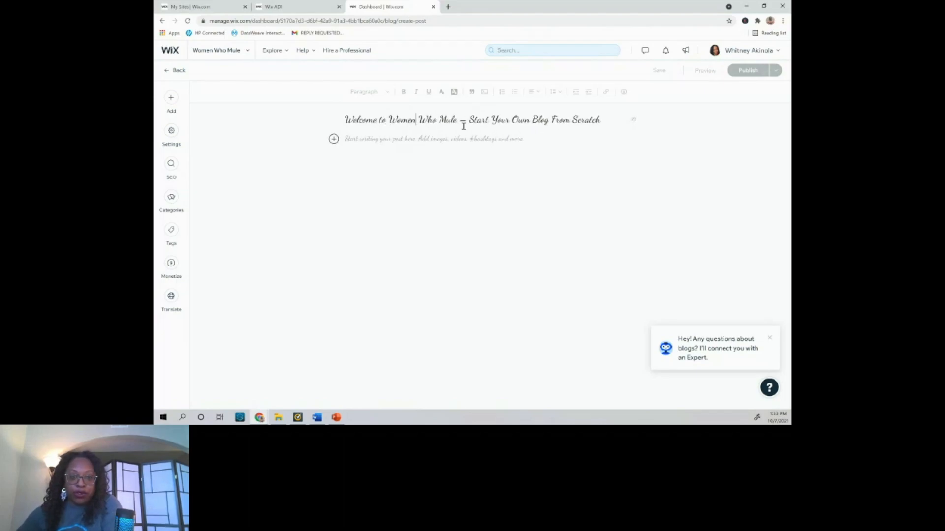
{"action": "left_click", "coordinate": [470, 146]}
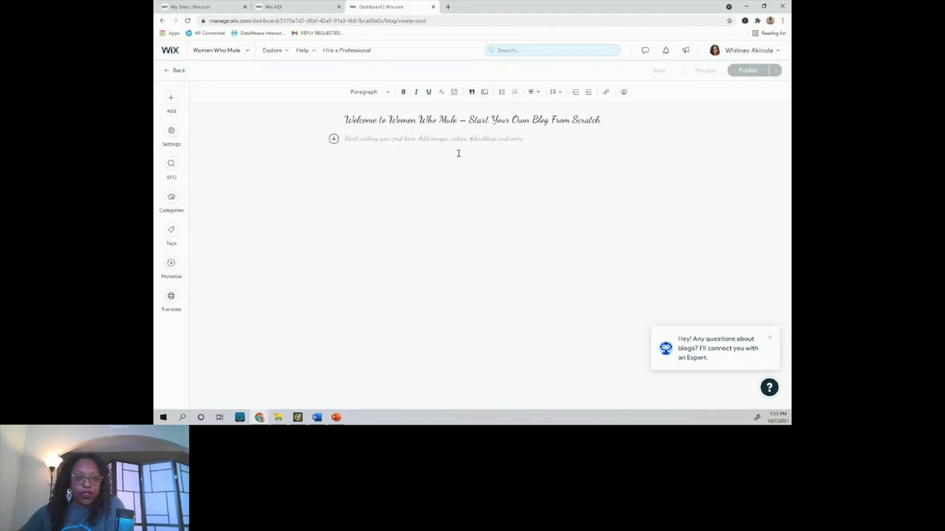
{"action": "type", "text": "www"}
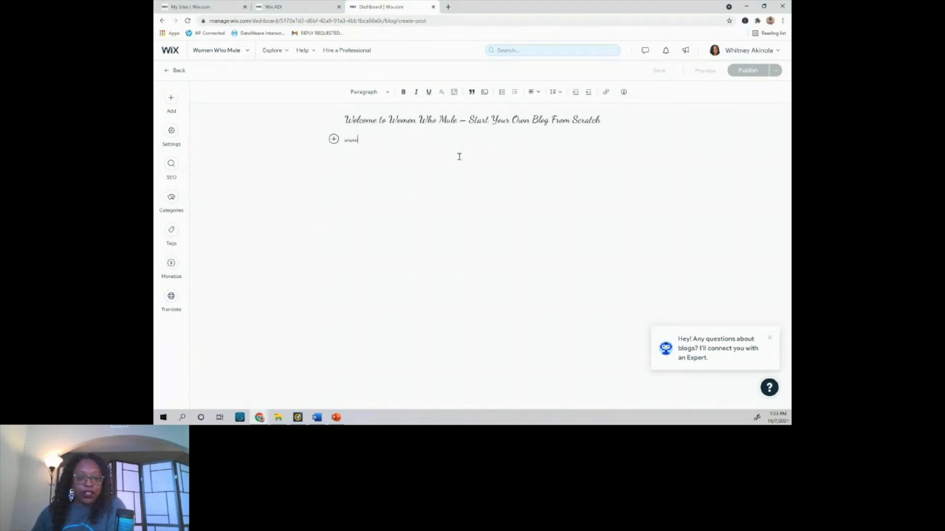
{"action": "key", "text": "BackSpace"}
{"action": "key", "text": "BackSpace"}
{"action": "key", "text": "BackSpace"}
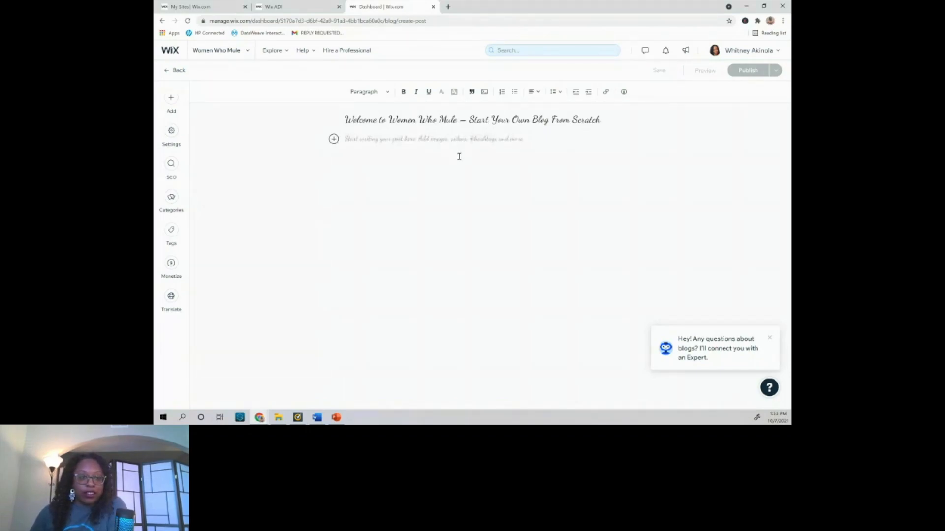
{"action": "left_click", "coordinate": [388, 92]}
{"action": "left_click", "coordinate": [387, 92]}
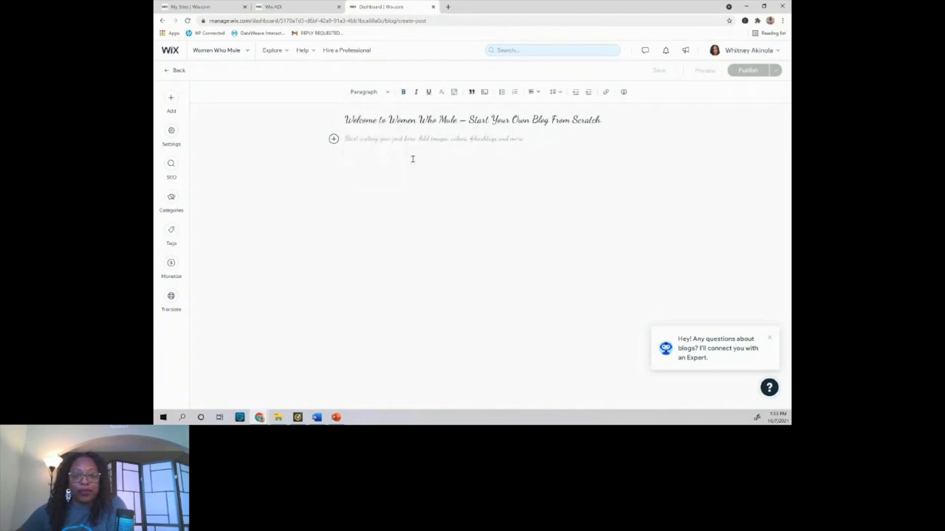
{"action": "left_click_drag", "start_coordinate": [611, 119], "coordinate": [325, 124]}
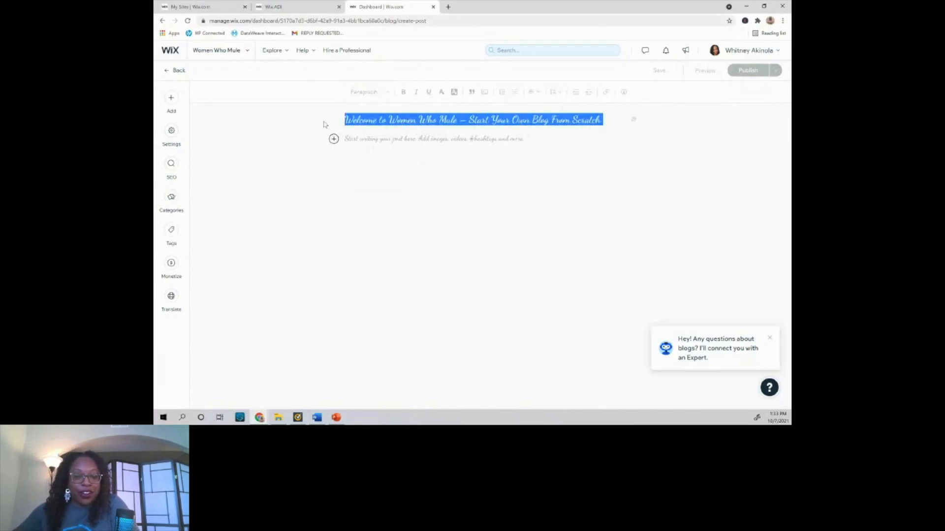
{"action": "left_click", "coordinate": [358, 146]}
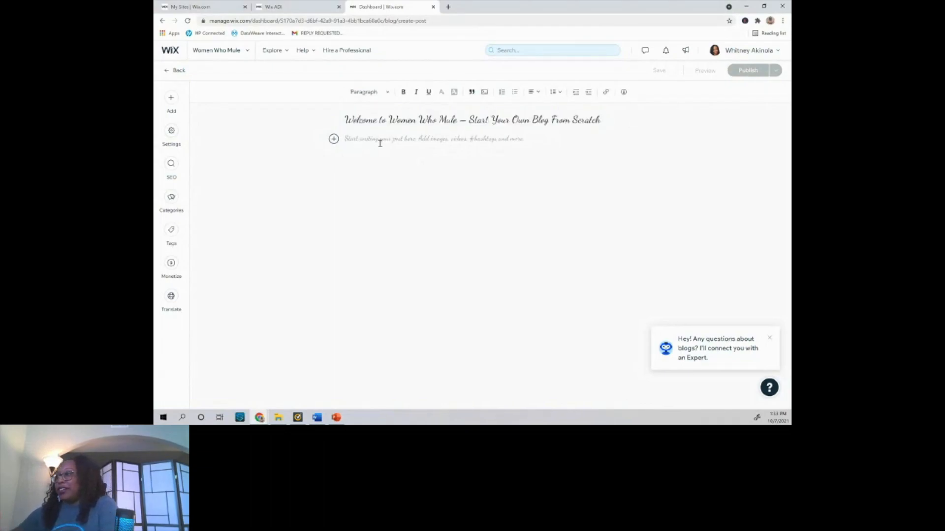
{"action": "left_click_drag", "start_coordinate": [610, 120], "coordinate": [318, 126]}
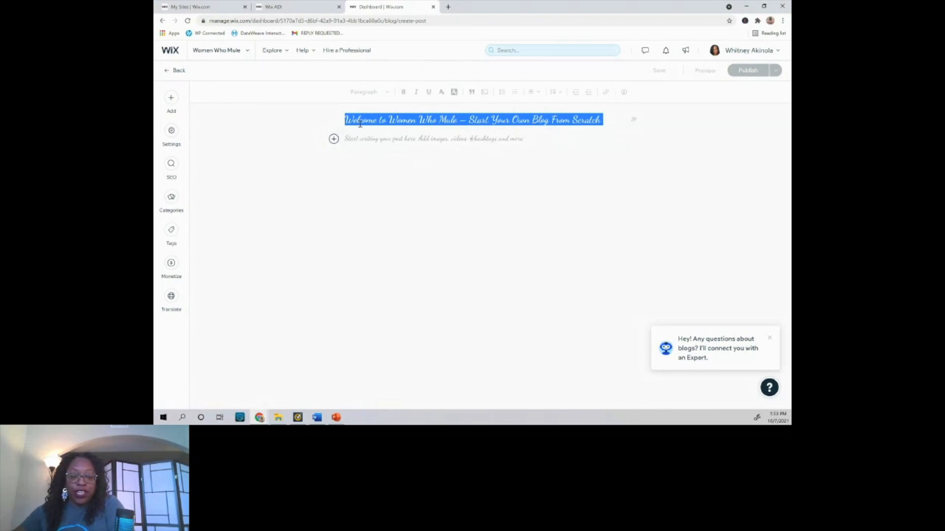
{"action": "left_click", "coordinate": [364, 142]}
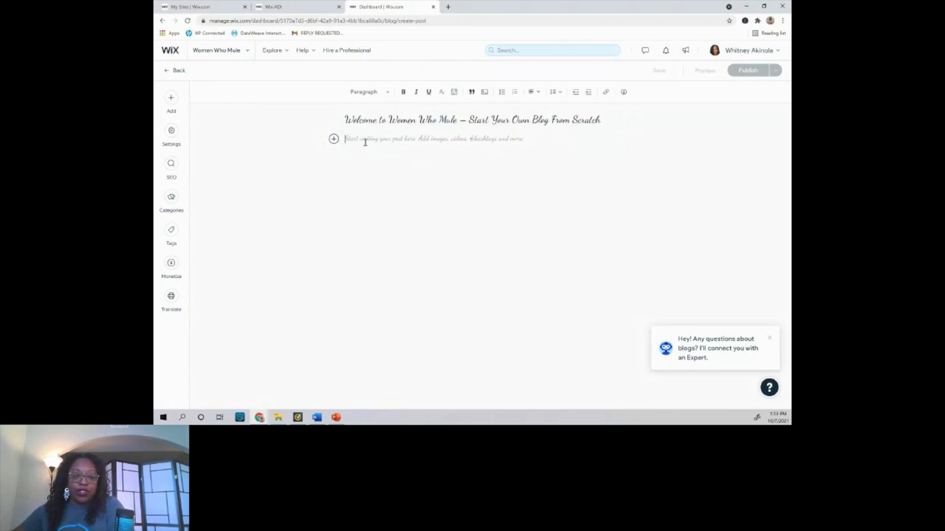
{"action": "left_click_drag", "start_coordinate": [605, 120], "coordinate": [324, 125]}
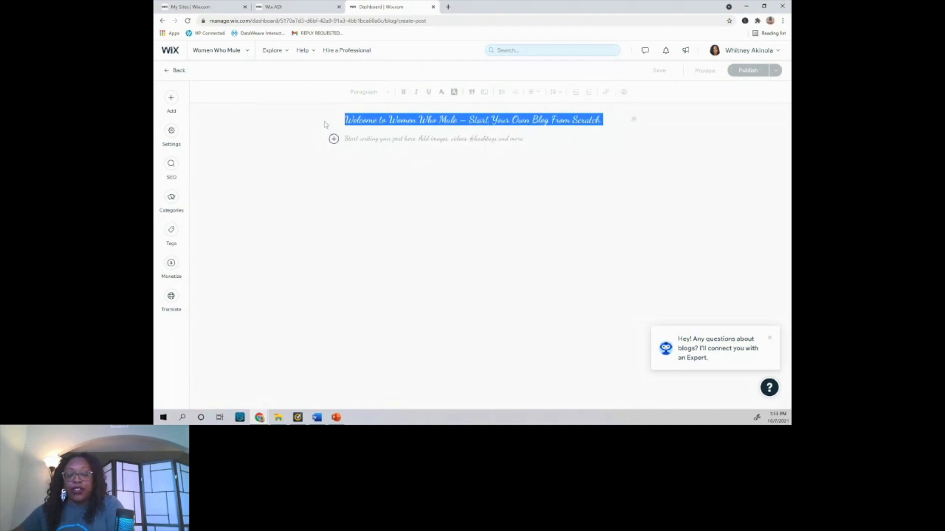
Switch to Word and back, and fill the post body with the meetup description and a numbered Workshops list of Wix, Ghost and WordPress
{"action": "left_click", "coordinate": [348, 139]}
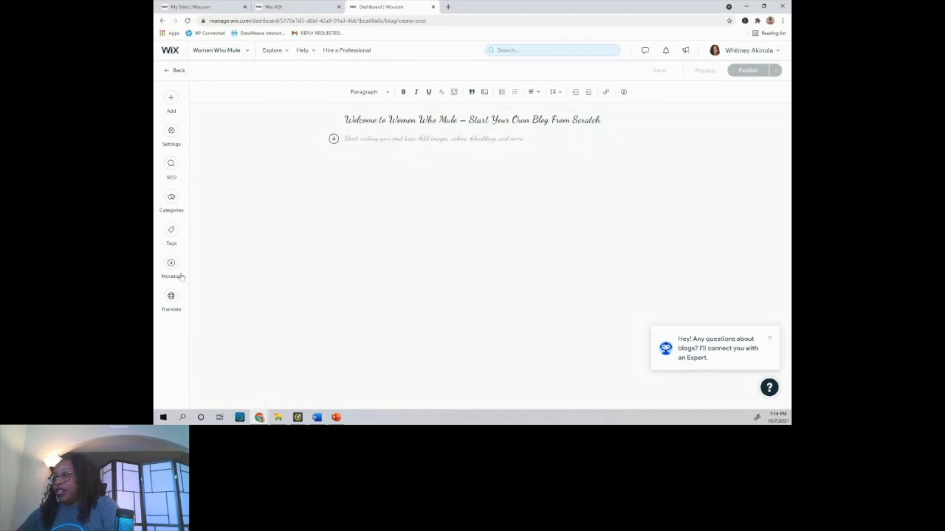
{"action": "key", "text": "alt+Tab"}
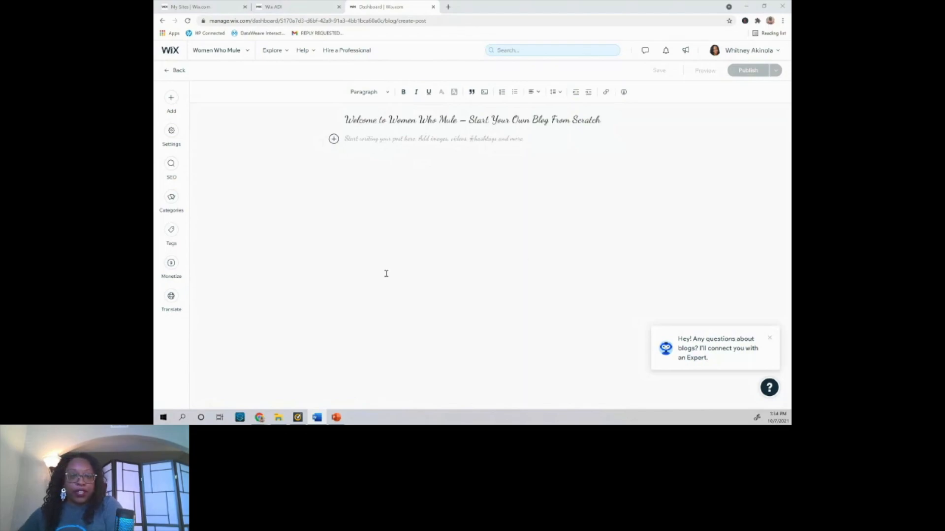
{"action": "left_click", "coordinate": [355, 146]}
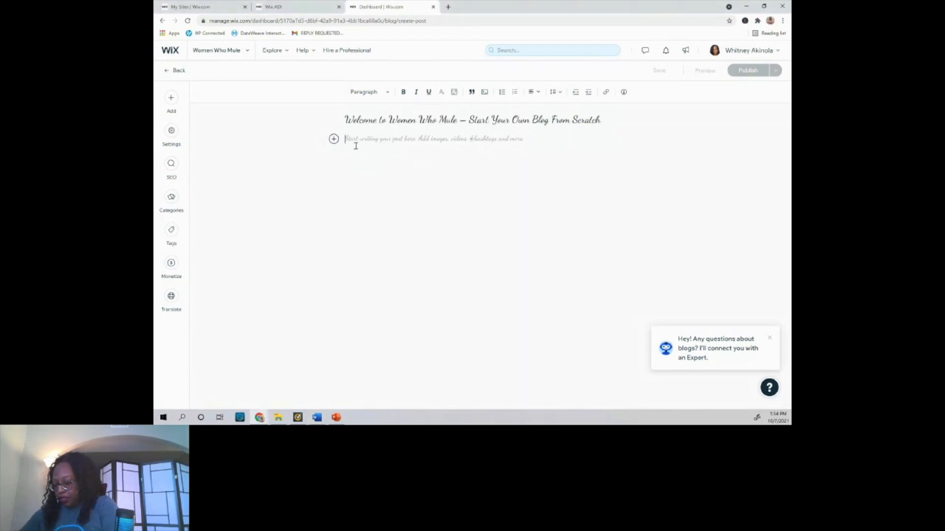
{"action": "type", "text": "In this meetup, we'll give you a presentation about some tools that you can use to create your own blog from scratch without having to write a single line of code! - Yes, you don't need to be a web programmer to do this. You just need to drag-and-drop or click components. You'll be up and running in less than a day! In this welcome presentation, Sabrina and Alex will talk about why you want to create your own blog, a brief introduction to the three tools: WordPress, Wix, and Ghost; and some real-life sites that were created using them. After this presentation, there will be 3 workshops that you can attend to get started on your own blog/website. Our speakers have experimented with each tool and will be able to answer the questions you may have about them. If you're not sure which tool you want for your site, attend the 3 workshops to get a better feeling of your preference!  Workshops: 1. Wix 2. Ghost 3. WordPress"}
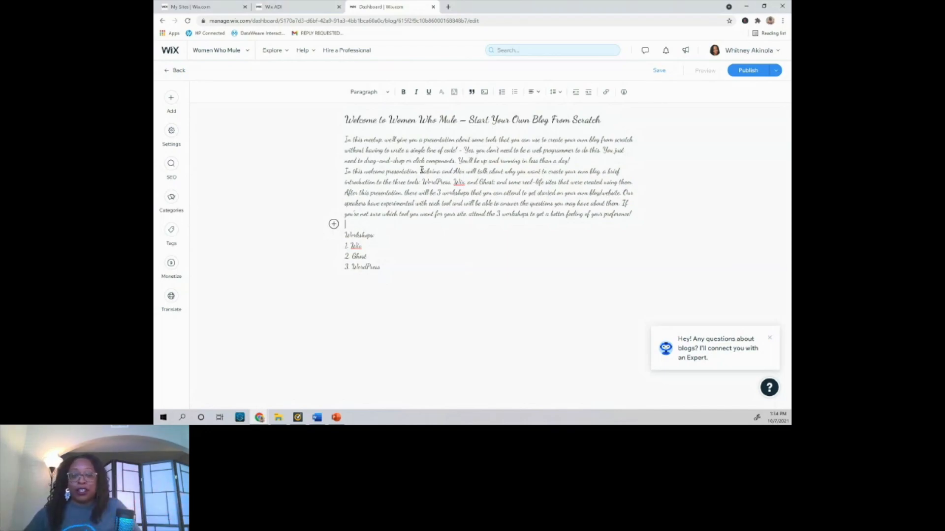
Review the post's description paragraphs and the numbered workshop list
{"action": "left_click_drag", "start_coordinate": [361, 141], "coordinate": [643, 215]}
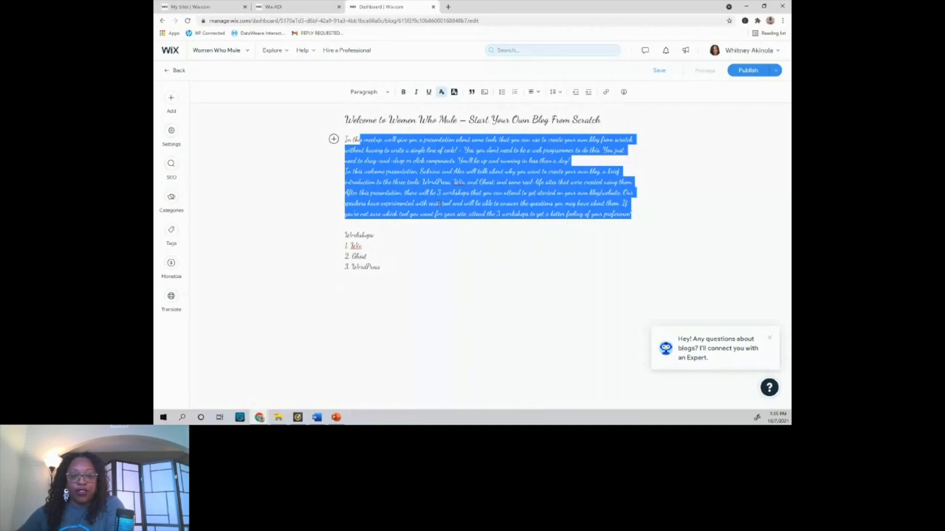
{"action": "left_click", "coordinate": [411, 255]}
{"action": "double_click", "coordinate": [364, 245]}
{"action": "left_click", "coordinate": [374, 259]}
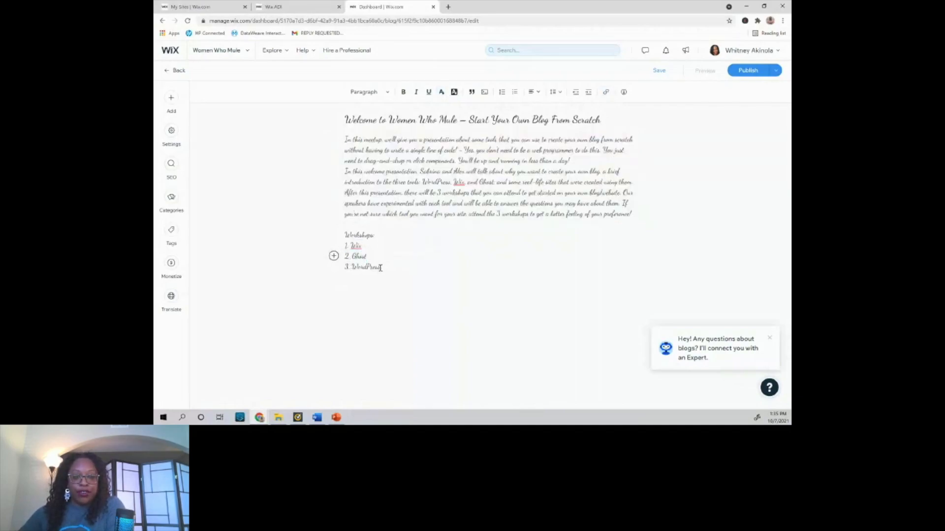
{"action": "left_click_drag", "start_coordinate": [384, 268], "coordinate": [335, 270]}
{"action": "left_click", "coordinate": [380, 255]}
{"action": "left_click", "coordinate": [376, 140]}
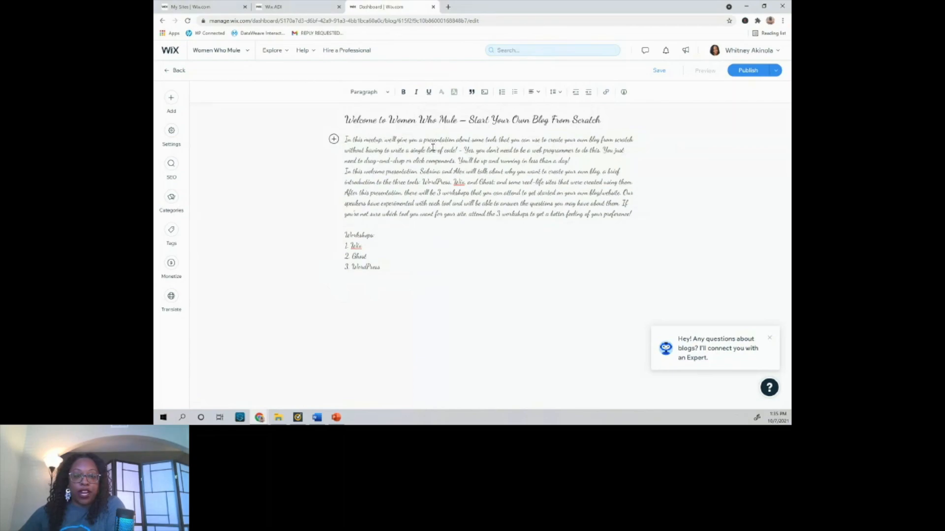
{"action": "left_click", "coordinate": [381, 141]}
Leave a blank line under the post title and add the line "Introduction" above the first paragraph
{"action": "left_click", "coordinate": [610, 121]}
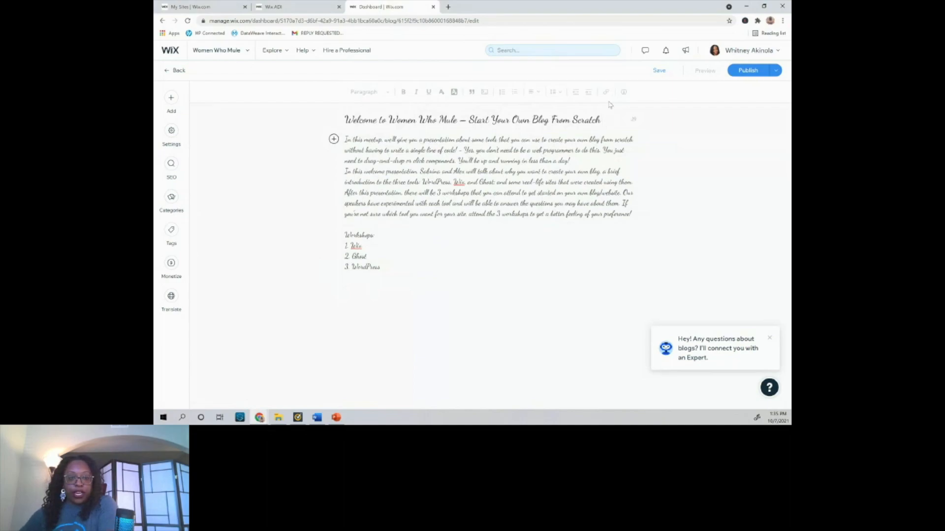
{"action": "left_click", "coordinate": [344, 142]}
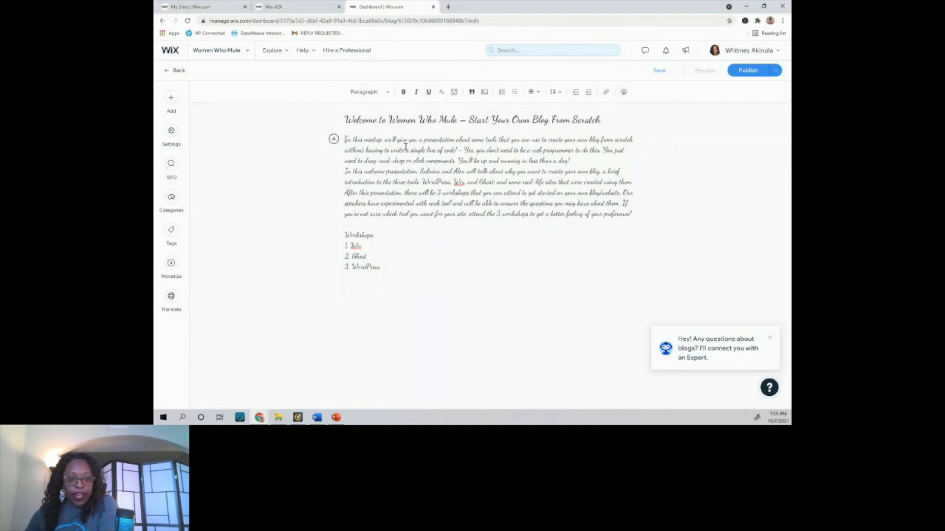
{"action": "key", "text": "Return"}
{"action": "key", "text": "Up"}
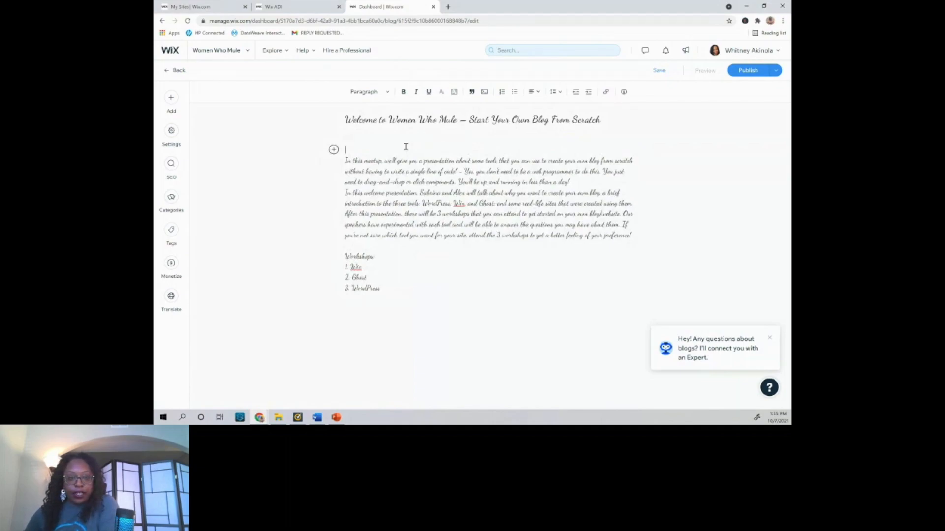
{"action": "type", "text": "1"}
{"action": "type", "text": "ntroducti"}
{"action": "key", "text": "BackSpace"}
{"action": "key", "text": "BackSpace"}
{"action": "key", "text": "BackSpace"}
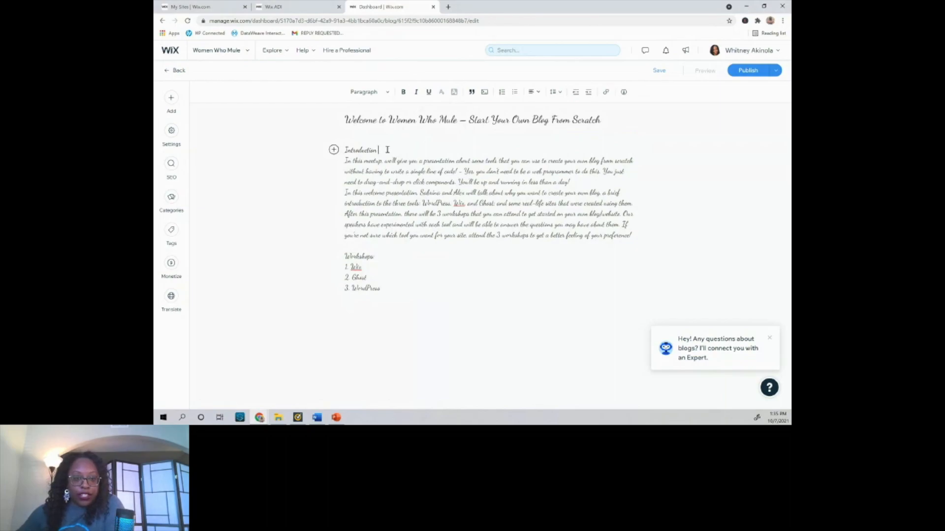
Format the "Introduction" line as Heading 2
{"action": "left_click_drag", "start_coordinate": [387, 150], "coordinate": [320, 153]}
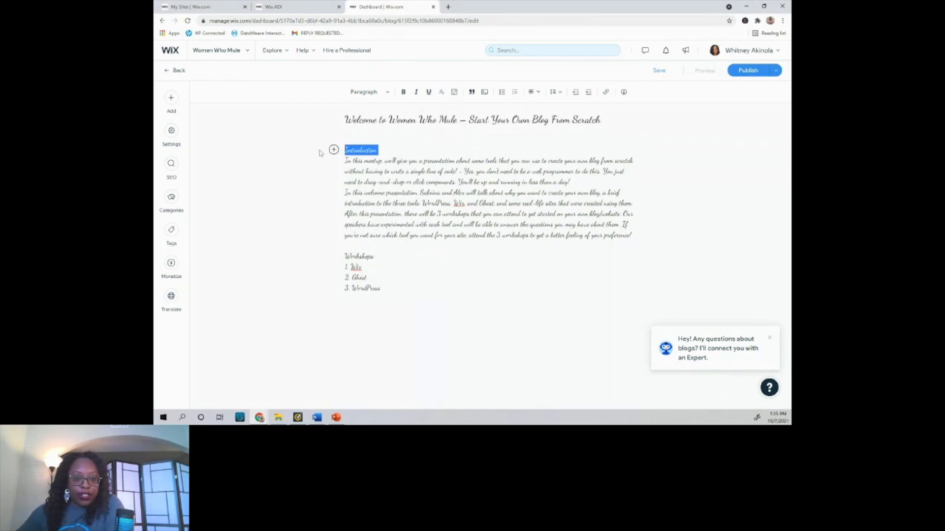
{"action": "left_click", "coordinate": [387, 93]}
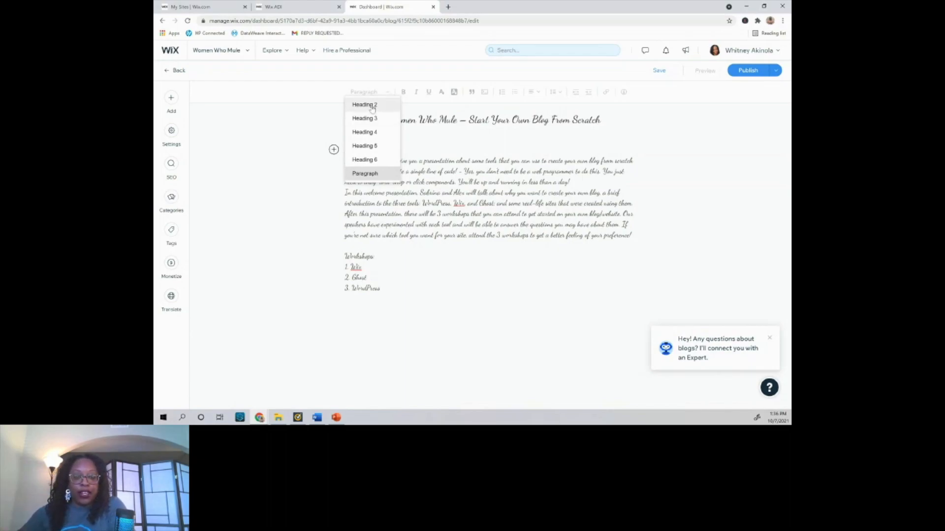
{"action": "left_click", "coordinate": [371, 106]}
{"action": "left_click", "coordinate": [410, 154]}
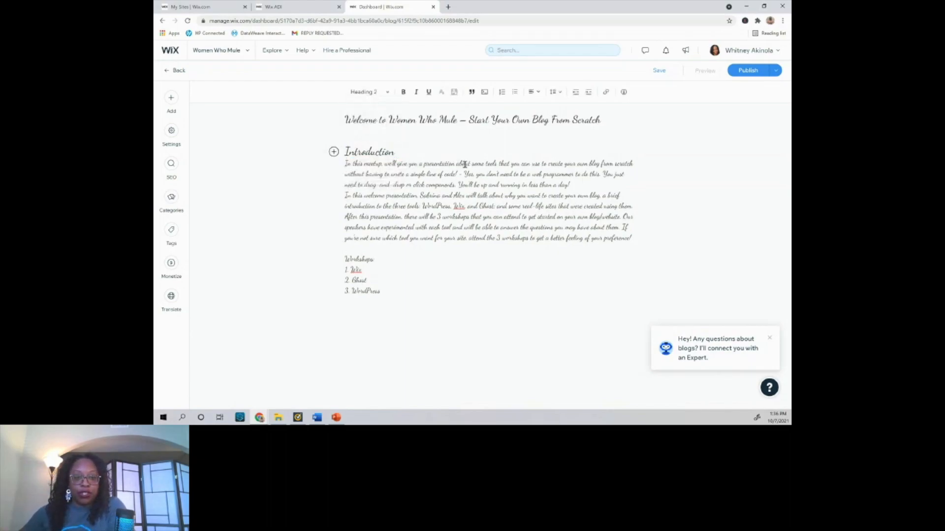
Separate the first two paragraphs with a blank line and add the line "Details" above the second paragraph
{"action": "left_click", "coordinate": [579, 183]}
{"action": "key", "text": "Return"}
{"action": "key", "text": "Return"}
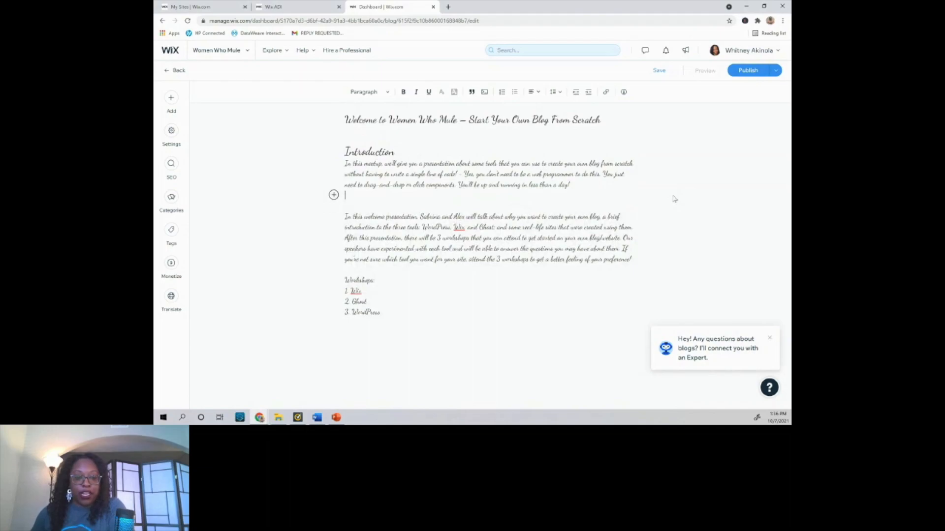
{"action": "type", "text": "W"}
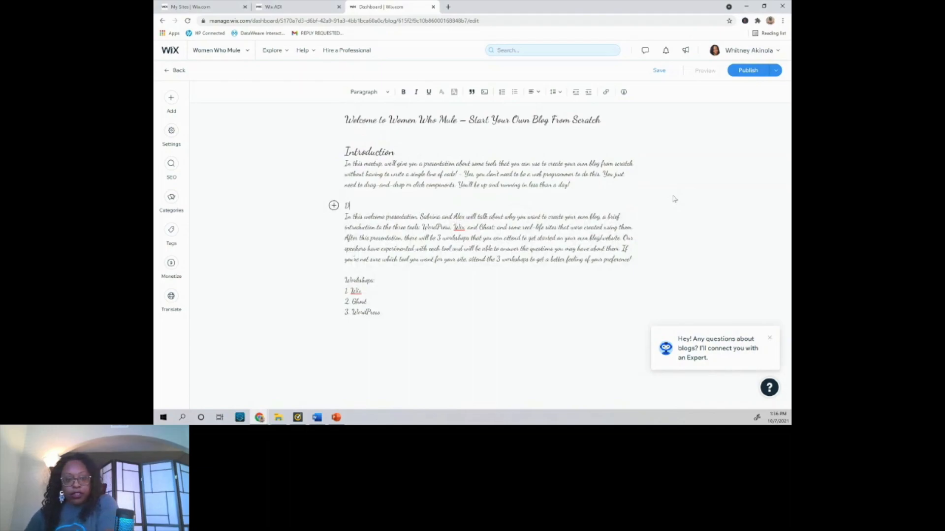
{"action": "type", "text": "etails"}
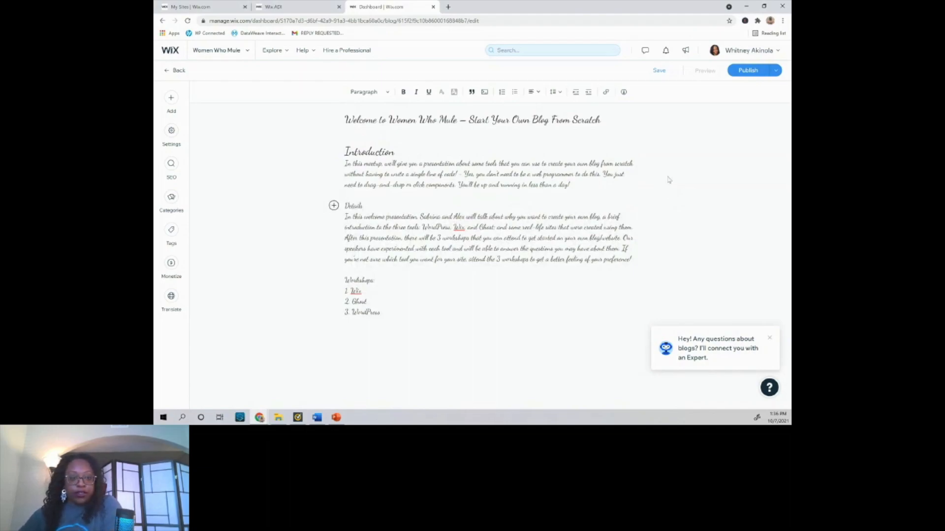
Format the "Details" line as Heading 3
{"action": "left_click_drag", "start_coordinate": [368, 201], "coordinate": [340, 207]}
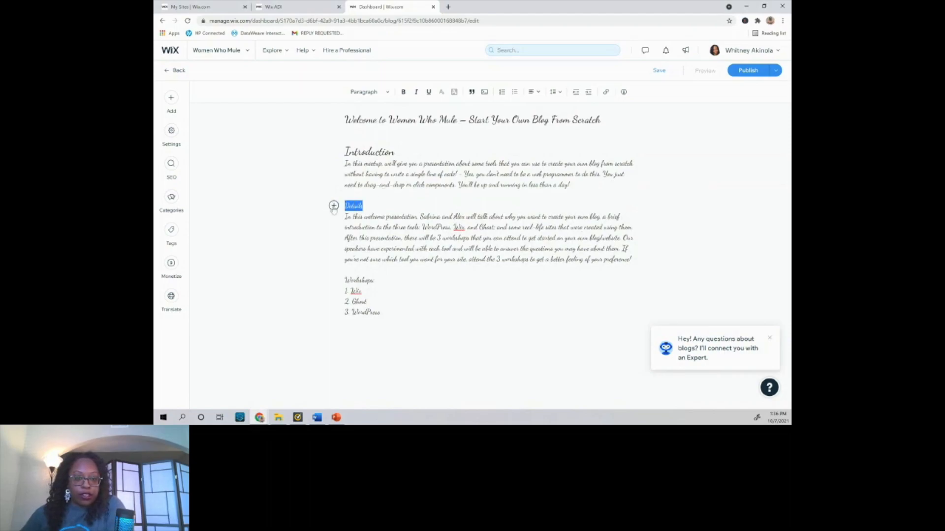
{"action": "left_click", "coordinate": [385, 94]}
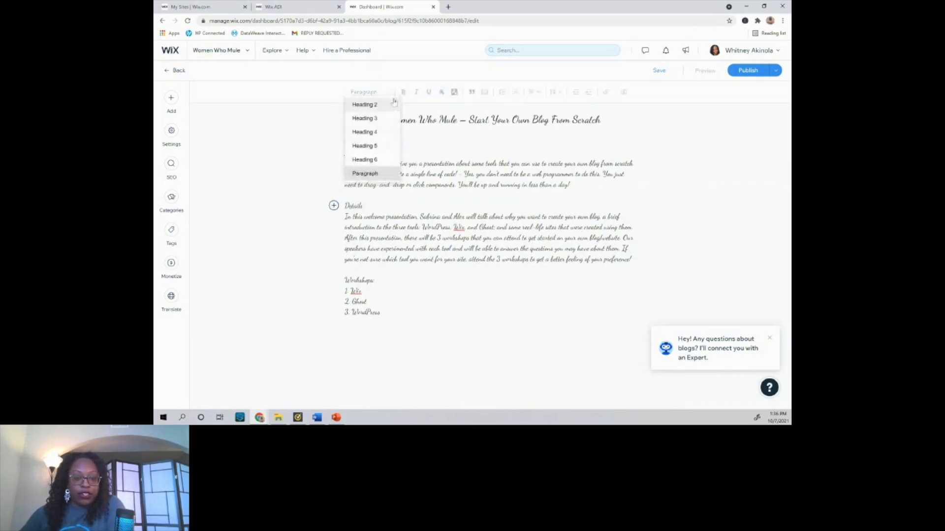
{"action": "left_click", "coordinate": [373, 122]}
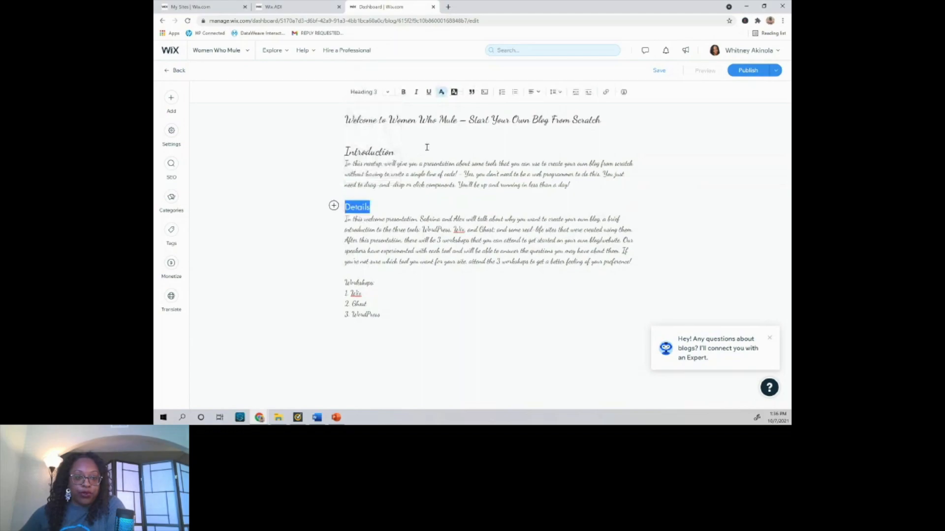
{"action": "left_click", "coordinate": [392, 209]}
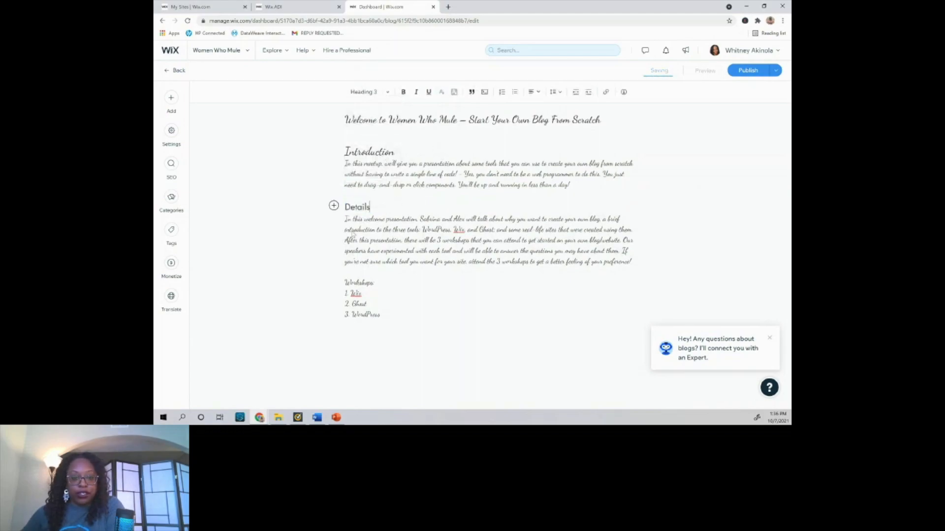
Look through the text styles available for the paragraph under Details, leaving its style as it is
{"action": "left_click", "coordinate": [635, 260]}
{"action": "left_click_drag", "start_coordinate": [346, 220], "coordinate": [643, 264]}
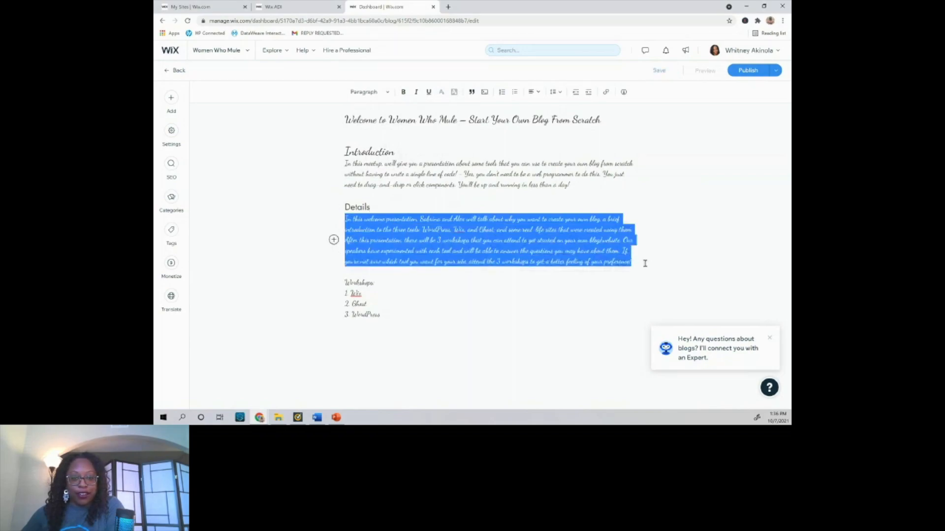
{"action": "left_click", "coordinate": [383, 95]}
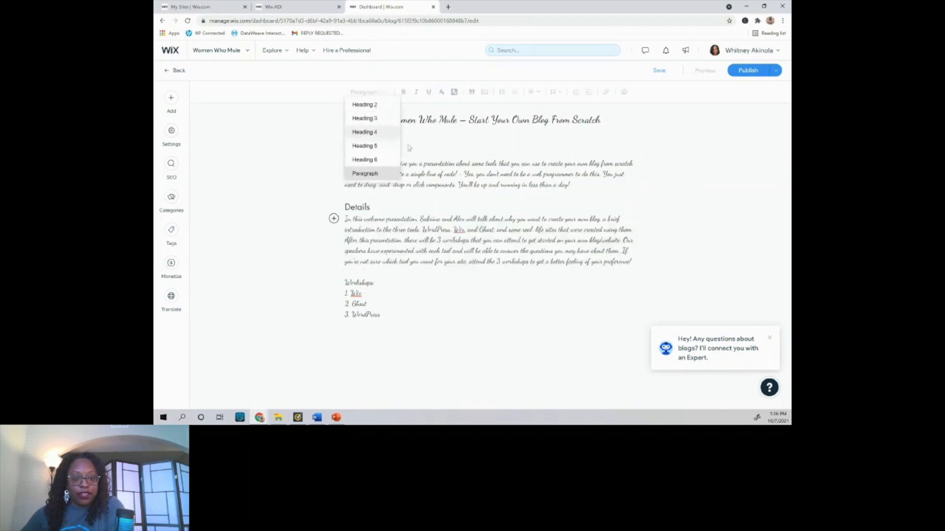
{"action": "left_click", "coordinate": [492, 278]}
{"action": "left_click", "coordinate": [445, 278]}
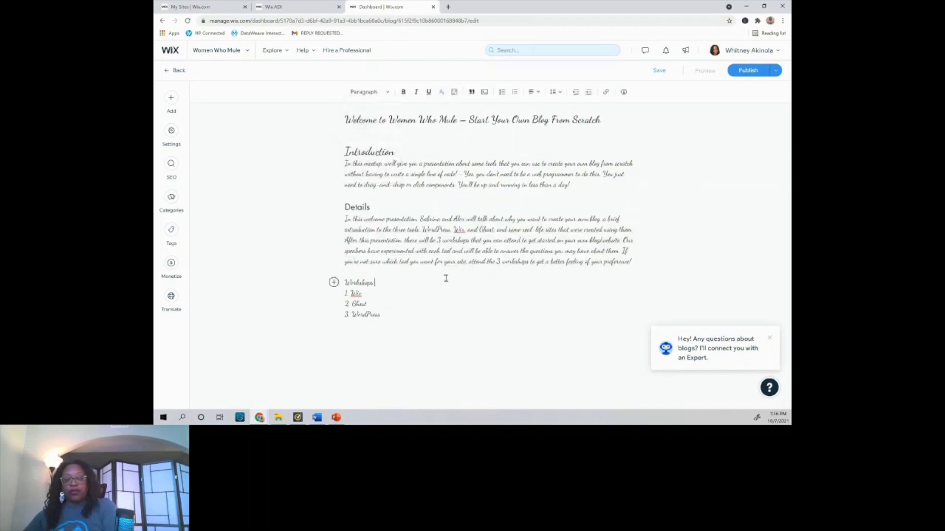
View the link settings of "Wix" in the workshop list and leave them without saving changes
{"action": "left_click_drag", "start_coordinate": [365, 294], "coordinate": [349, 294]}
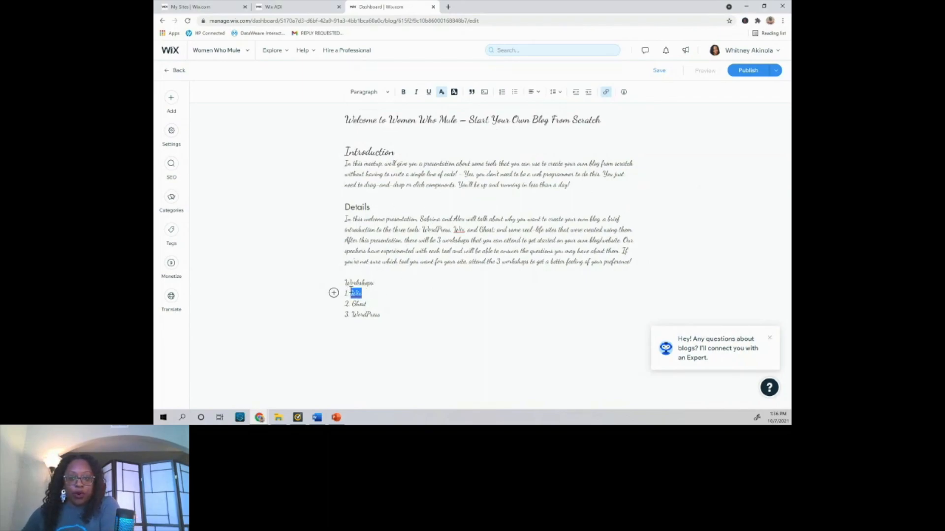
{"action": "left_click", "coordinate": [605, 93]}
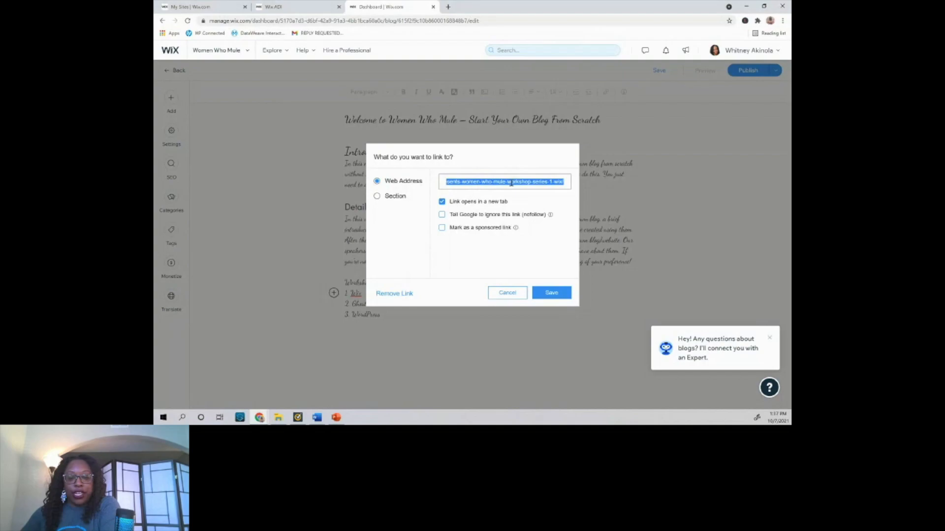
{"action": "left_click", "coordinate": [506, 294]}
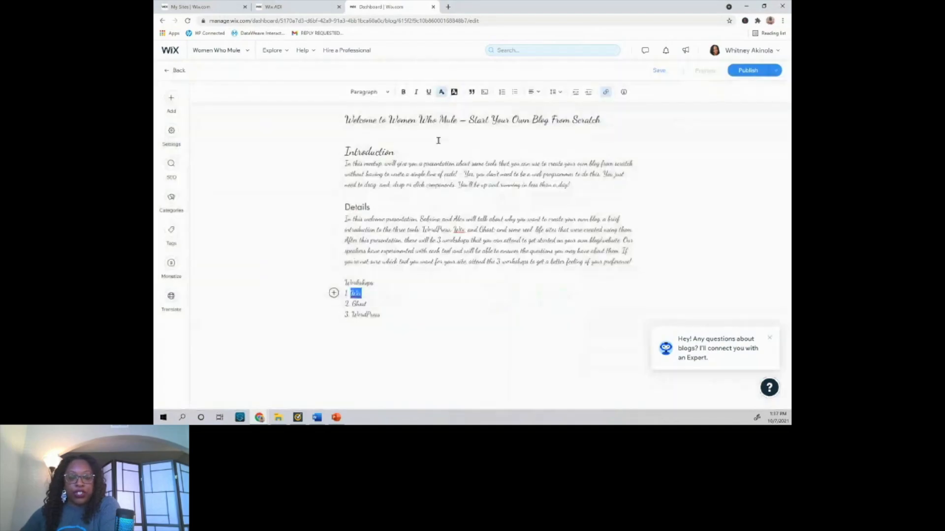
{"action": "left_click", "coordinate": [384, 194]}
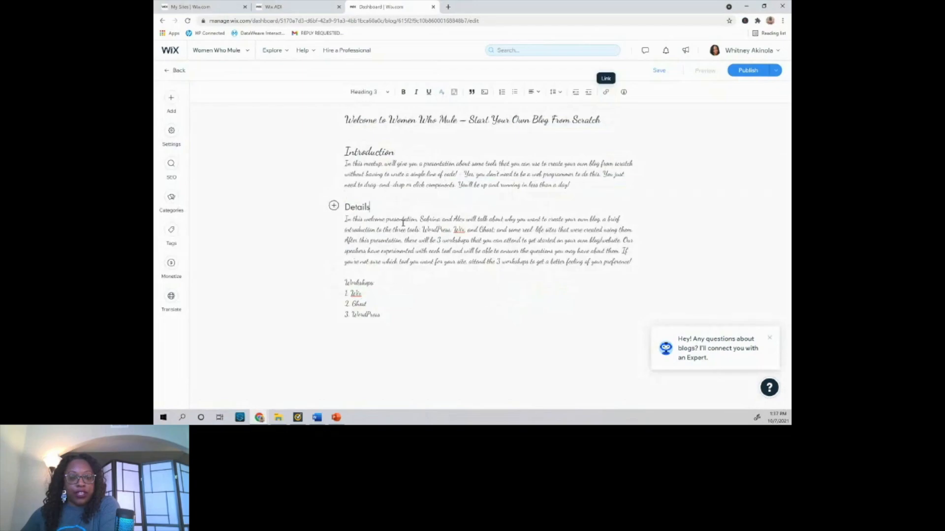
Add the line "What is Wix?" below the workshop list, followed by the text "Wix is a web platform tool"
{"action": "left_click", "coordinate": [435, 315]}
{"action": "key", "text": "Return"}
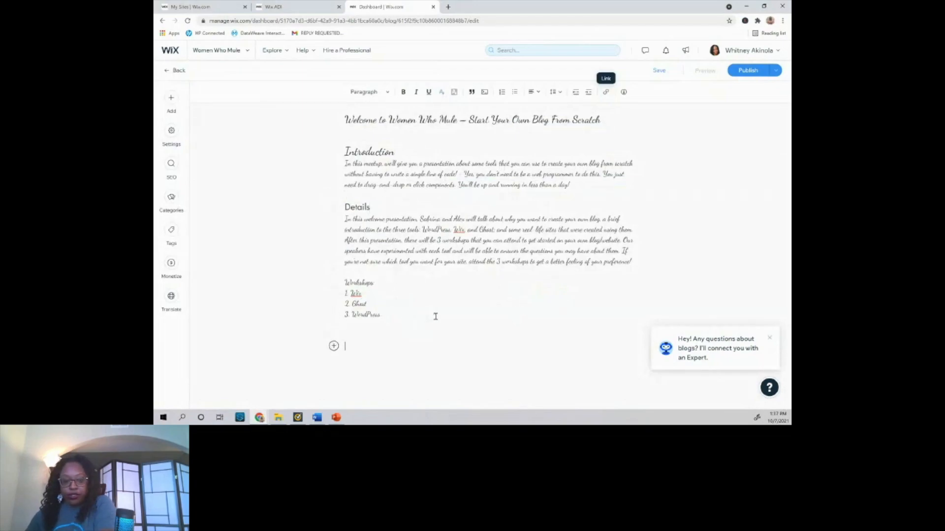
{"action": "type", "text": "Wix ("}
{"action": "key", "text": "BackSpace"}
{"action": "key", "text": "BackSpace"}
{"action": "key", "text": "BackSpace"}
{"action": "key", "text": "BackSpace"}
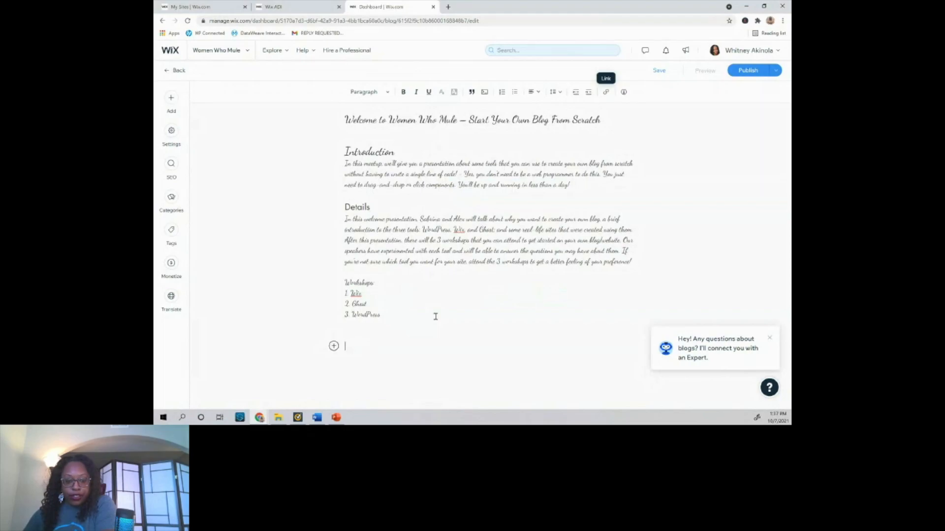
{"action": "type", "text": "What is Wix?"}
{"action": "key", "text": "Return"}
{"action": "type", "text": "Wix is"}
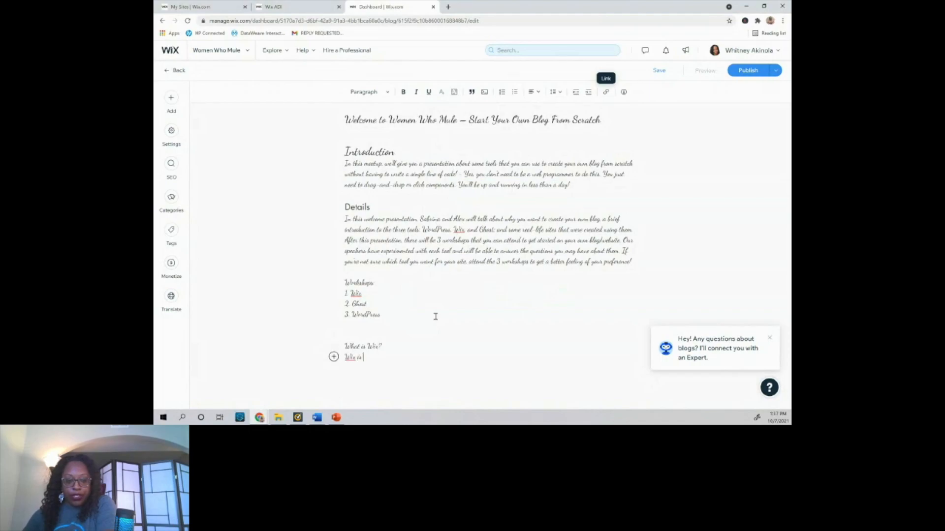
{"action": "type", "text": " a web platform tecl"}
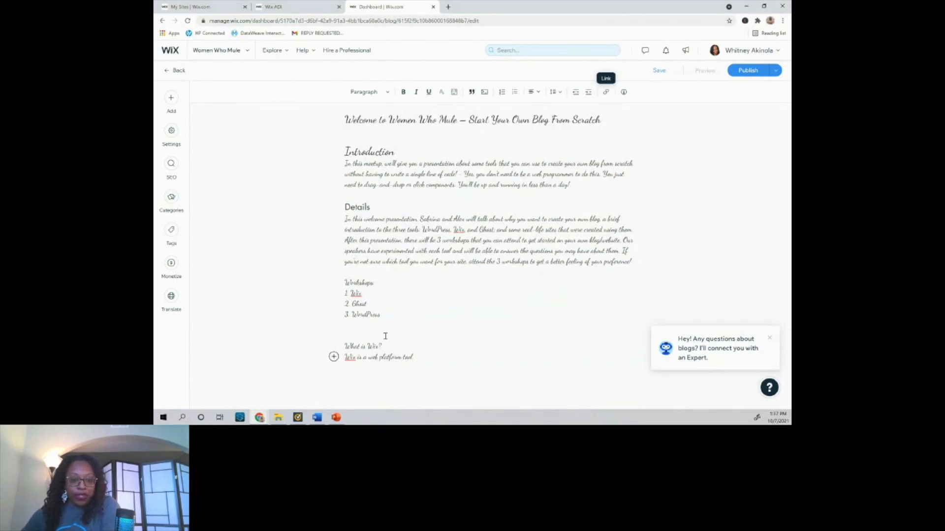
Format the "What is Wix?" line as Heading 3
{"action": "left_click_drag", "start_coordinate": [391, 344], "coordinate": [336, 347]}
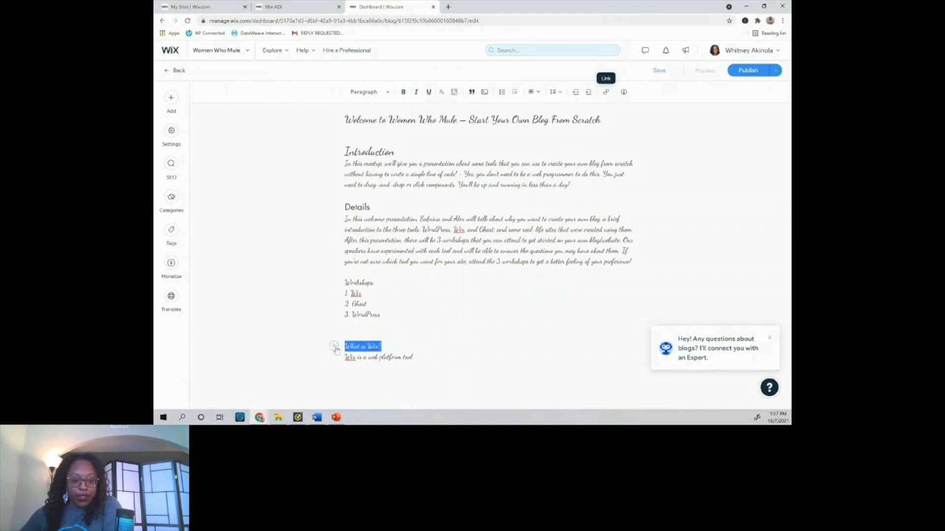
{"action": "left_click", "coordinate": [379, 93]}
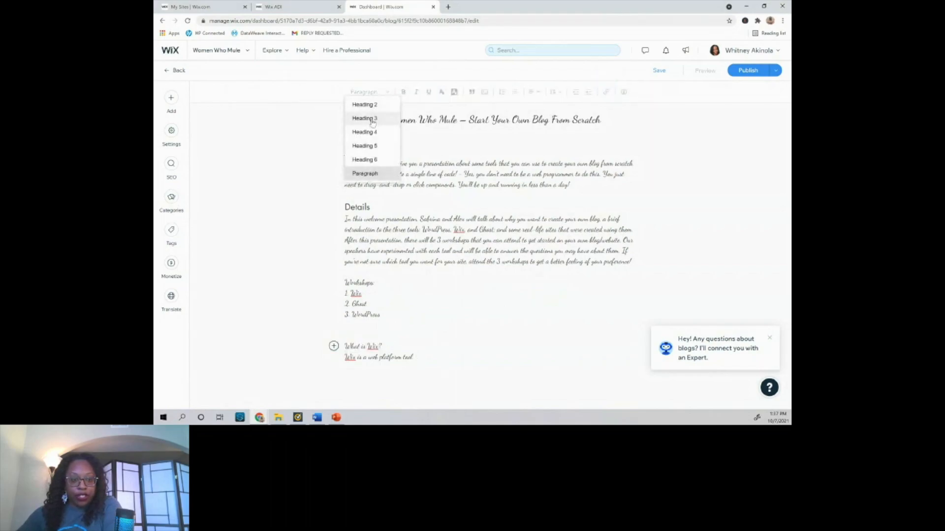
{"action": "left_click", "coordinate": [373, 118]}
{"action": "left_click", "coordinate": [362, 293]}
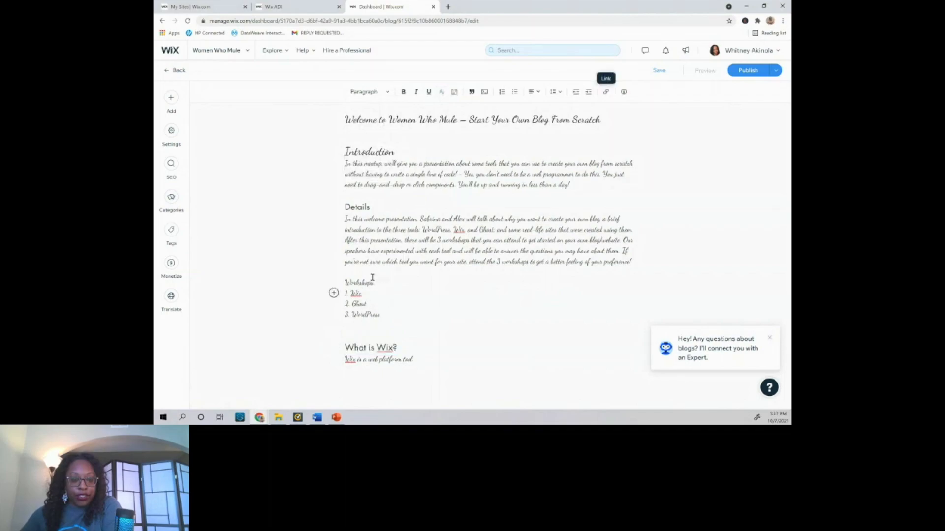
Change the "What is Wix?" line to Heading 4
{"action": "left_click_drag", "start_coordinate": [409, 346], "coordinate": [334, 350]}
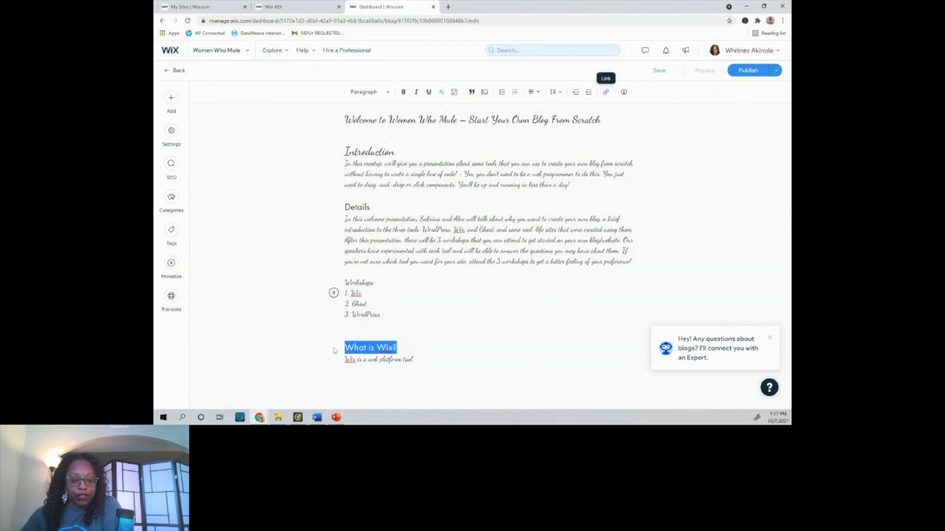
{"action": "left_click", "coordinate": [381, 92]}
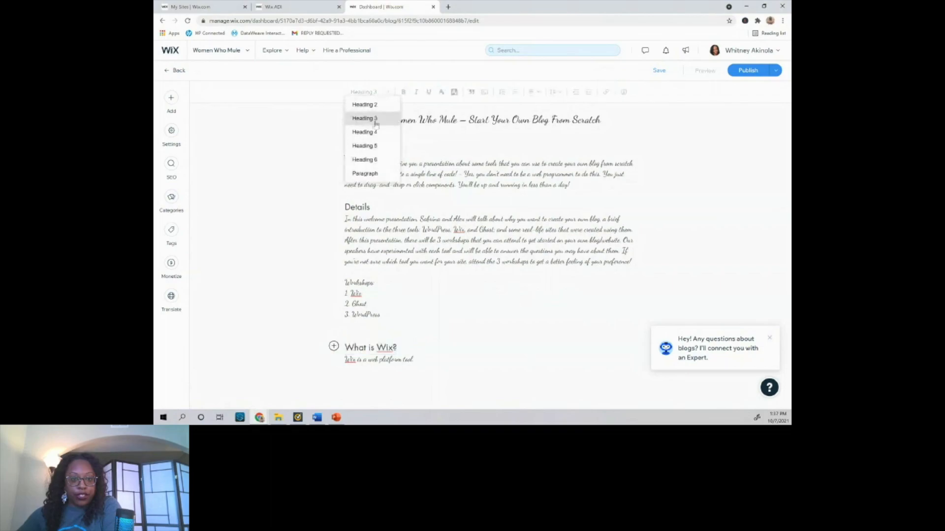
{"action": "left_click", "coordinate": [373, 133]}
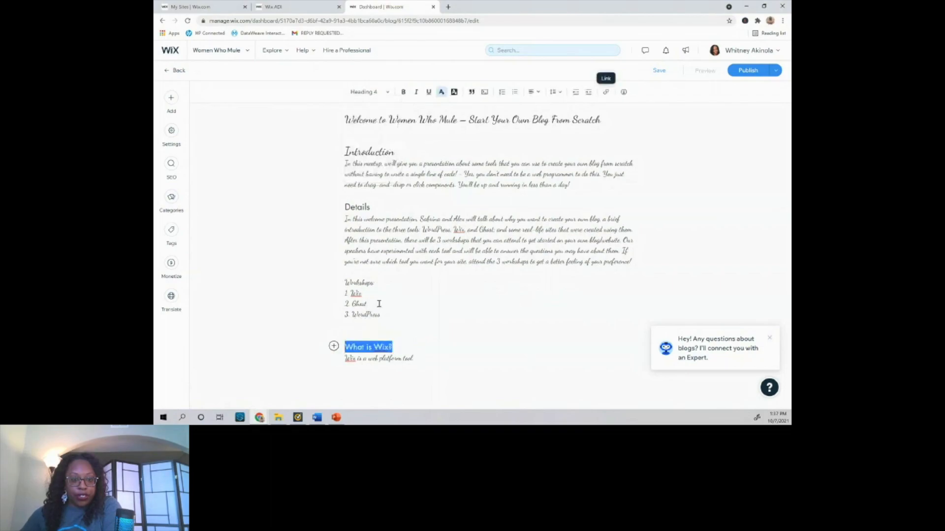
Format the "Workshops:" line as Heading 3 and remove the extra blank line above "What is Wix?"
{"action": "left_click", "coordinate": [379, 303]}
{"action": "left_click_drag", "start_coordinate": [376, 283], "coordinate": [339, 284]}
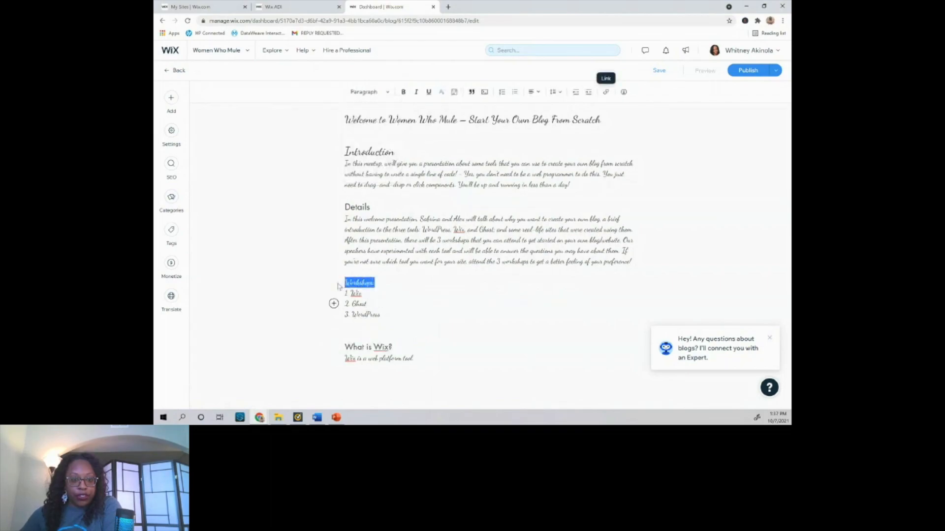
{"action": "left_click", "coordinate": [381, 98]}
{"action": "left_click", "coordinate": [382, 121]}
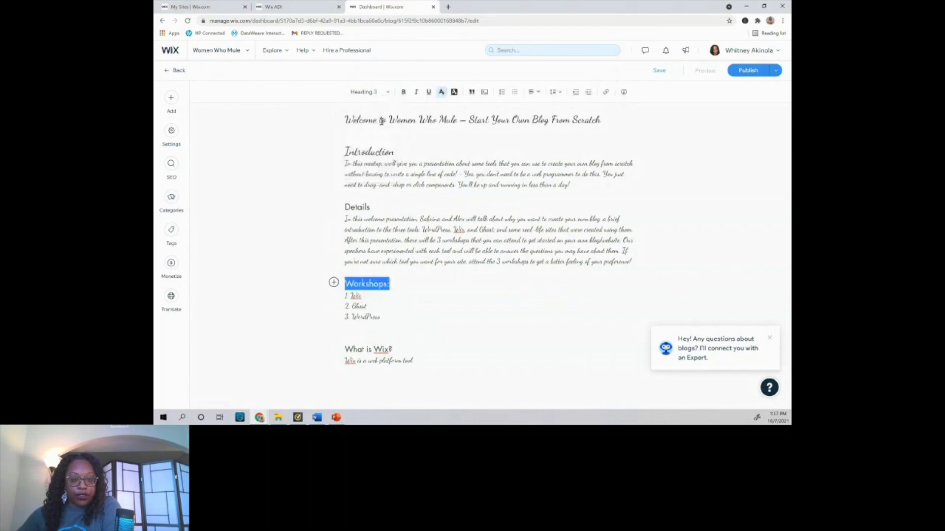
{"action": "left_click", "coordinate": [400, 327]}
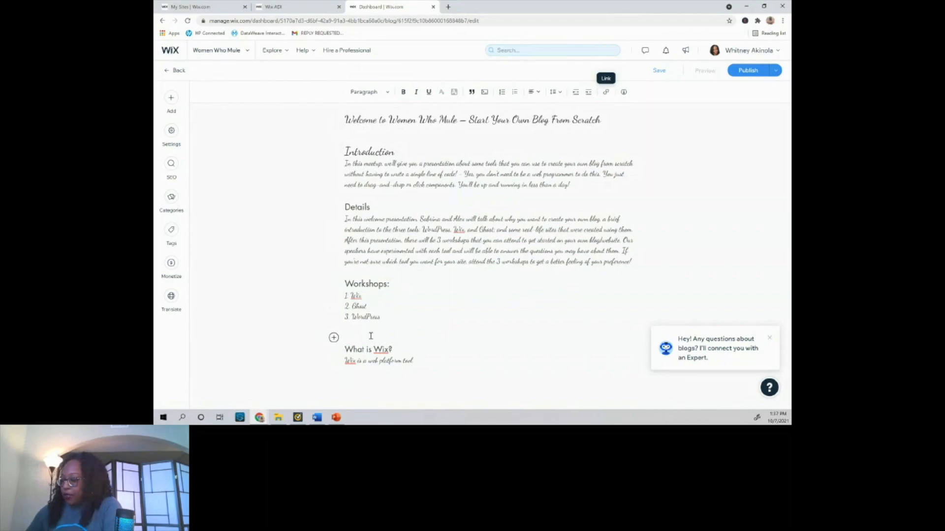
{"action": "key", "text": "BackSpace"}
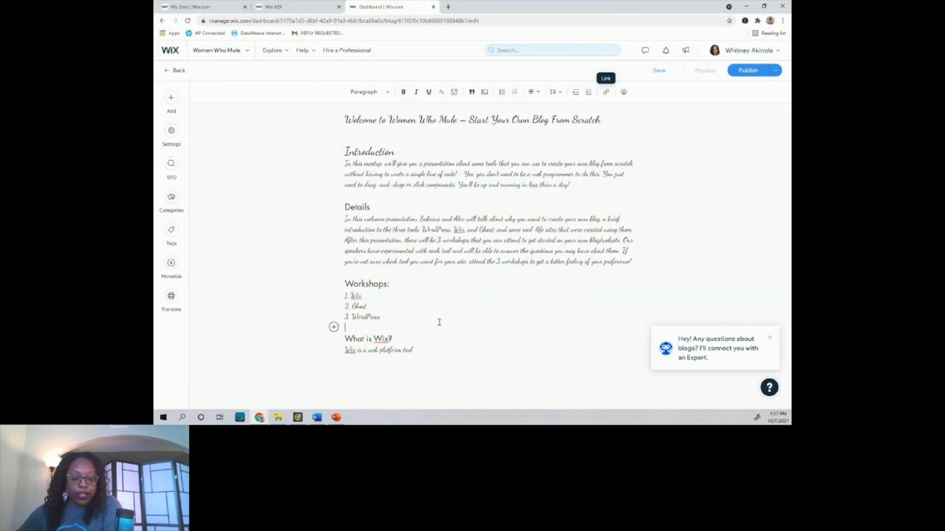
Change the link of "Wix" in the workshop list from a web address to the "What is Wix?" heading section
{"action": "left_click_drag", "start_coordinate": [363, 296], "coordinate": [351, 296]}
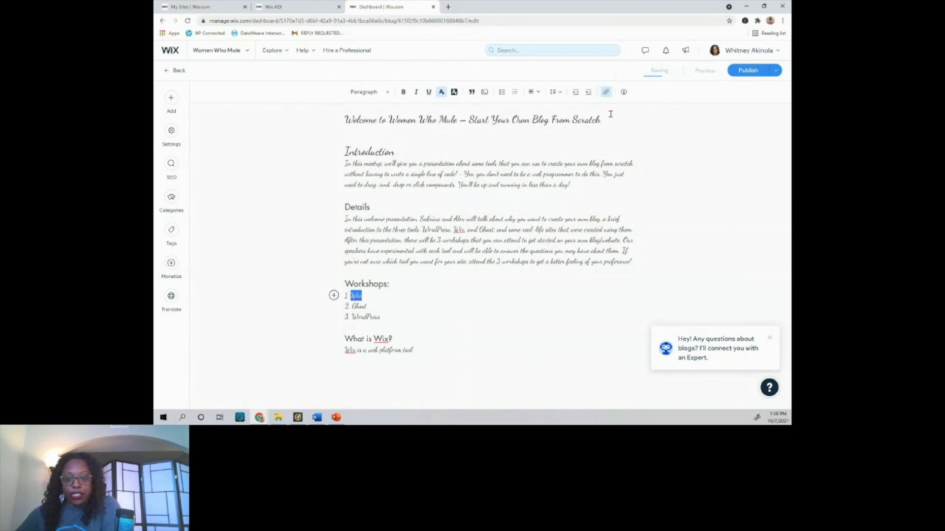
{"action": "left_click", "coordinate": [606, 92]}
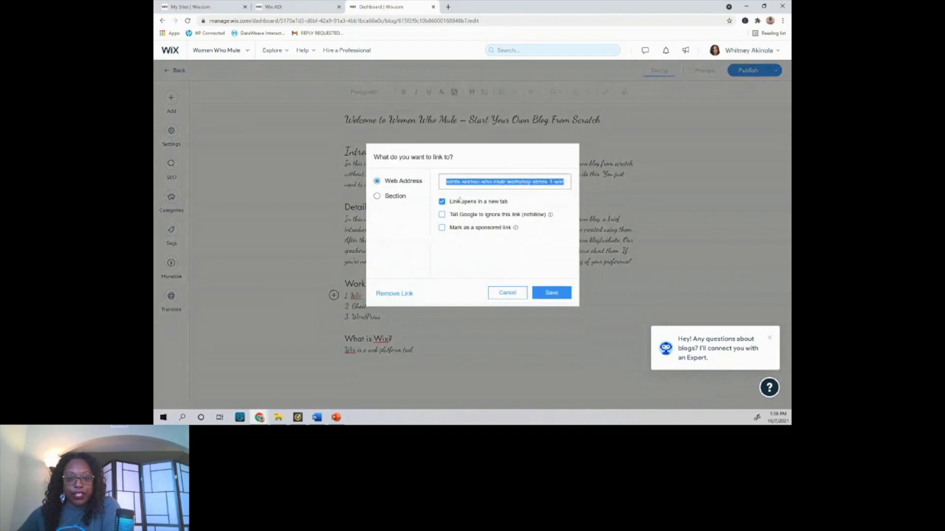
{"action": "left_click", "coordinate": [377, 196]}
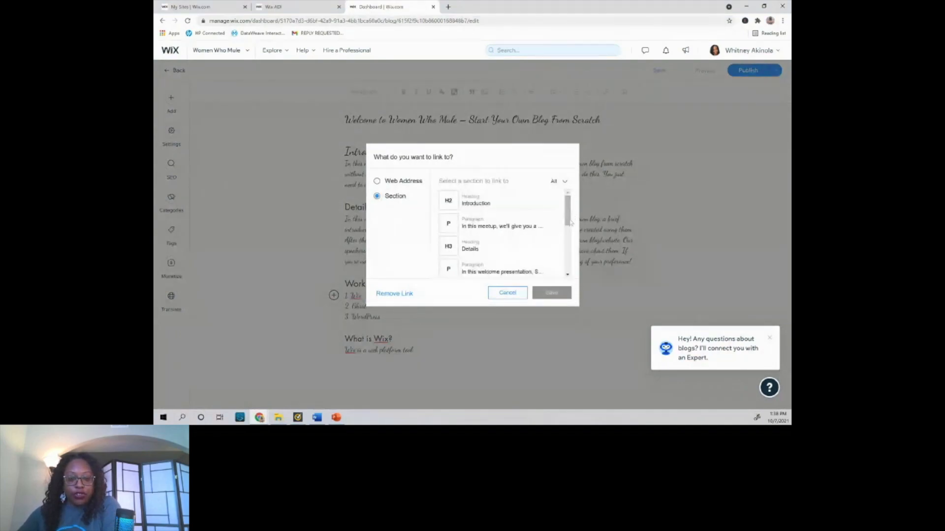
{"action": "left_click_drag", "start_coordinate": [571, 217], "coordinate": [577, 264]}
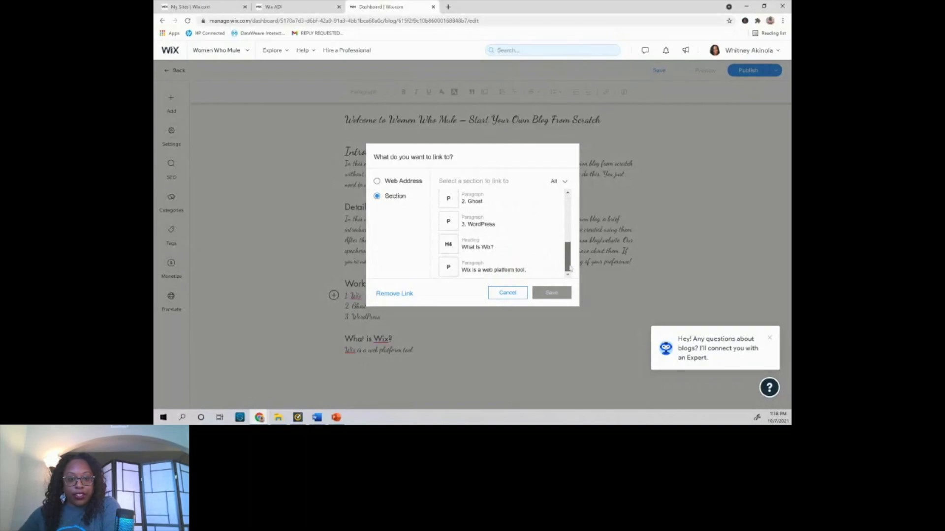
{"action": "left_click", "coordinate": [480, 250]}
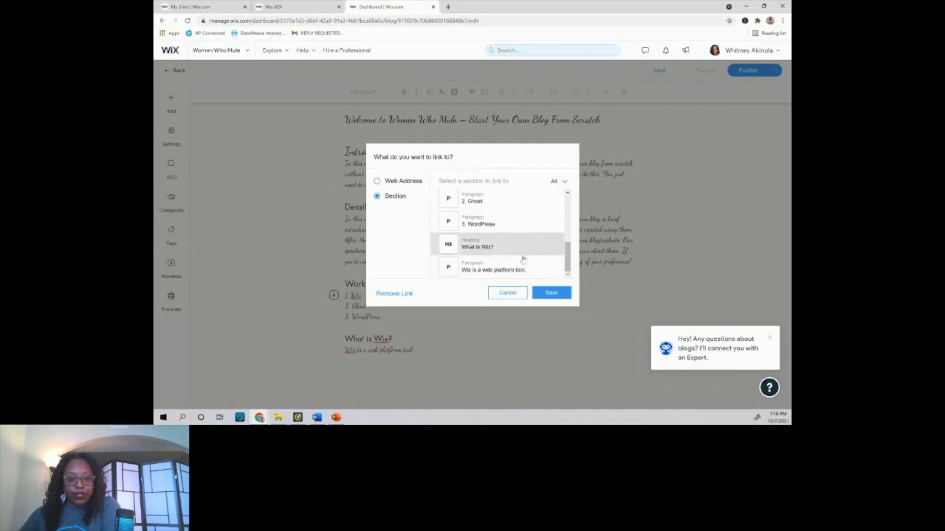
{"action": "left_click", "coordinate": [551, 293]}
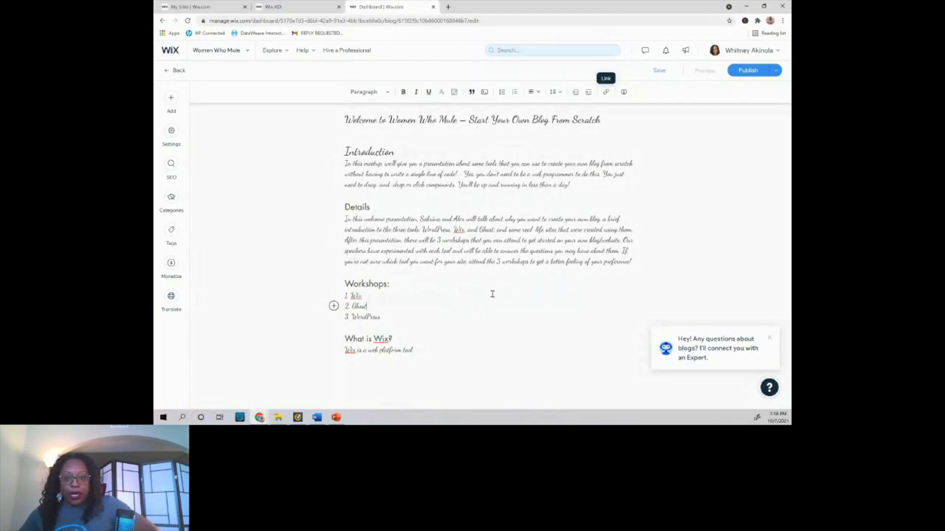
Save the draft post and dismiss the chat offer from the blog expert
{"action": "left_click", "coordinate": [658, 70]}
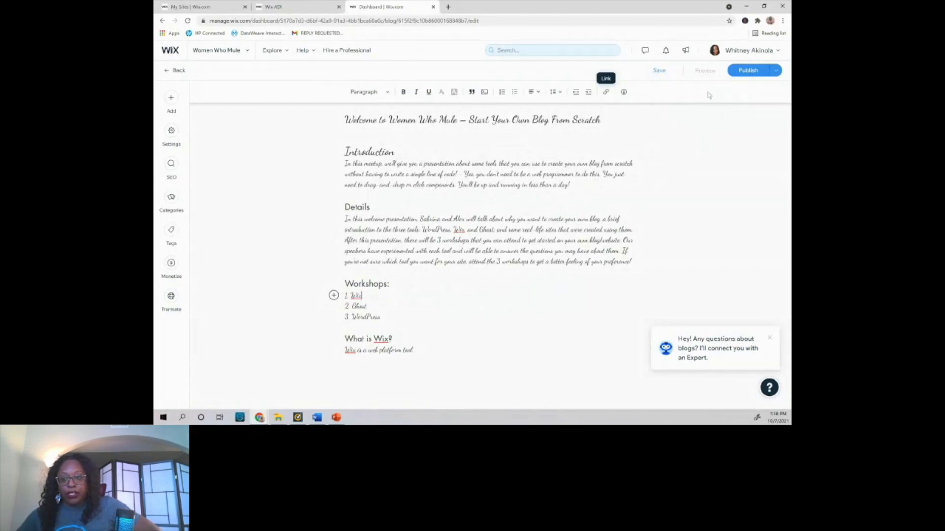
{"action": "left_click", "coordinate": [522, 202]}
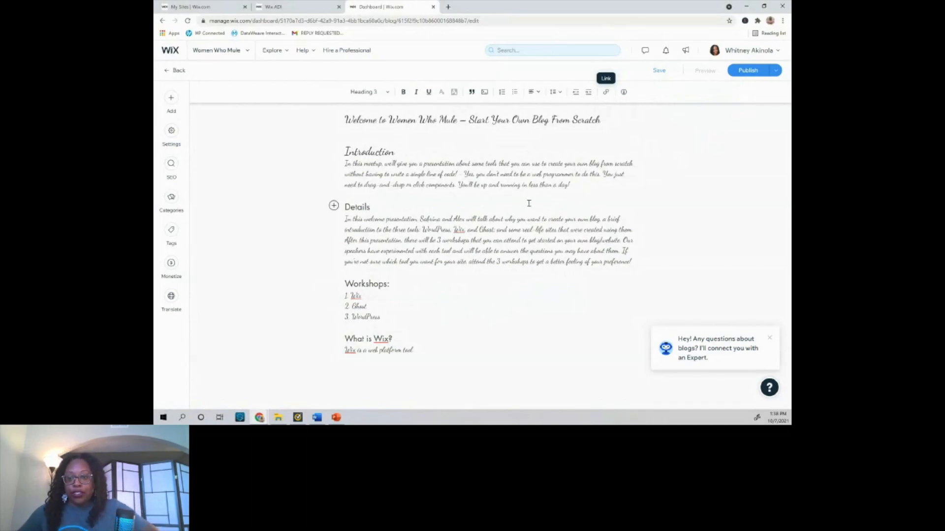
{"action": "left_click", "coordinate": [771, 337]}
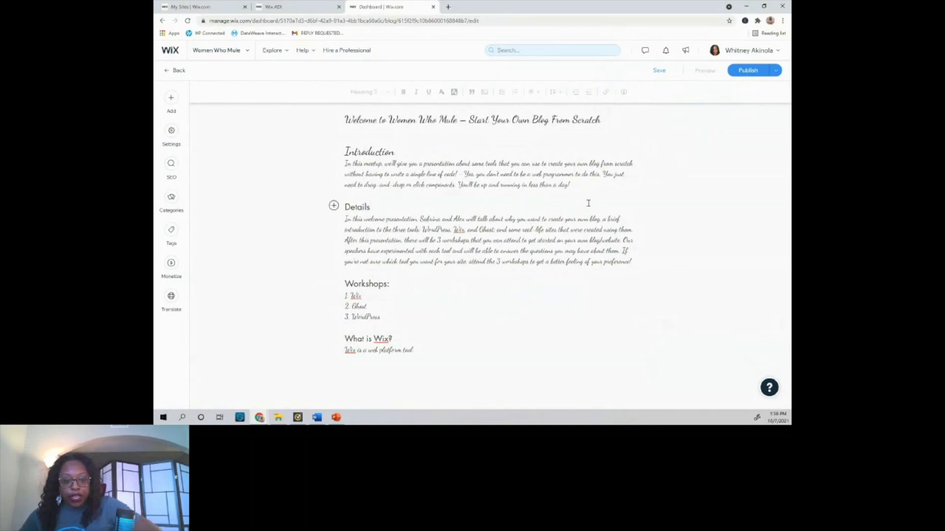
{"action": "left_click", "coordinate": [551, 173]}
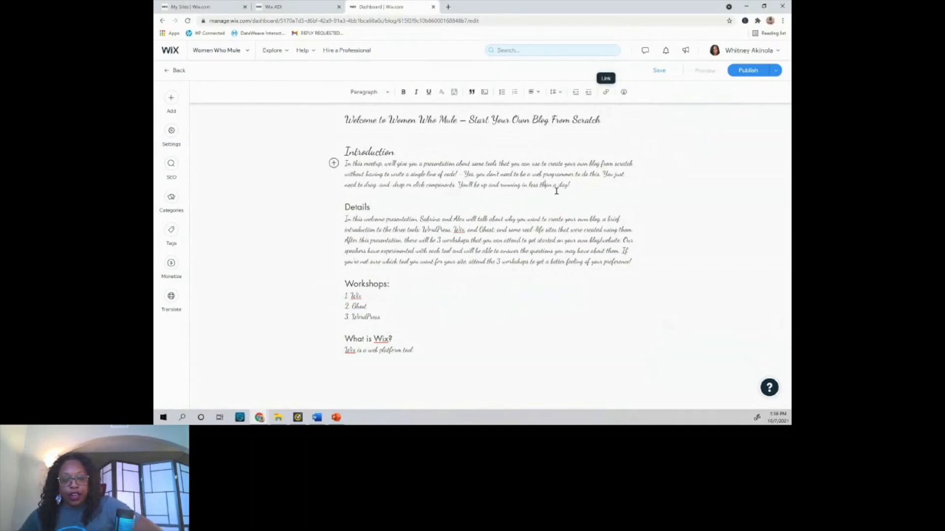
{"action": "left_click", "coordinate": [774, 71]}
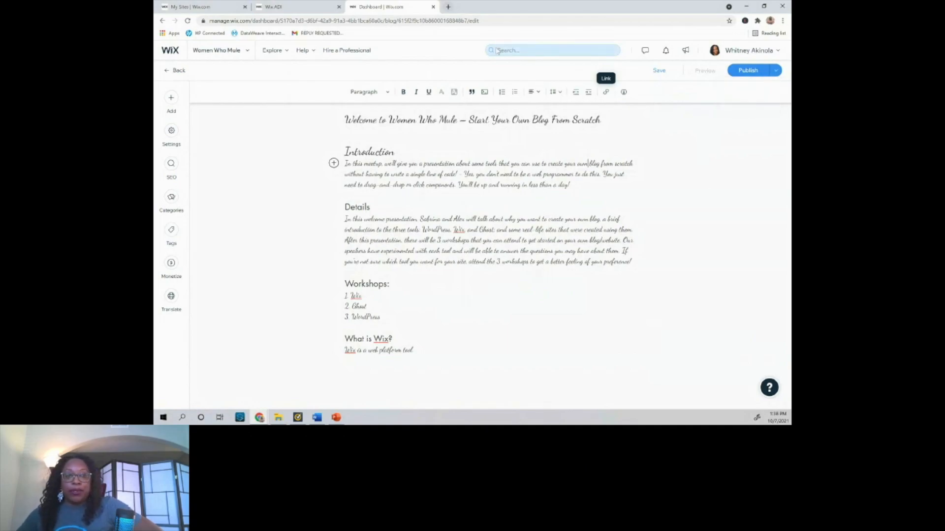
Save the remaining changes to the blog post and go back to the list of drafts
{"action": "left_click", "coordinate": [175, 71]}
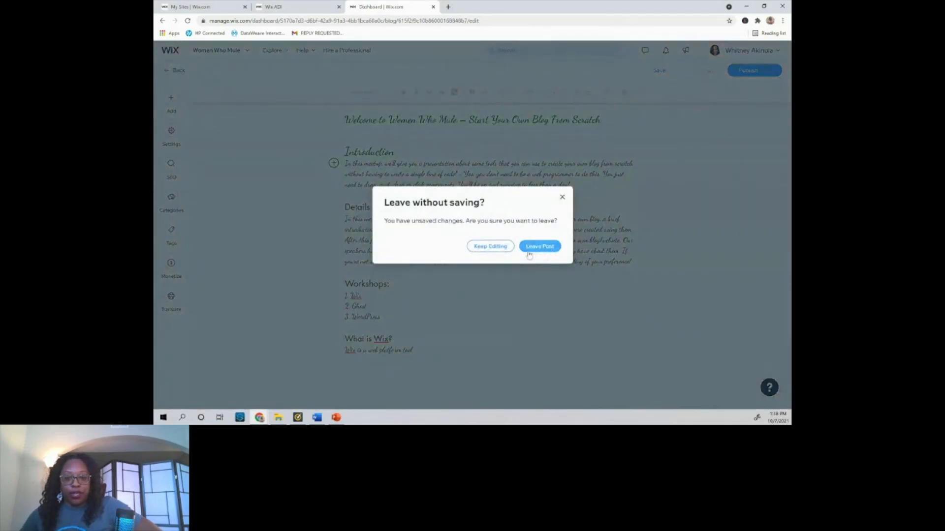
{"action": "left_click", "coordinate": [562, 198]}
{"action": "left_click", "coordinate": [659, 71]}
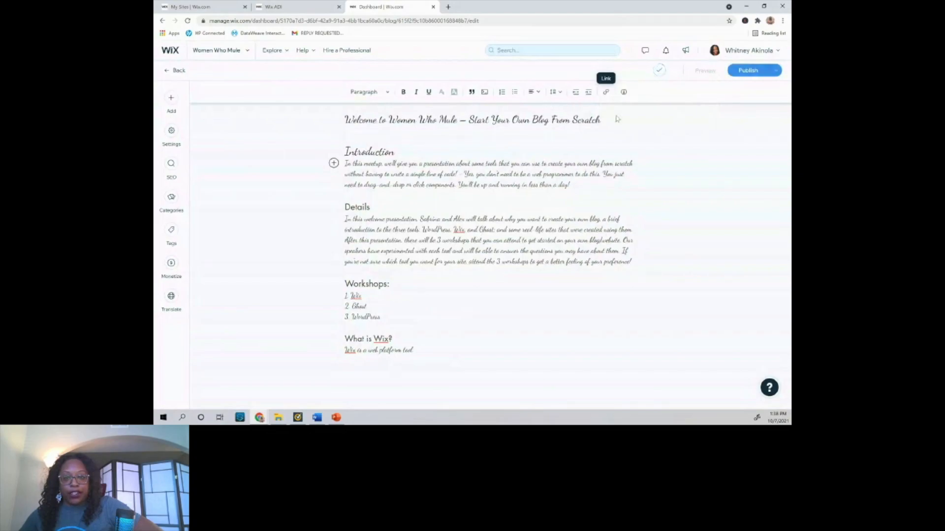
{"action": "left_click", "coordinate": [167, 72]}
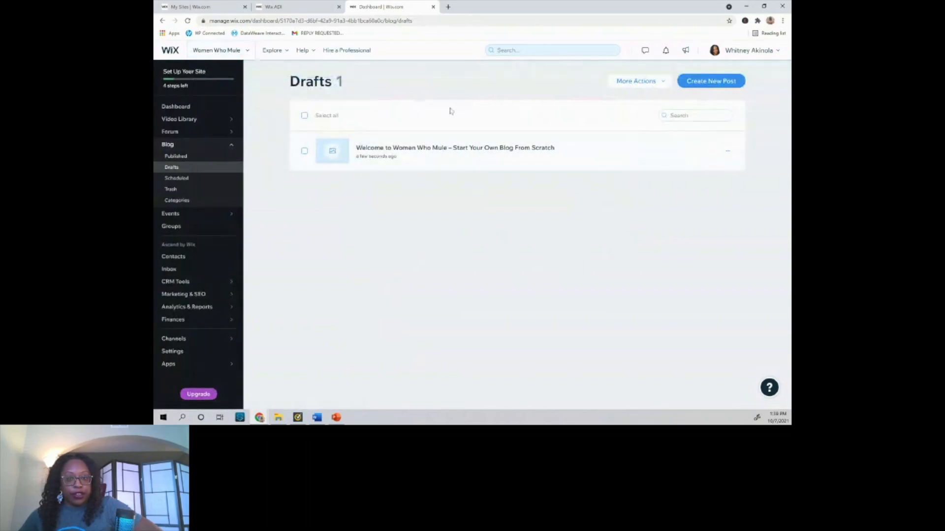
Open the site for editing from its dashboard and switch to the Wix ADI editor that is already open
{"action": "left_click", "coordinate": [181, 106]}
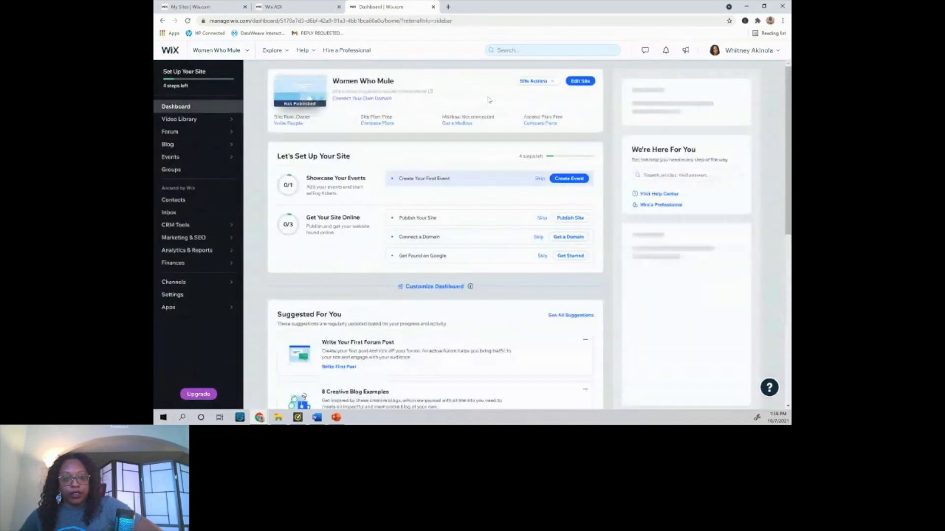
{"action": "left_click", "coordinate": [589, 83]}
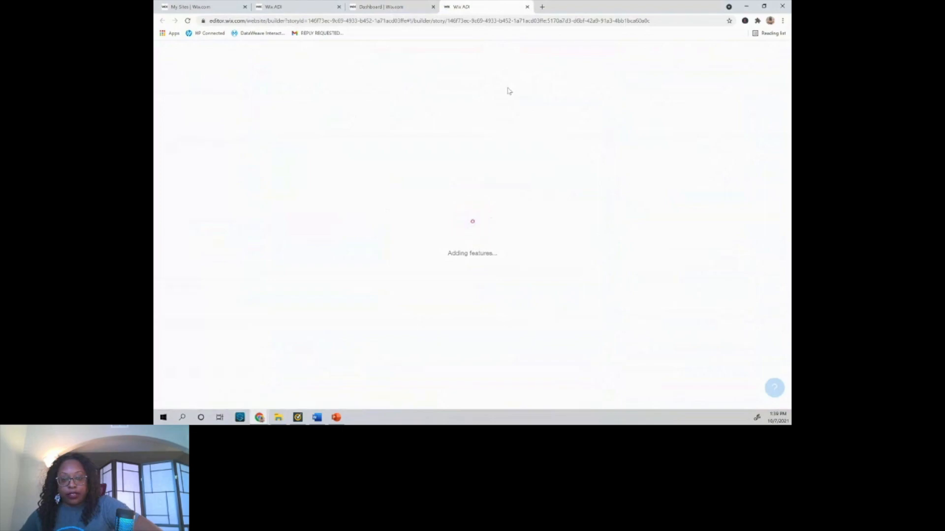
{"action": "left_click", "coordinate": [275, 9]}
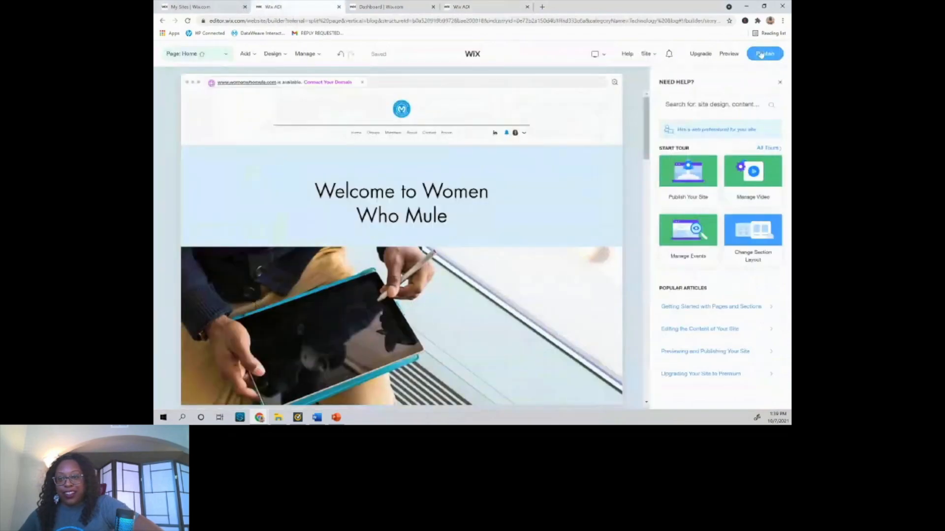
Start publishing the site on a free Wix.com domain and set the end of its address to "womenwhomule"
{"action": "left_click", "coordinate": [761, 55]}
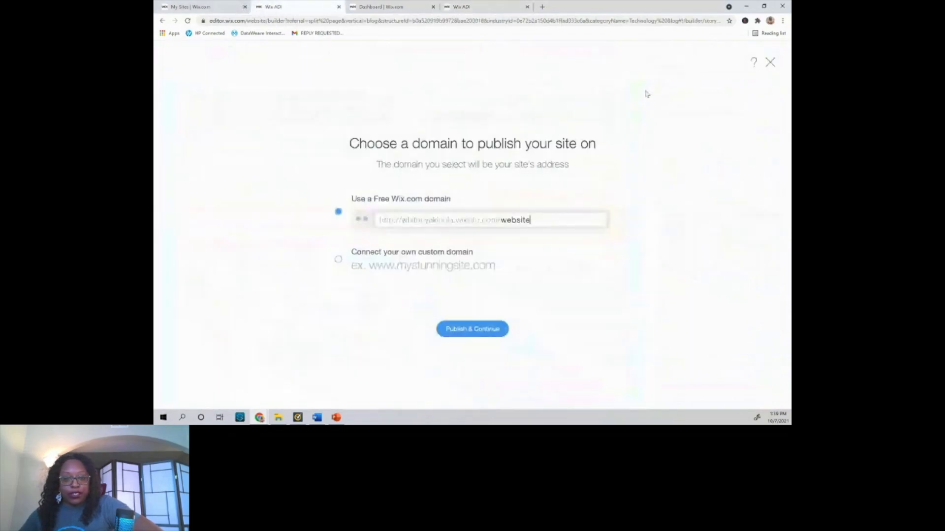
{"action": "key", "text": "BackSpace"}
{"action": "key", "text": "BackSpace"}
{"action": "key", "text": "BackSpace"}
{"action": "key", "text": "BackSpace"}
{"action": "key", "text": "BackSpace"}
{"action": "key", "text": "BackSpace"}
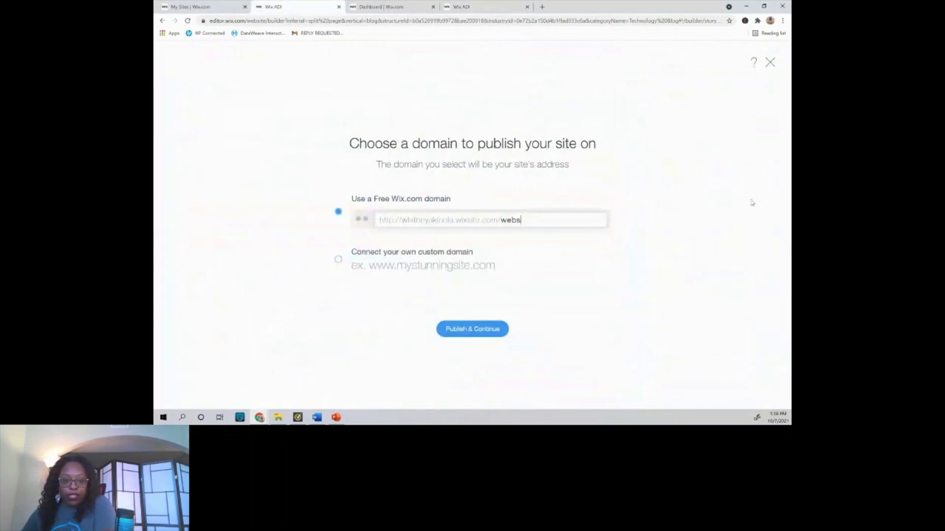
{"action": "type", "text": "womenwhomule"}
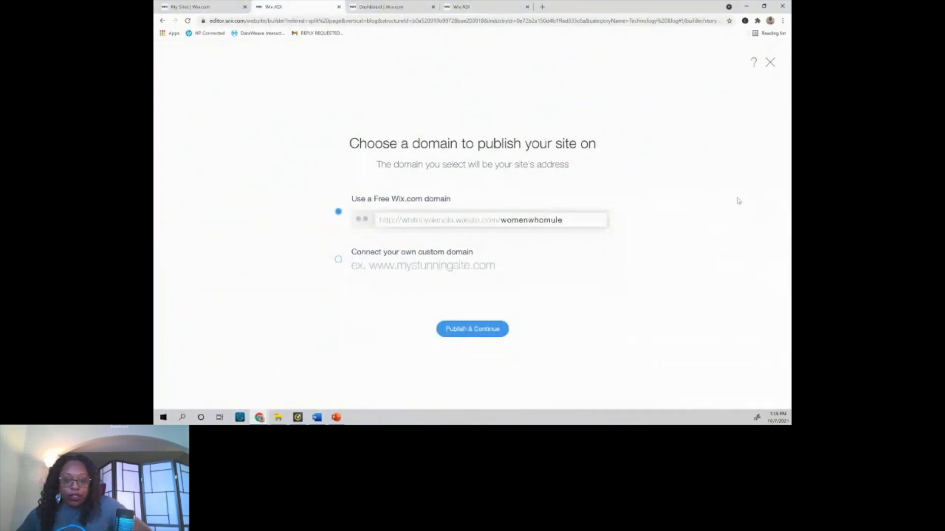
Check the parts of the free site address and publish the site on it
{"action": "left_click", "coordinate": [501, 219]}
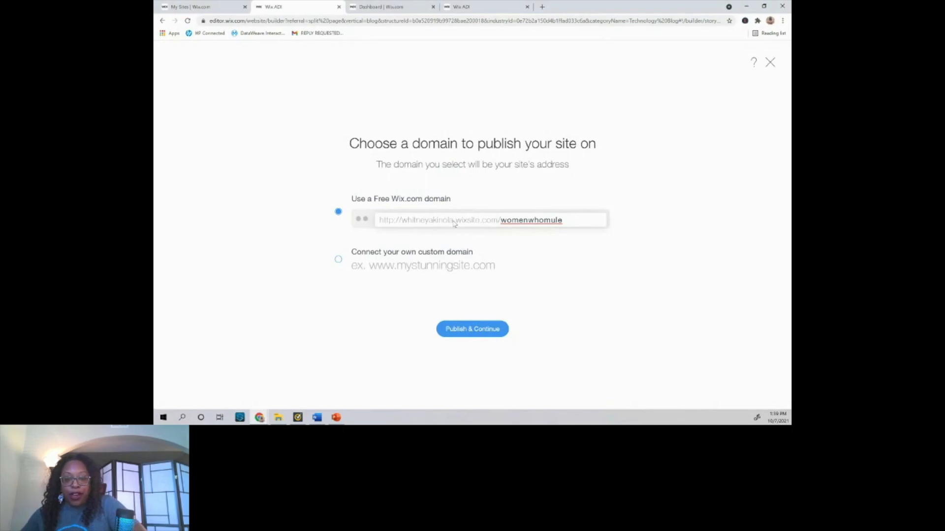
{"action": "left_click_drag", "start_coordinate": [453, 223], "coordinate": [403, 224]}
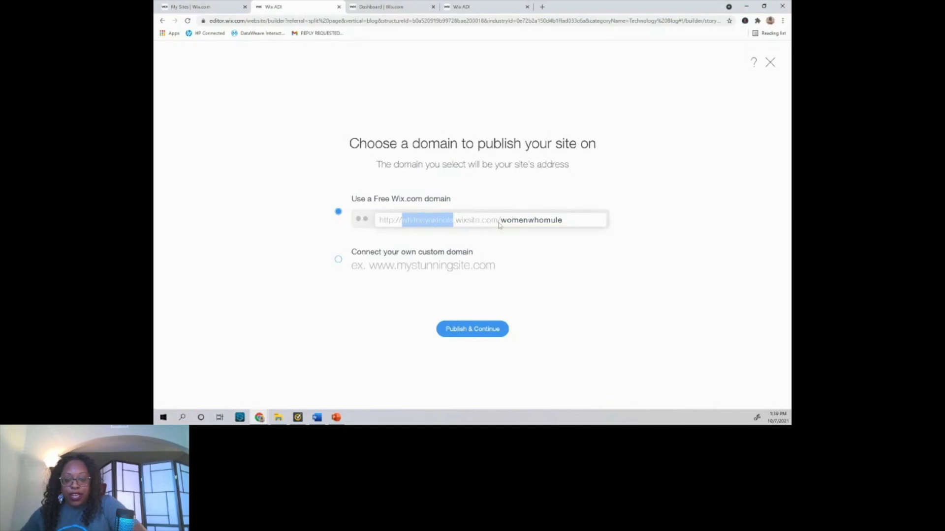
{"action": "left_click_drag", "start_coordinate": [502, 220], "coordinate": [595, 222]}
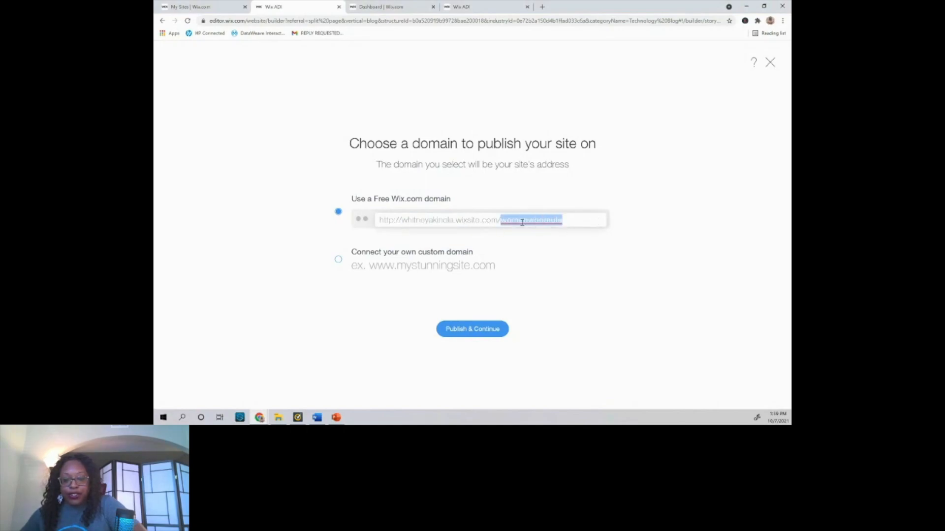
{"action": "left_click", "coordinate": [476, 332]}
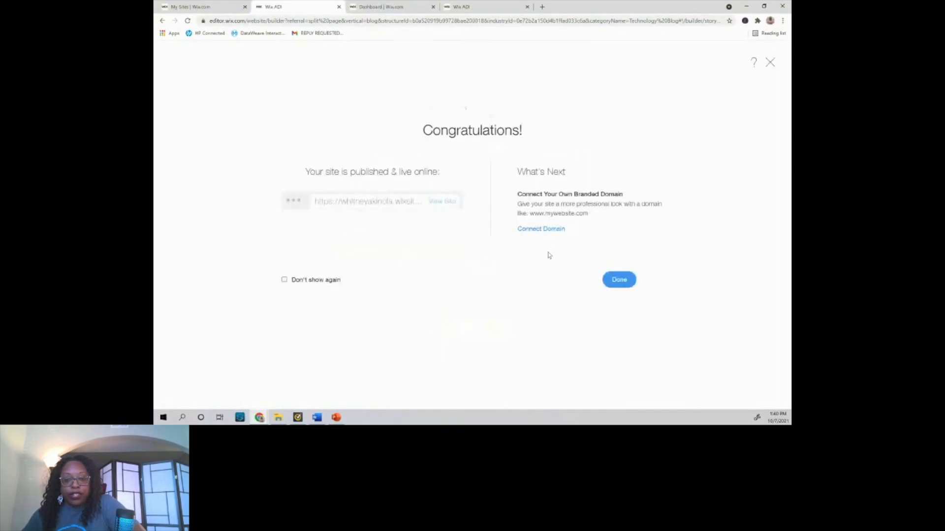
View the published site and examine its live address and home page
{"action": "left_click", "coordinate": [451, 205]}
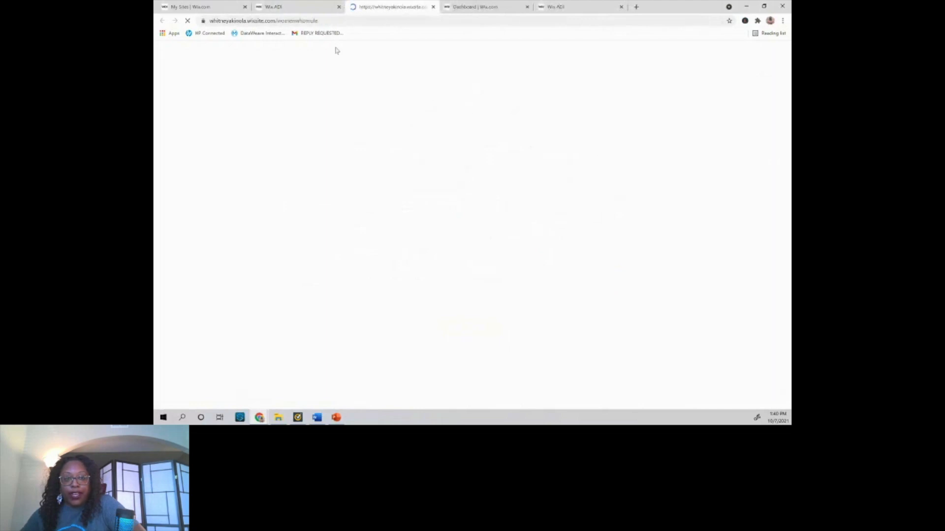
{"action": "left_click", "coordinate": [327, 20]}
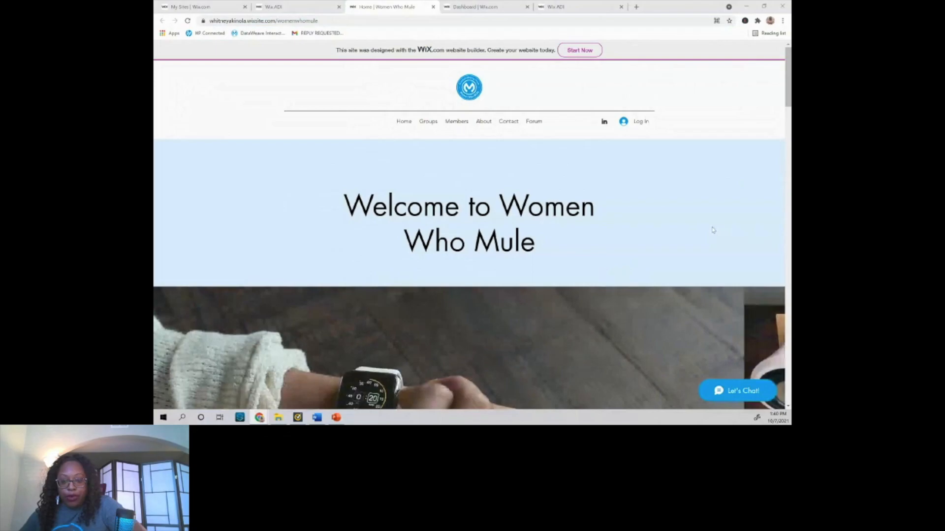
{"action": "scroll", "coordinate": [713, 230], "scroll_direction": "down", "scroll_amount": 4}
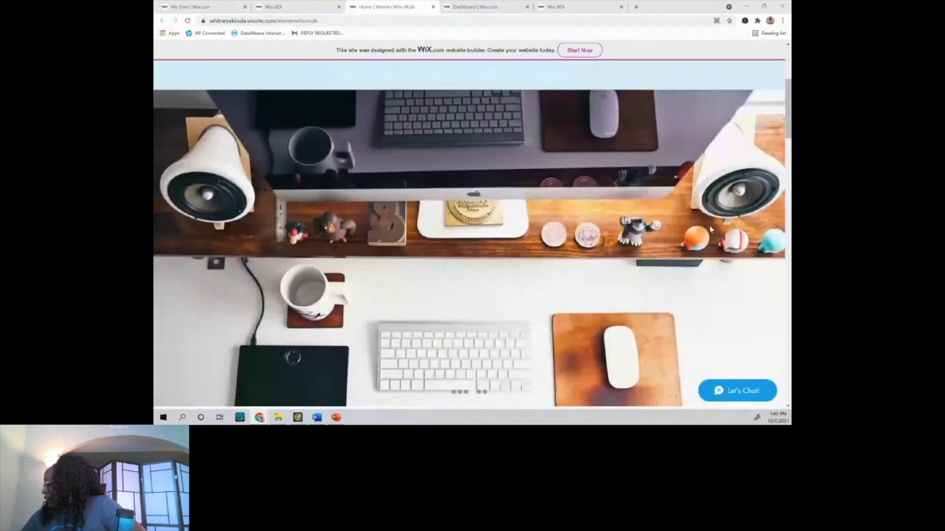
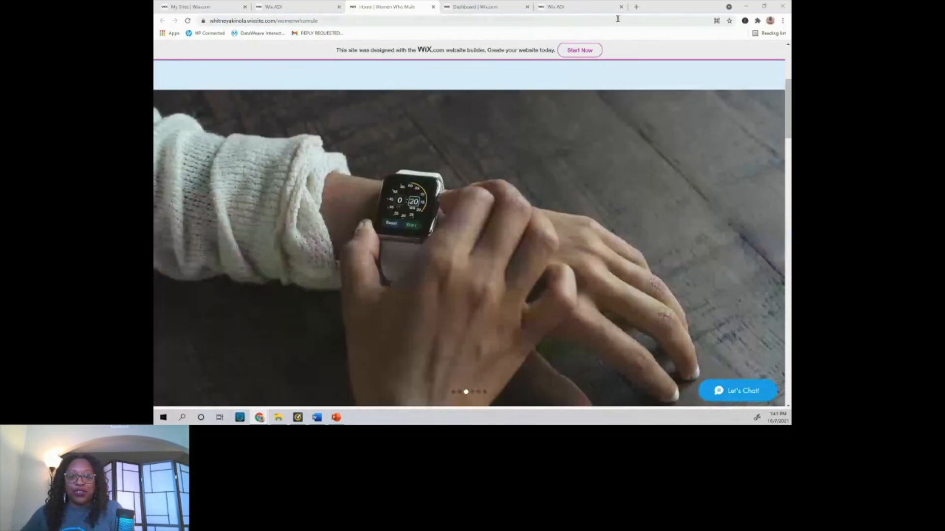
Close both open Wix ADI editor pages, leaving the editor despite any unsaved changes, and return to the site's dashboard
{"action": "left_click", "coordinate": [620, 7]}
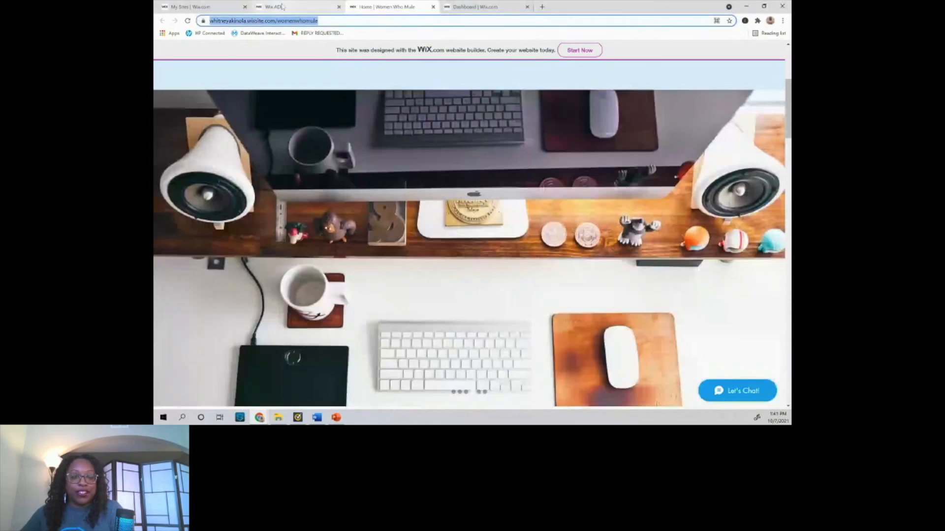
{"action": "left_click", "coordinate": [282, 6]}
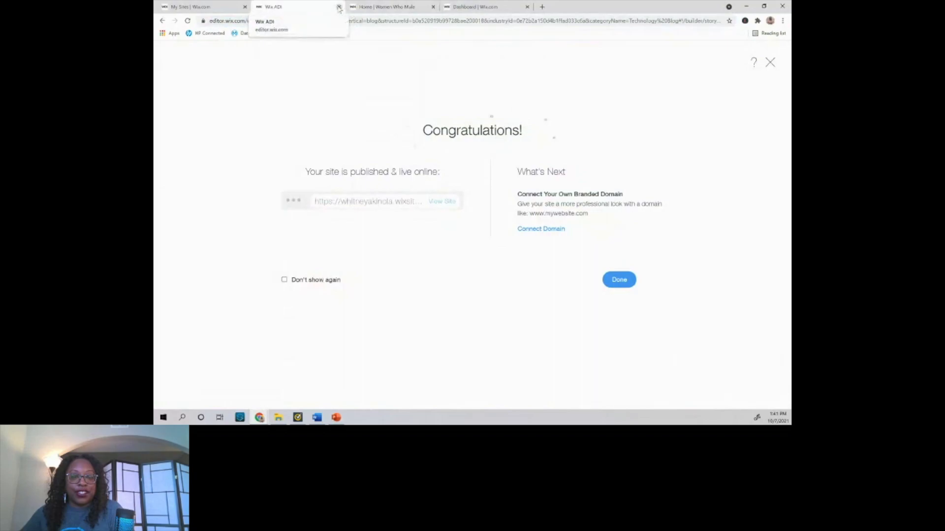
{"action": "left_click", "coordinate": [338, 7]}
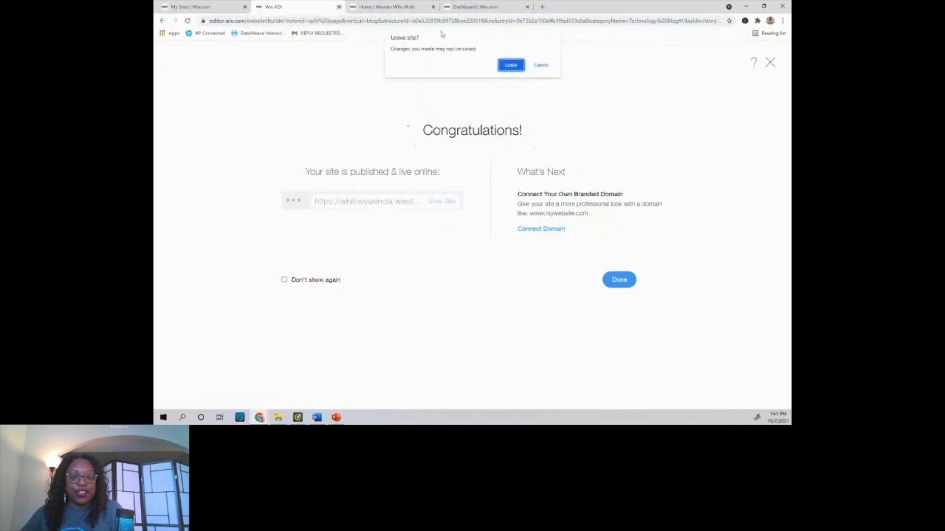
{"action": "left_click", "coordinate": [510, 65]}
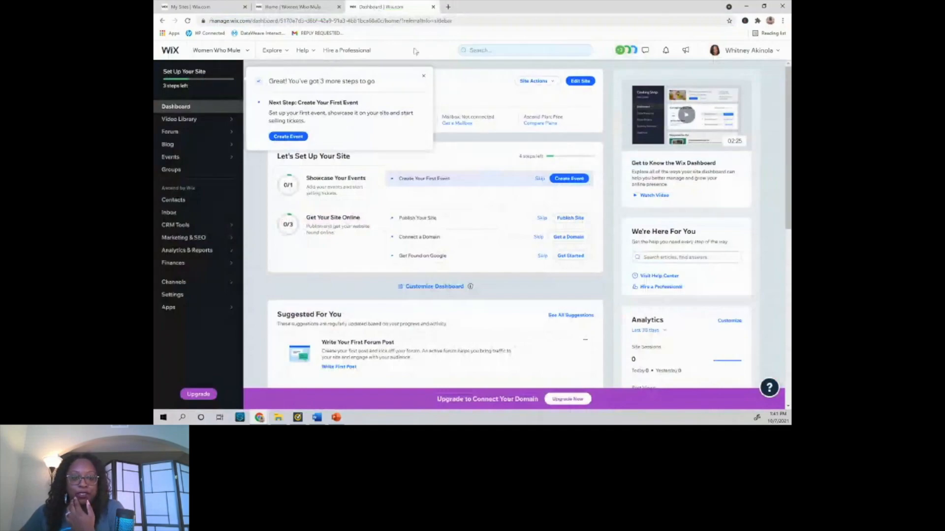
Dismiss the event setup suggestion, refresh the Women Who Mule dashboard and open the blog's list of published posts
{"action": "left_click", "coordinate": [423, 76]}
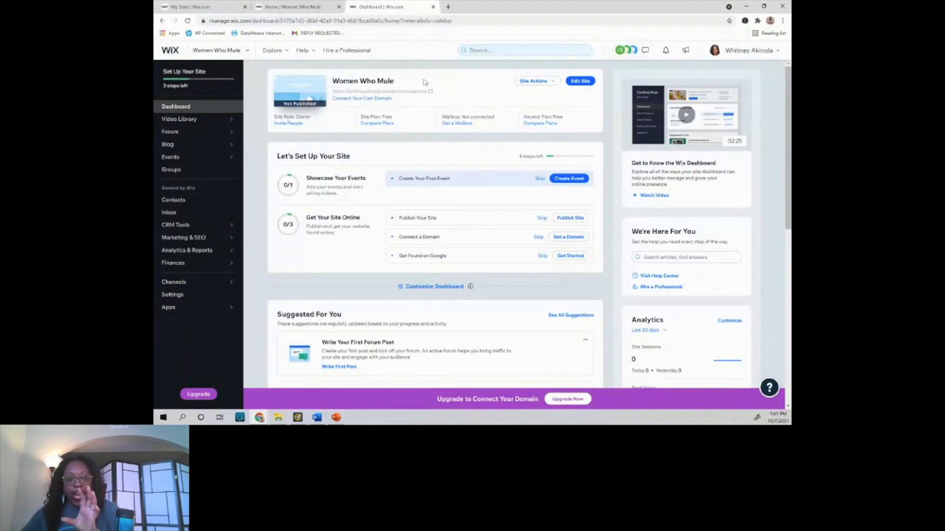
{"action": "left_click", "coordinate": [249, 51]}
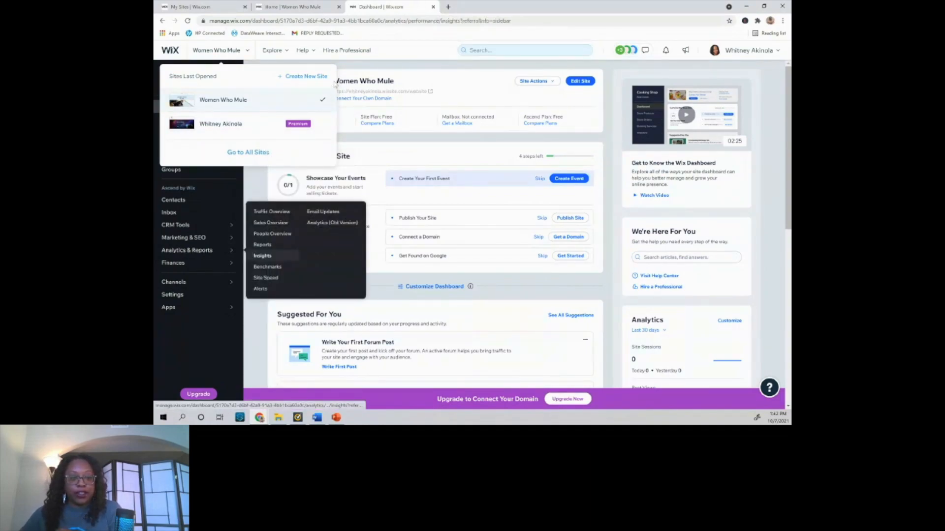
{"action": "left_click", "coordinate": [254, 245]}
{"action": "left_click", "coordinate": [184, 107]}
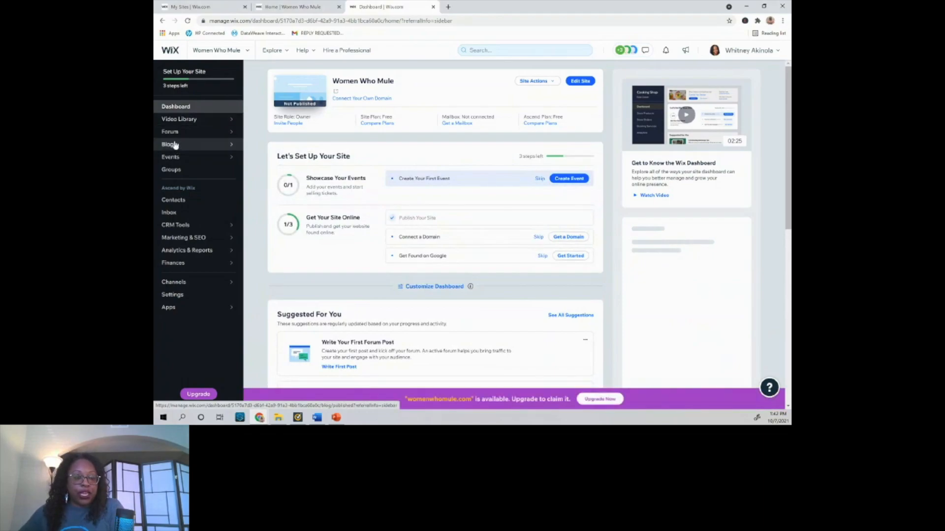
{"action": "mouse_move", "coordinate": [172, 147]}
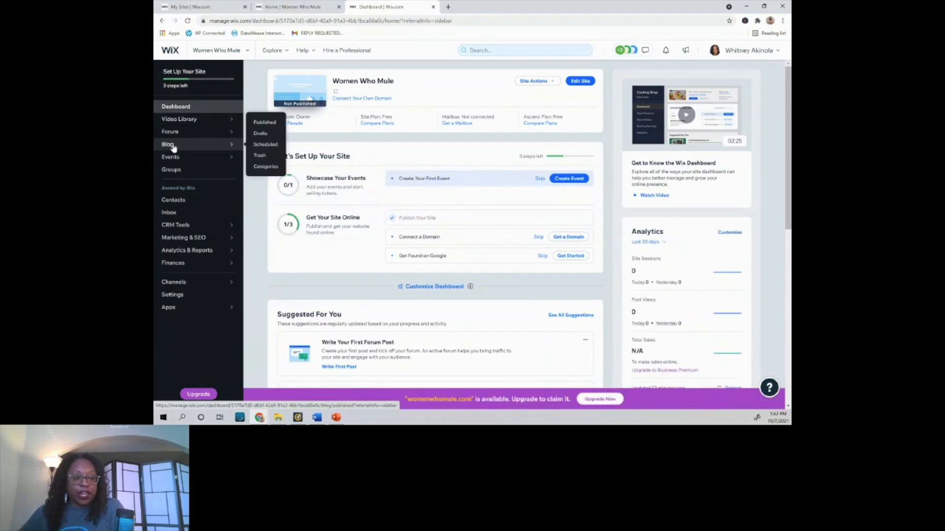
{"action": "left_click", "coordinate": [172, 145]}
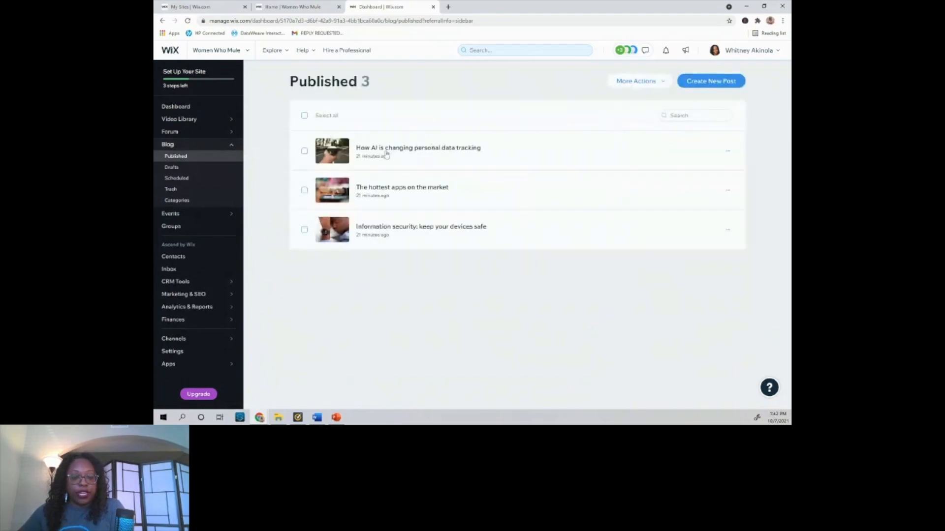
Open the draft post "Welcome to Women Who Mule – Start Your Own Blog From Scratch" for editing and preview it through to the end
{"action": "left_click", "coordinate": [172, 168]}
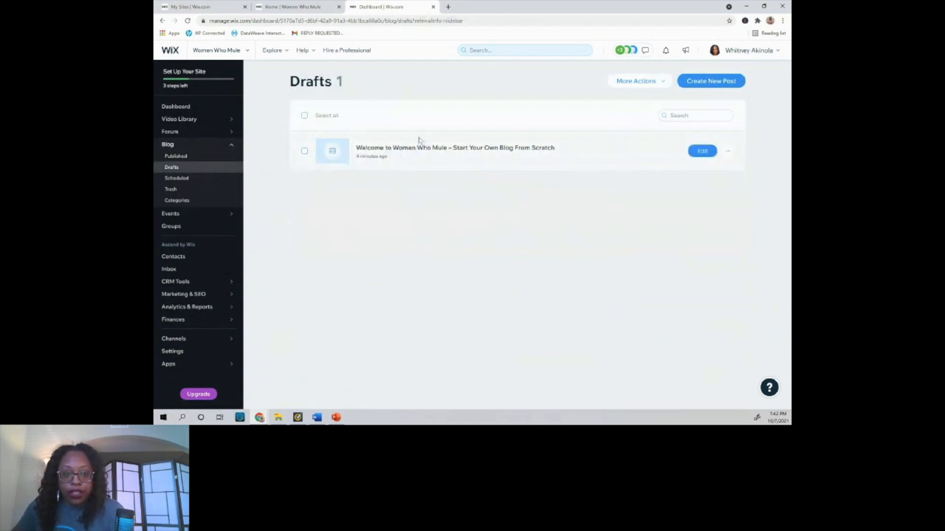
{"action": "left_click", "coordinate": [702, 151]}
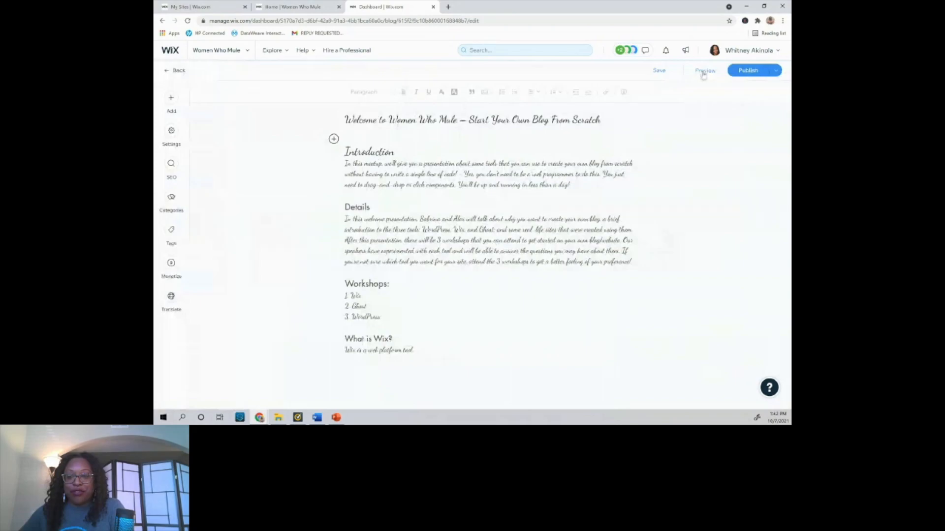
{"action": "left_click", "coordinate": [704, 72]}
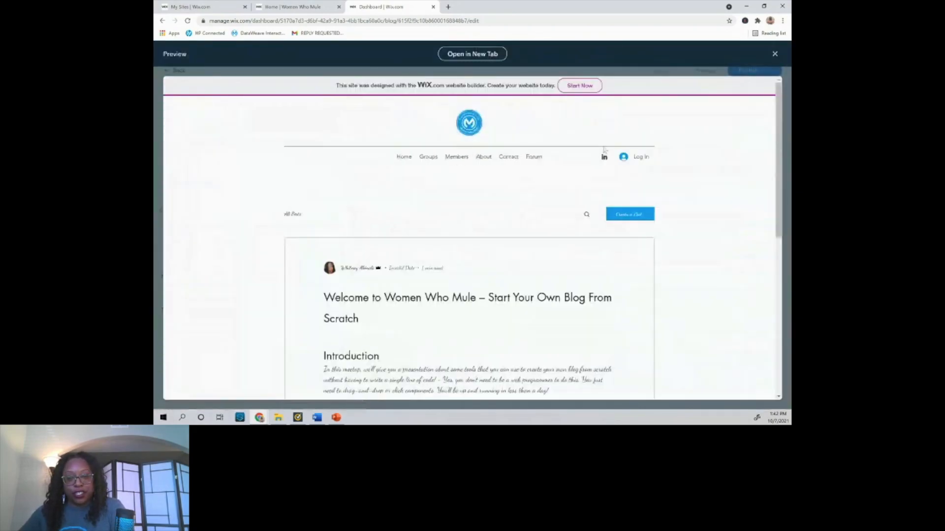
{"action": "scroll", "coordinate": [717, 199], "scroll_direction": "down", "scroll_amount": 2}
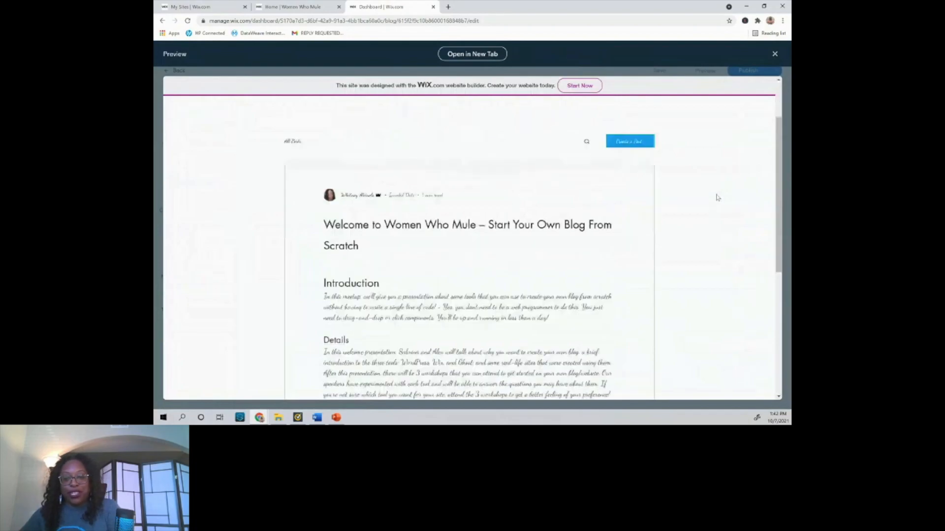
{"action": "scroll", "coordinate": [716, 197], "scroll_direction": "down", "scroll_amount": 2}
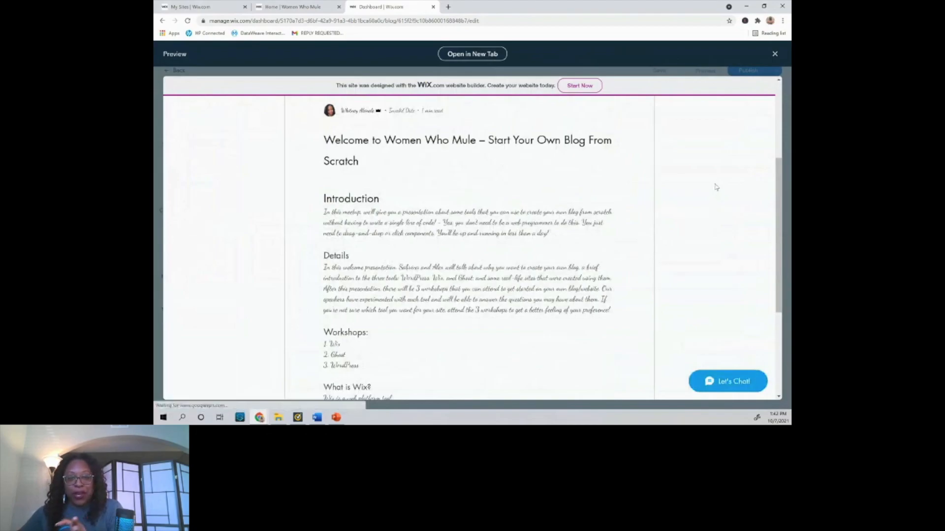
{"action": "scroll", "coordinate": [716, 187], "scroll_direction": "down", "scroll_amount": 1}
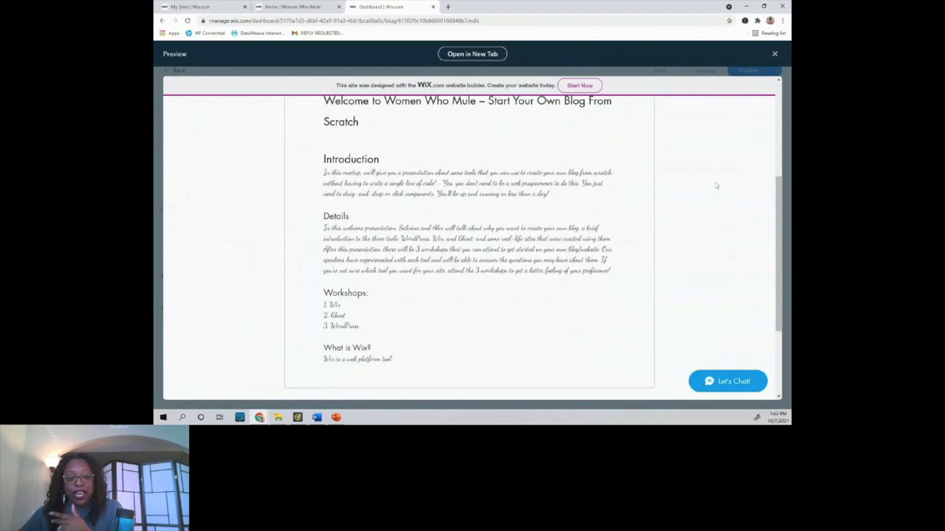
{"action": "left_click", "coordinate": [772, 54]}
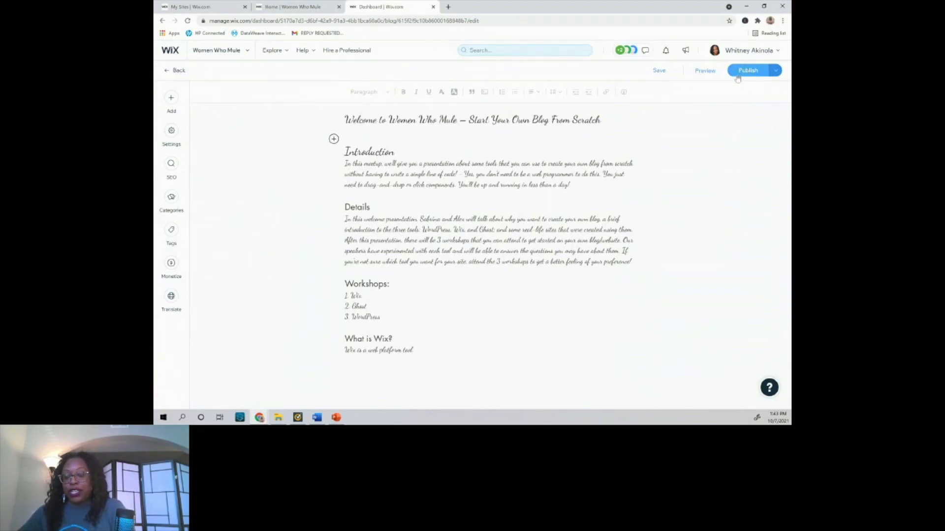
Try to schedule the post for publication on October 7, 2021 at 02:00 PM
{"action": "left_click", "coordinate": [775, 71]}
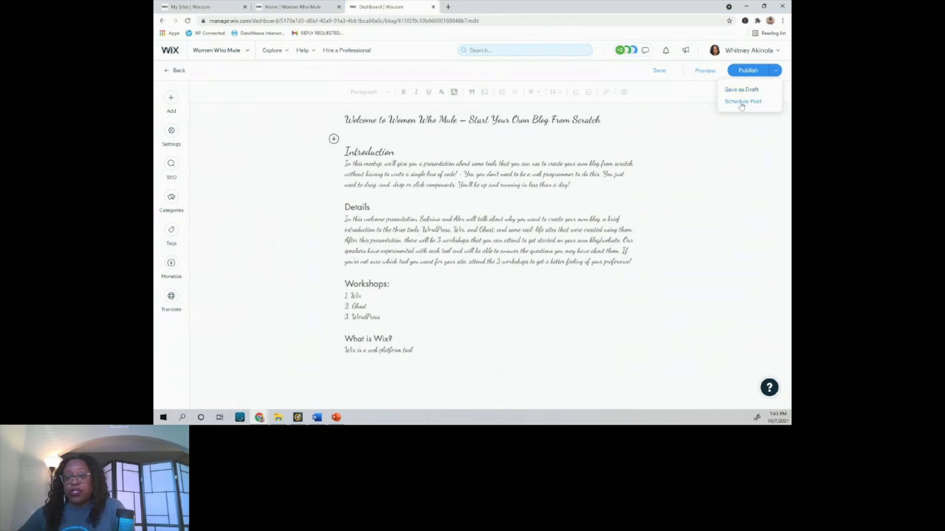
{"action": "left_click", "coordinate": [741, 102]}
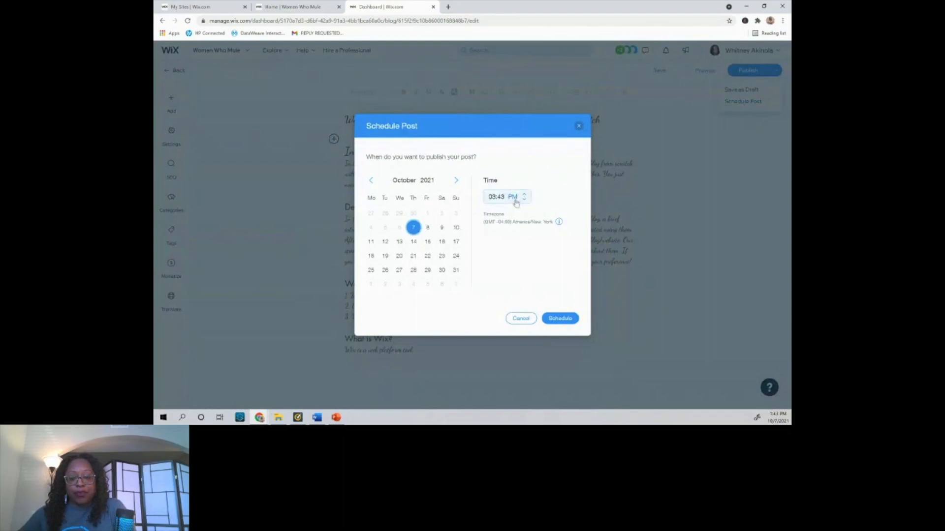
{"action": "left_click", "coordinate": [493, 198]}
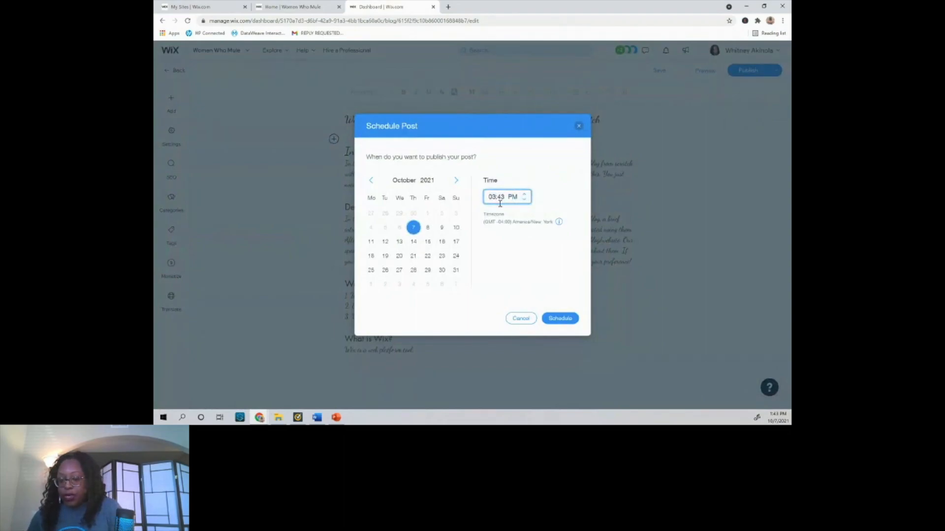
{"action": "key", "text": "BackSpace"}
{"action": "key", "text": "BackSpace"}
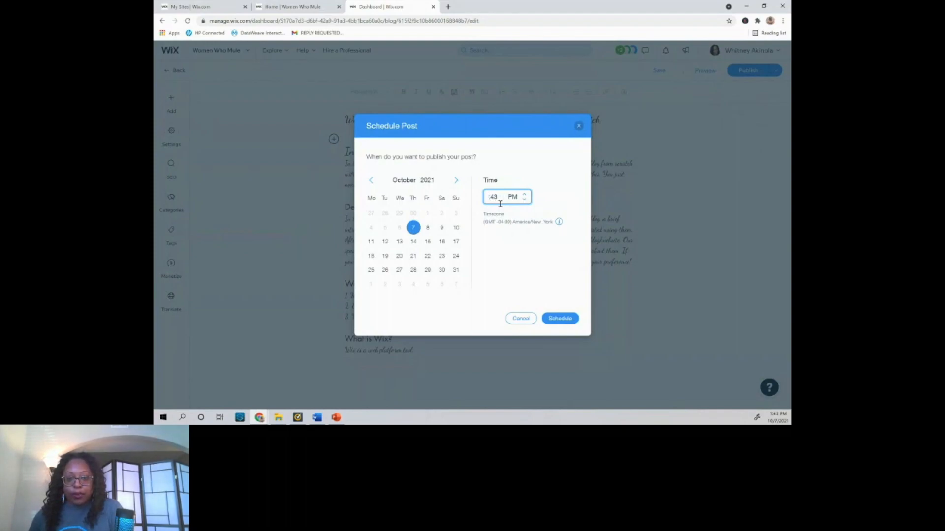
{"action": "type", "text": "023"}
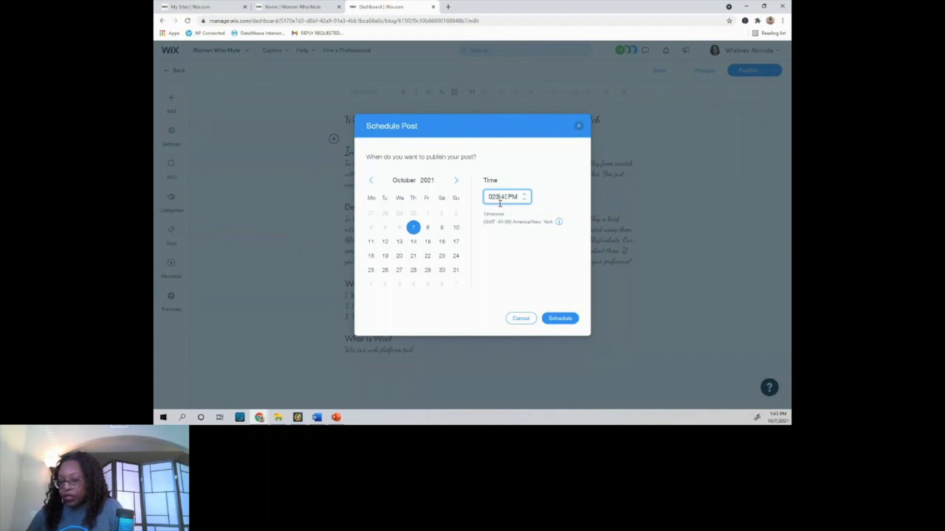
{"action": "key", "text": "Delete"}
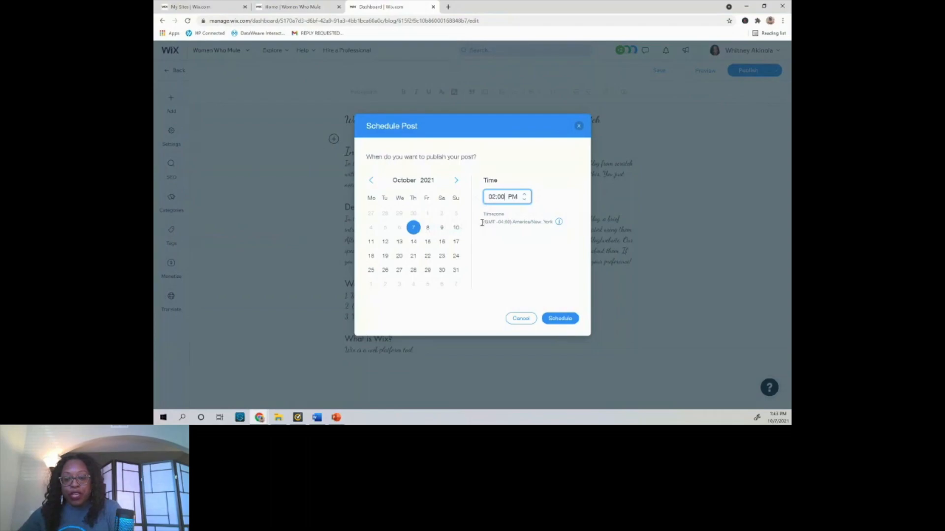
{"action": "left_click", "coordinate": [561, 319]}
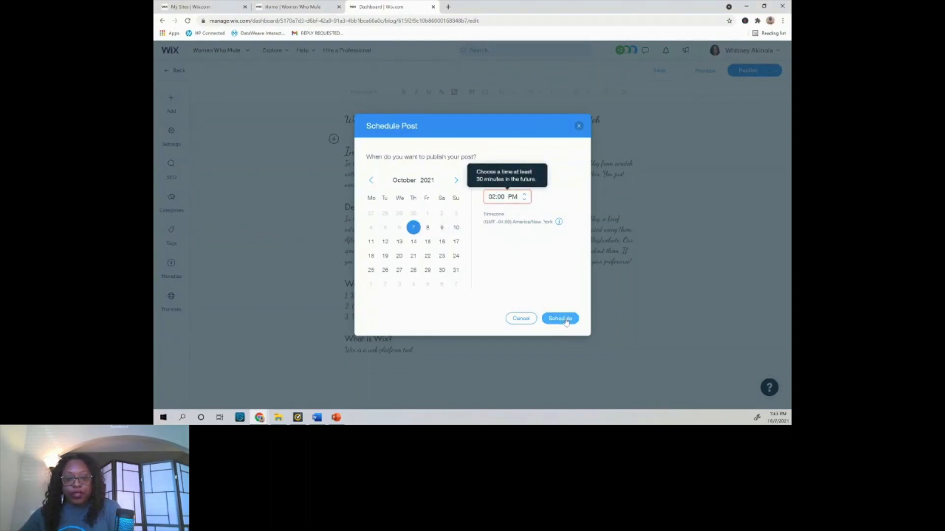
Set the publishing time to 02:30 PM and schedule the post
{"action": "left_click", "coordinate": [502, 197]}
{"action": "left_click", "coordinate": [513, 203]}
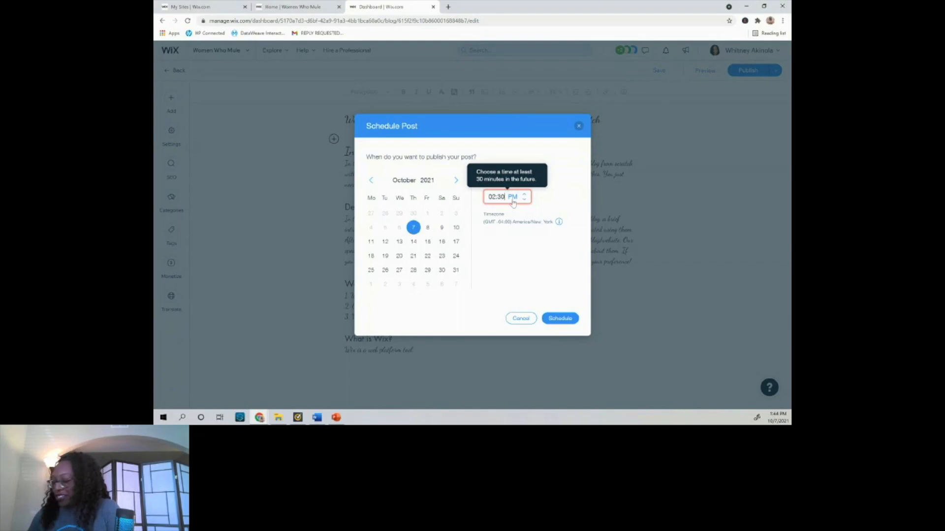
{"action": "left_click", "coordinate": [559, 265]}
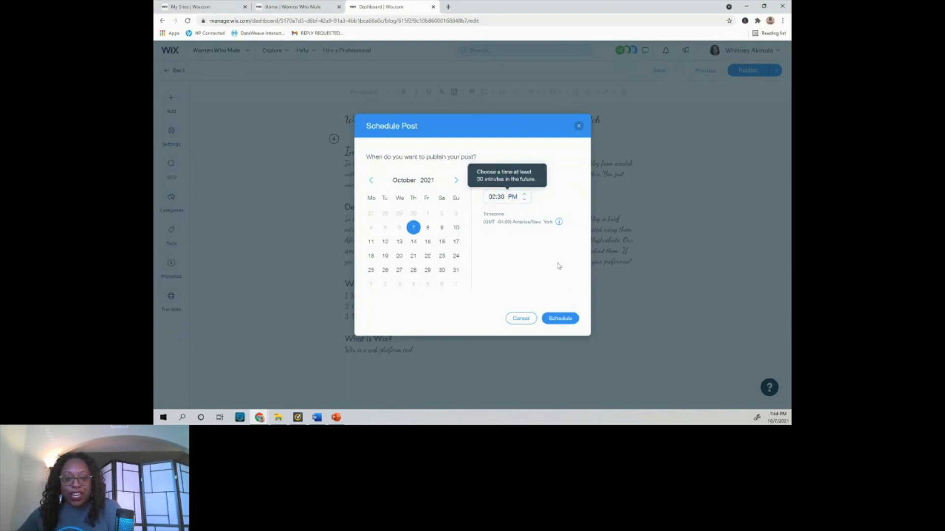
{"action": "left_click", "coordinate": [561, 319]}
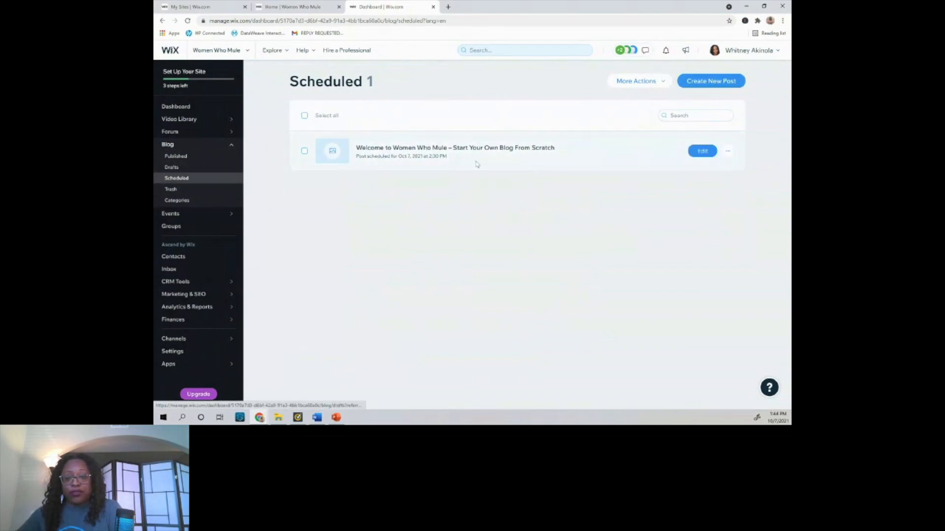
Open the scheduled post for editing and upload WWM-1.jpg from the WWM-WIX folder through the image chooser
{"action": "left_click", "coordinate": [699, 151]}
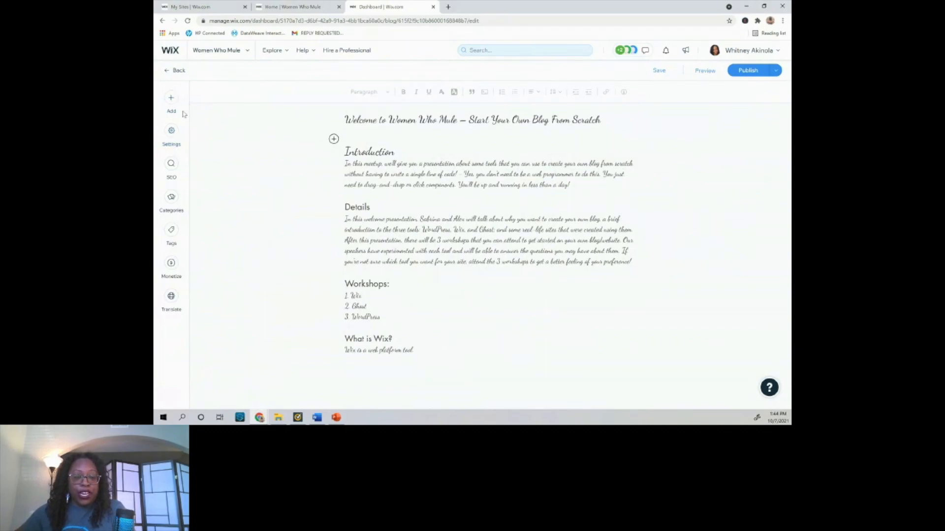
{"action": "left_click", "coordinate": [171, 102]}
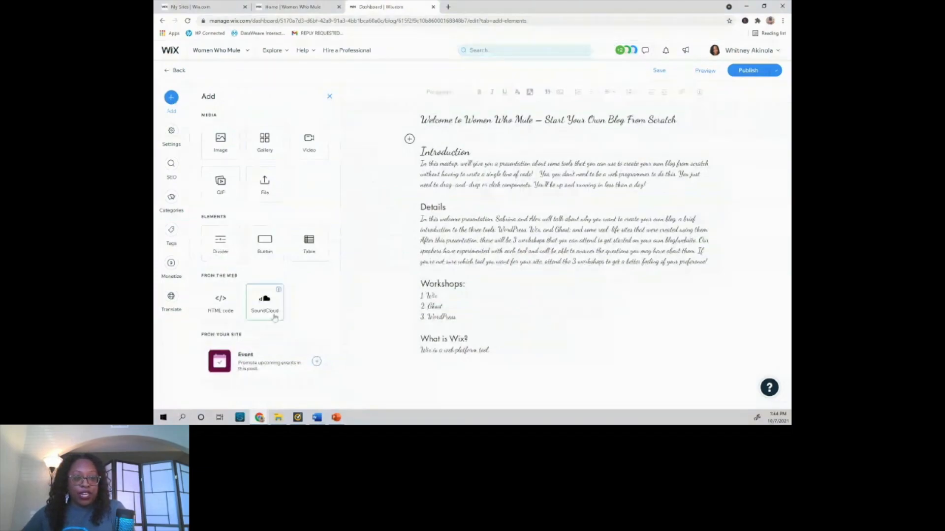
{"action": "left_click", "coordinate": [217, 143]}
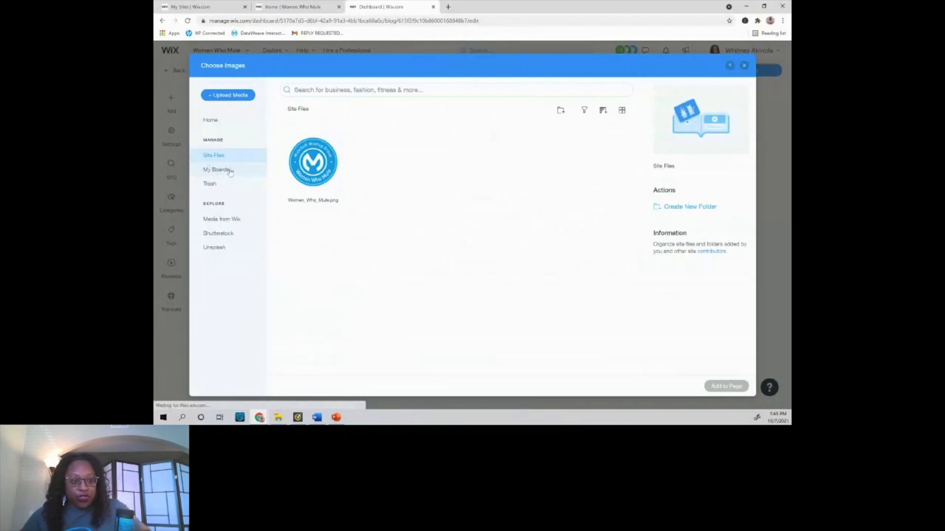
{"action": "left_click", "coordinate": [237, 96]}
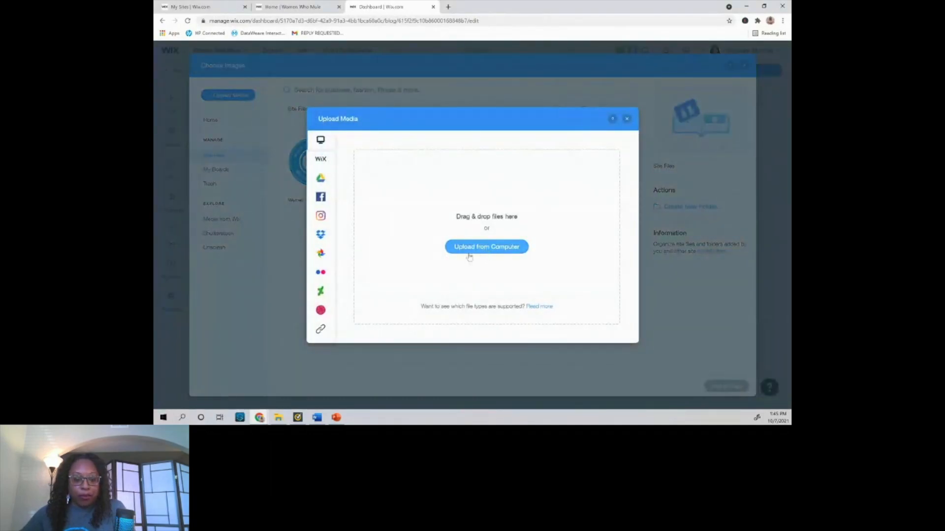
{"action": "left_click", "coordinate": [279, 418]}
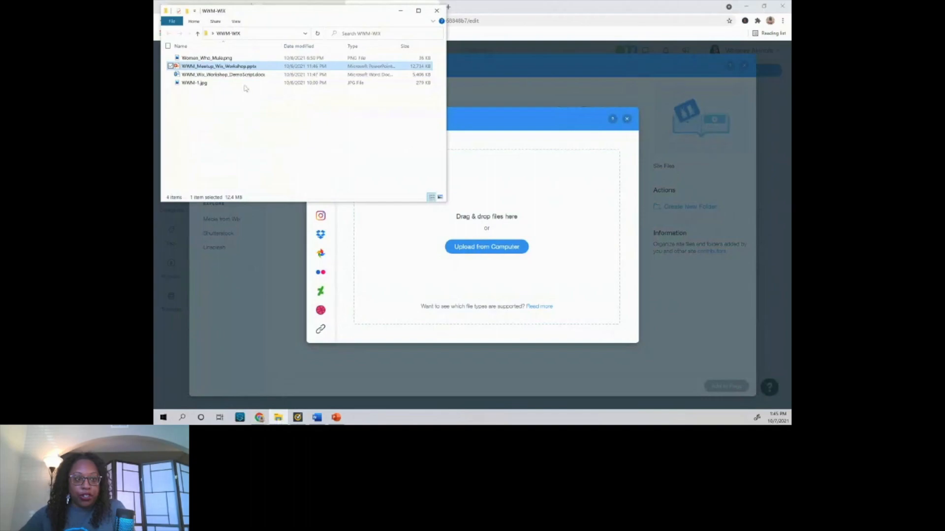
{"action": "left_click", "coordinate": [204, 58]}
{"action": "left_click_drag", "start_coordinate": [199, 84], "coordinate": [494, 248]}
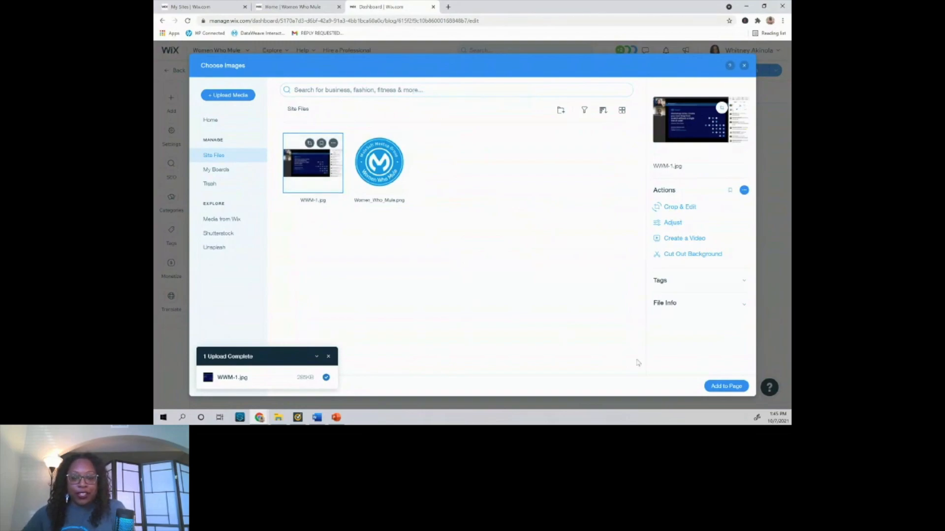
Insert the uploaded WWM-1.jpg into the post below the "What is Wix?" text
{"action": "left_click", "coordinate": [727, 387]}
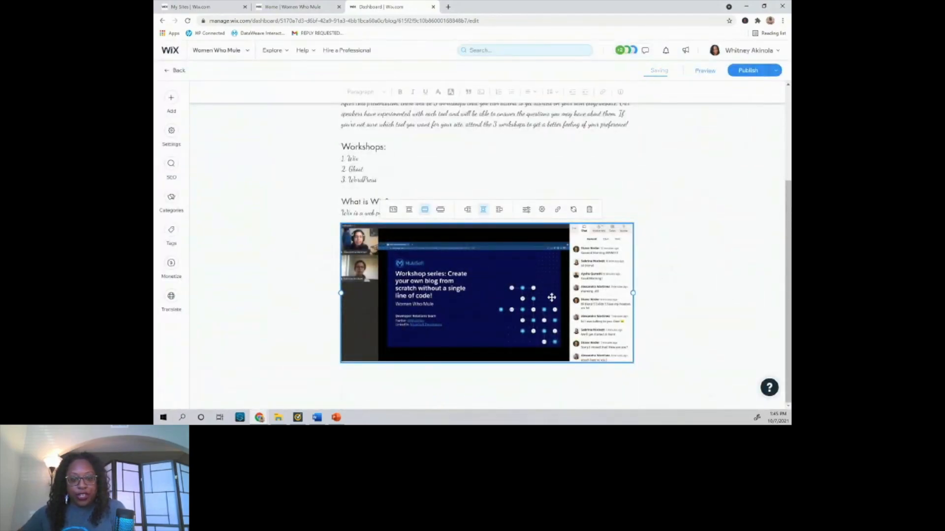
{"action": "left_click", "coordinate": [692, 279]}
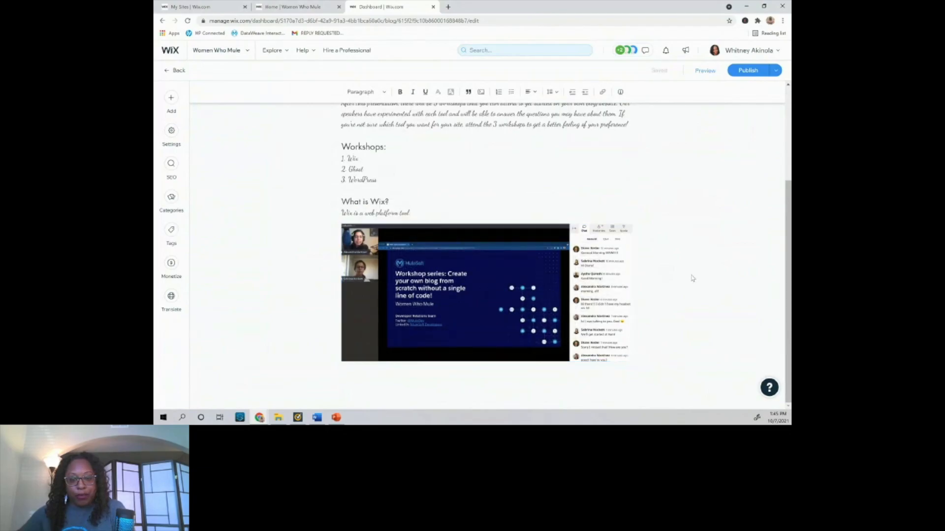
{"action": "scroll", "coordinate": [639, 248], "scroll_direction": "up", "scroll_amount": 3}
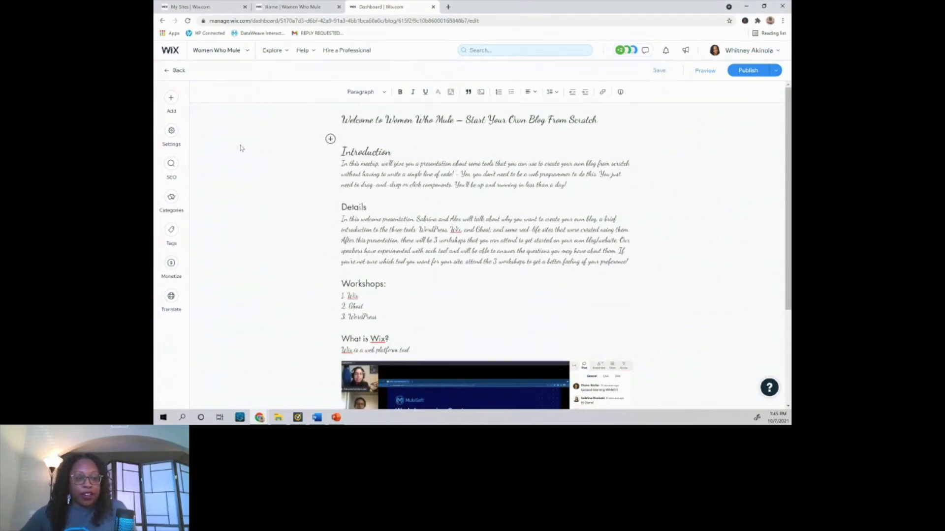
Open the post's general settings and look at how cover images appear in the live site's post feed
{"action": "left_click", "coordinate": [172, 132]}
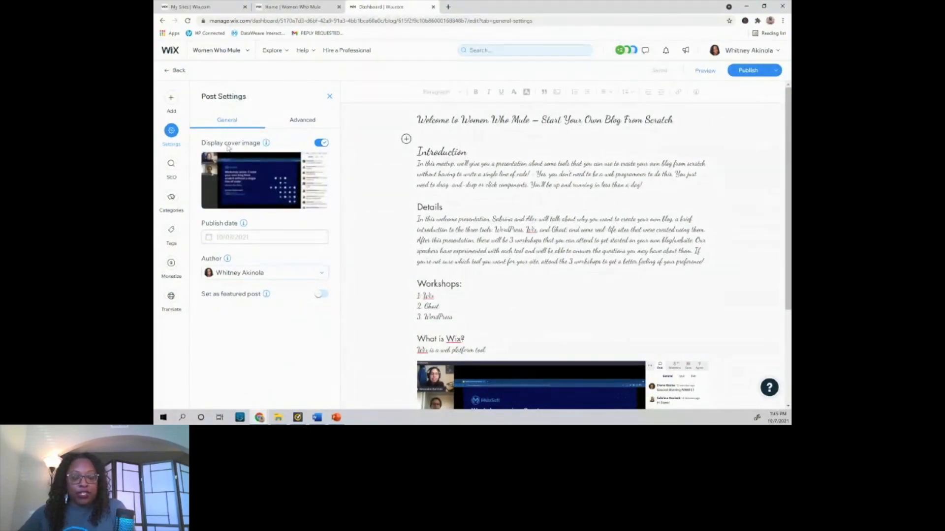
{"action": "left_click", "coordinate": [265, 8]}
{"action": "scroll", "coordinate": [422, 226], "scroll_direction": "down", "scroll_amount": 7}
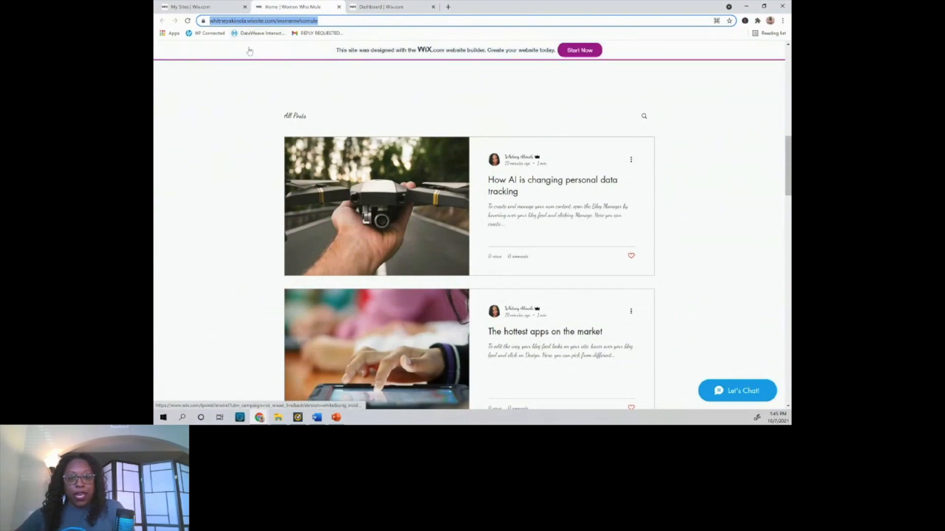
{"action": "left_click", "coordinate": [202, 6]}
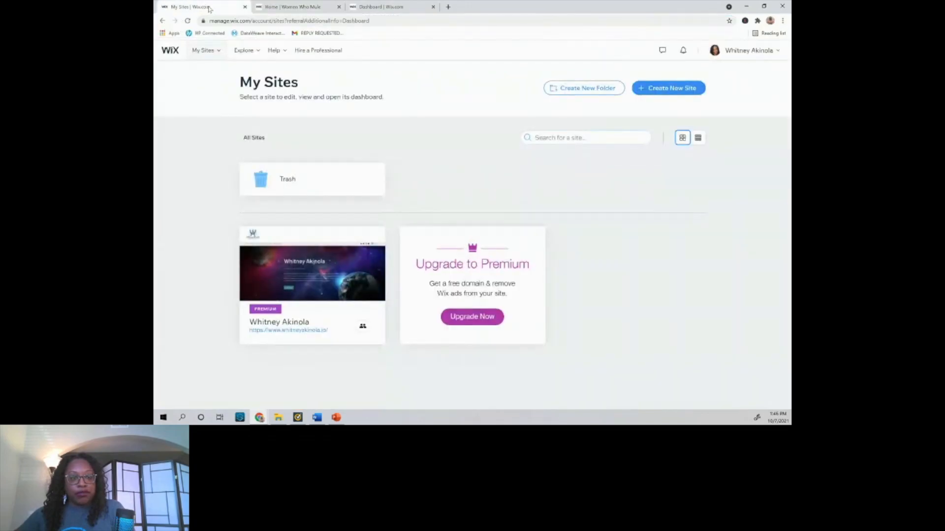
{"action": "left_click", "coordinate": [370, 7]}
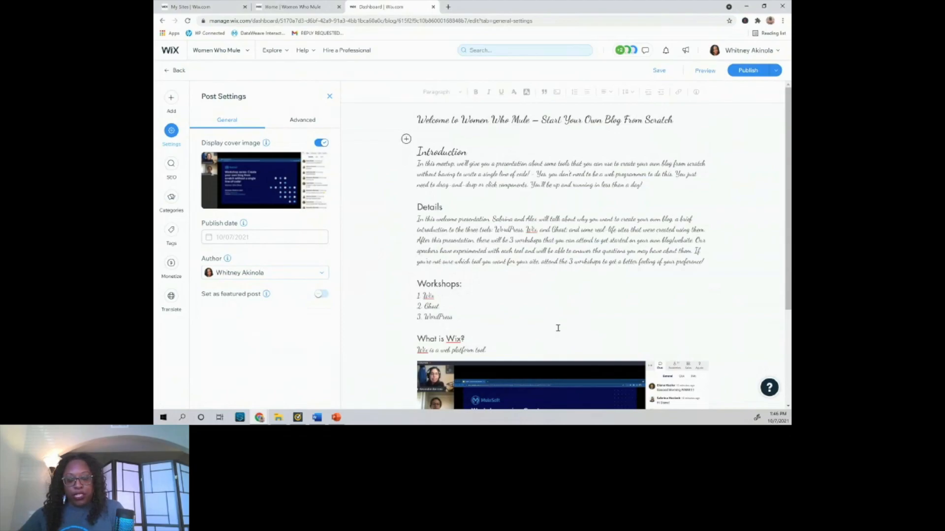
{"action": "scroll", "coordinate": [560, 325], "scroll_direction": "down", "scroll_amount": 2}
{"action": "scroll", "coordinate": [562, 323], "scroll_direction": "down", "scroll_amount": 1}
{"action": "mouse_move", "coordinate": [265, 180]}
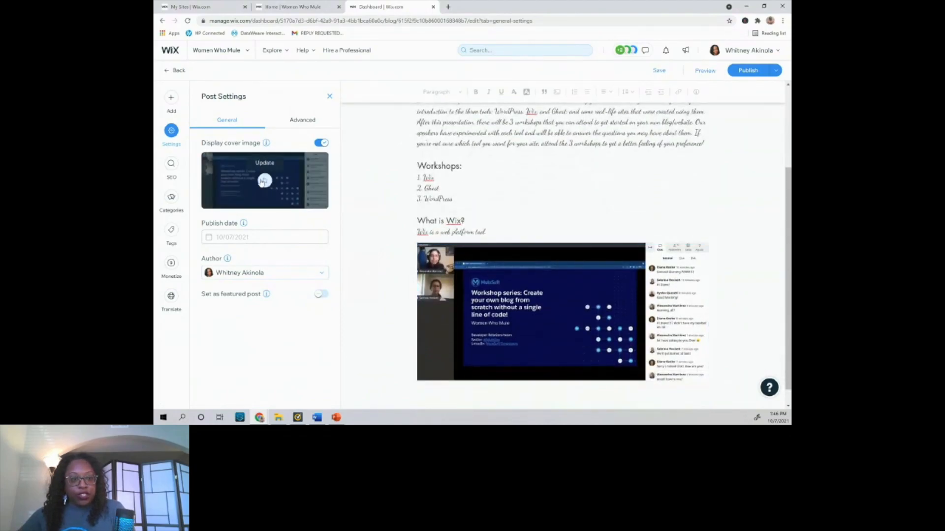
{"action": "left_click", "coordinate": [265, 181]}
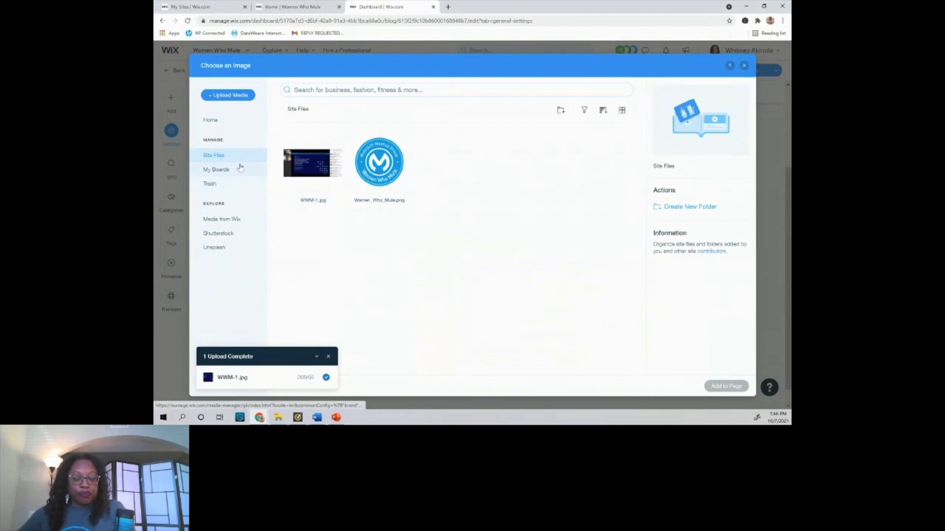
{"action": "left_click", "coordinate": [745, 68]}
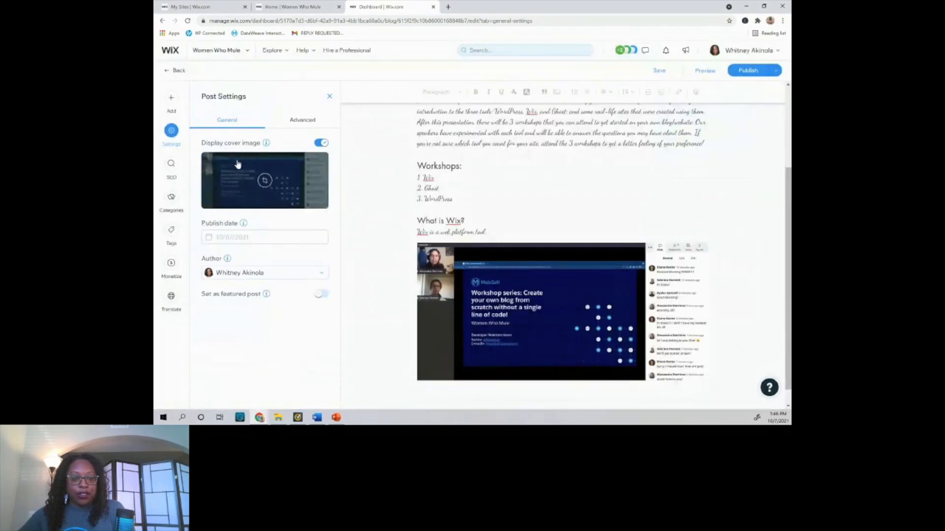
Open the image chooser for replacing the post's cover image, dismiss the upload notice and browse the Media from Wix collection
{"action": "left_click", "coordinate": [265, 182]}
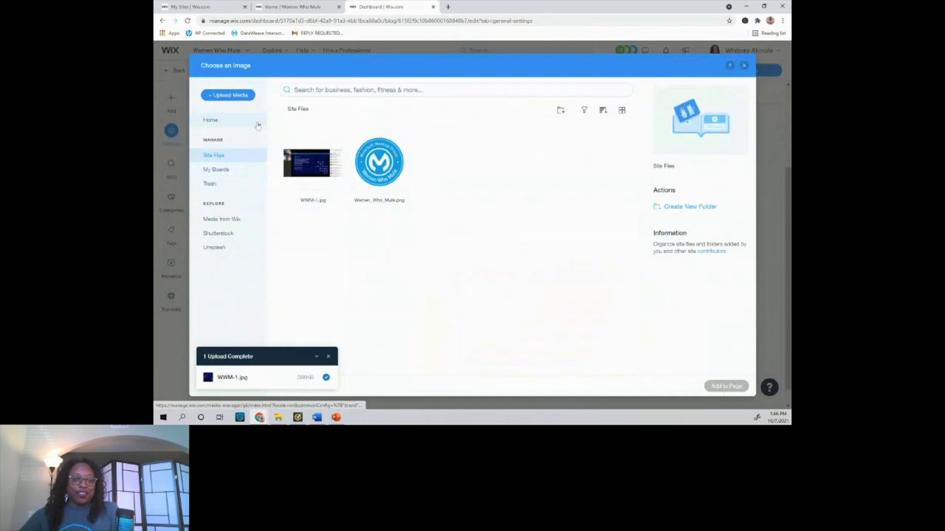
{"action": "left_click", "coordinate": [330, 357]}
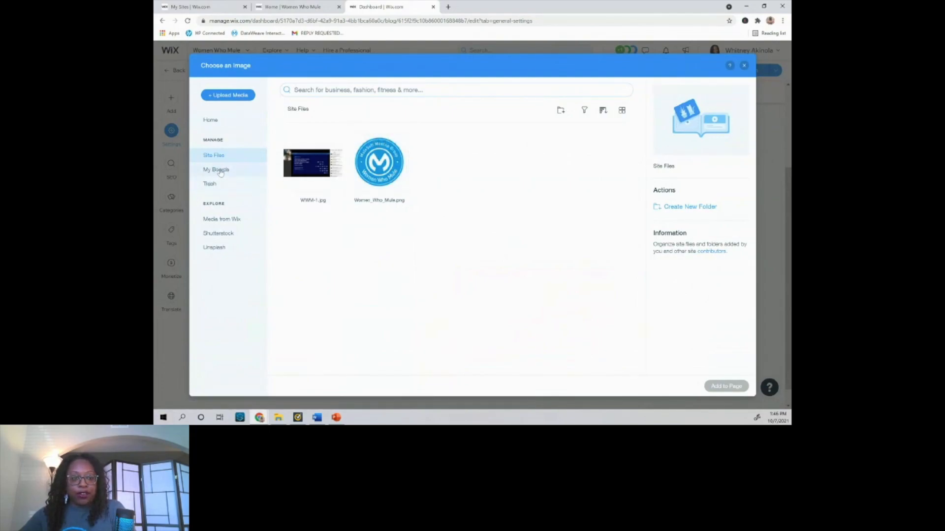
{"action": "left_click", "coordinate": [233, 222]}
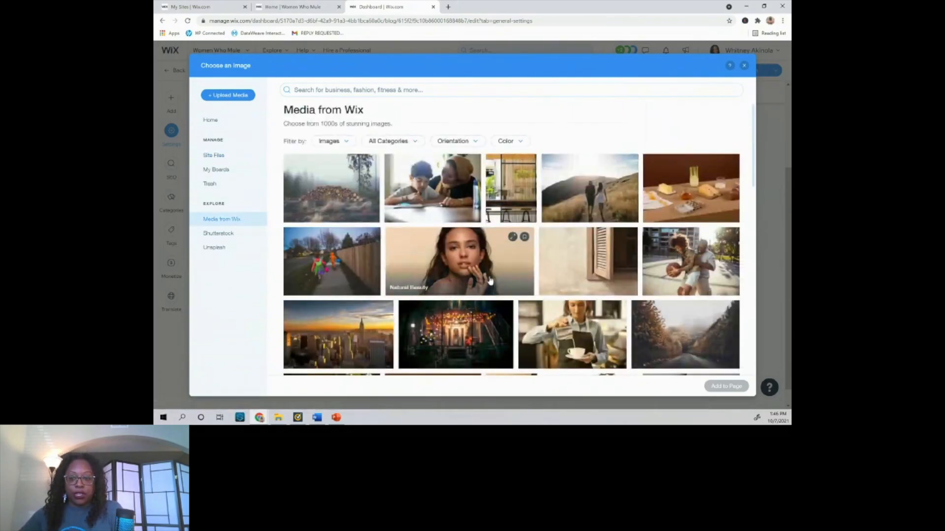
{"action": "scroll", "coordinate": [490, 281], "scroll_direction": "down", "scroll_amount": 3}
{"action": "scroll", "coordinate": [491, 278], "scroll_direction": "up", "scroll_amount": 3}
Search the Media from Wix collection for "women engineers" and look through the photos
{"action": "left_click", "coordinate": [392, 90]}
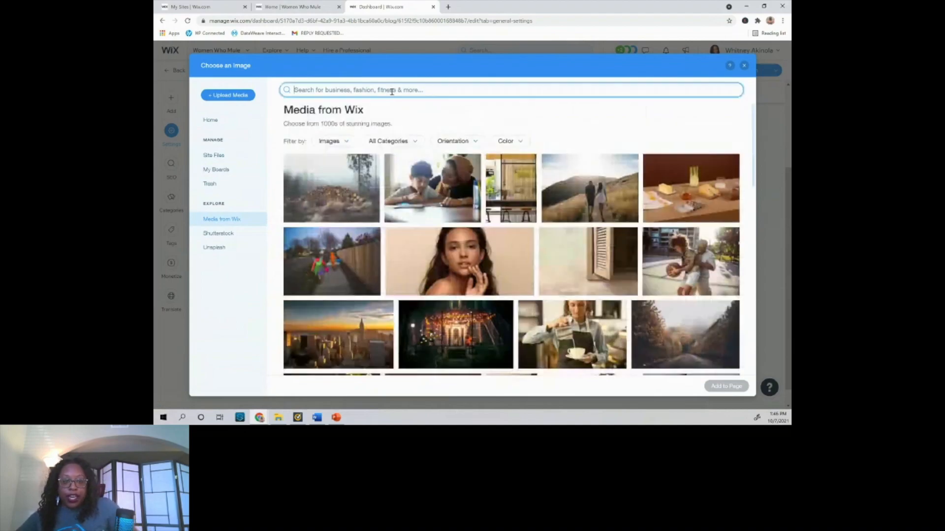
{"action": "type", "text": "w"}
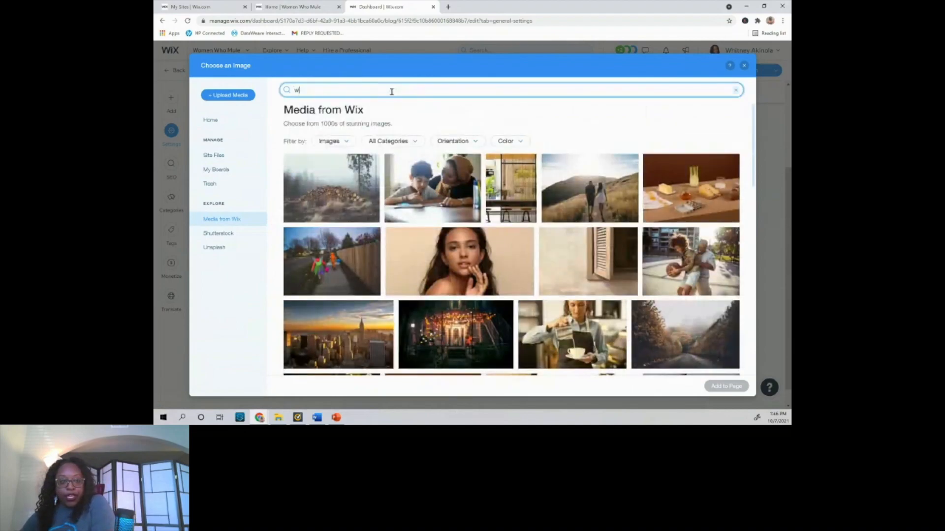
{"action": "type", "text": "omen engineers"}
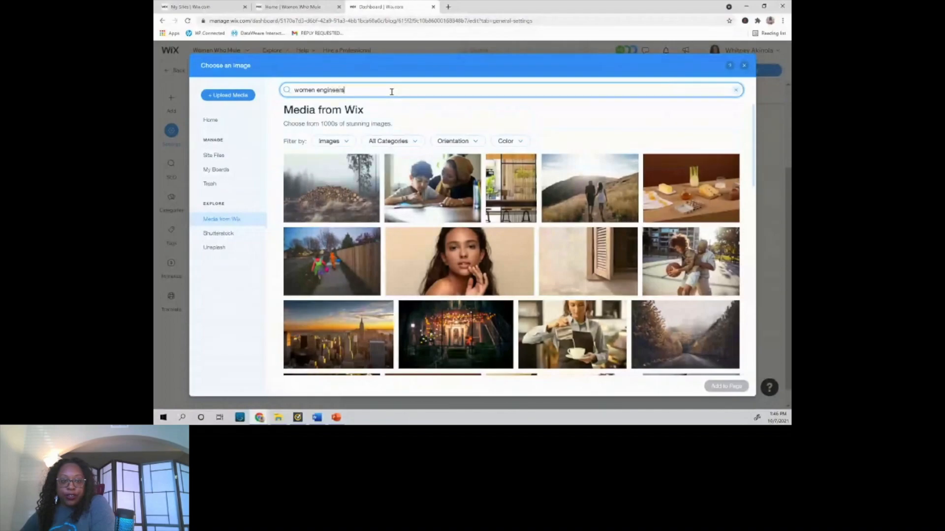
{"action": "key", "text": "Return"}
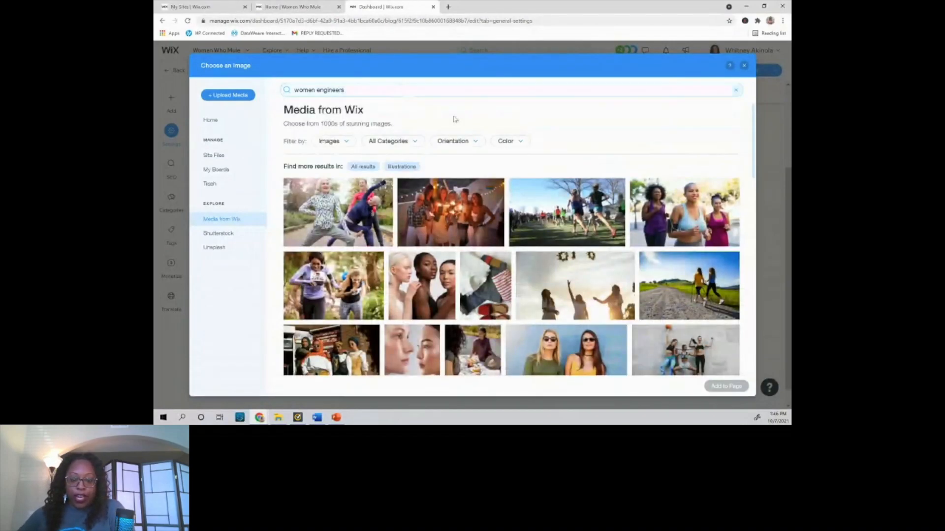
{"action": "scroll", "coordinate": [548, 259], "scroll_direction": "down", "scroll_amount": 1}
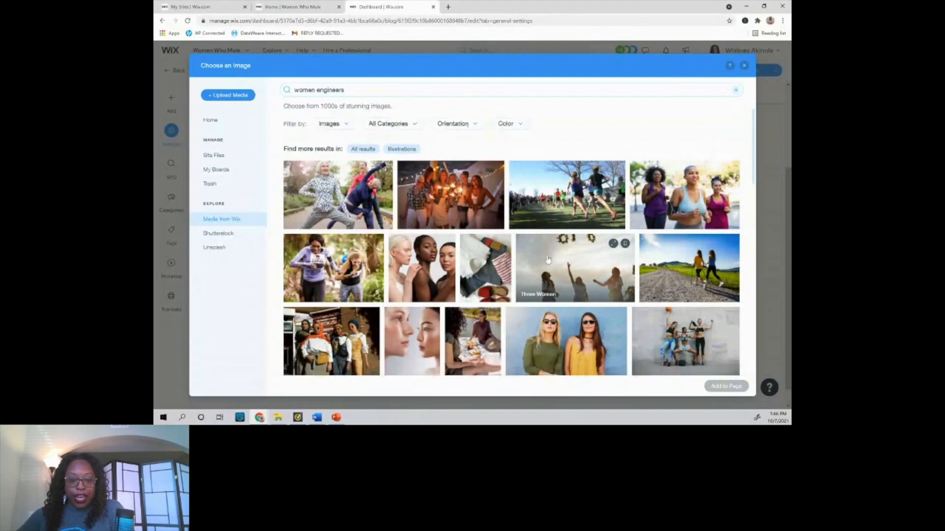
{"action": "scroll", "coordinate": [548, 260], "scroll_direction": "down", "scroll_amount": 5}
{"action": "scroll", "coordinate": [549, 261], "scroll_direction": "down", "scroll_amount": 3}
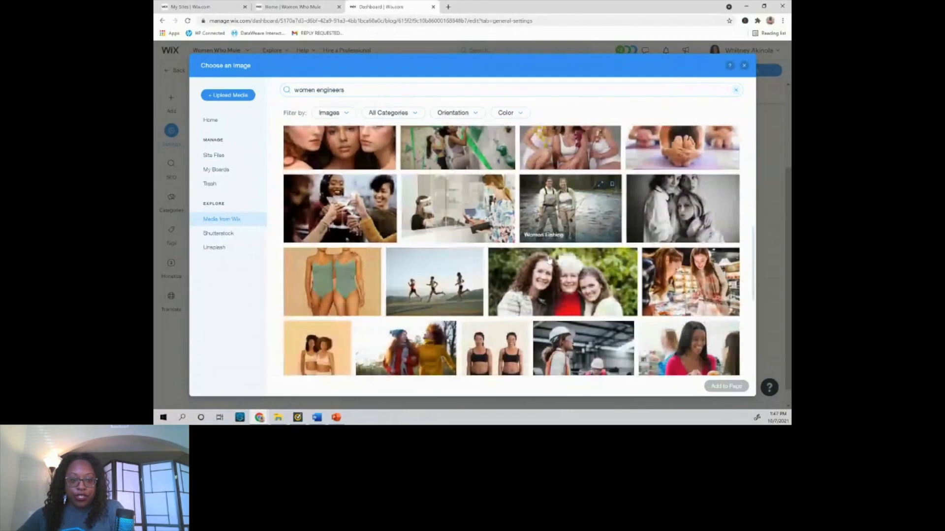
{"action": "scroll", "coordinate": [549, 260], "scroll_direction": "up", "scroll_amount": 10}
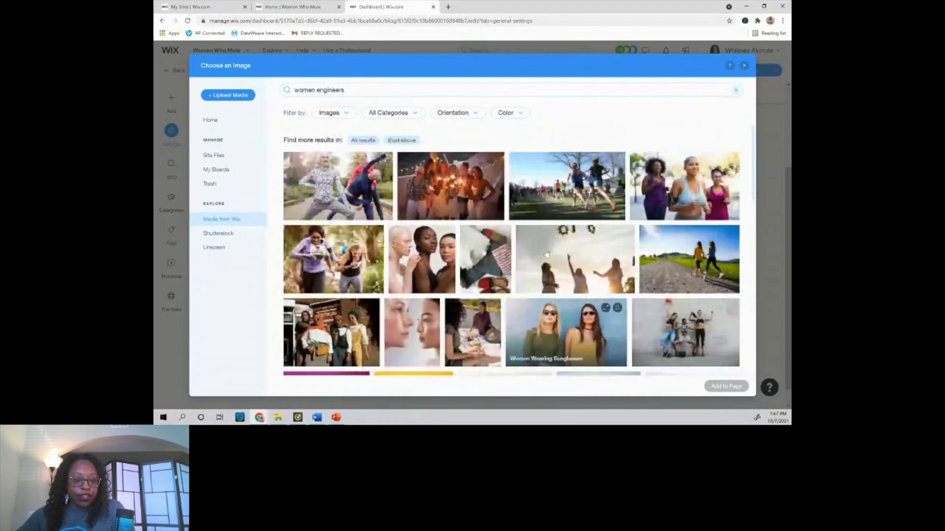
Search the Shutterstock collection for "women"
{"action": "left_click", "coordinate": [218, 233]}
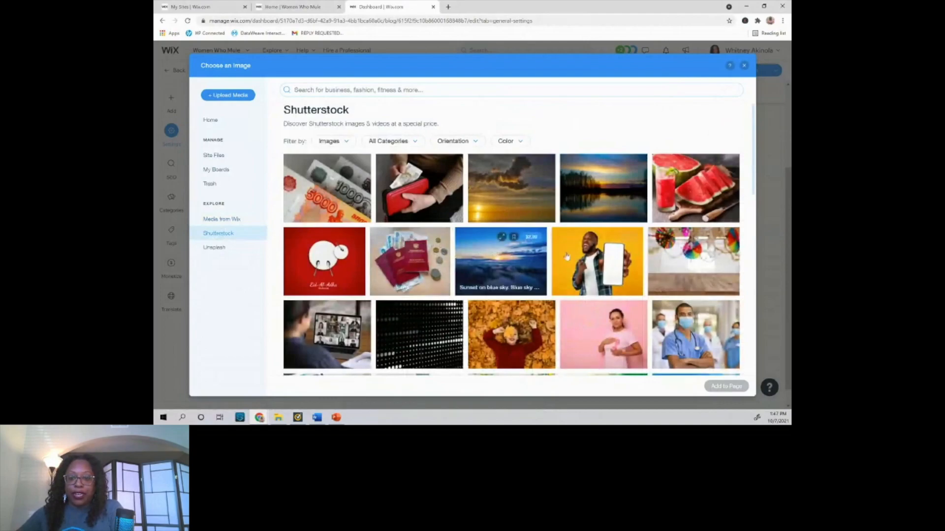
{"action": "left_click", "coordinate": [368, 90]}
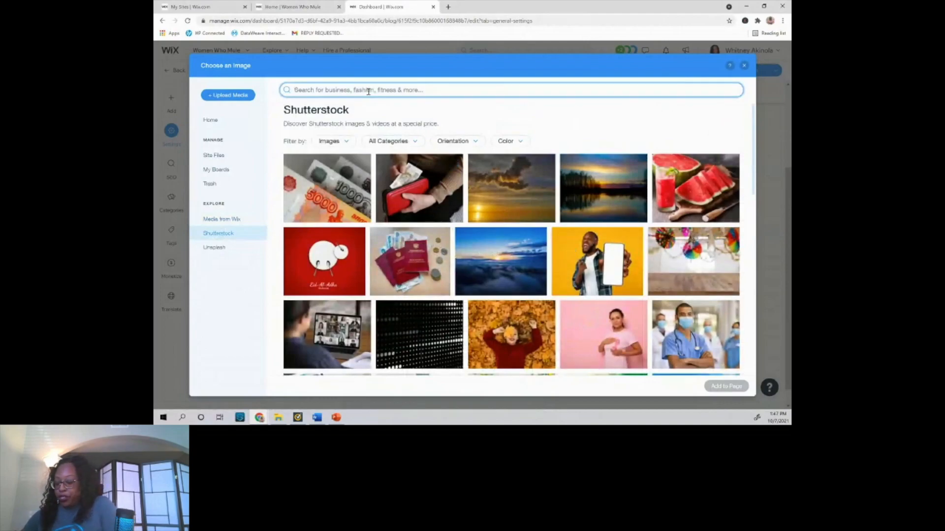
{"action": "type", "text": "women"}
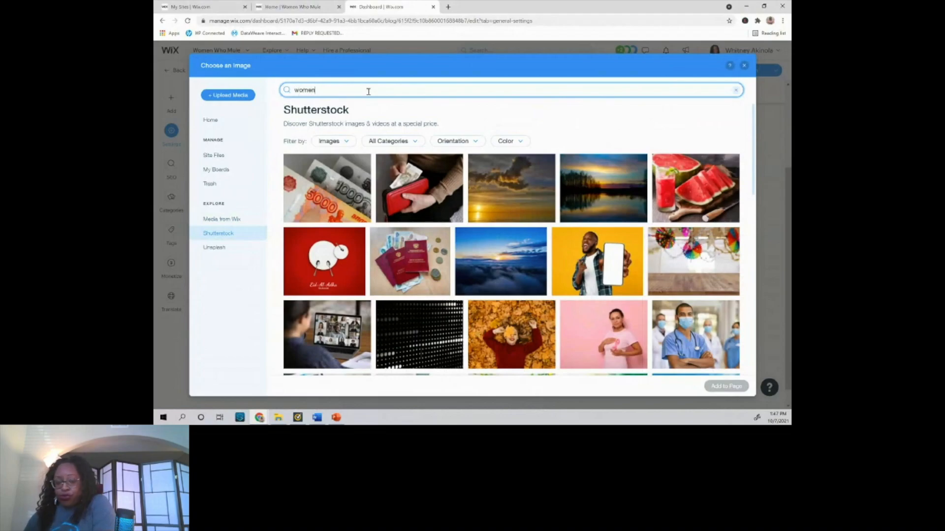
{"action": "key", "text": "Return"}
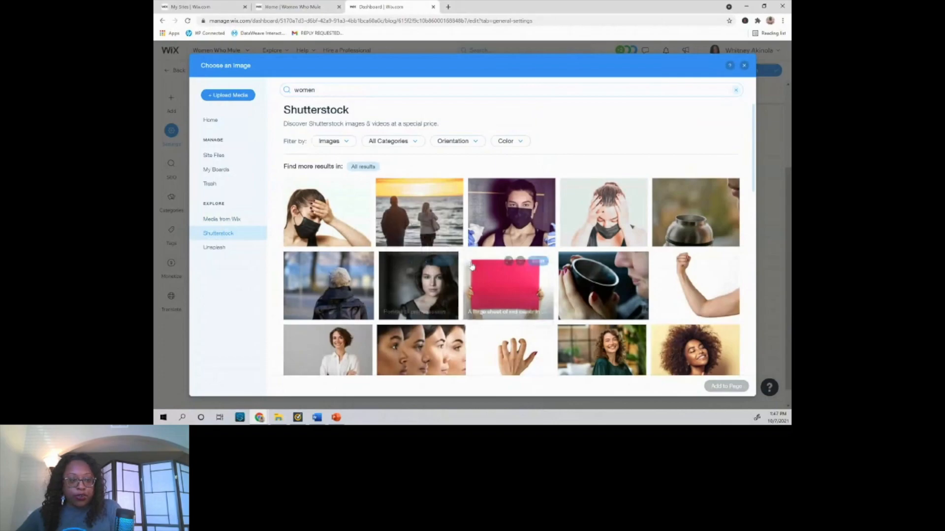
Search the free Unsplash photo collection for "women engineers"
{"action": "left_click", "coordinate": [215, 247]}
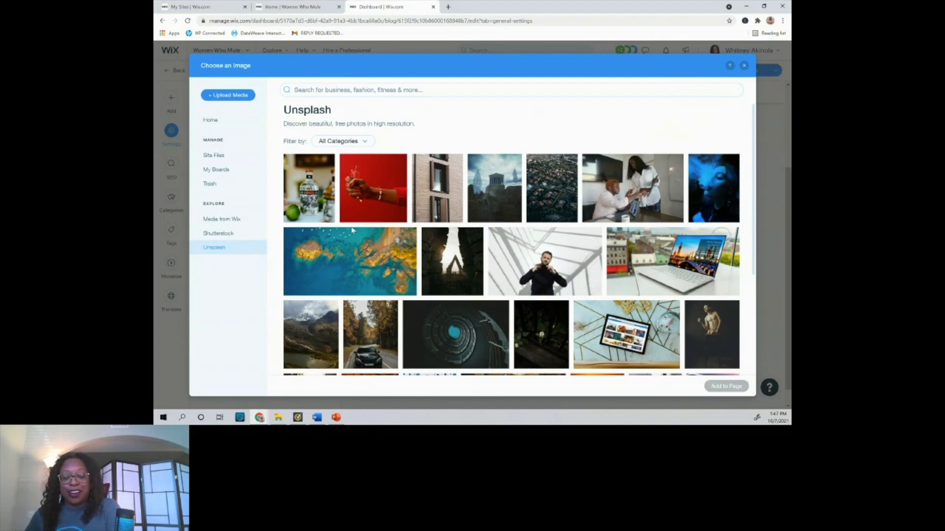
{"action": "mouse_move", "coordinate": [536, 276]}
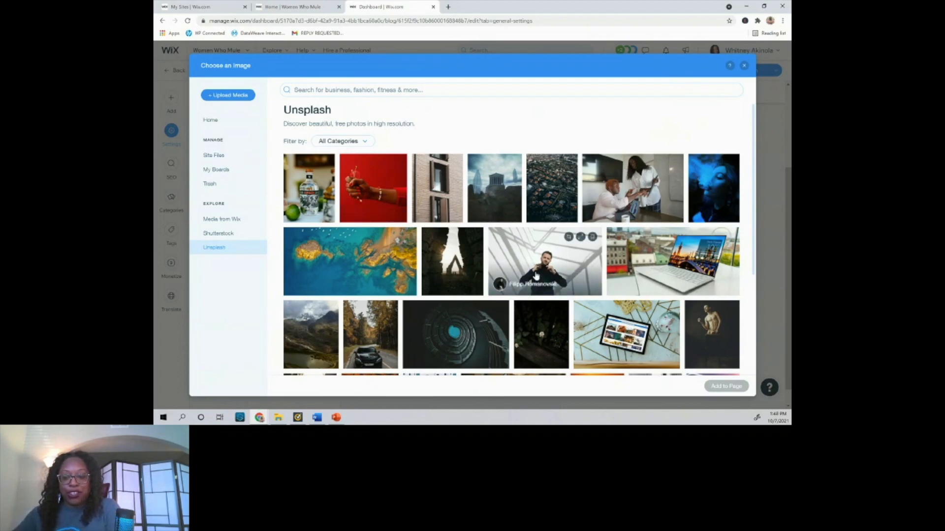
{"action": "scroll", "coordinate": [536, 276], "scroll_direction": "down", "scroll_amount": 2}
{"action": "left_click", "coordinate": [367, 90]}
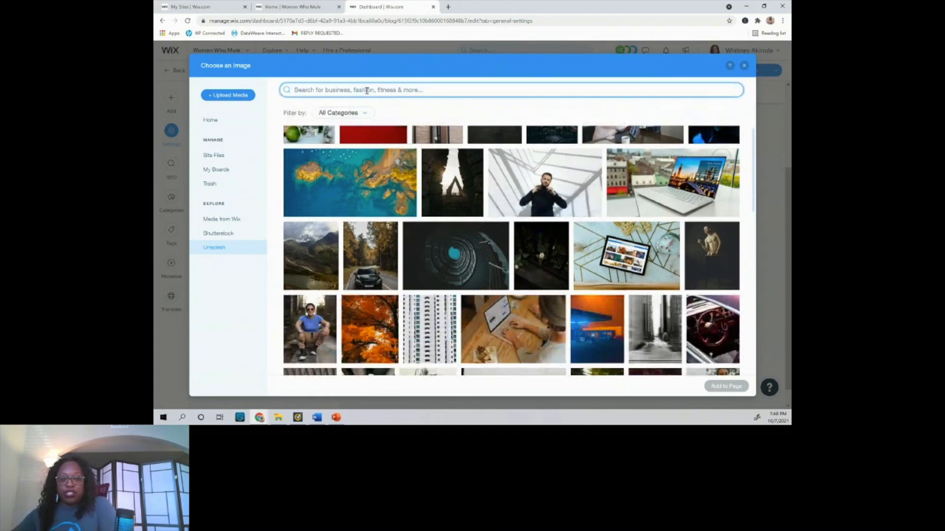
{"action": "type", "text": "women"}
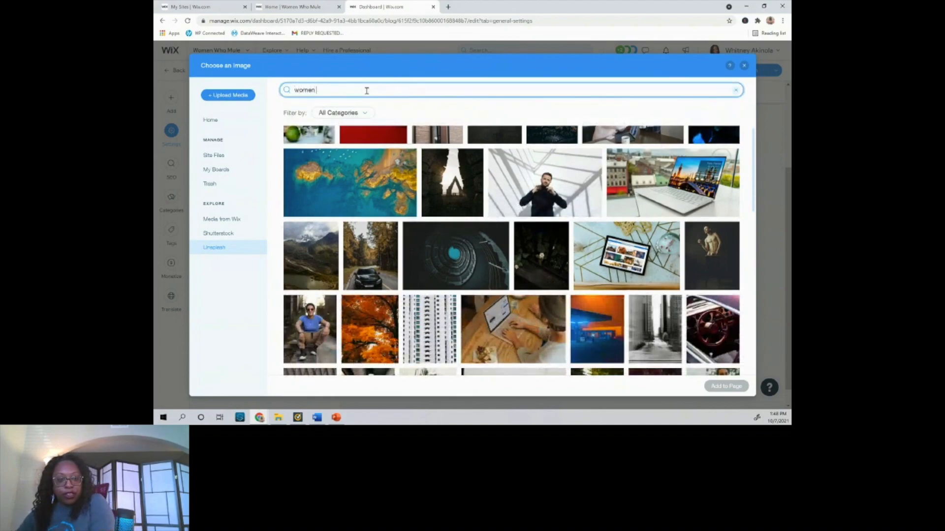
{"action": "type", "text": " engineers"}
{"action": "key", "text": "Return"}
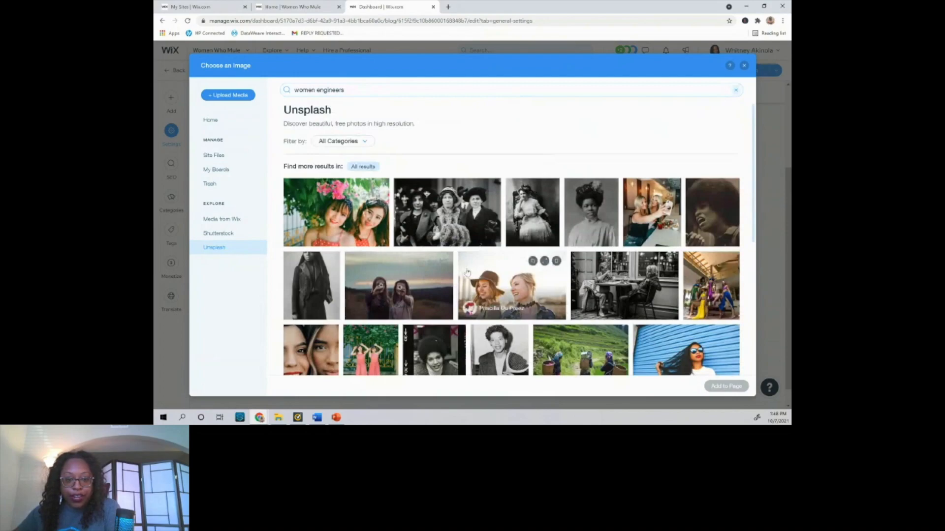
Set the Unsplash photo of a smiling woman behind a laptop with a sticker as the post's cover image
{"action": "scroll", "coordinate": [468, 272], "scroll_direction": "down", "scroll_amount": 6}
{"action": "left_click", "coordinate": [483, 262]}
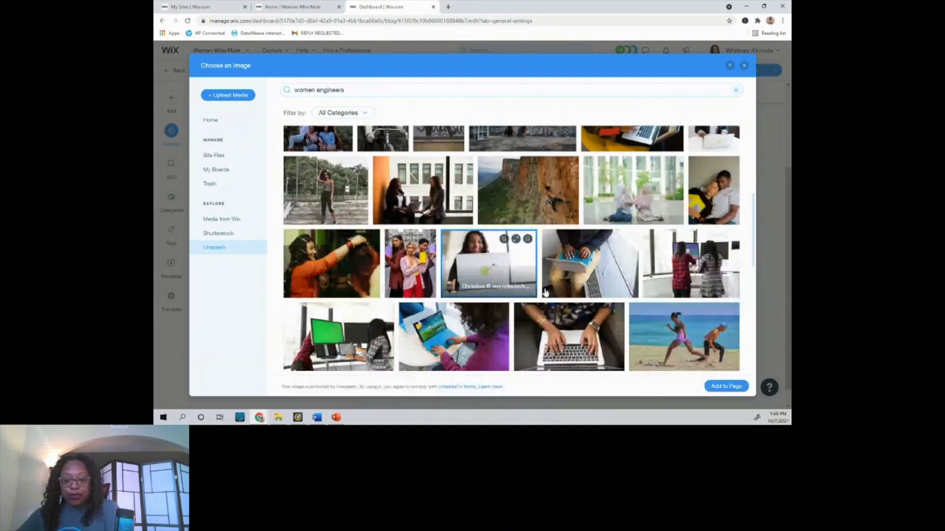
{"action": "left_click", "coordinate": [723, 389]}
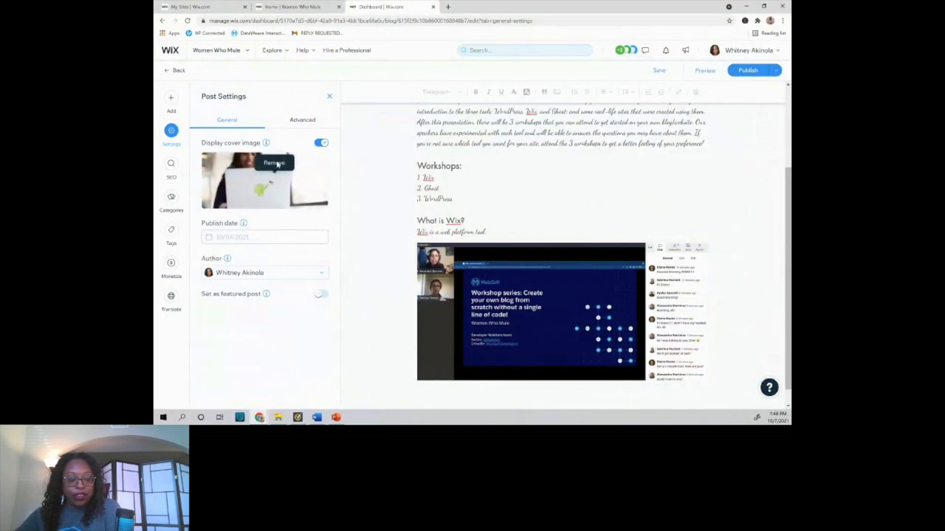
Start a new author for the post with the name WWM and the title WWM Admin
{"action": "mouse_move", "coordinate": [254, 196]}
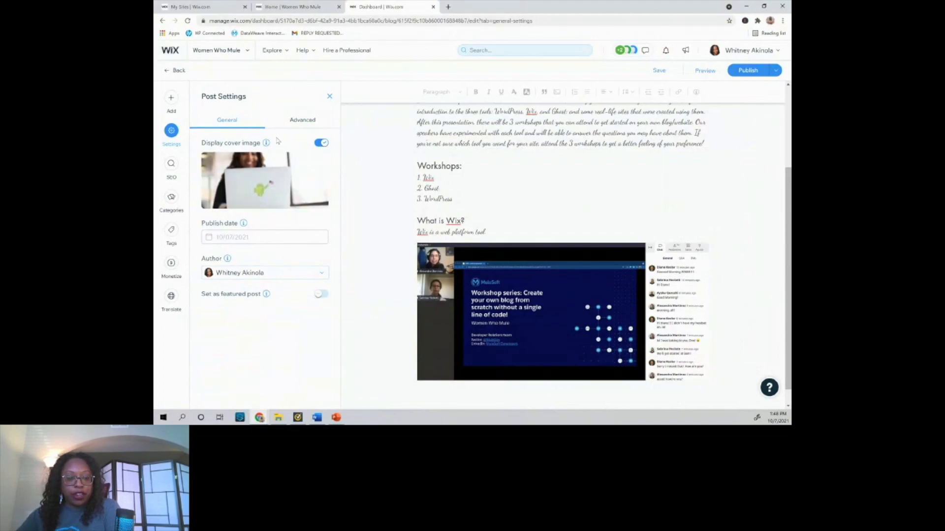
{"action": "left_click", "coordinate": [251, 277]}
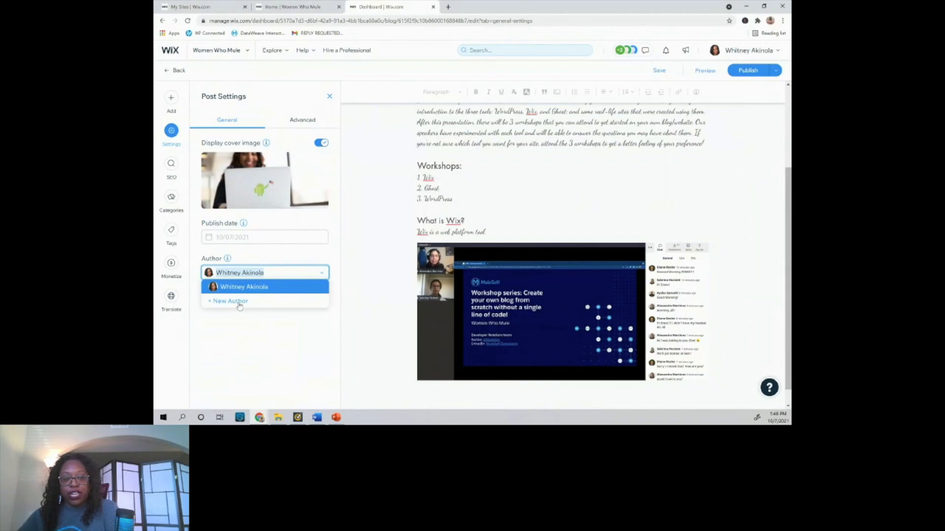
{"action": "left_click", "coordinate": [238, 301]}
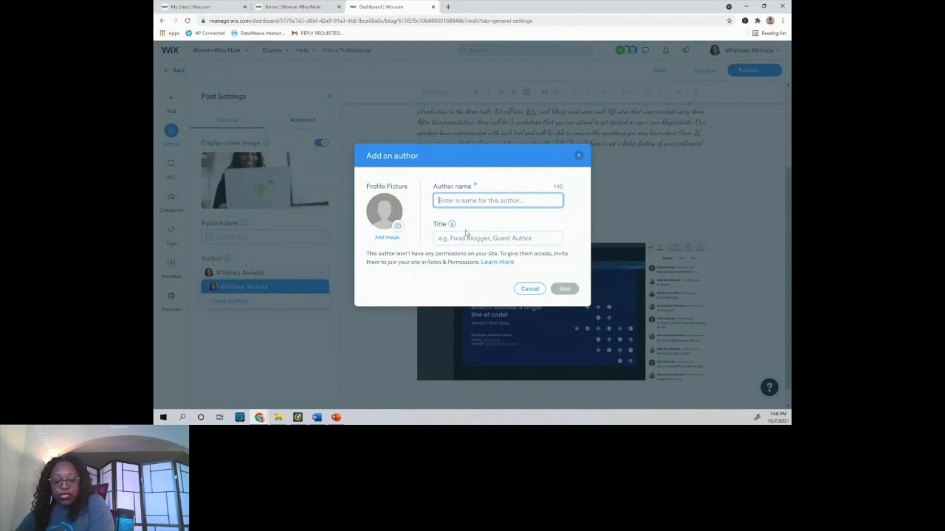
{"action": "type", "text": "WWM"}
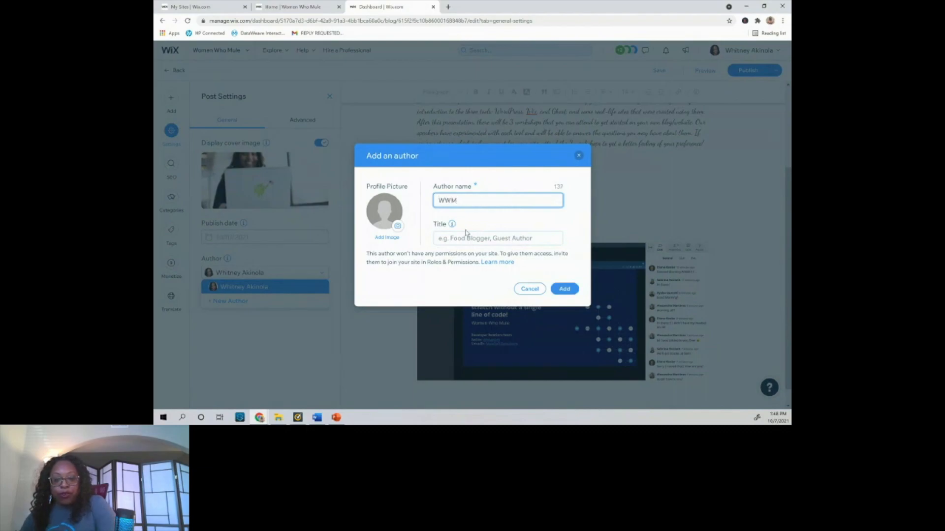
{"action": "left_click", "coordinate": [500, 239]}
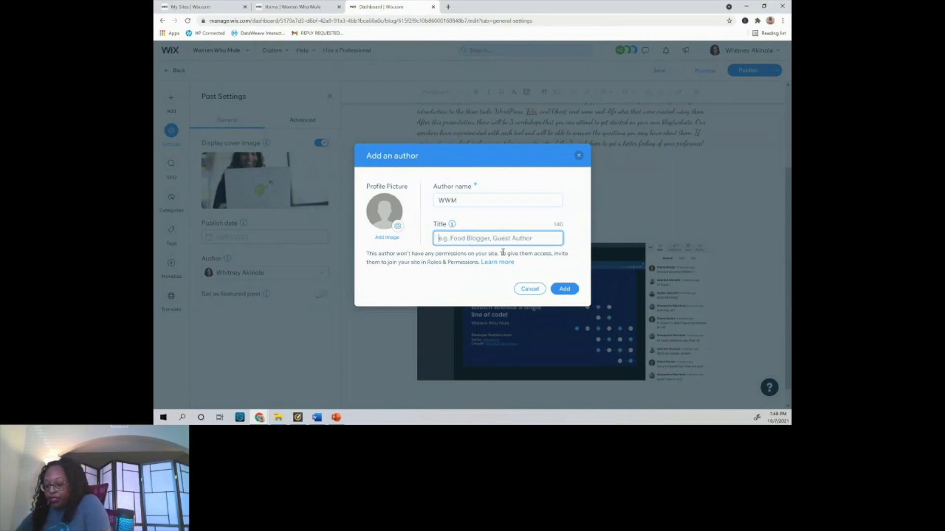
{"action": "type", "text": "WWM Admin"}
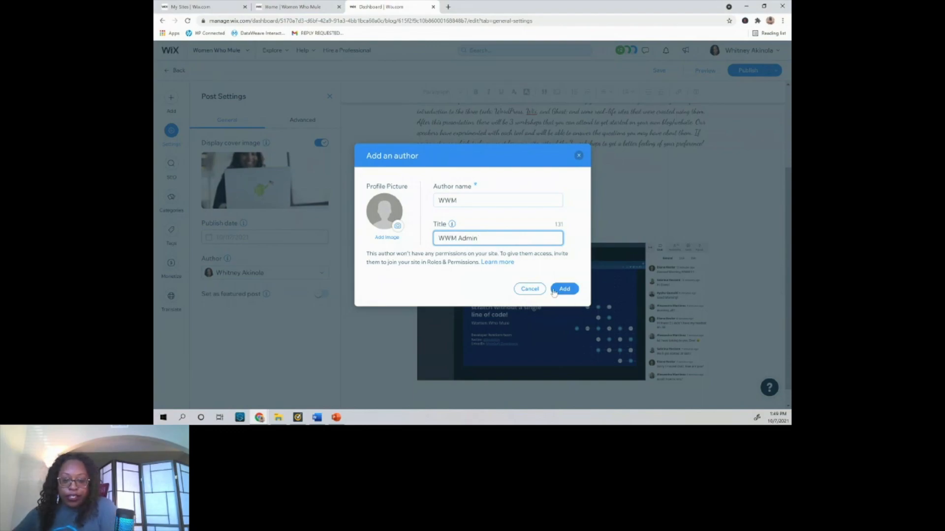
Give the new author the profile picture Women_Who_Mule.png from the site files and add the author to the post
{"action": "left_click", "coordinate": [396, 230]}
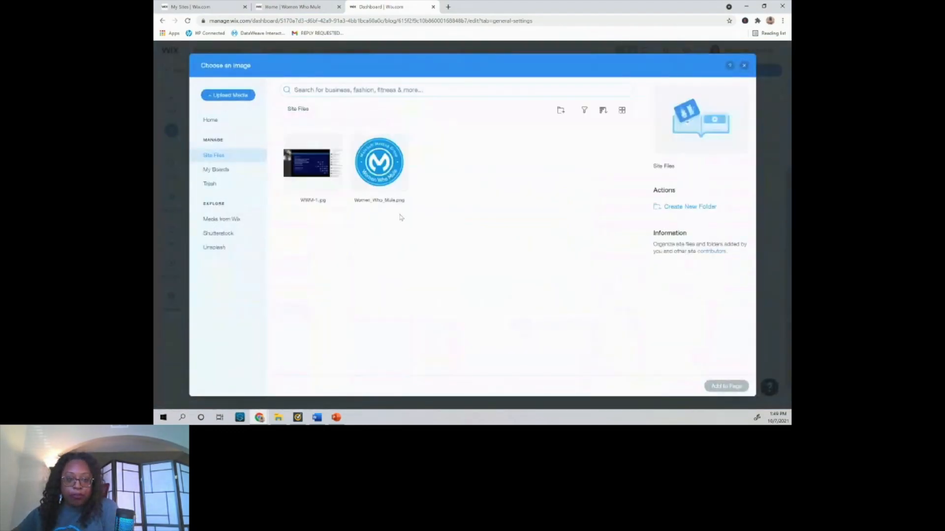
{"action": "left_click", "coordinate": [383, 184]}
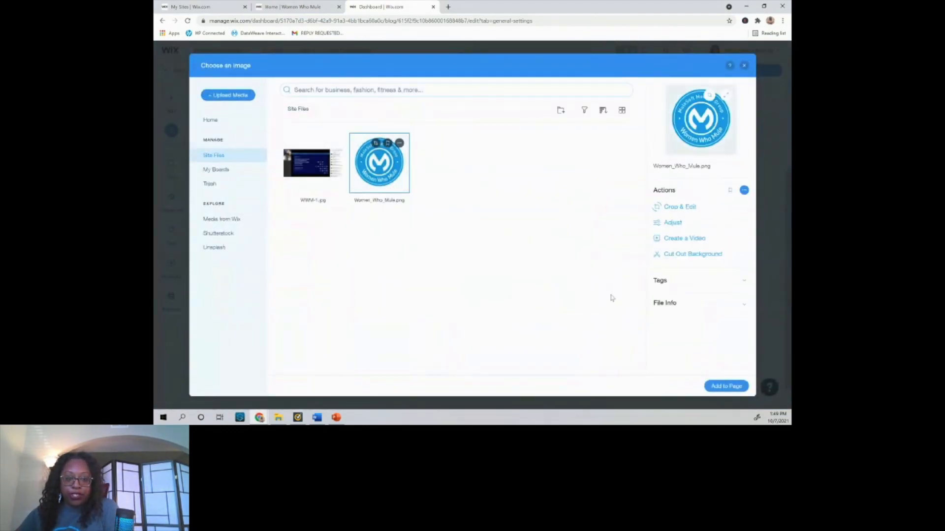
{"action": "left_click", "coordinate": [731, 388]}
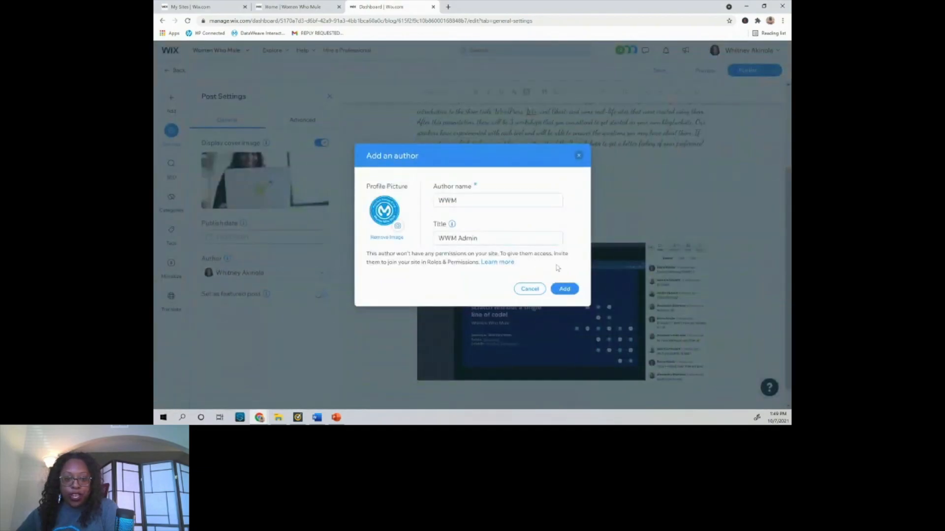
{"action": "left_click", "coordinate": [567, 293]}
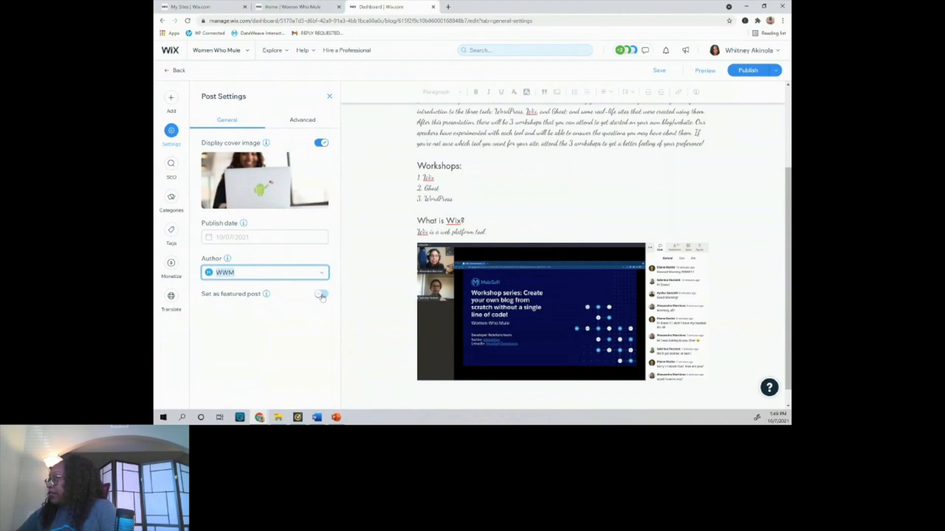
Open the post's advanced settings, examine the description field and review the post's content
{"action": "left_click", "coordinate": [300, 121]}
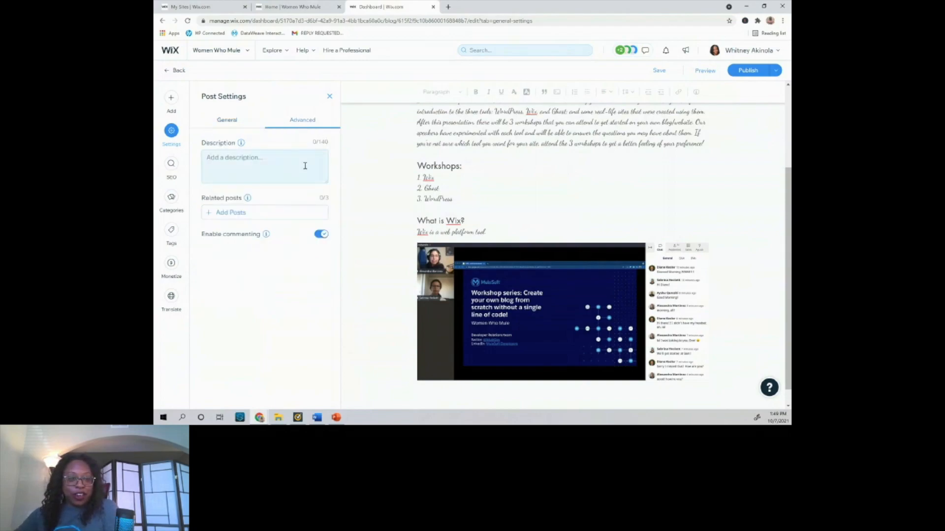
{"action": "left_click", "coordinate": [252, 163]}
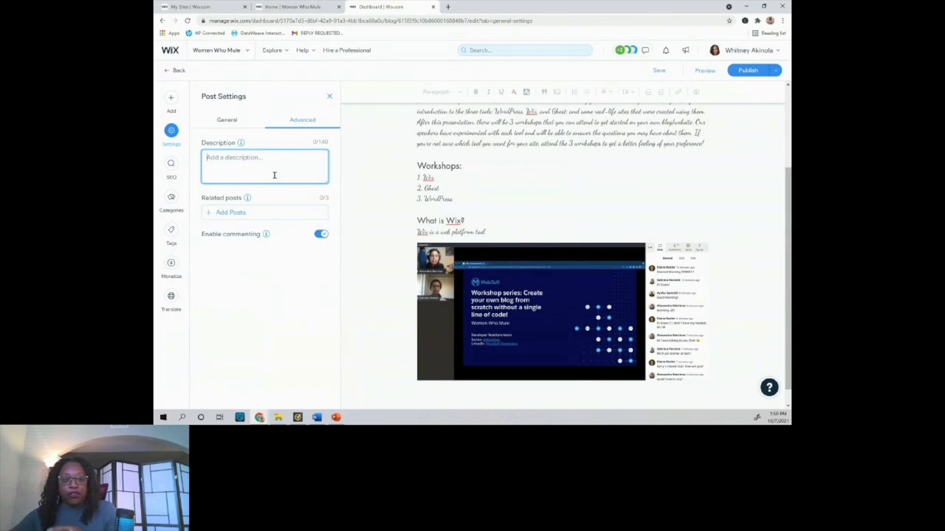
{"action": "left_click", "coordinate": [520, 150]}
{"action": "scroll", "coordinate": [523, 151], "scroll_direction": "down", "scroll_amount": 1}
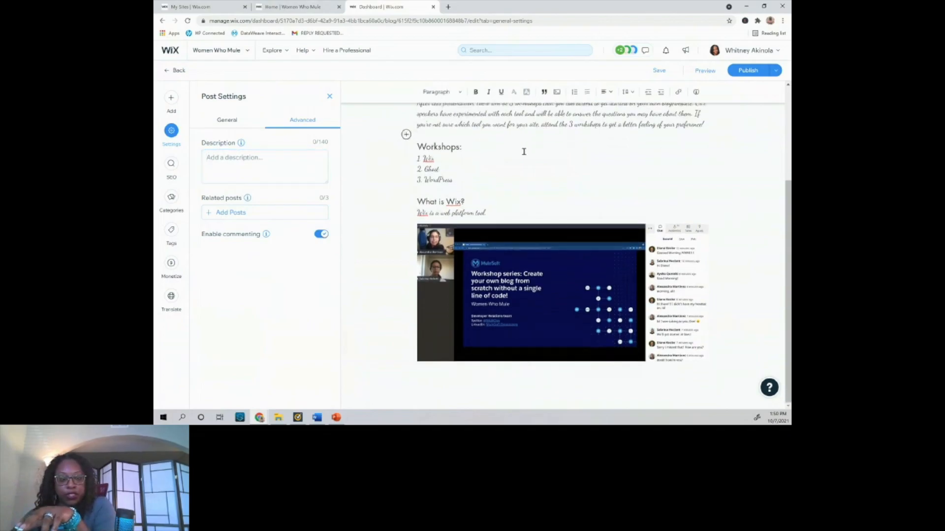
{"action": "scroll", "coordinate": [524, 152], "scroll_direction": "up", "scroll_amount": 3}
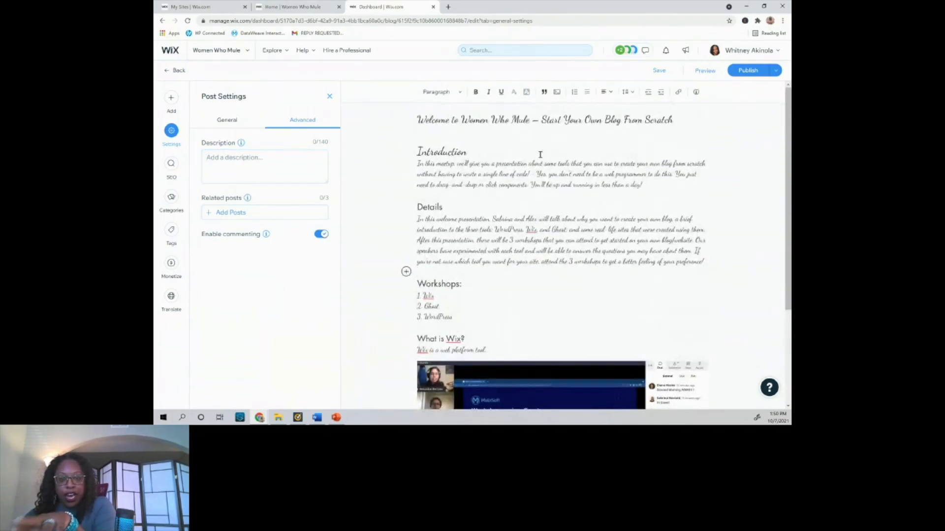
Copy the post's Introduction paragraph into the post's description, up to the field's length limit
{"action": "left_click_drag", "start_coordinate": [641, 185], "coordinate": [418, 164]}
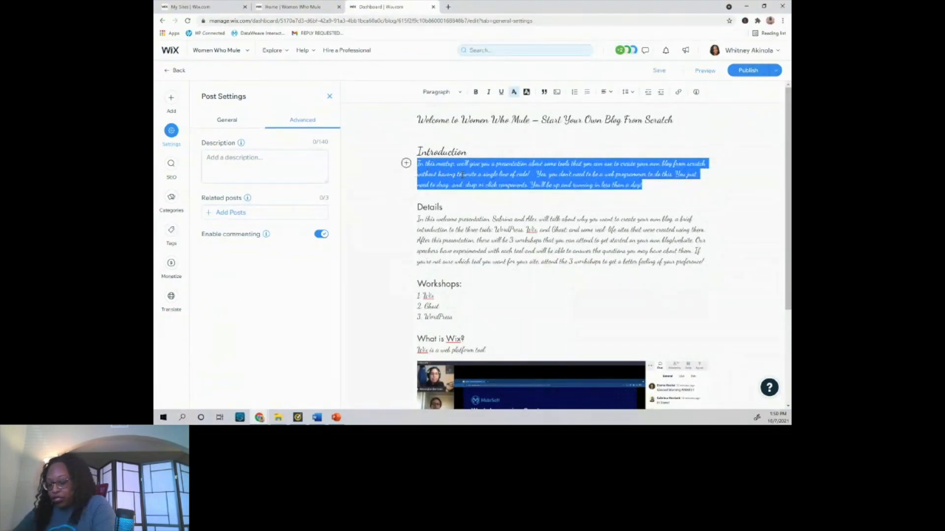
{"action": "left_click", "coordinate": [279, 156]}
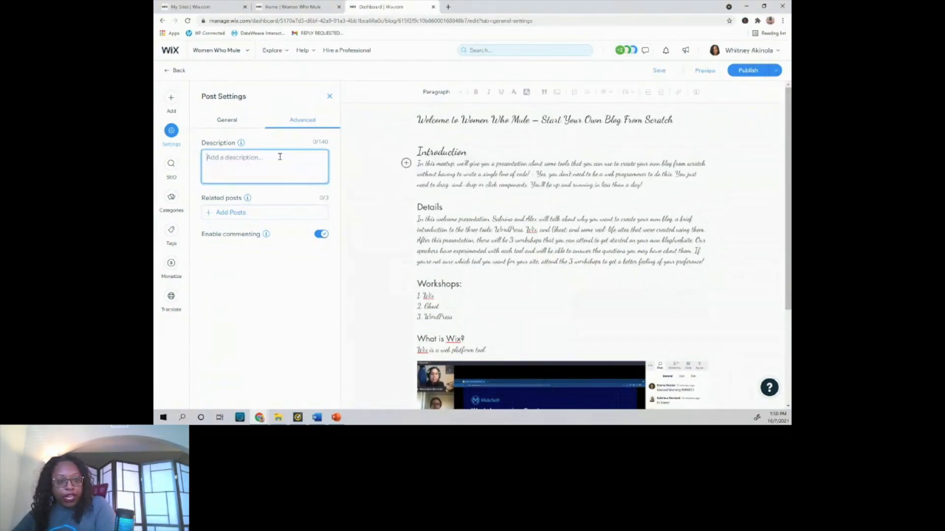
{"action": "type", "text": "In this meetup, we'll give you a presentation about some tools that you can use to create your own blog from scratch without having to write"}
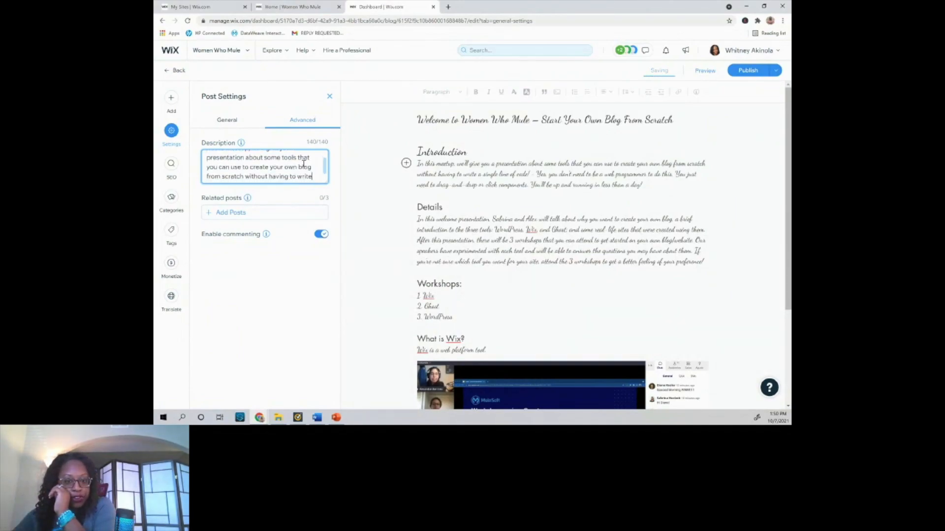
{"action": "scroll", "coordinate": [304, 164], "scroll_direction": "up", "scroll_amount": 1}
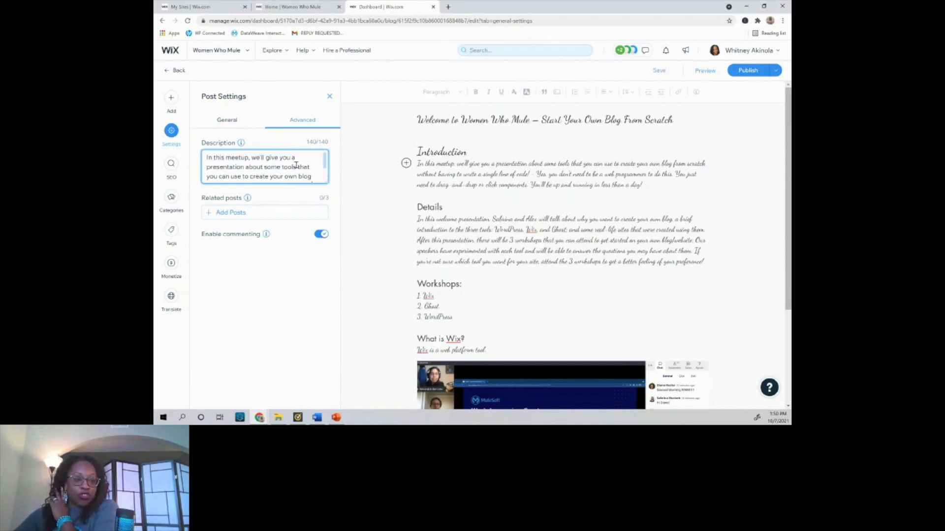
Add "How AI is changing personal data tracking" as a related post
{"action": "left_click", "coordinate": [223, 213]}
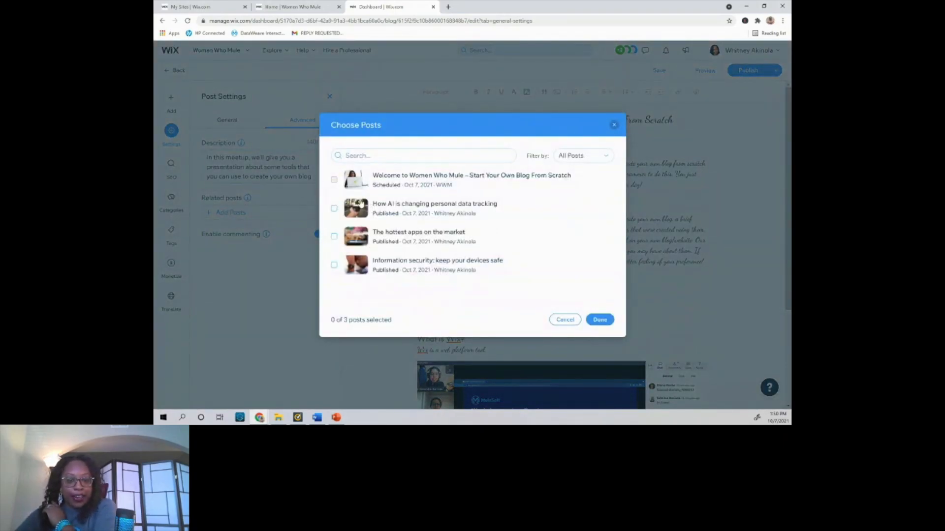
{"action": "left_click", "coordinate": [334, 208]}
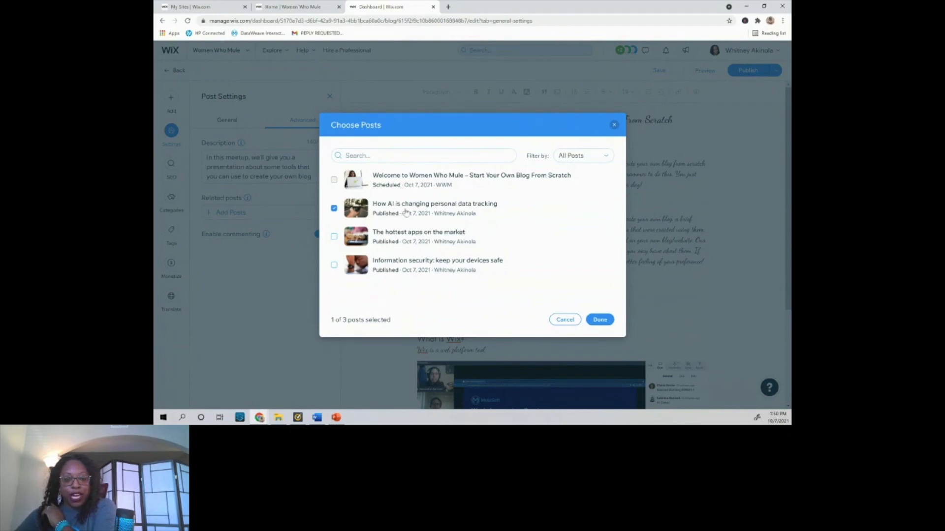
{"action": "left_click", "coordinate": [594, 321]}
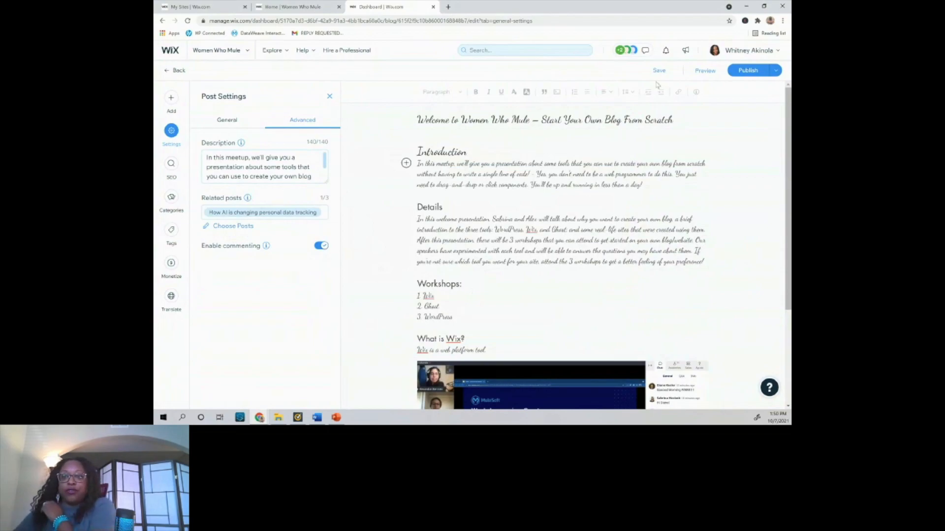
Preview the post and examine its author line, title, body text, image and subscribe form, and close the preview
{"action": "left_click", "coordinate": [705, 70]}
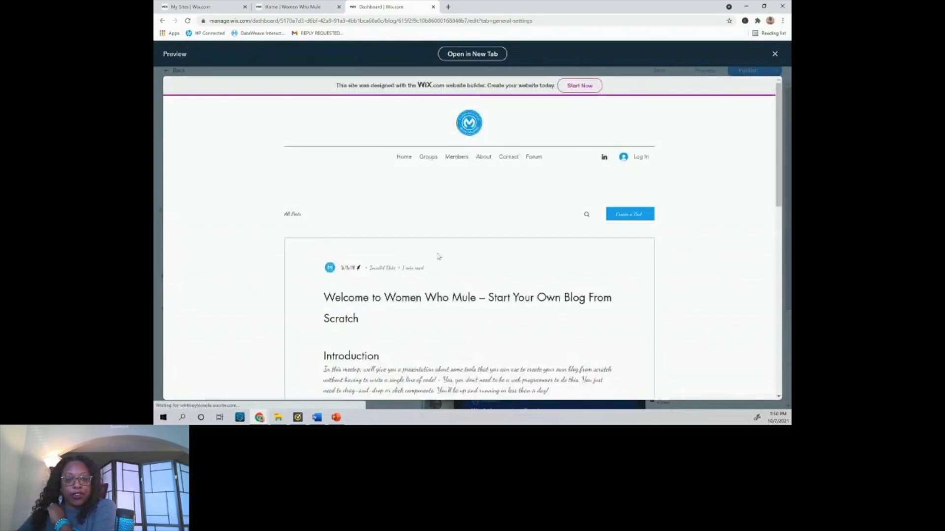
{"action": "scroll", "coordinate": [439, 256], "scroll_direction": "down", "scroll_amount": 2}
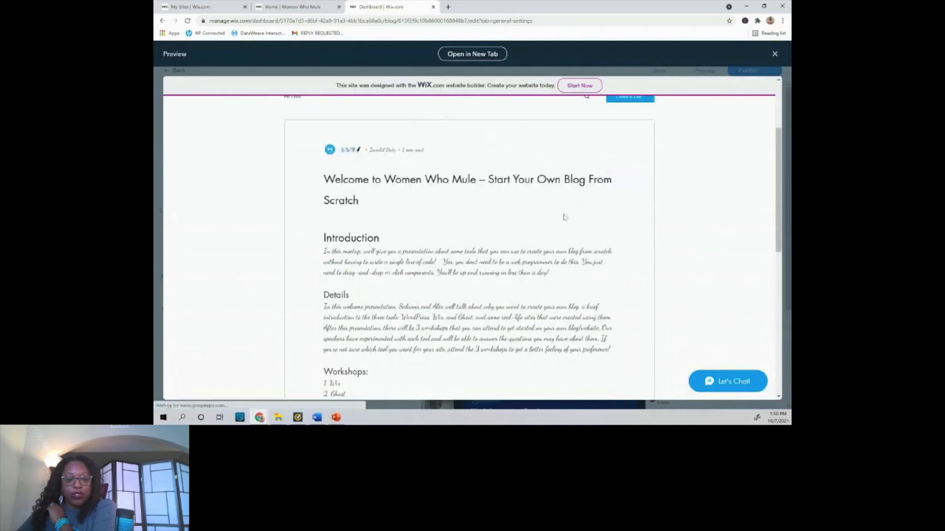
{"action": "scroll", "coordinate": [409, 147], "scroll_direction": "down", "scroll_amount": 1}
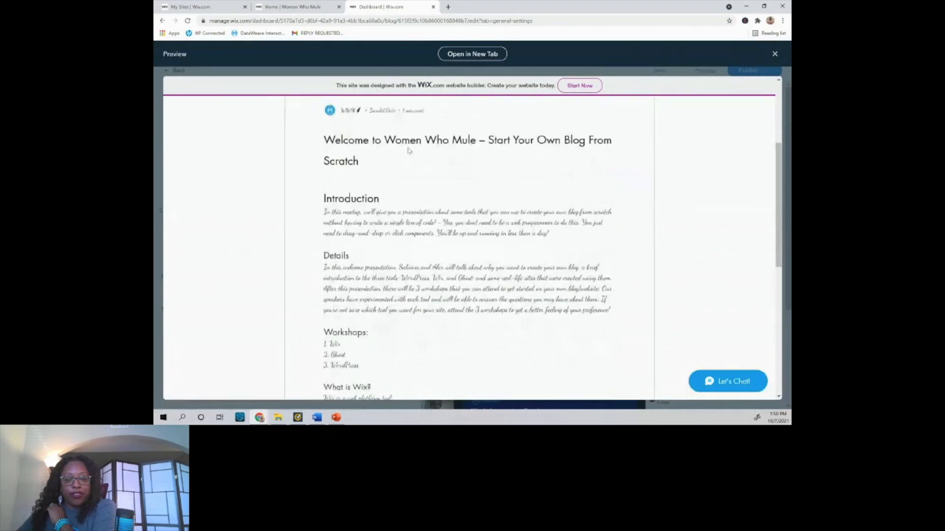
{"action": "left_click_drag", "start_coordinate": [396, 140], "coordinate": [597, 144]}
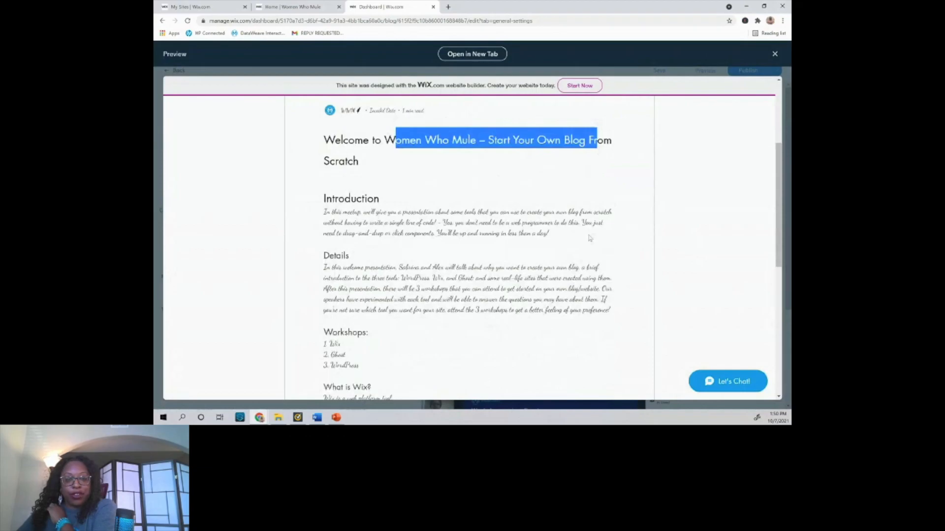
{"action": "scroll", "coordinate": [590, 238], "scroll_direction": "down", "scroll_amount": 7}
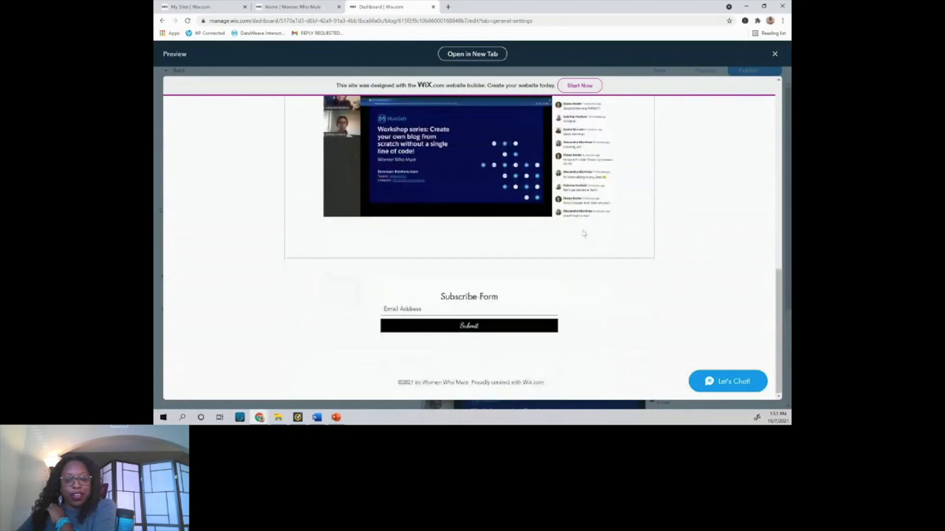
{"action": "scroll", "coordinate": [584, 233], "scroll_direction": "up", "scroll_amount": 3}
{"action": "scroll", "coordinate": [584, 233], "scroll_direction": "down", "scroll_amount": 3}
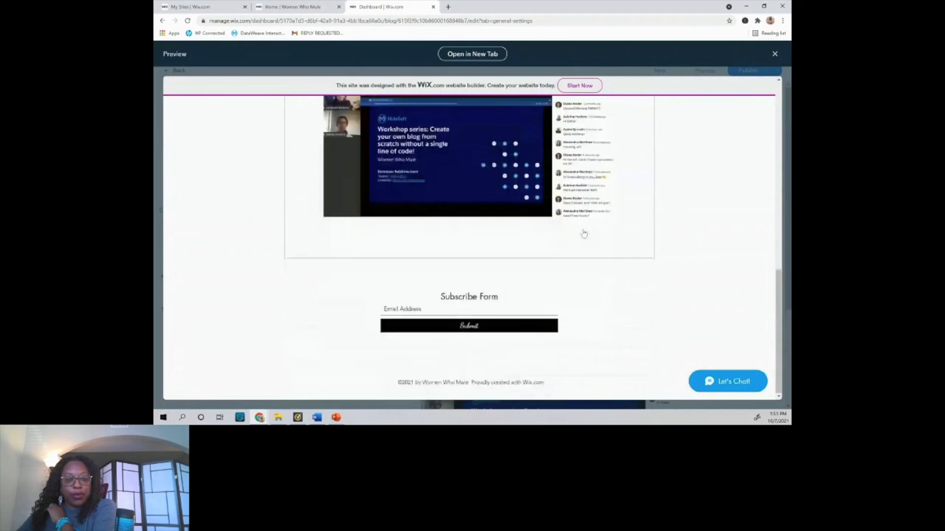
{"action": "scroll", "coordinate": [584, 234], "scroll_direction": "up", "scroll_amount": 1}
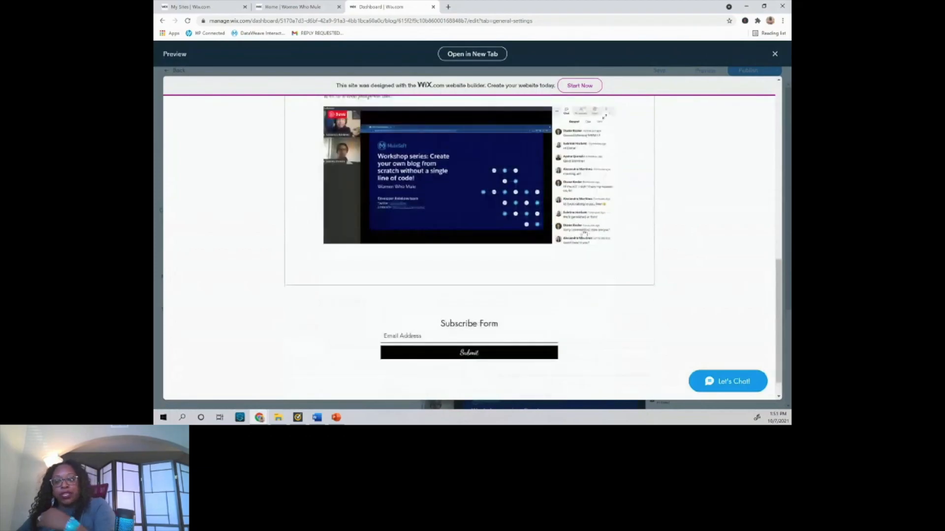
{"action": "scroll", "coordinate": [588, 229], "scroll_direction": "up", "scroll_amount": 5}
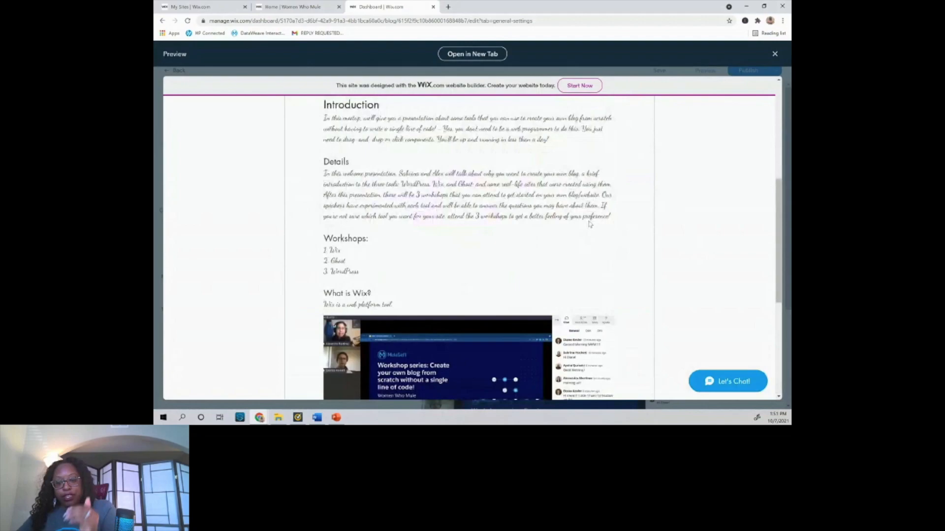
{"action": "scroll", "coordinate": [590, 224], "scroll_direction": "down", "scroll_amount": 6}
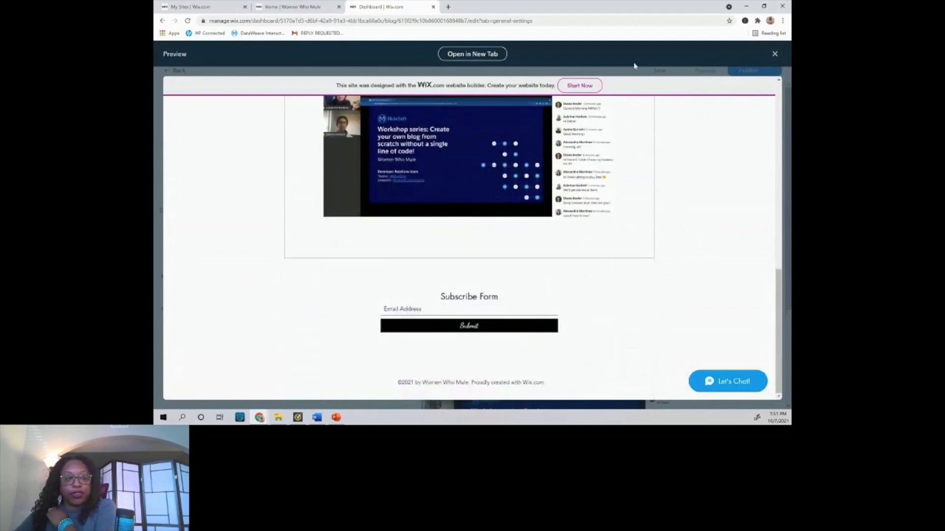
{"action": "left_click", "coordinate": [775, 54]}
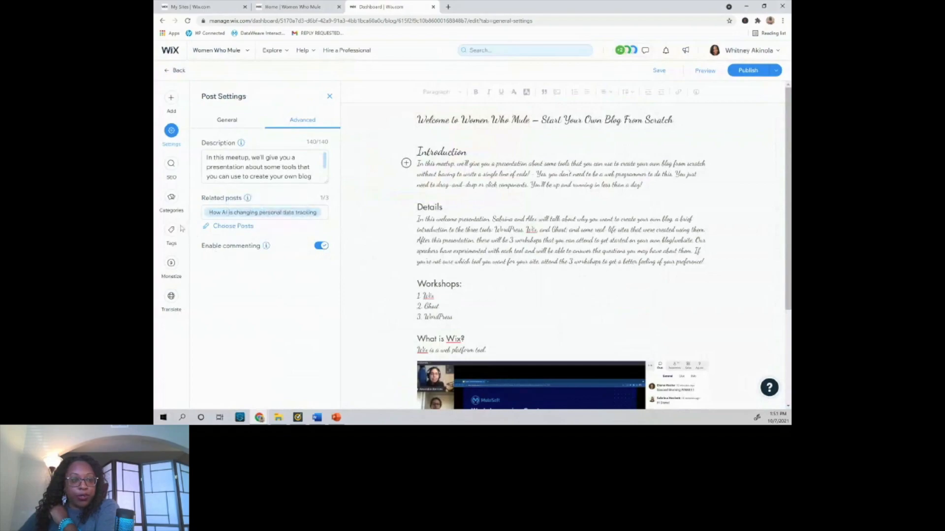
In the post's SEO settings, shorten the title tag to "Start Your Own Blog From Scratch"
{"action": "left_click", "coordinate": [171, 167]}
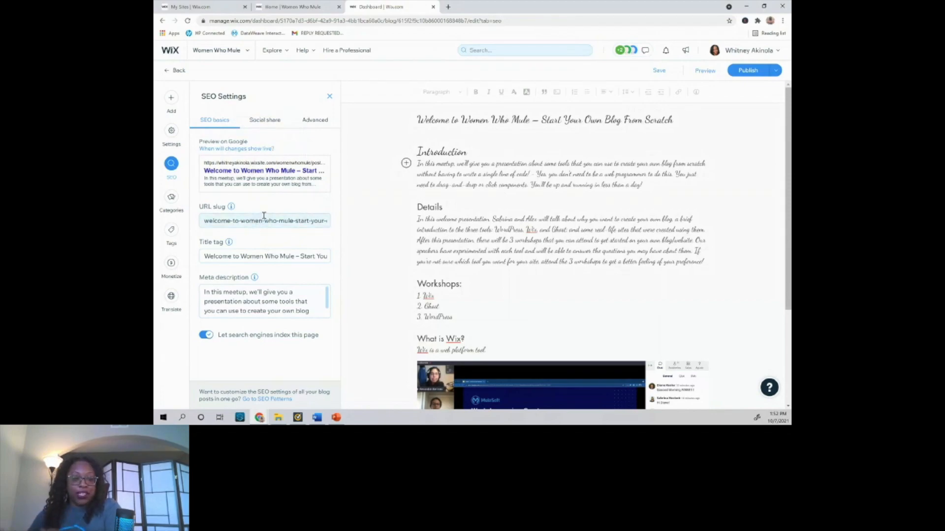
{"action": "left_click", "coordinate": [297, 256]}
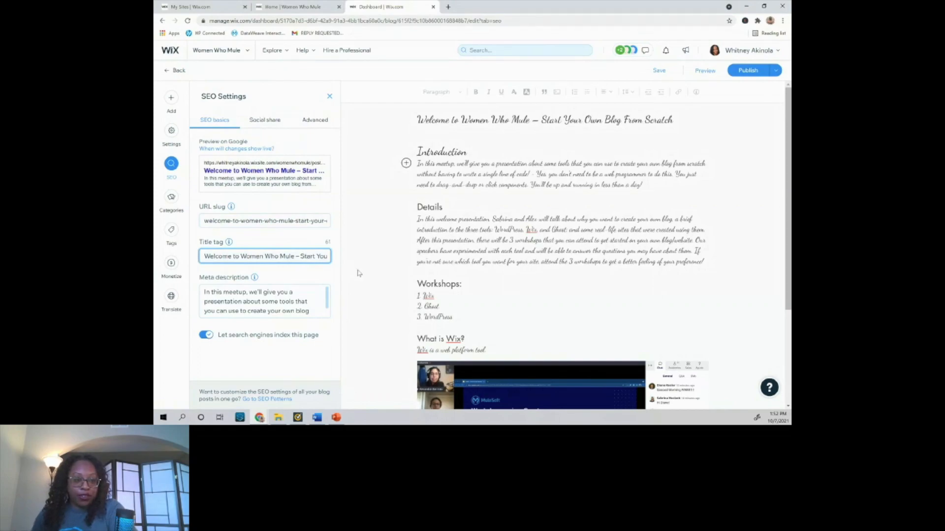
{"action": "key", "text": "BackSpace"}
{"action": "key", "text": "BackSpace"}
{"action": "key", "text": "BackSpace"}
{"action": "key", "text": "BackSpace"}
{"action": "key", "text": "BackSpace"}
{"action": "key", "text": "BackSpace"}
{"action": "key", "text": "BackSpace"}
{"action": "key", "text": "BackSpace"}
{"action": "key", "text": "BackSpace"}
{"action": "key", "text": "BackSpace"}
{"action": "key", "text": "BackSpace"}
{"action": "key", "text": "BackSpace"}
{"action": "key", "text": "BackSpace"}
{"action": "key", "text": "BackSpace"}
{"action": "key", "text": "BackSpace"}
{"action": "key", "text": "BackSpace"}
{"action": "key", "text": "BackSpace"}
{"action": "key", "text": "BackSpace"}
{"action": "key", "text": "BackSpace"}
{"action": "key", "text": "BackSpace"}
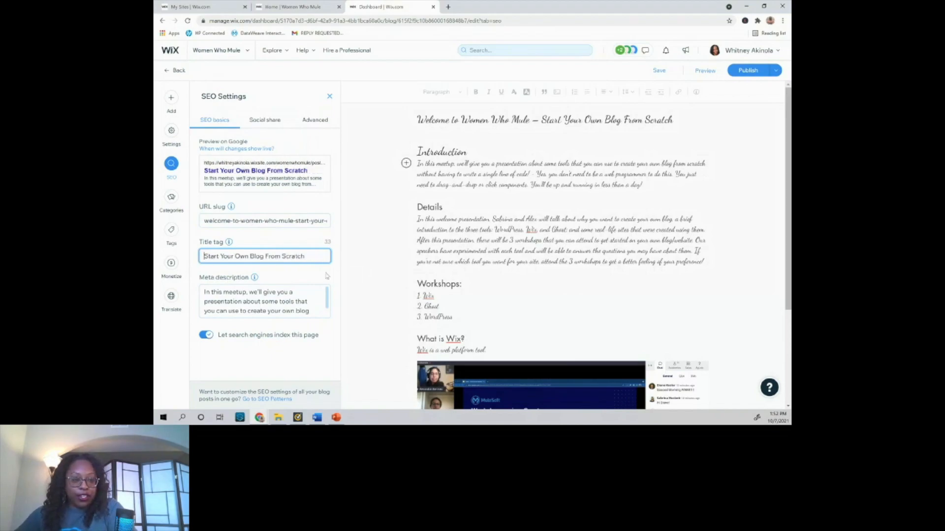
Insert "Tech" before "Blog" in the title tag to make it "Start Your Own Tech Blog From Scratch"
{"action": "left_click_drag", "start_coordinate": [209, 256], "coordinate": [304, 256]}
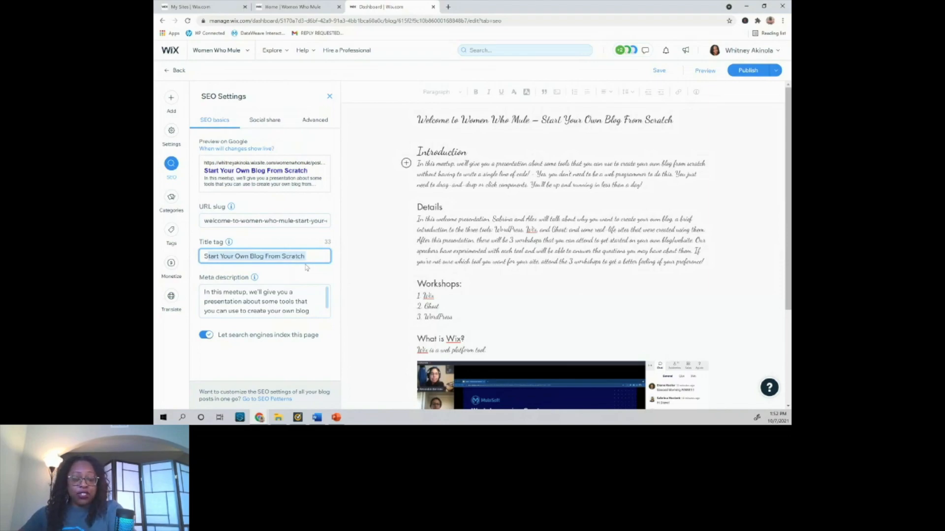
{"action": "left_click", "coordinate": [252, 256]}
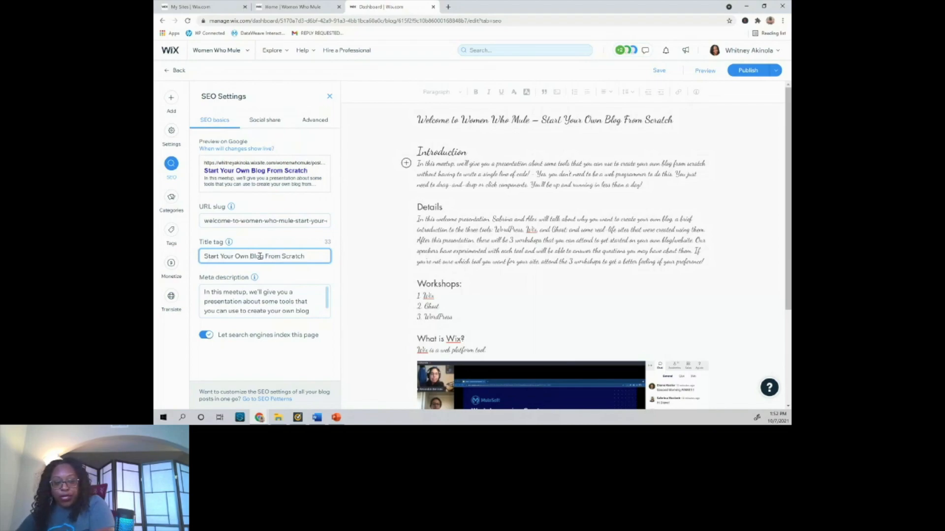
{"action": "type", "text": "Tech"}
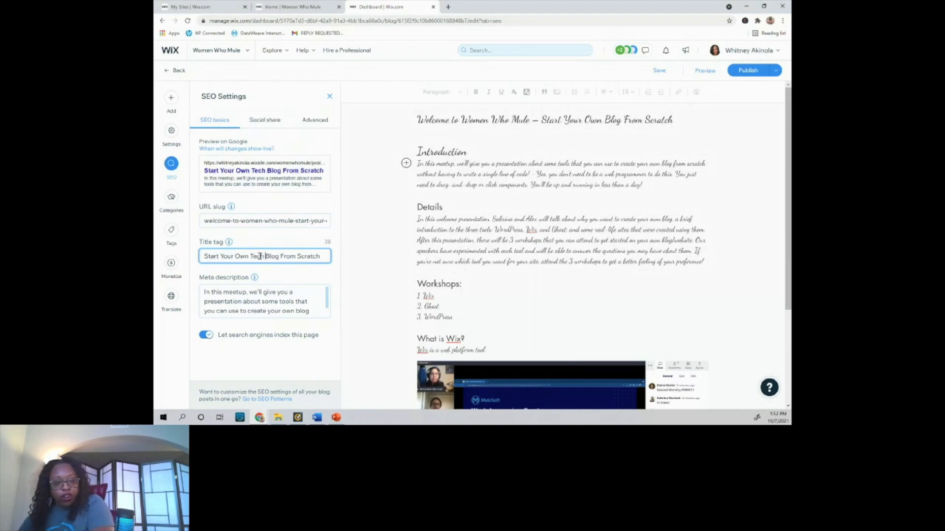
Try "MuleSoft" in place of "Tech" in the title tag, and restore "Tech"
{"action": "key", "text": "BackSpace"}
{"action": "key", "text": "BackSpace"}
{"action": "key", "text": "BackSpace"}
{"action": "key", "text": "BackSpace"}
{"action": "key", "text": "BackSpace"}
{"action": "type", "text": "MuleSoft"}
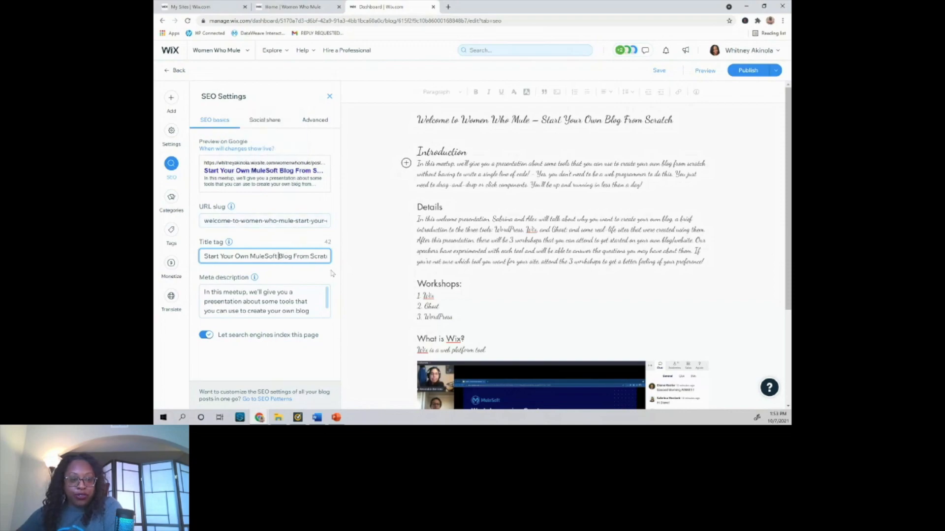
{"action": "key", "text": "BackSpace"}
{"action": "key", "text": "BackSpace"}
{"action": "key", "text": "BackSpace"}
{"action": "key", "text": "BackSpace"}
{"action": "key", "text": "BackSpace"}
{"action": "key", "text": "BackSpace"}
{"action": "key", "text": "BackSpace"}
{"action": "key", "text": "BackSpace"}
{"action": "key", "text": "BackSpace"}
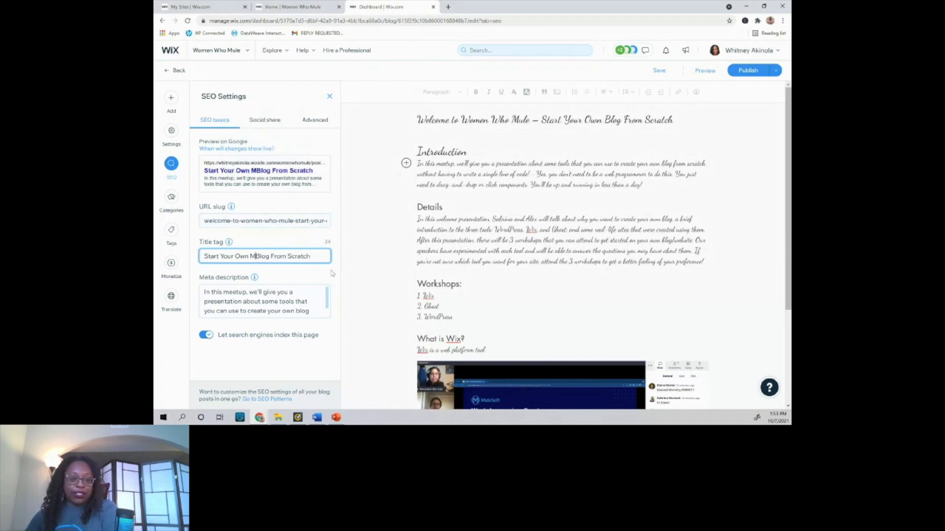
{"action": "type", "text": "Tech"}
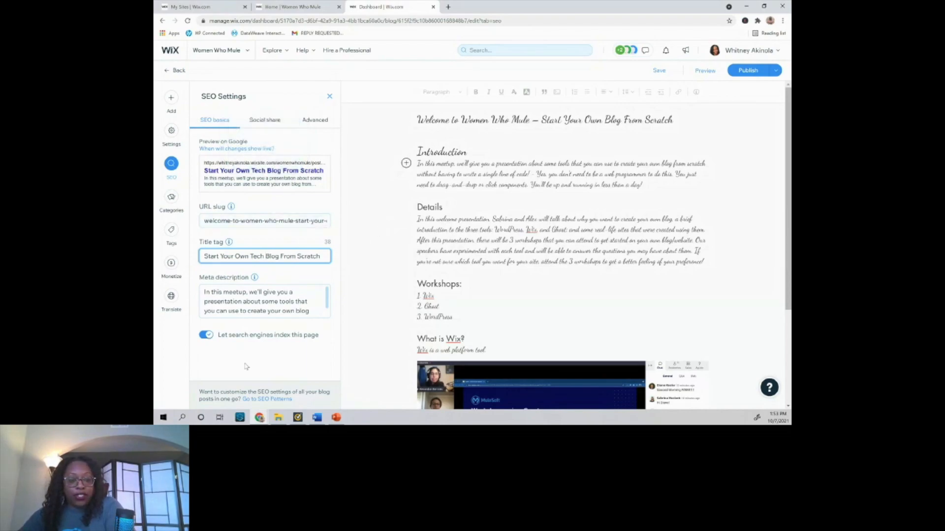
Replace the meta description with "Join Women Who Mule as they teach how to start your own MuleSoft blog from scratch."
{"action": "left_click", "coordinate": [306, 294]}
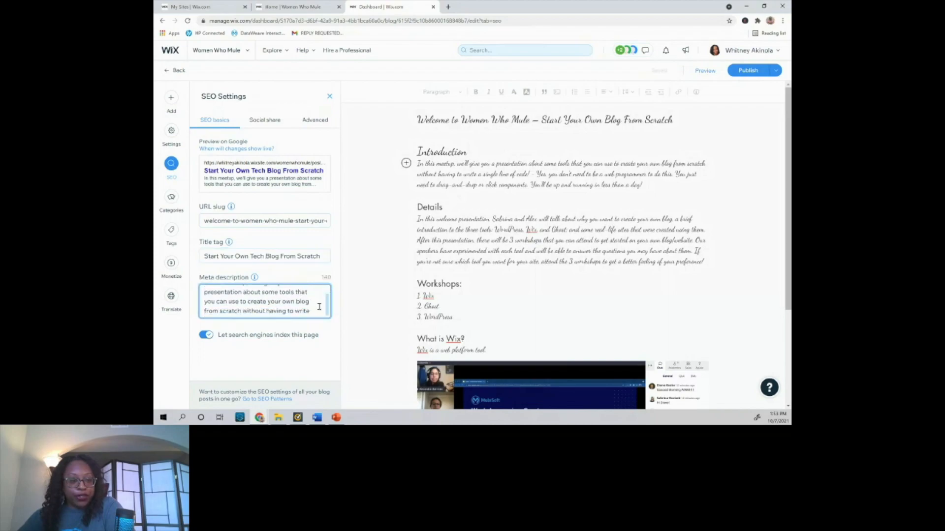
{"action": "left_click_drag", "start_coordinate": [318, 311], "coordinate": [251, 302]}
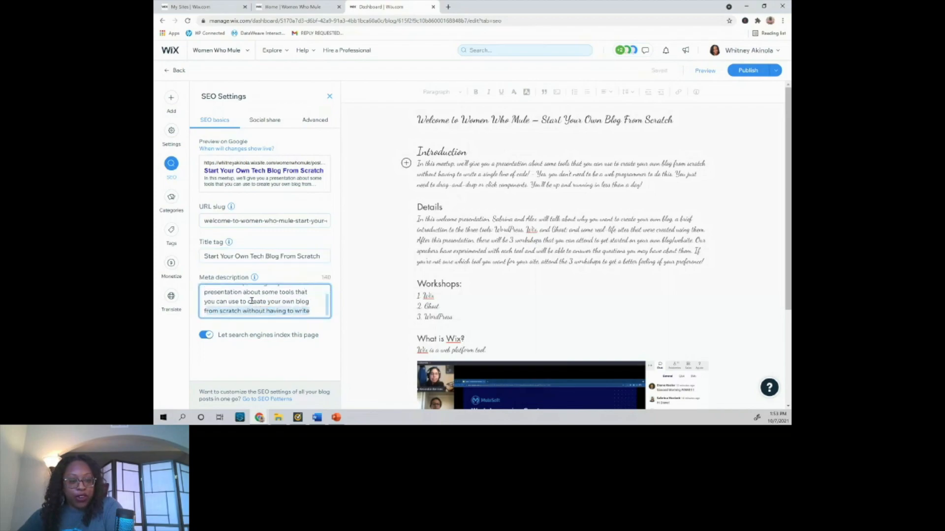
{"action": "scroll", "coordinate": [252, 301], "scroll_direction": "up", "scroll_amount": 1}
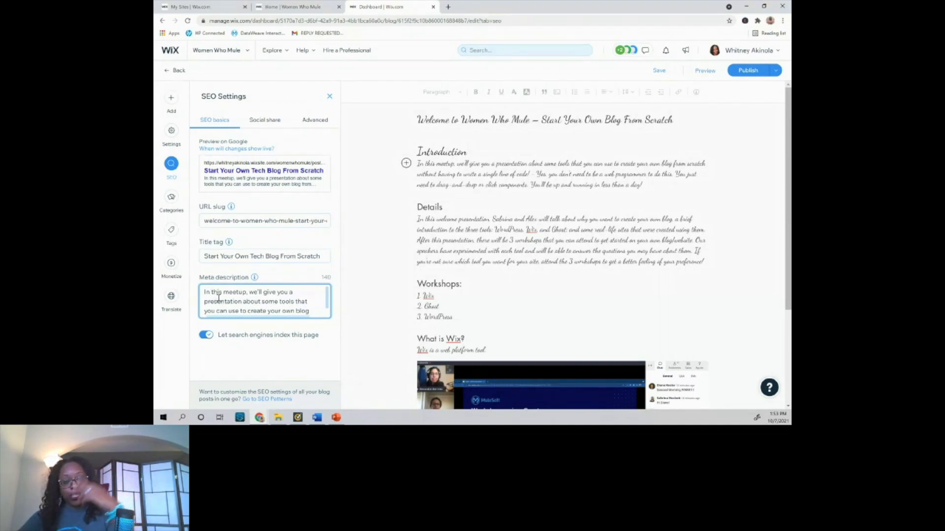
{"action": "left_click_drag", "start_coordinate": [204, 291], "coordinate": [376, 343]}
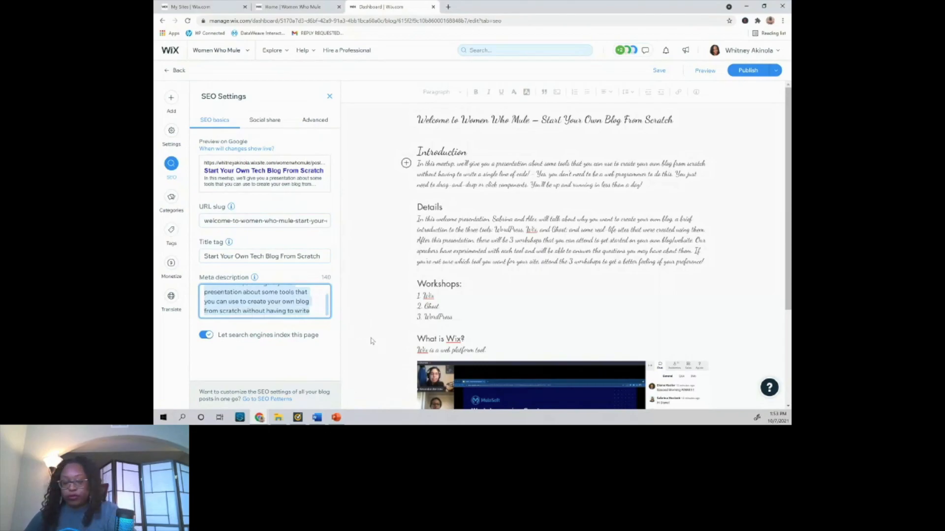
{"action": "key", "text": "BackSpace"}
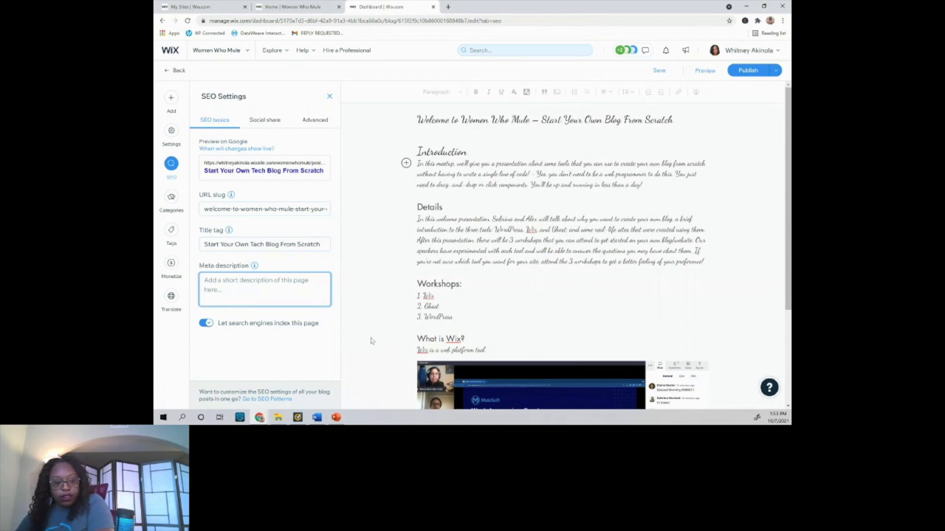
{"action": "type", "text": "Women Who Mule"}
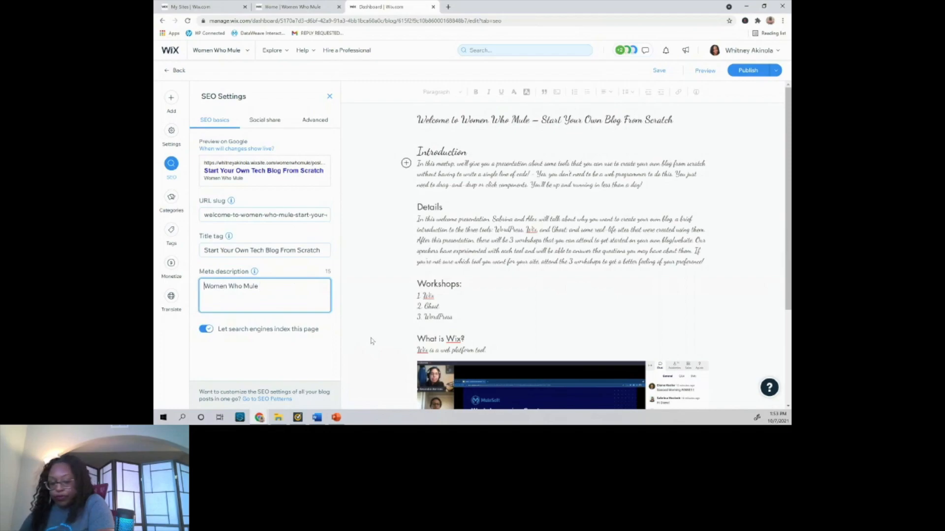
{"action": "key", "text": "Home"}
{"action": "type", "text": "Join Women Who Mule "}
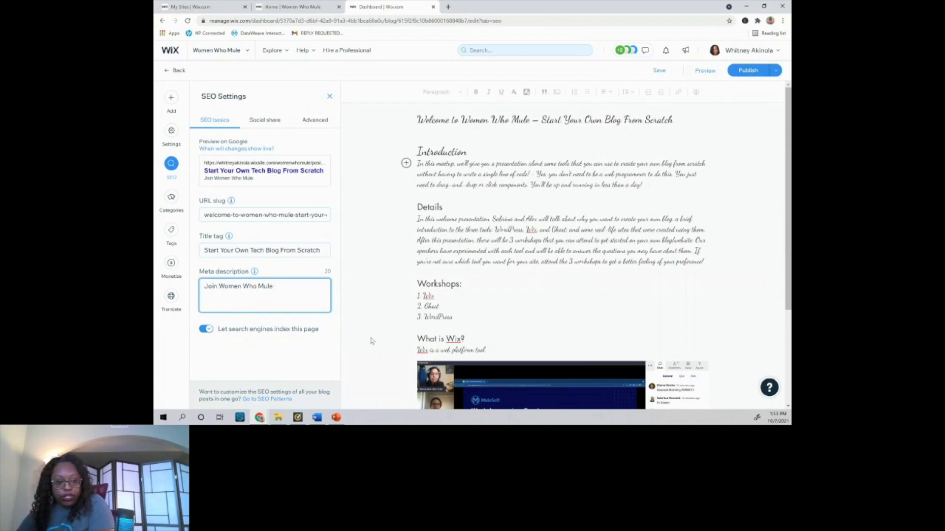
{"action": "type", "text": "as they teach how to start your own"}
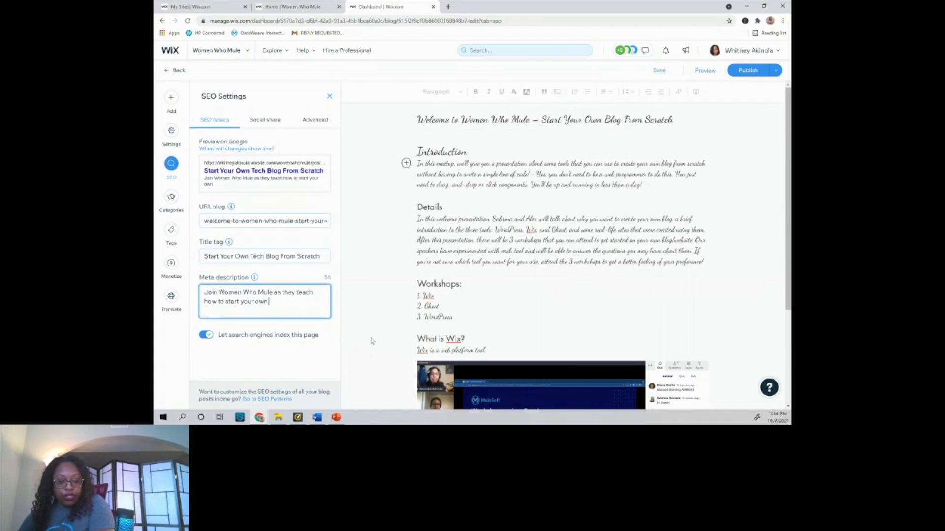
{"action": "type", "text": " MuleSoft blog from scratch"}
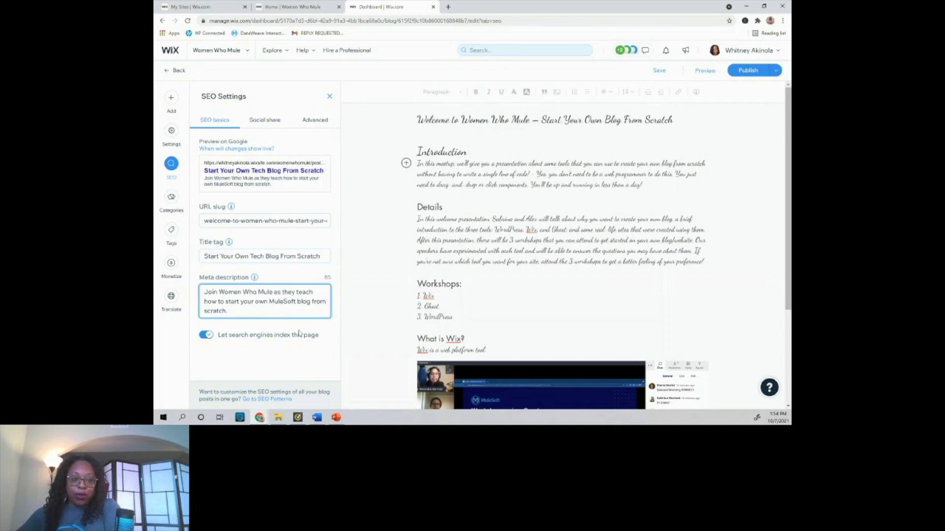
Review the post's social share preview image, og:title and og:description in the SEO settings
{"action": "left_click", "coordinate": [264, 122]}
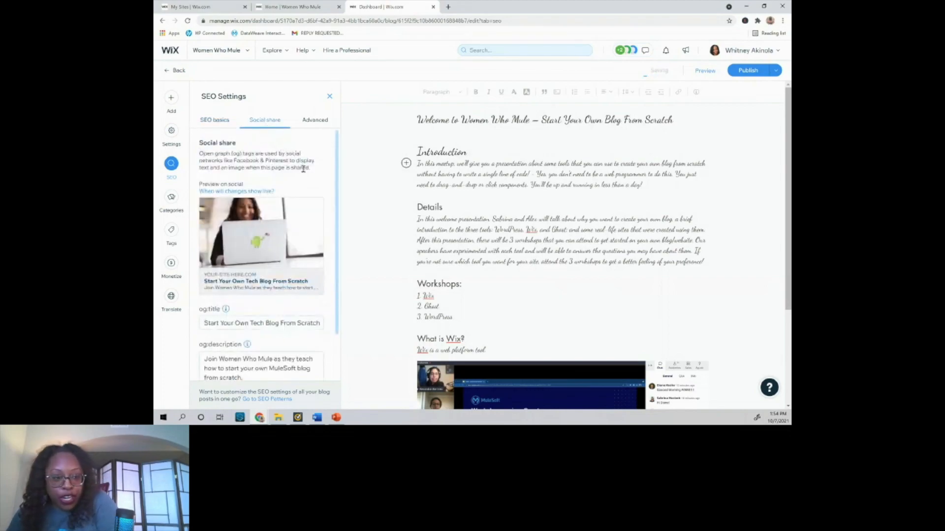
{"action": "scroll", "coordinate": [303, 180], "scroll_direction": "down", "scroll_amount": 1}
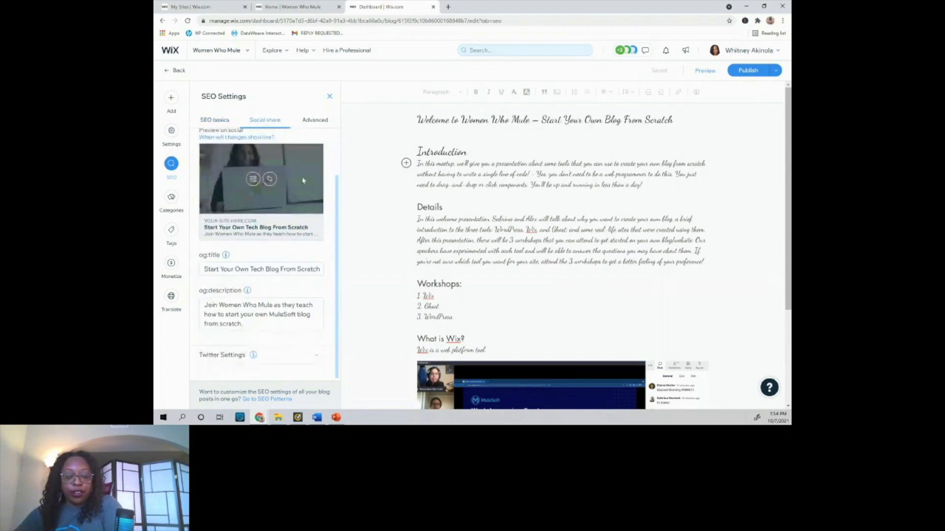
{"action": "scroll", "coordinate": [303, 298], "scroll_direction": "up", "scroll_amount": 1}
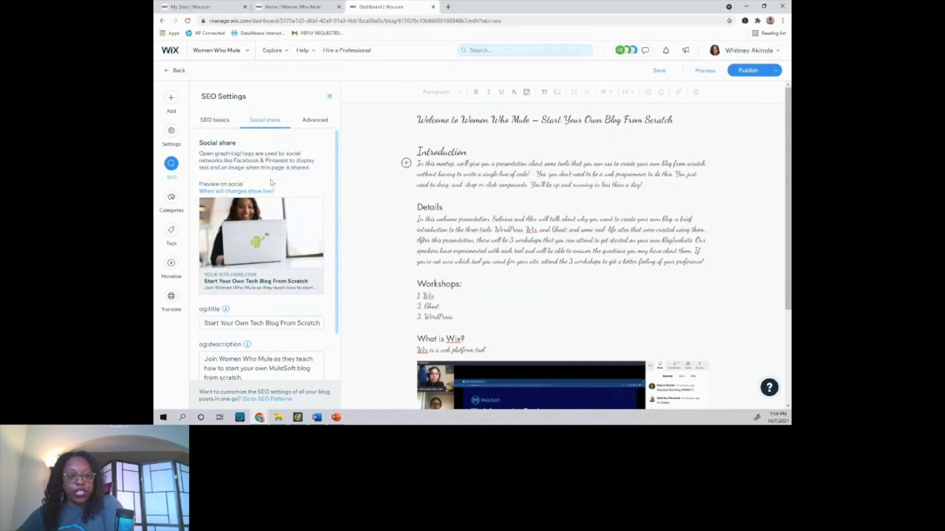
{"action": "mouse_move", "coordinate": [248, 217]}
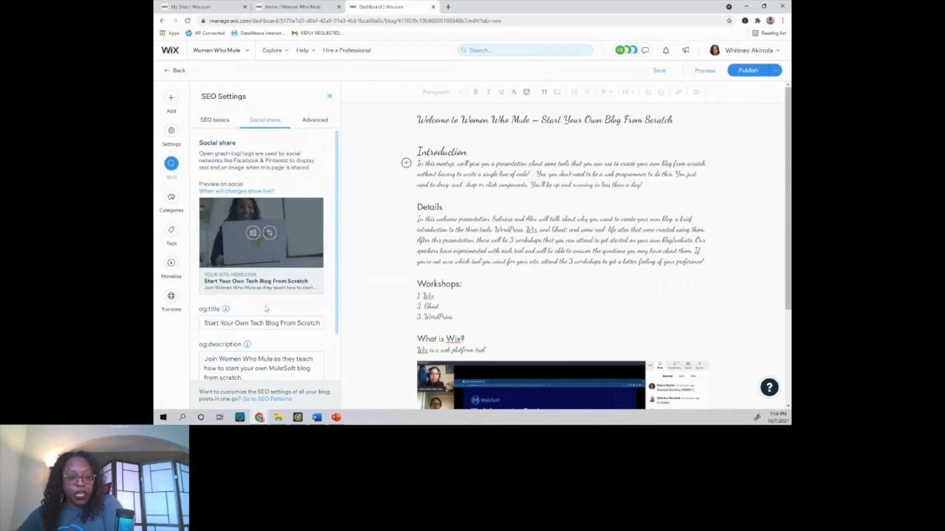
{"action": "scroll", "coordinate": [265, 309], "scroll_direction": "down", "scroll_amount": 1}
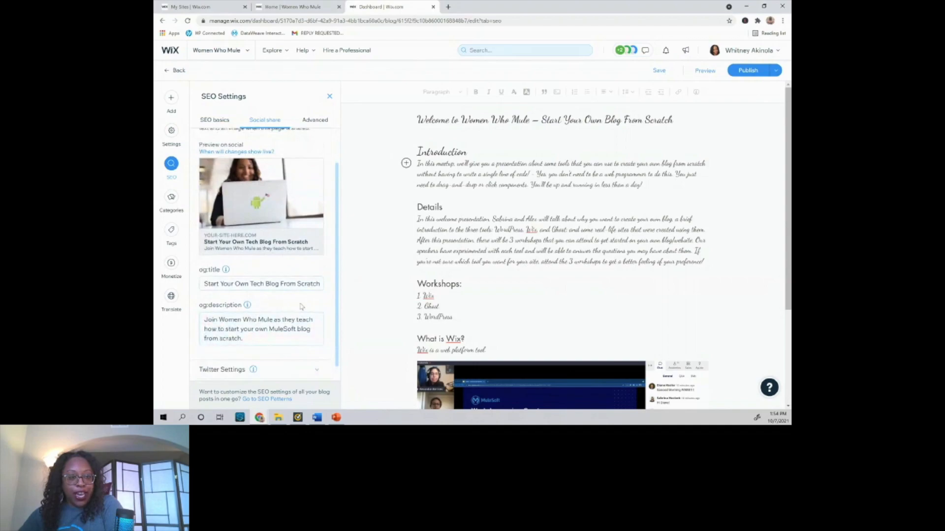
{"action": "scroll", "coordinate": [246, 312], "scroll_direction": "down", "scroll_amount": 1}
{"action": "left_click_drag", "start_coordinate": [230, 309], "coordinate": [290, 326]}
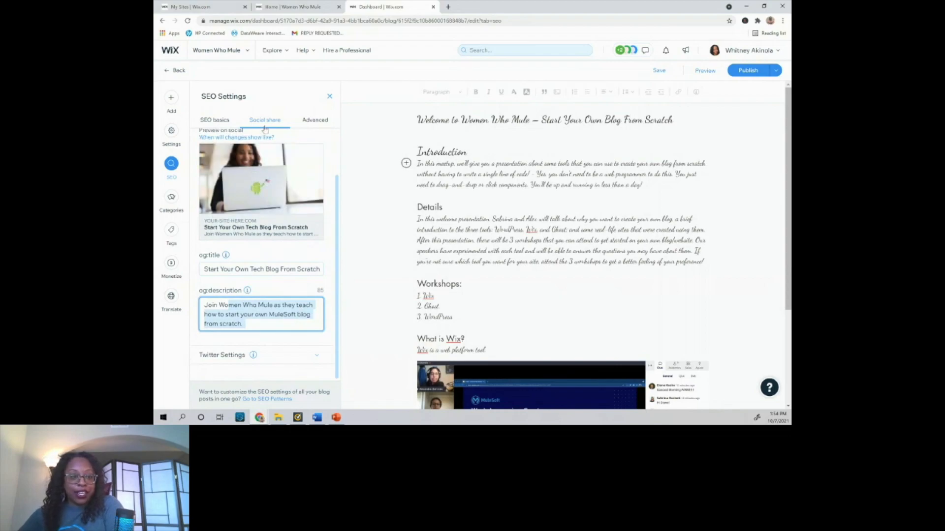
Expand the Twitter settings, try the Small card size, and set the card size to Large
{"action": "left_click", "coordinate": [274, 357]}
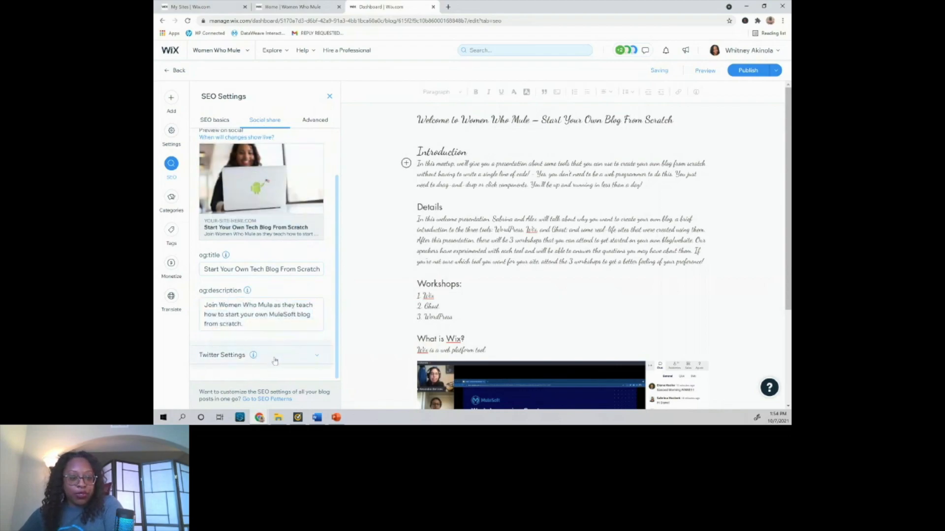
{"action": "left_click", "coordinate": [316, 356]}
{"action": "scroll", "coordinate": [316, 344], "scroll_direction": "down", "scroll_amount": 5}
{"action": "scroll", "coordinate": [249, 269], "scroll_direction": "up", "scroll_amount": 1}
{"action": "scroll", "coordinate": [249, 270], "scroll_direction": "down", "scroll_amount": 1}
{"action": "left_click", "coordinate": [212, 273]}
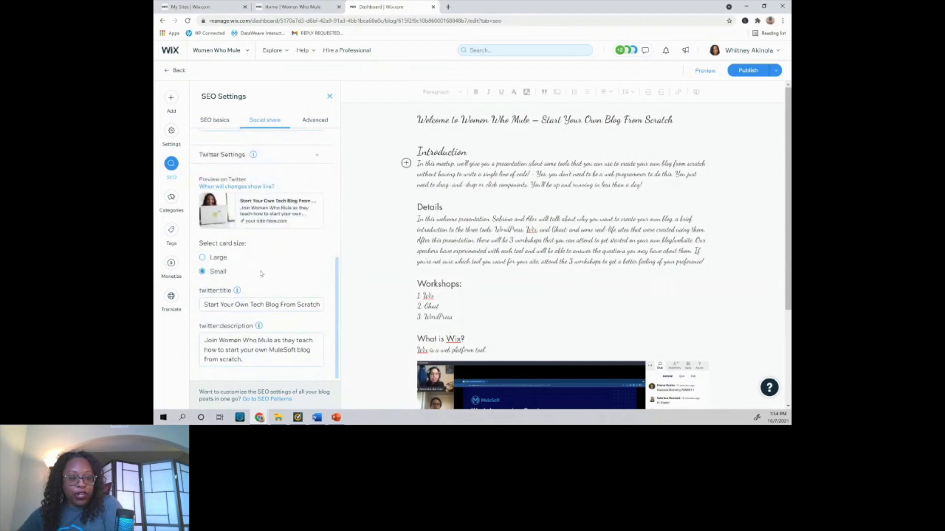
{"action": "left_click", "coordinate": [203, 258]}
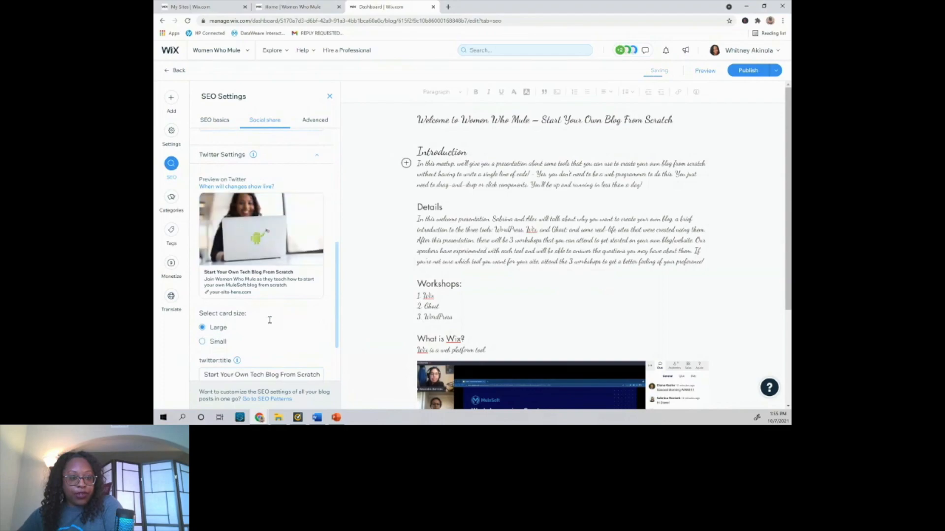
Check the Twitter title and description, and view the advanced SEO options
{"action": "scroll", "coordinate": [272, 315], "scroll_direction": "down", "scroll_amount": 2}
{"action": "left_click_drag", "start_coordinate": [225, 350], "coordinate": [309, 350]}
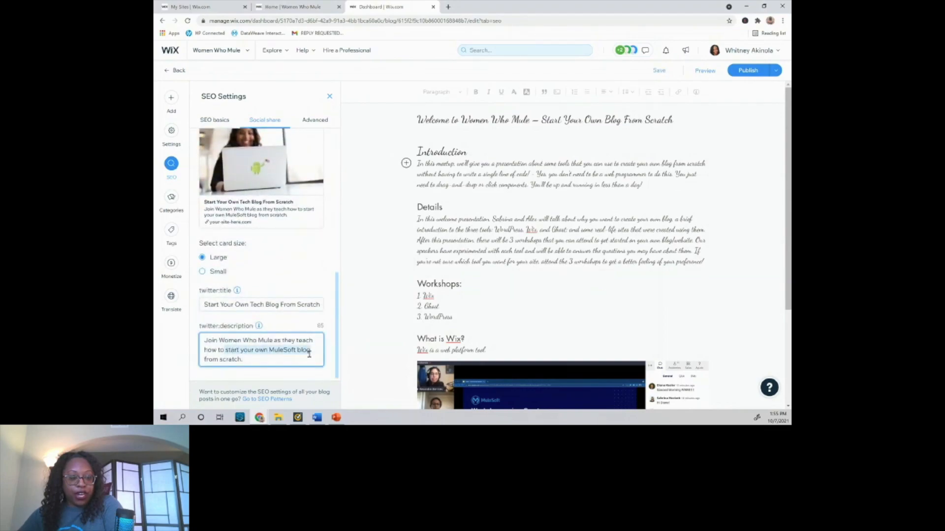
{"action": "left_click", "coordinate": [312, 127]}
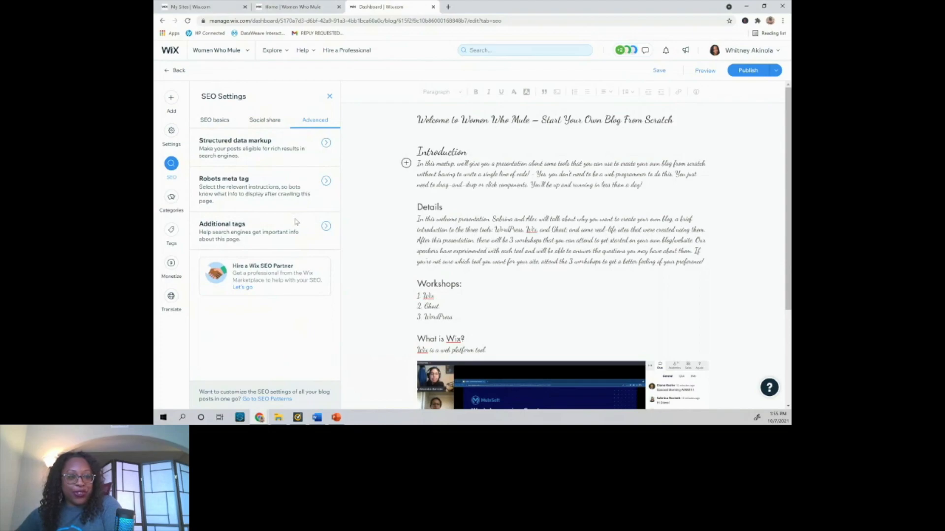
Create a blog category named "Workshop" for the post
{"action": "left_click", "coordinate": [171, 198]}
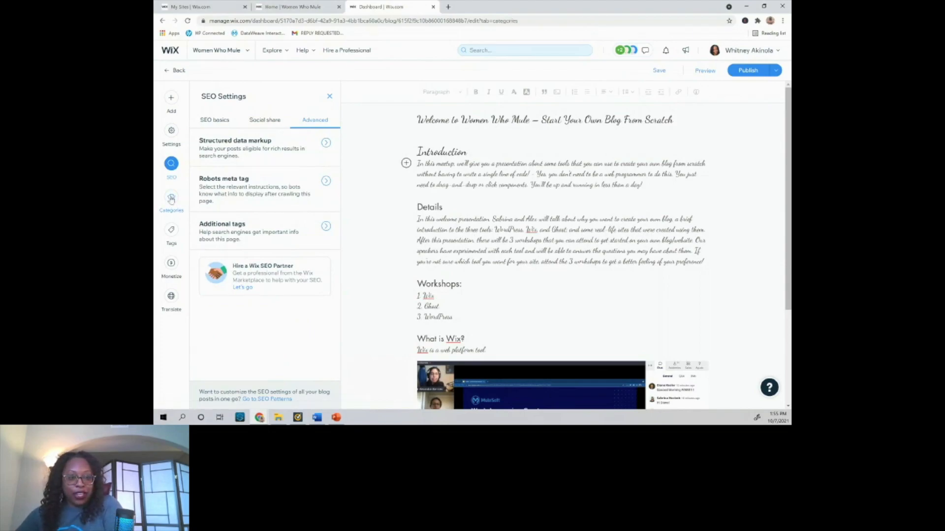
{"action": "left_click", "coordinate": [226, 142]}
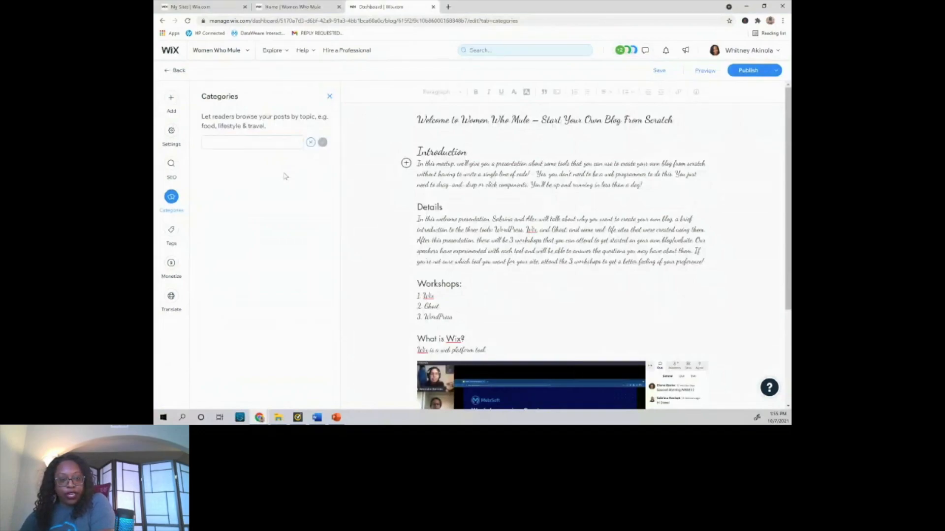
{"action": "left_click", "coordinate": [242, 144]}
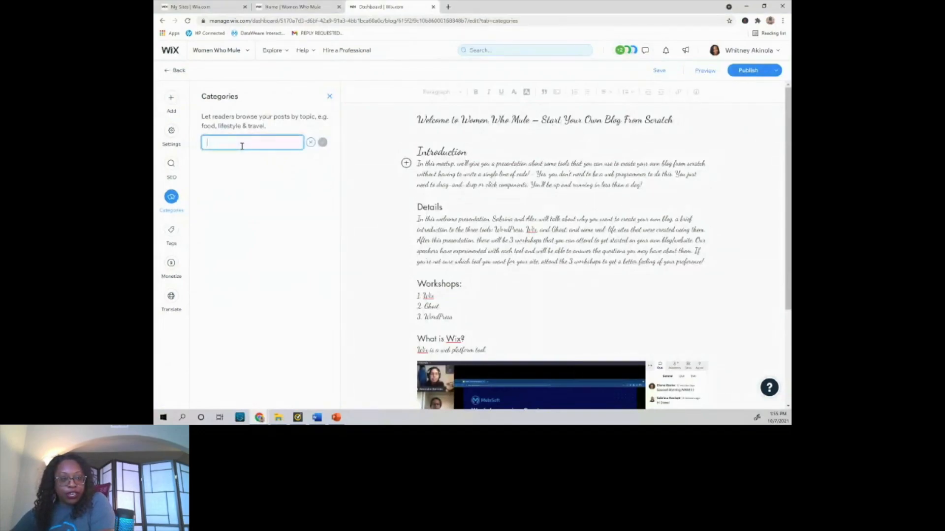
{"action": "type", "text": "Workshop"}
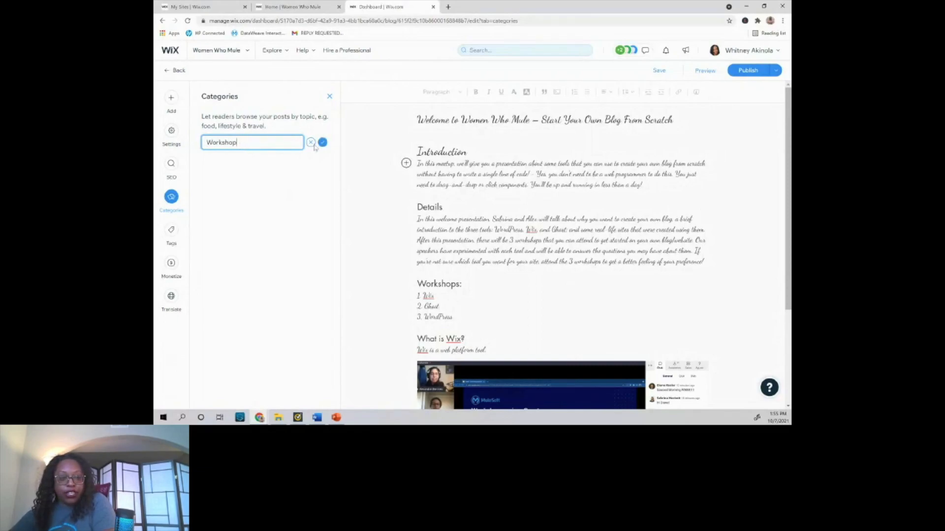
{"action": "left_click", "coordinate": [323, 143]}
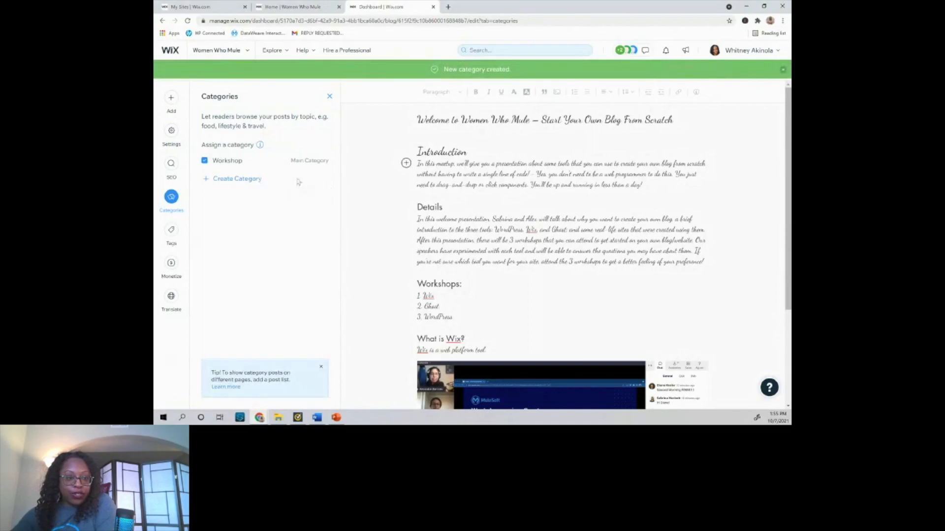
Try to add the tag "Workshop" to the post
{"action": "left_click", "coordinate": [170, 233]}
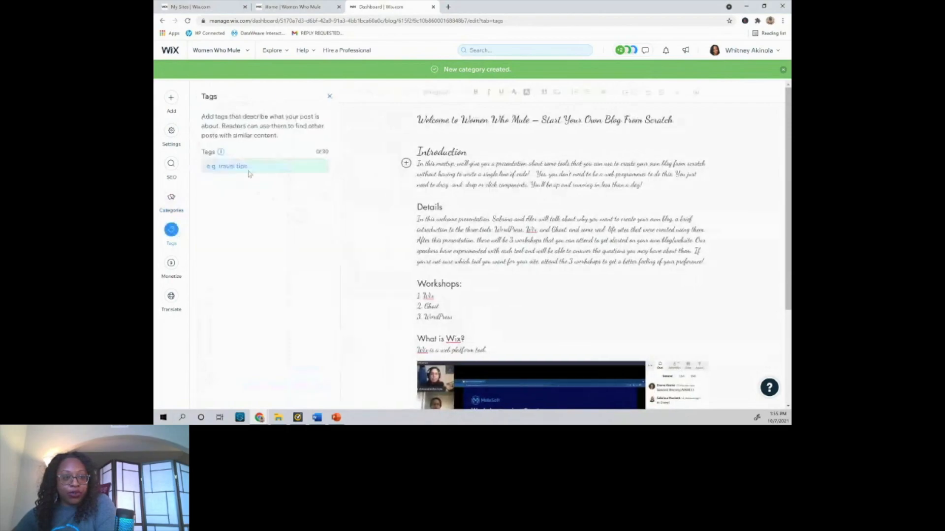
{"action": "left_click", "coordinate": [255, 166]}
{"action": "type", "text": "Workshop"}
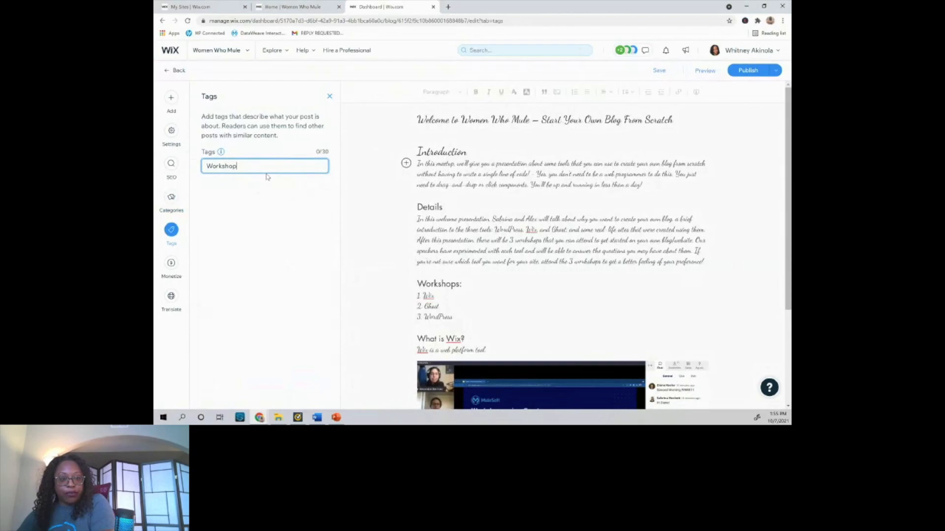
{"action": "left_click", "coordinate": [264, 236]}
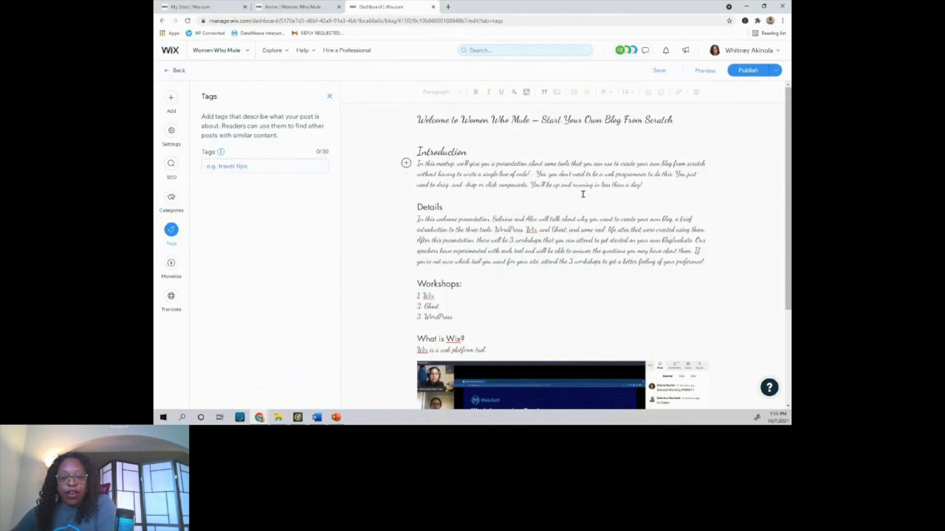
Look over the post with its read time and character count, and publish it immediately instead of on schedule
{"action": "scroll", "coordinate": [585, 200], "scroll_direction": "down", "scroll_amount": 3}
{"action": "scroll", "coordinate": [591, 202], "scroll_direction": "up", "scroll_amount": 3}
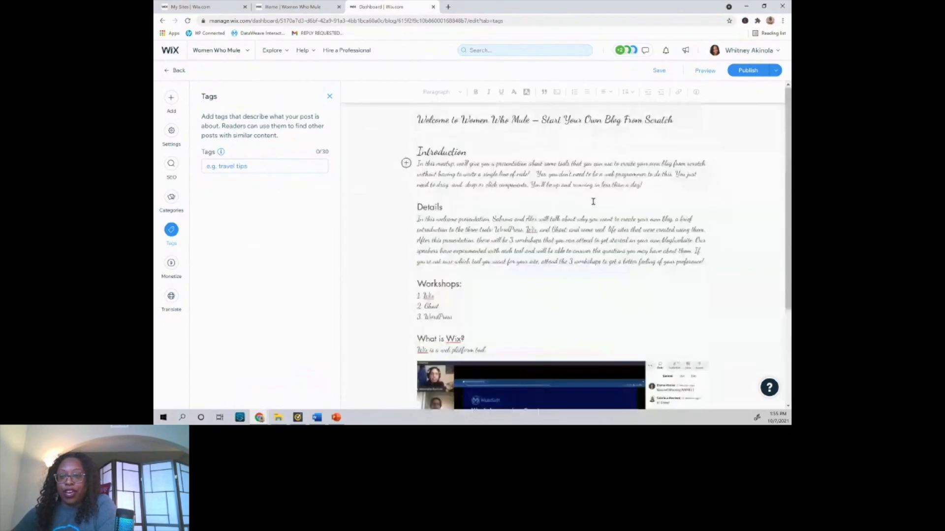
{"action": "mouse_move", "coordinate": [696, 94]}
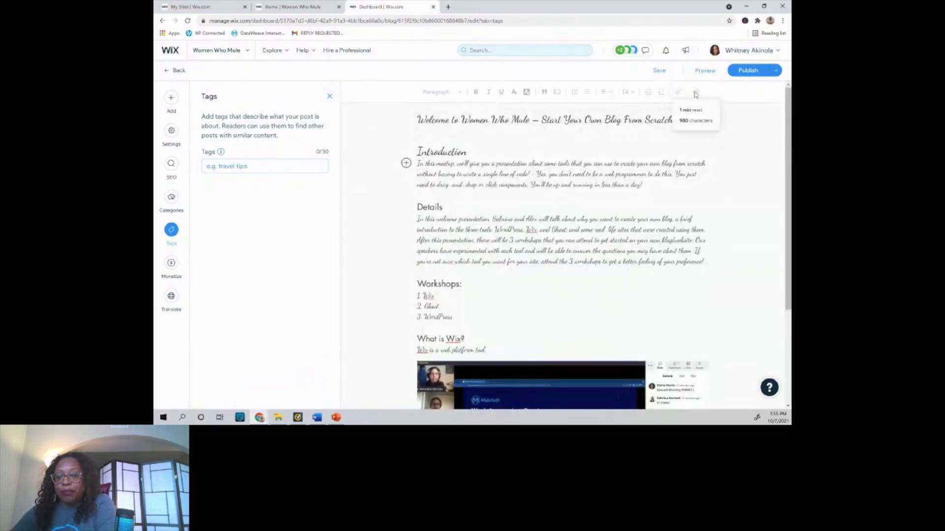
{"action": "left_click", "coordinate": [776, 71]}
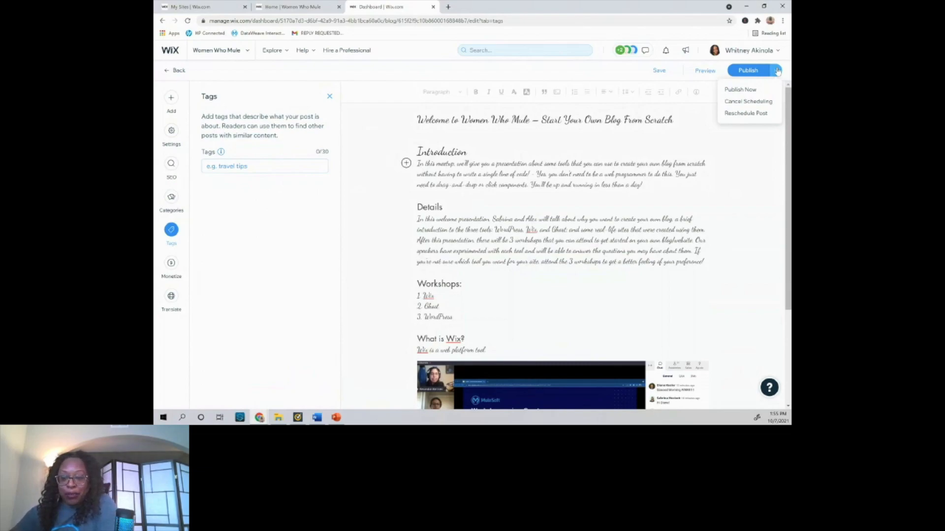
{"action": "left_click", "coordinate": [742, 90]}
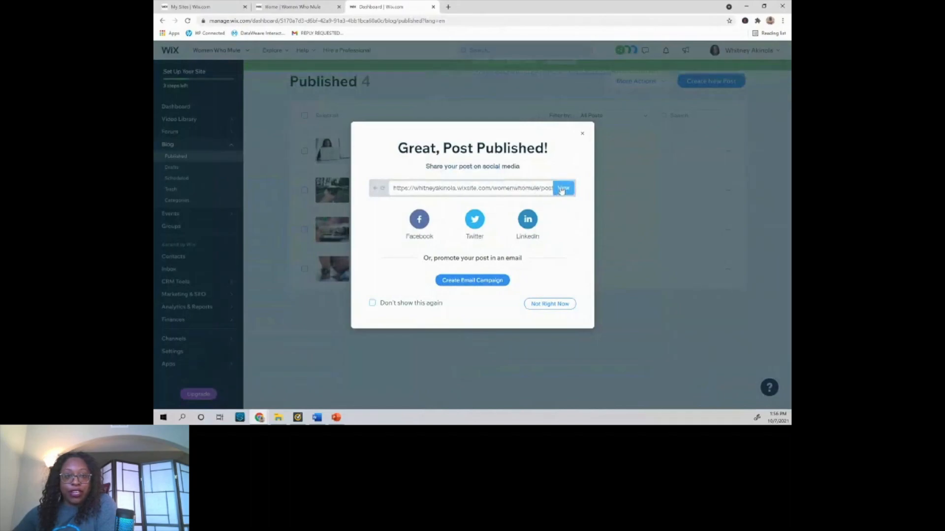
Open the live post in a new browser tab, dismiss the share dialog in the dashboard, and return to the live post
{"action": "left_click", "coordinate": [563, 188]}
{"action": "left_click", "coordinate": [389, 6]}
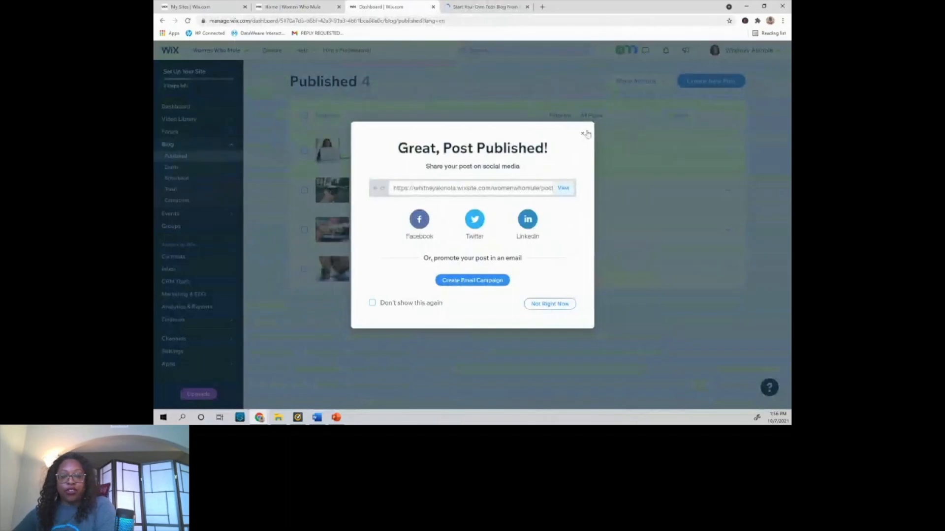
{"action": "left_click", "coordinate": [584, 134]}
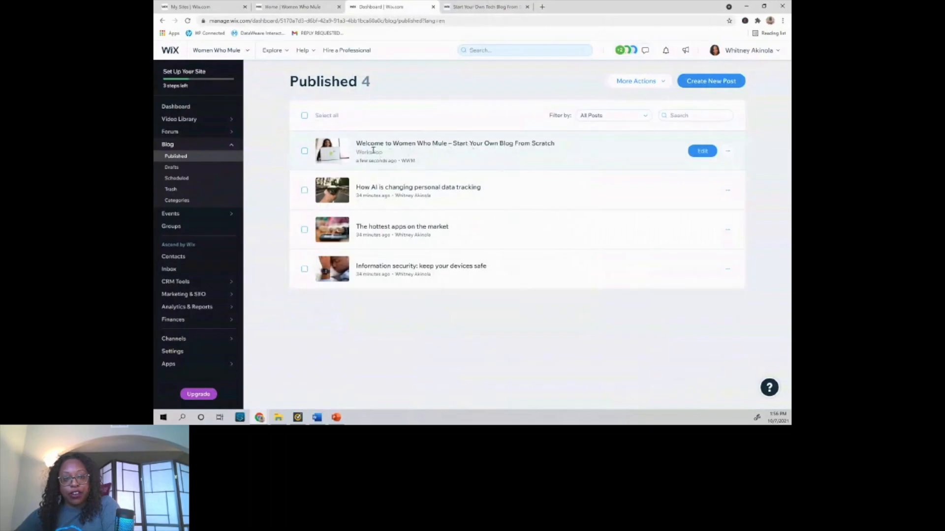
{"action": "left_click", "coordinate": [485, 7]}
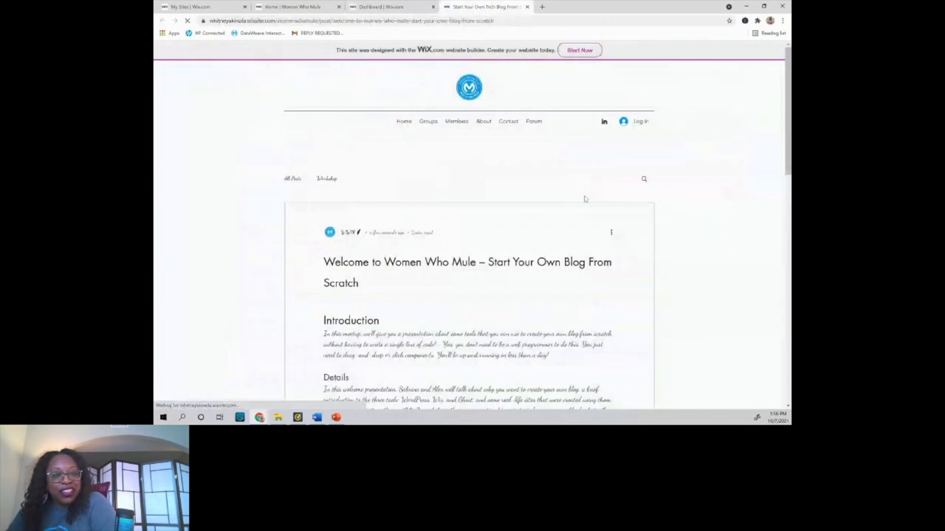
Examine the published post's category, author, title, image, share options and recent posts, and open the comment box
{"action": "scroll", "coordinate": [324, 145], "scroll_direction": "down", "scroll_amount": 1}
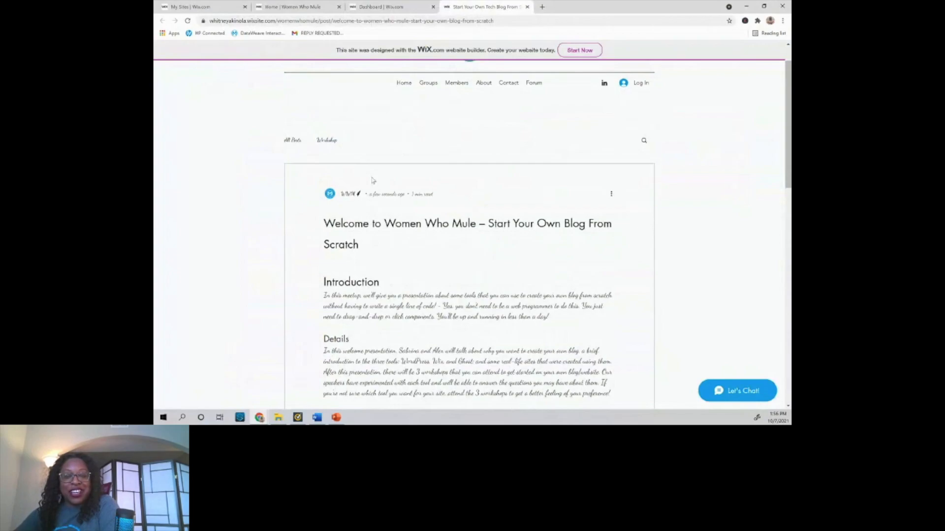
{"action": "scroll", "coordinate": [337, 177], "scroll_direction": "up", "scroll_amount": 1}
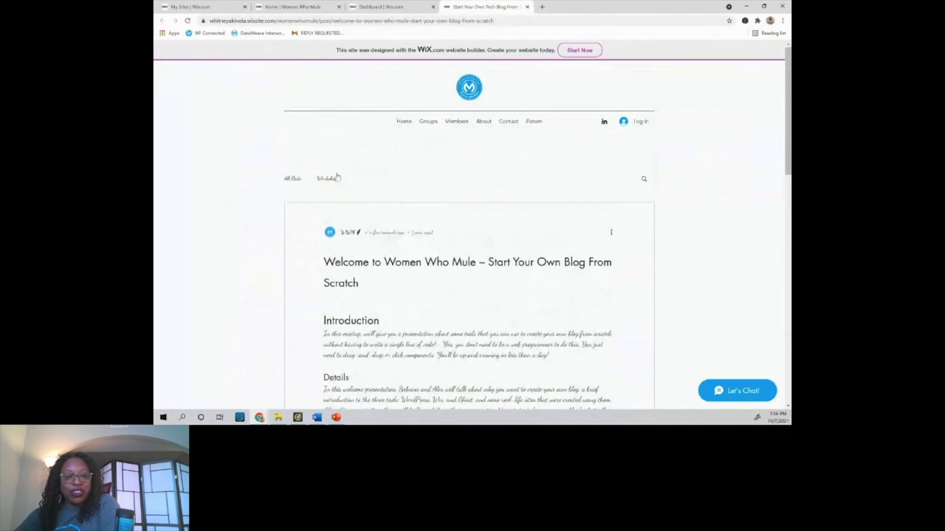
{"action": "scroll", "coordinate": [328, 141], "scroll_direction": "down", "scroll_amount": 1}
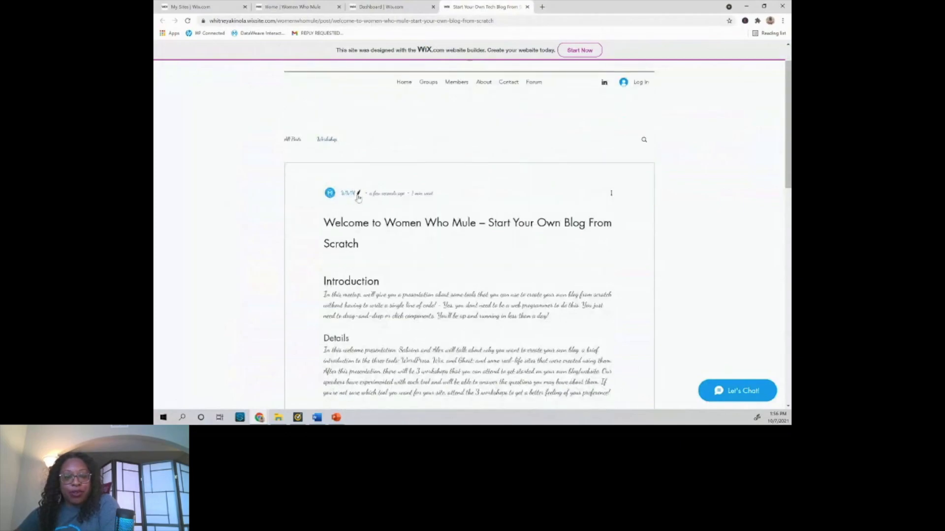
{"action": "scroll", "coordinate": [398, 192], "scroll_direction": "down", "scroll_amount": 1}
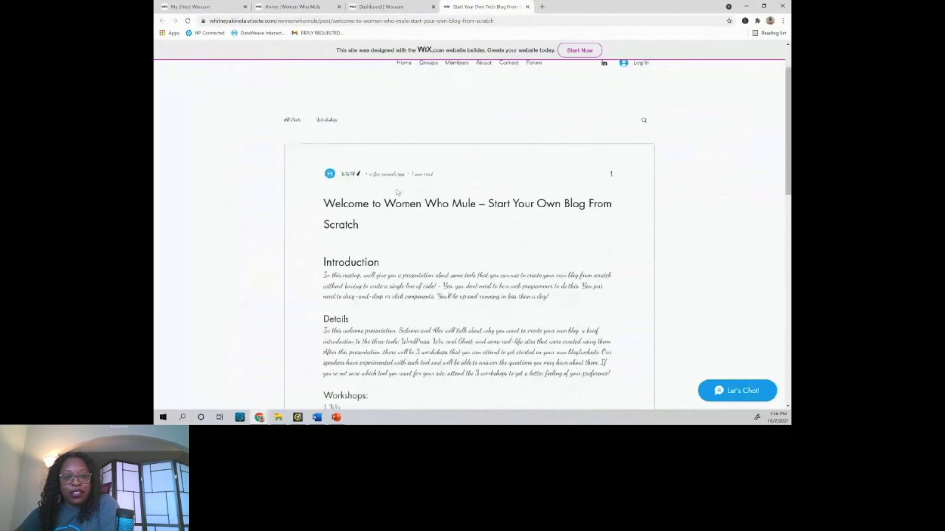
{"action": "scroll", "coordinate": [397, 192], "scroll_direction": "down", "scroll_amount": 2}
{"action": "left_click_drag", "start_coordinate": [335, 105], "coordinate": [493, 133]}
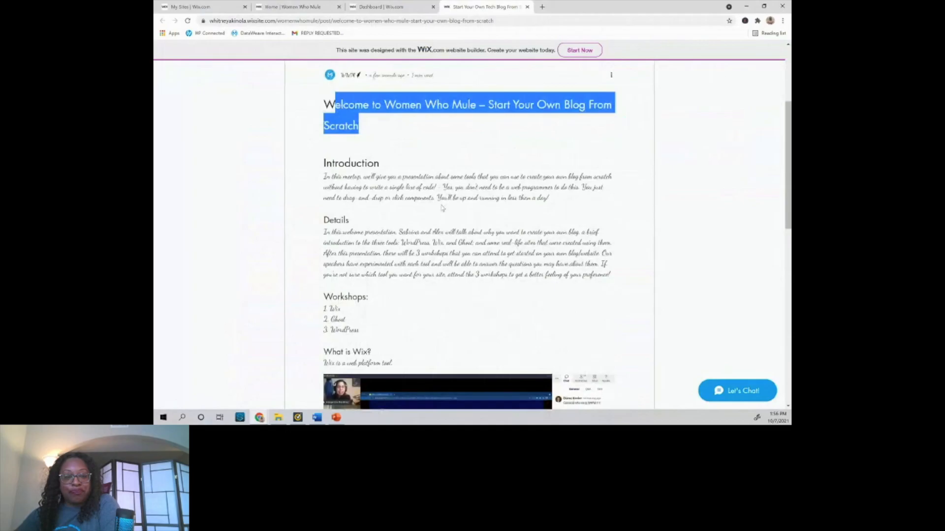
{"action": "scroll", "coordinate": [441, 208], "scroll_direction": "down", "scroll_amount": 5}
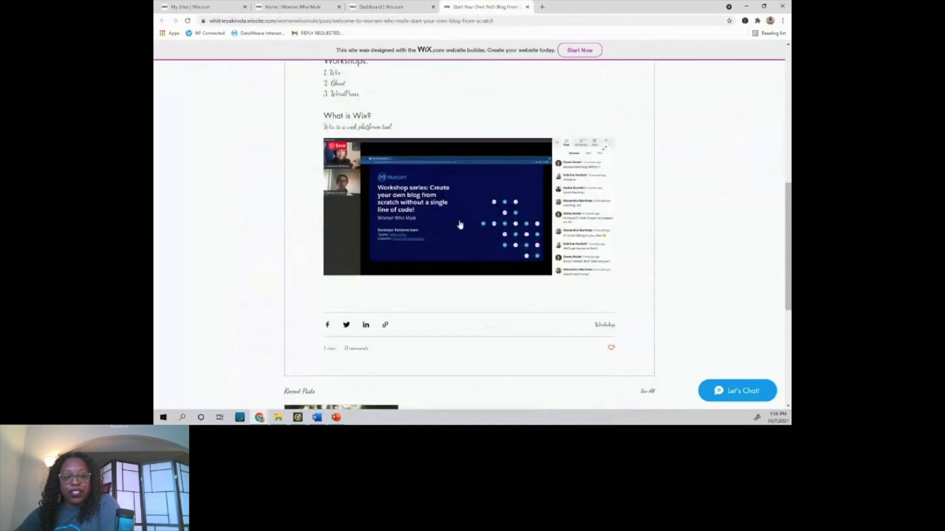
{"action": "scroll", "coordinate": [473, 215], "scroll_direction": "down", "scroll_amount": 1}
{"action": "scroll", "coordinate": [472, 215], "scroll_direction": "down", "scroll_amount": 1}
{"action": "scroll", "coordinate": [472, 215], "scroll_direction": "down", "scroll_amount": 3}
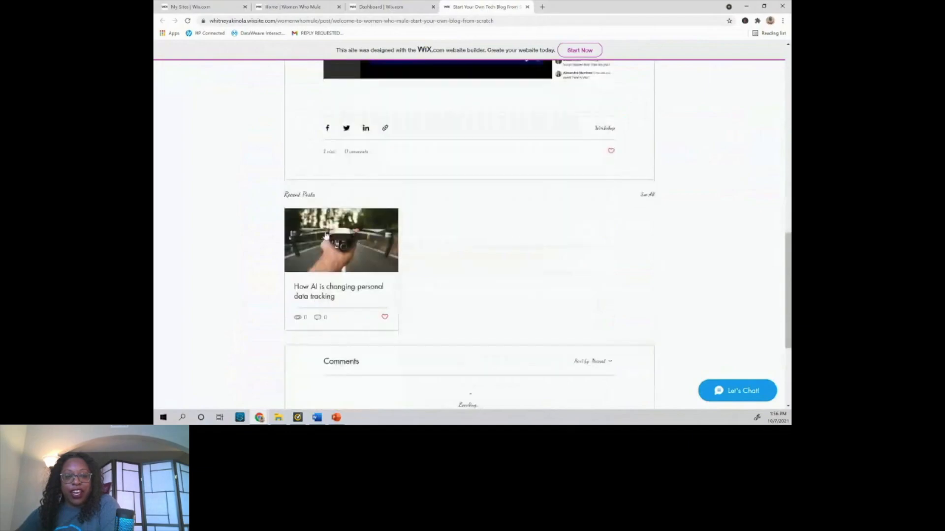
{"action": "scroll", "coordinate": [504, 270], "scroll_direction": "down", "scroll_amount": 3}
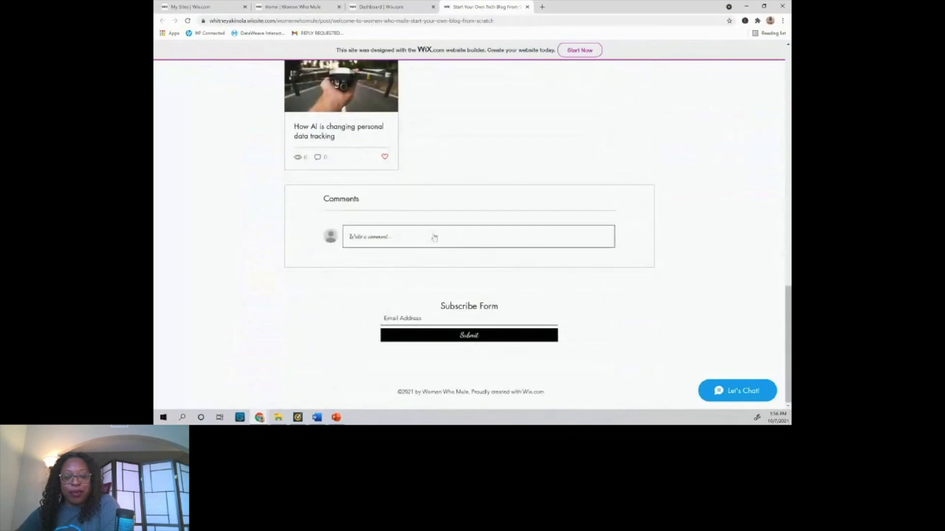
{"action": "left_click", "coordinate": [392, 236]}
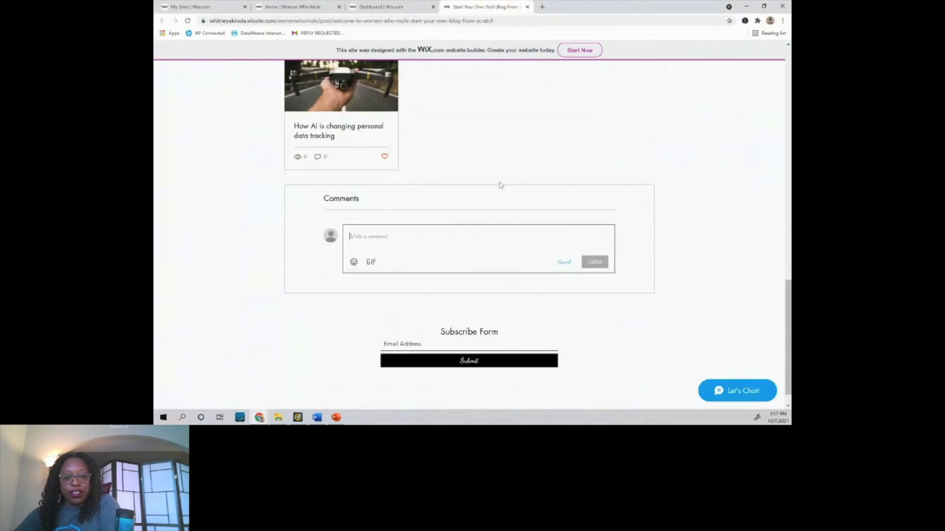
Look over the live post's comment area and subscribe form, and return to the embedded workshop image
{"action": "scroll", "coordinate": [483, 295], "scroll_direction": "down", "scroll_amount": 2}
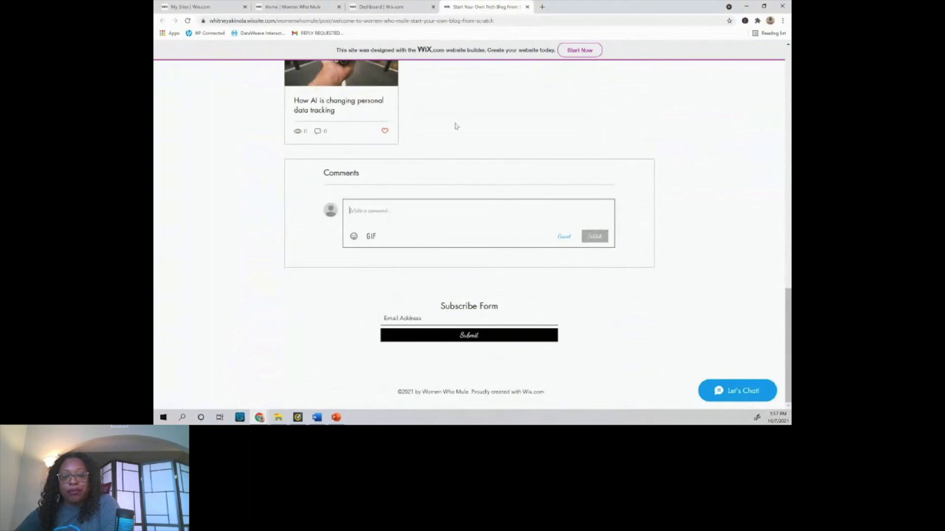
{"action": "scroll", "coordinate": [457, 131], "scroll_direction": "up", "scroll_amount": 5}
{"action": "scroll", "coordinate": [457, 145], "scroll_direction": "up", "scroll_amount": 2}
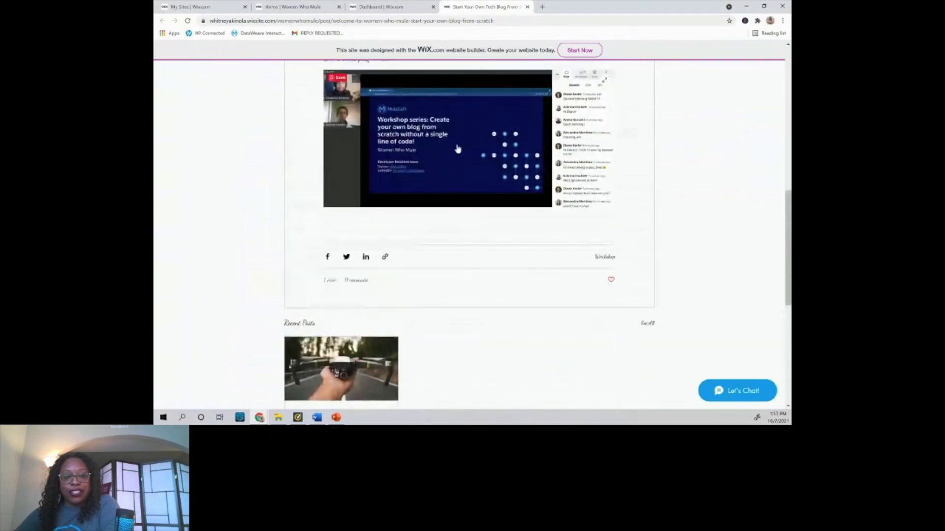
{"action": "scroll", "coordinate": [461, 150], "scroll_direction": "up", "scroll_amount": 2}
{"action": "scroll", "coordinate": [461, 154], "scroll_direction": "up", "scroll_amount": 1}
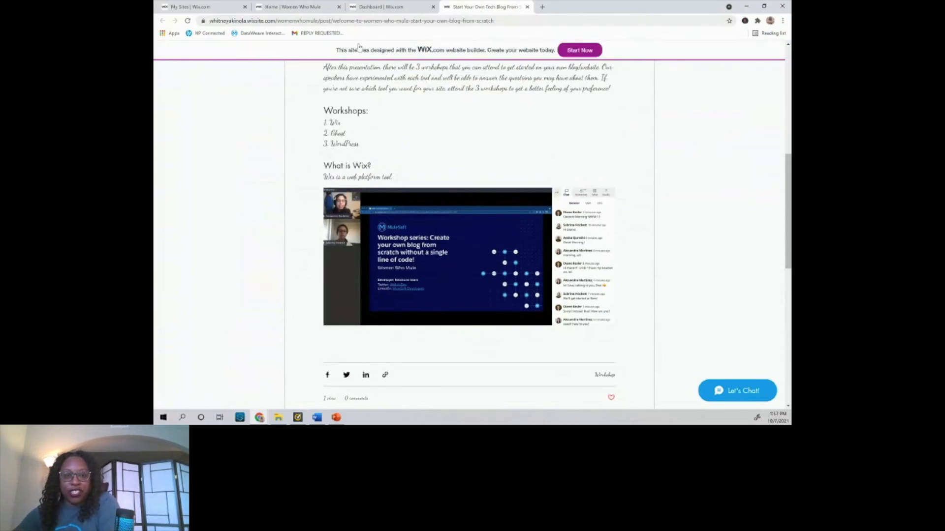
Return to the published posts in the dashboard and open the Women Who Mule welcome post for editing
{"action": "left_click", "coordinate": [383, 5]}
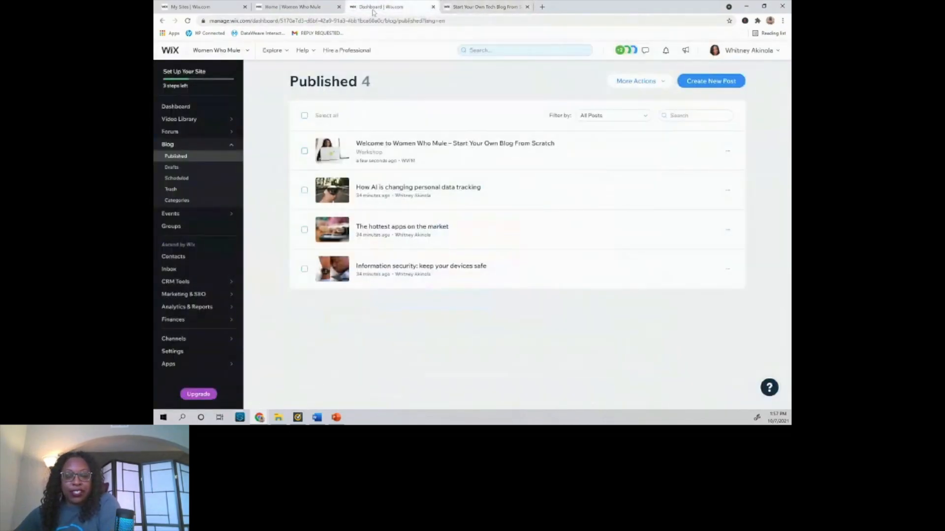
{"action": "left_click", "coordinate": [477, 6]}
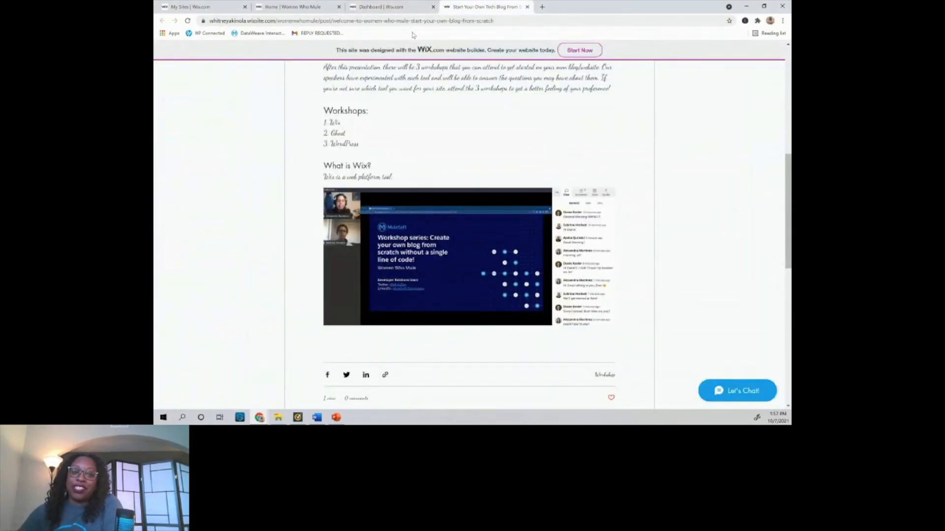
{"action": "left_click", "coordinate": [388, 8]}
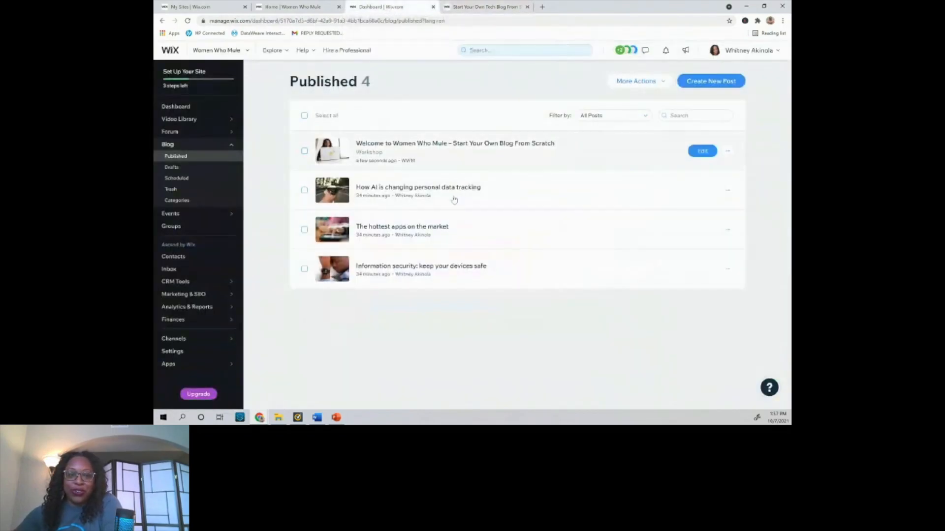
{"action": "left_click", "coordinate": [698, 153]}
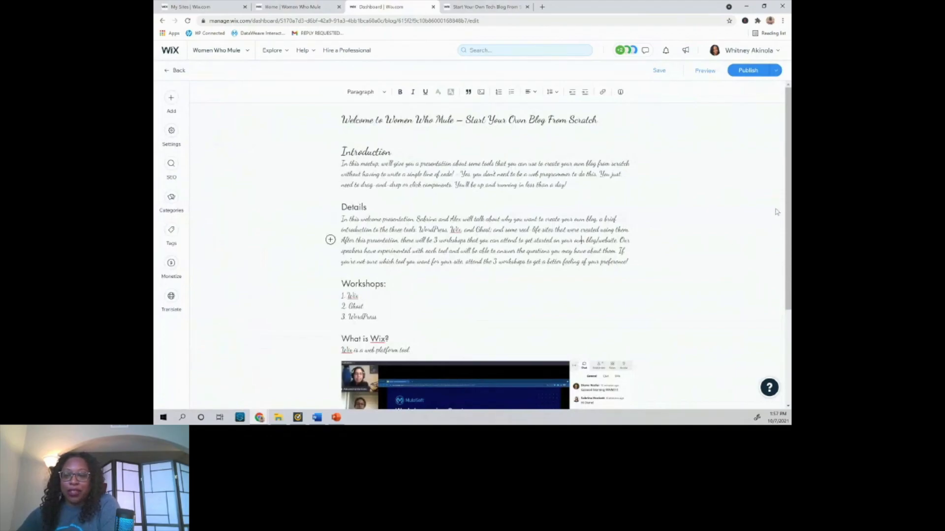
Add the closing line "Please subscribe!!!! Also comment!!!" below the workshop image and publish the updated post
{"action": "scroll", "coordinate": [789, 202], "scroll_direction": "down", "scroll_amount": 3}
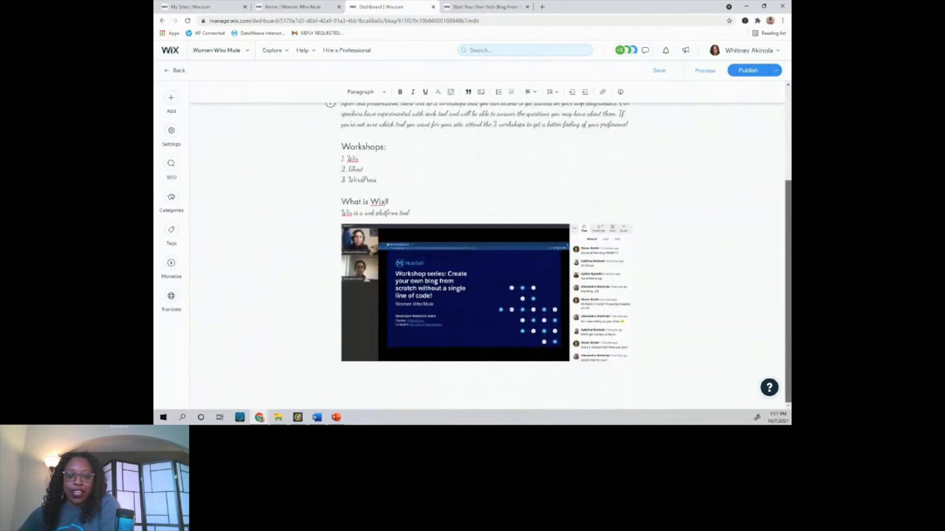
{"action": "left_click", "coordinate": [359, 377]}
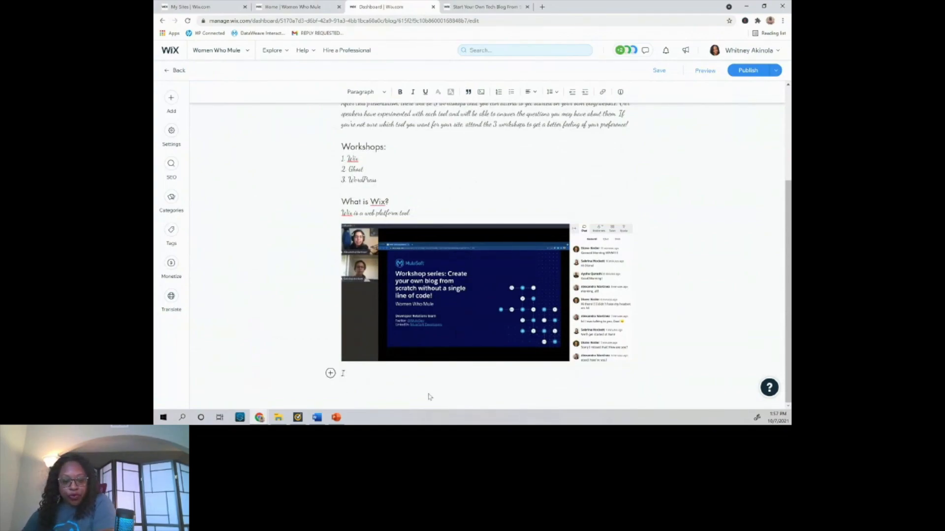
{"action": "type", "text": "If you"}
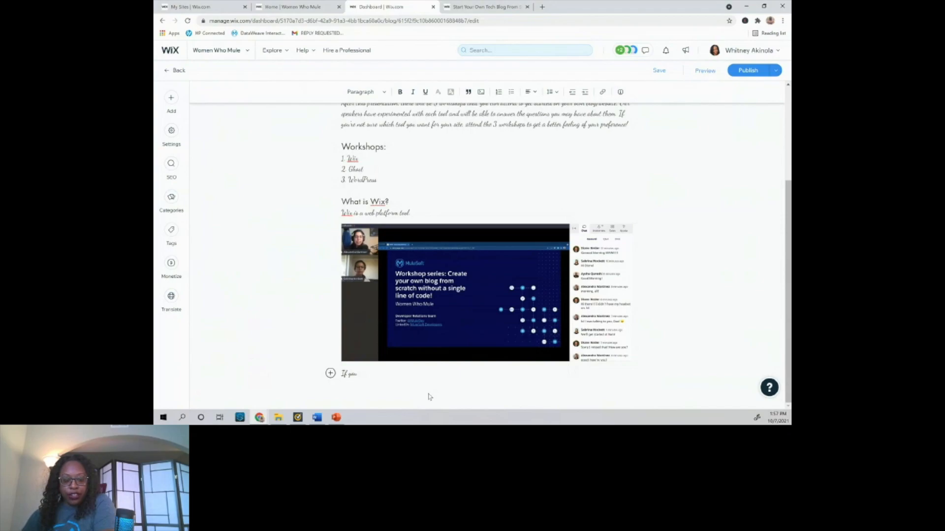
{"action": "type", "text": "Please subscribe"}
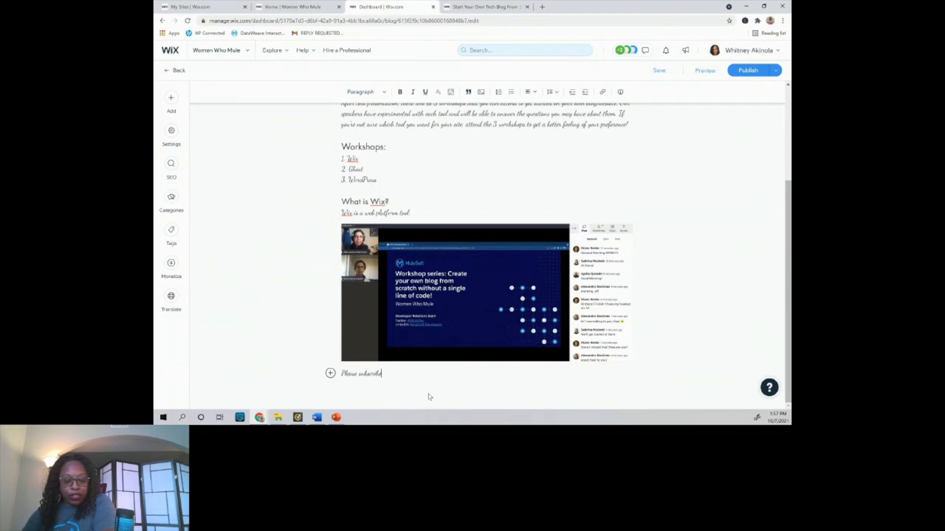
{"action": "type", "text": "!!!! Also comment!!!"}
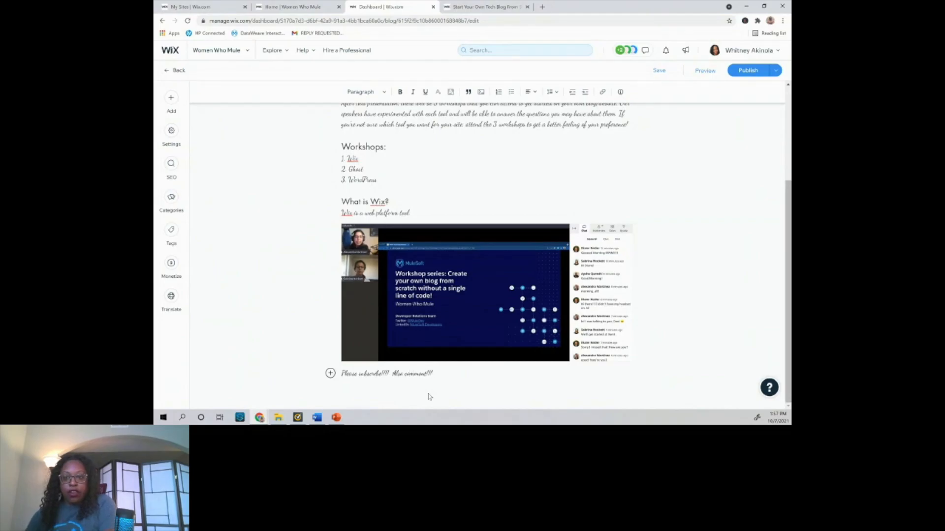
{"action": "scroll", "coordinate": [610, 202], "scroll_direction": "up", "scroll_amount": 3}
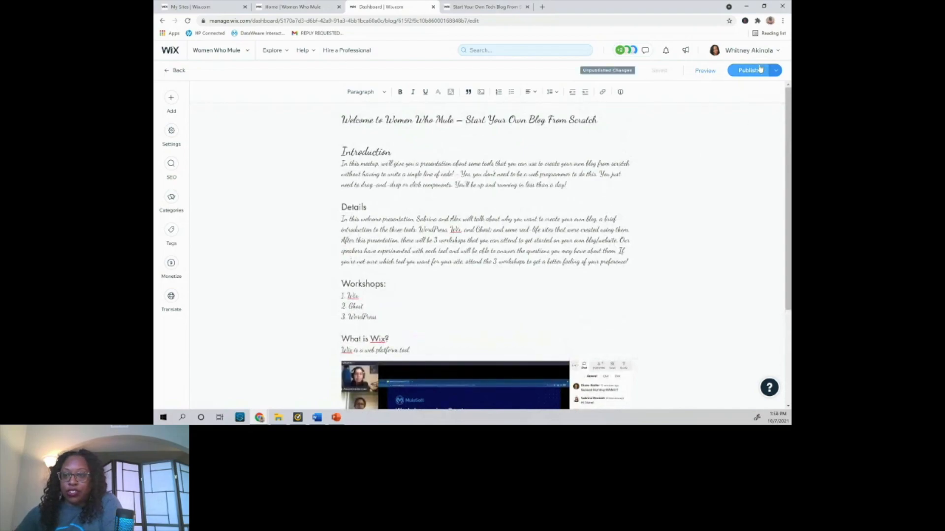
{"action": "left_click", "coordinate": [745, 71]}
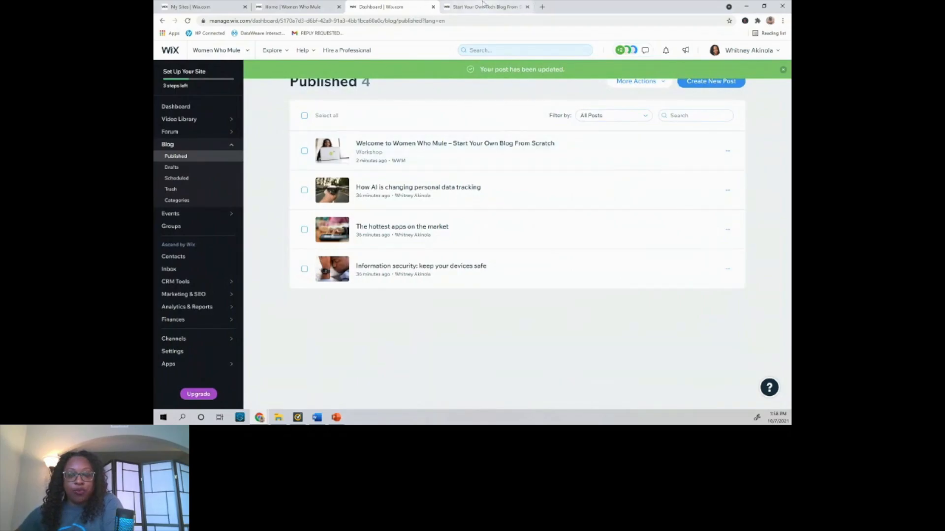
Reload the live post and check its content through to the closing line below the workshop image
{"action": "left_click", "coordinate": [457, 9]}
{"action": "scroll", "coordinate": [443, 118], "scroll_direction": "down", "scroll_amount": 3}
{"action": "scroll", "coordinate": [445, 108], "scroll_direction": "up", "scroll_amount": 10}
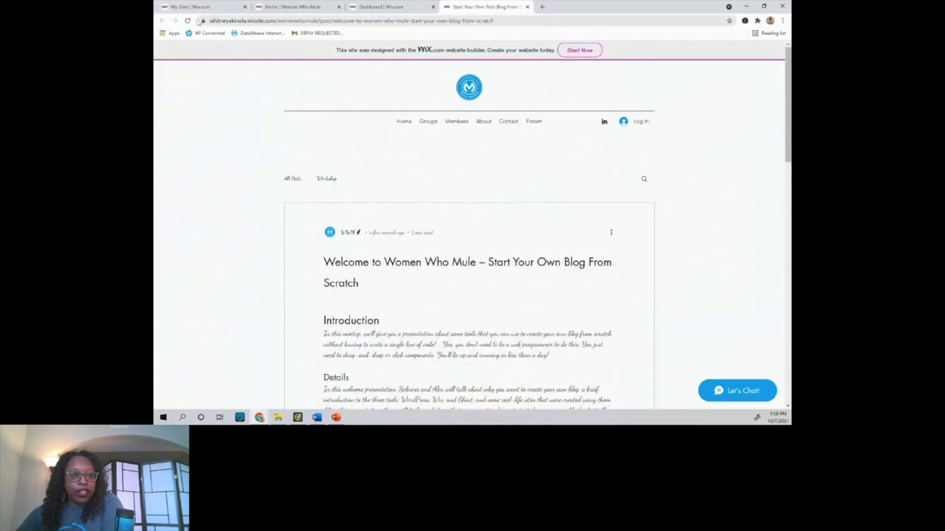
{"action": "left_click", "coordinate": [188, 21]}
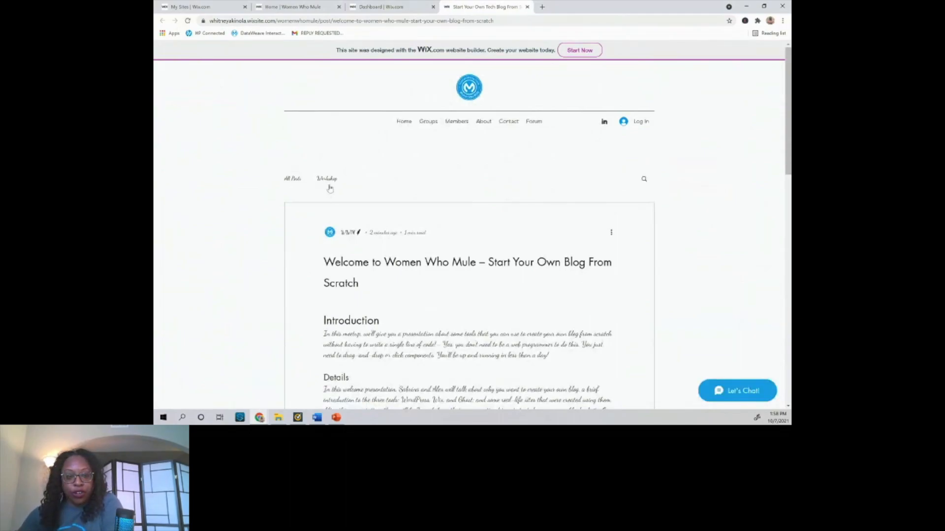
{"action": "scroll", "coordinate": [332, 189], "scroll_direction": "down", "scroll_amount": 1}
{"action": "scroll", "coordinate": [334, 184], "scroll_direction": "down", "scroll_amount": 2}
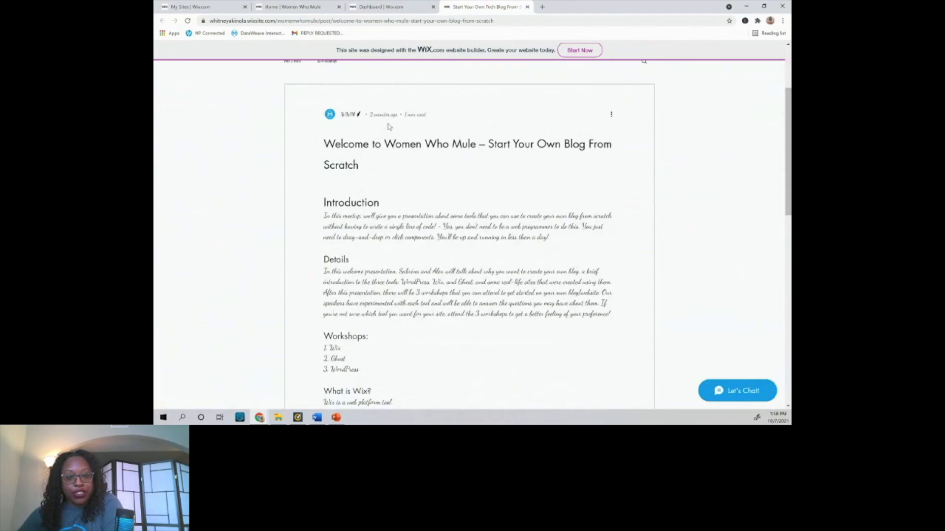
{"action": "scroll", "coordinate": [355, 252], "scroll_direction": "down", "scroll_amount": 6}
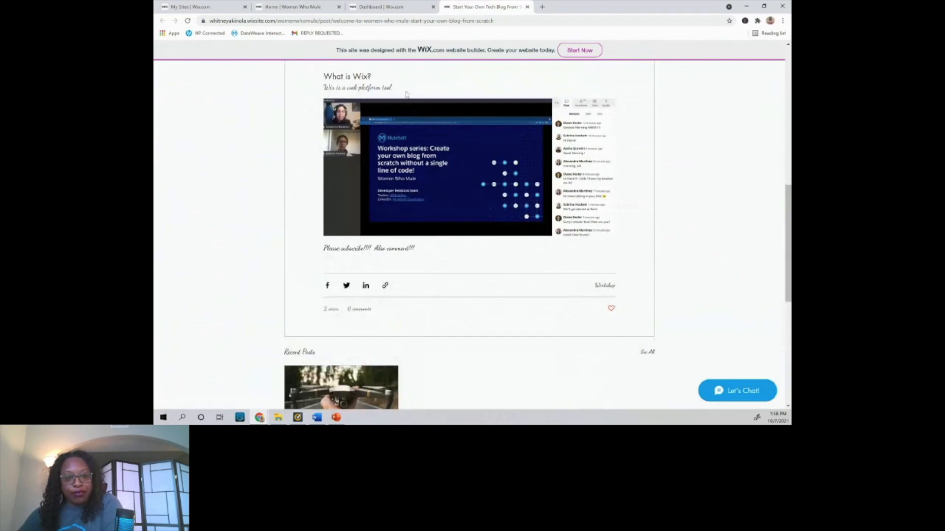
{"action": "scroll", "coordinate": [390, 154], "scroll_direction": "up", "scroll_amount": 7}
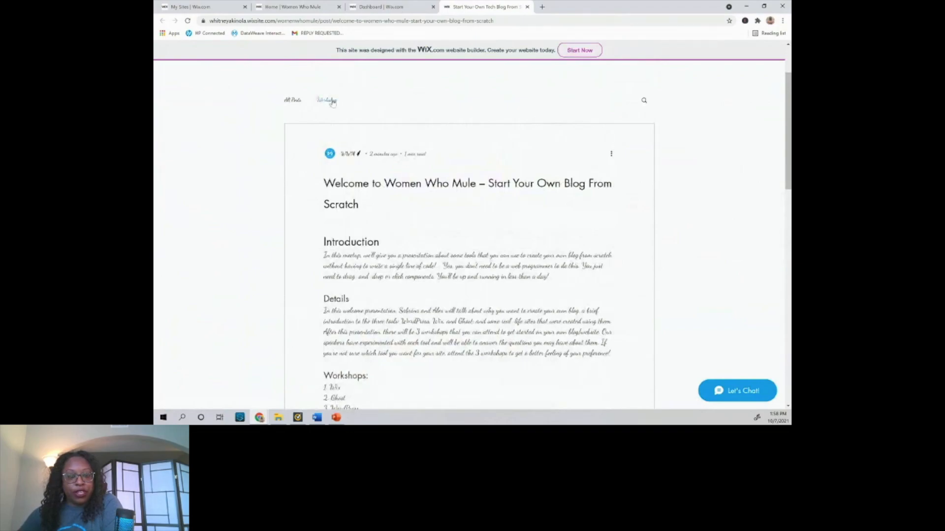
Open the live site's home page and look over the posts in its blog feed
{"action": "left_click", "coordinate": [470, 87]}
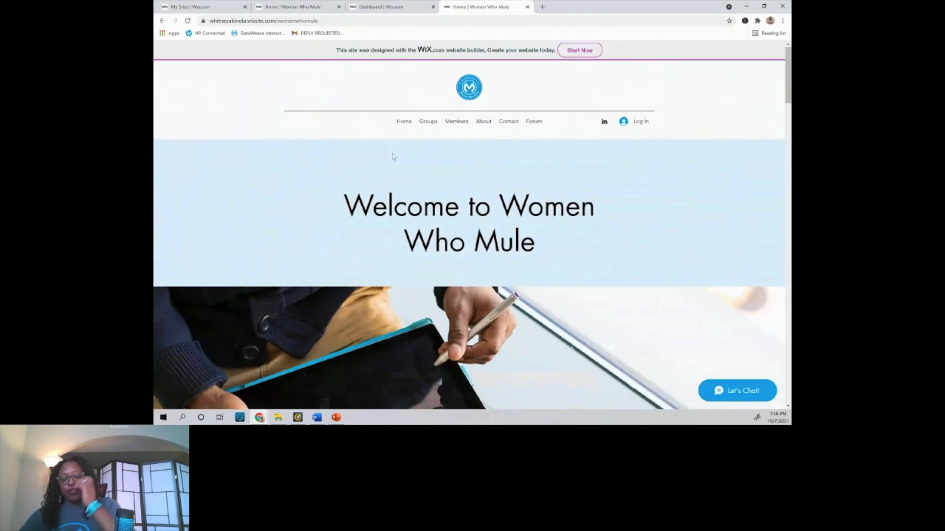
{"action": "scroll", "coordinate": [394, 156], "scroll_direction": "down", "scroll_amount": 10}
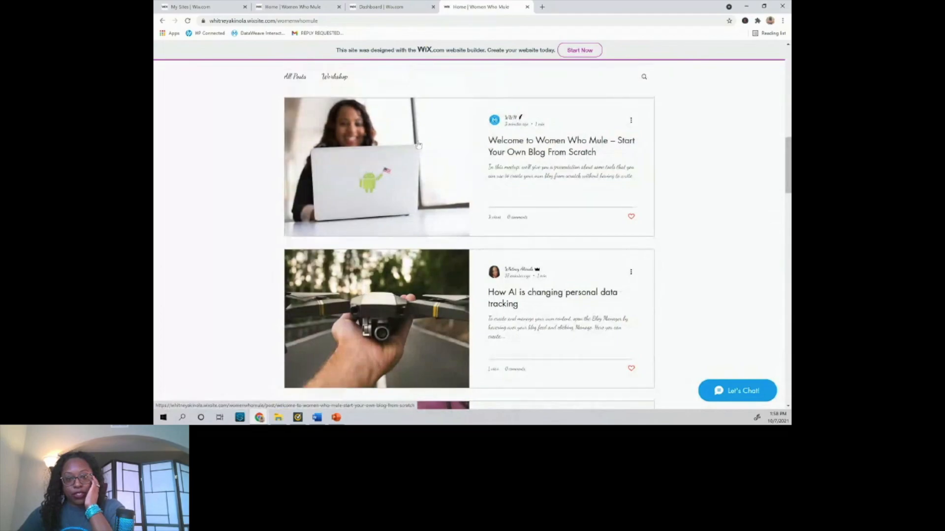
{"action": "scroll", "coordinate": [418, 145], "scroll_direction": "up", "scroll_amount": 1}
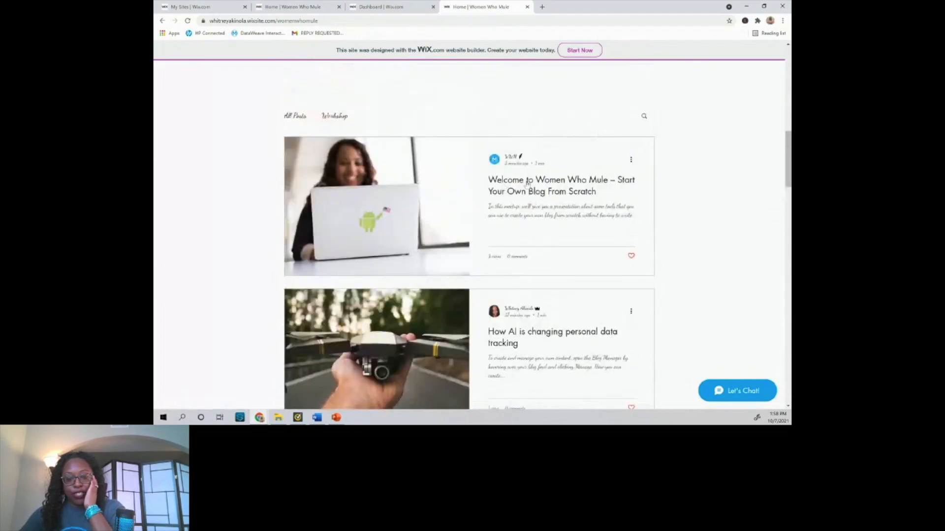
{"action": "scroll", "coordinate": [527, 184], "scroll_direction": "down", "scroll_amount": 2}
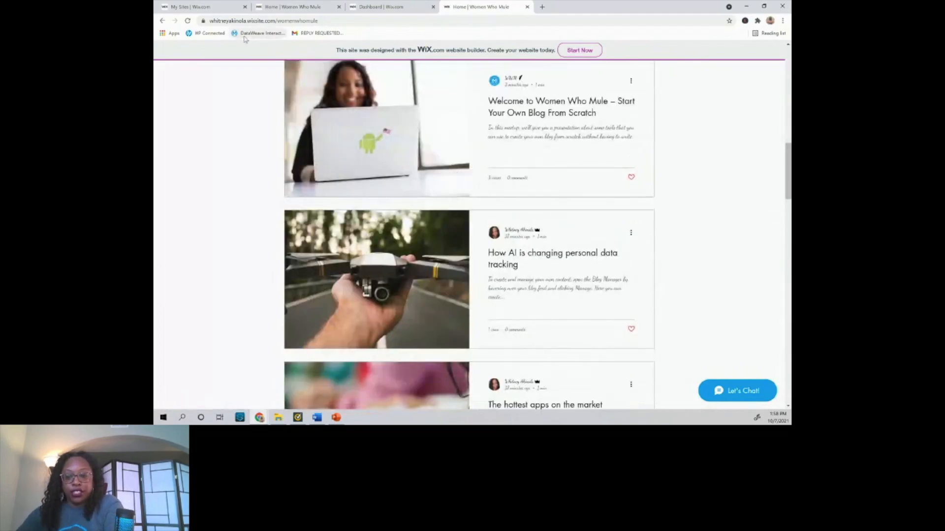
Go back to the site's management page and open the main dashboard of Women Who Mule
{"action": "left_click", "coordinate": [286, 9]}
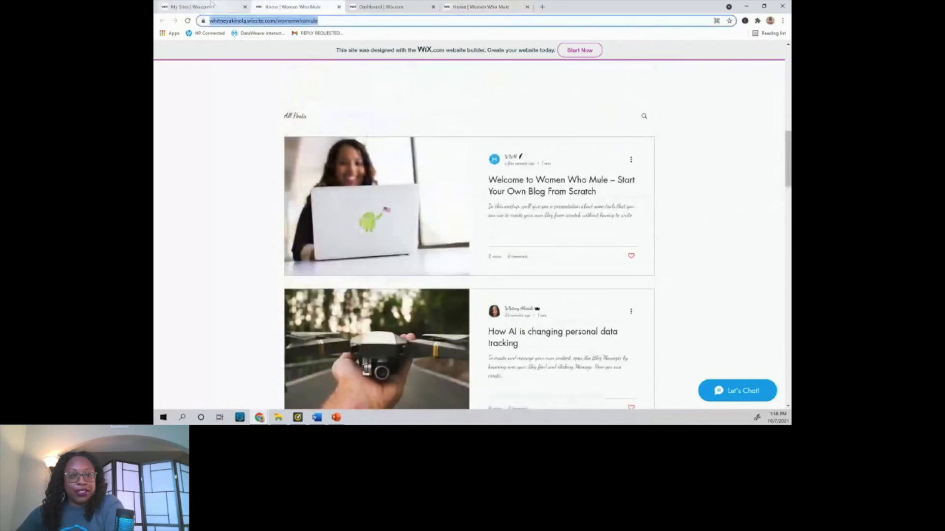
{"action": "left_click", "coordinate": [212, 4]}
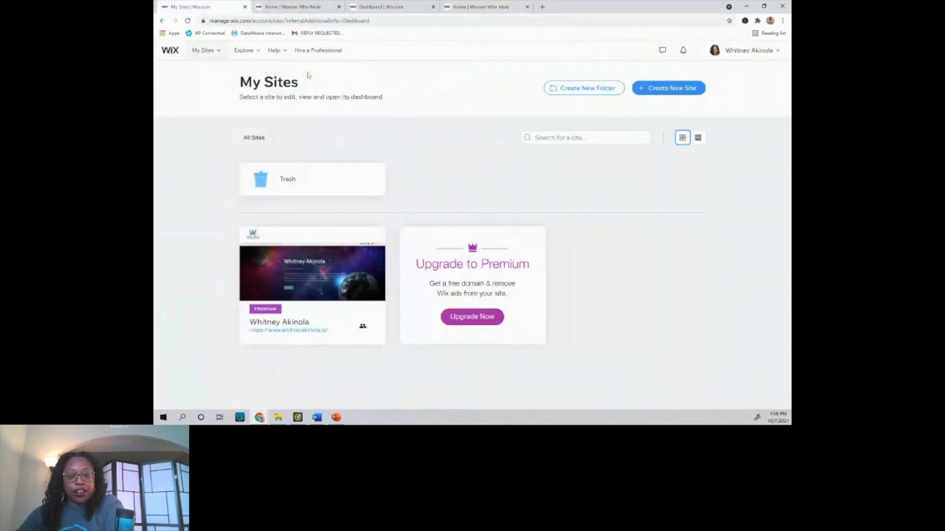
{"action": "left_click", "coordinate": [307, 8]}
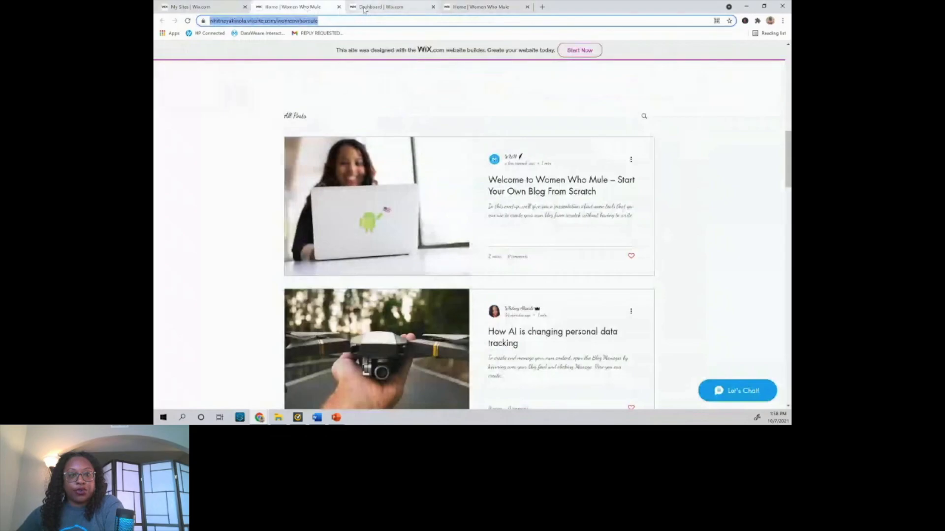
{"action": "left_click", "coordinate": [365, 9]}
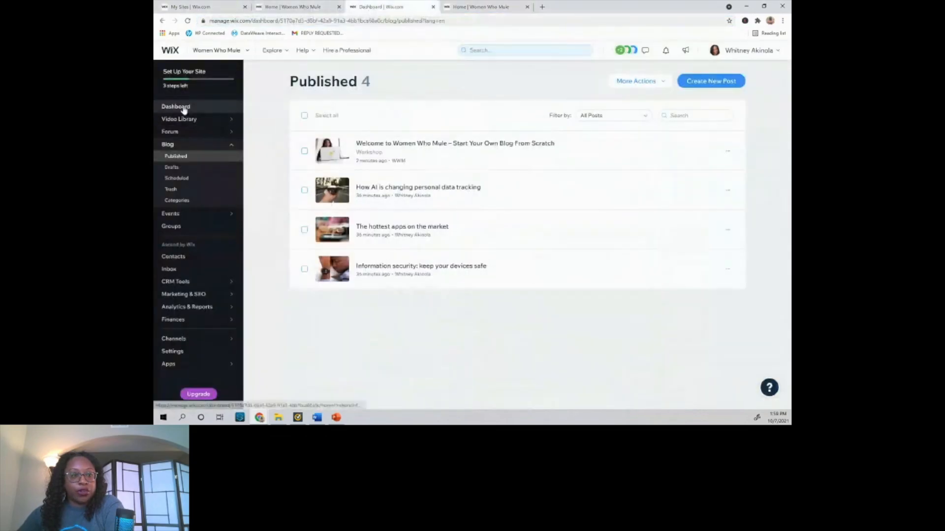
{"action": "left_click", "coordinate": [183, 107]}
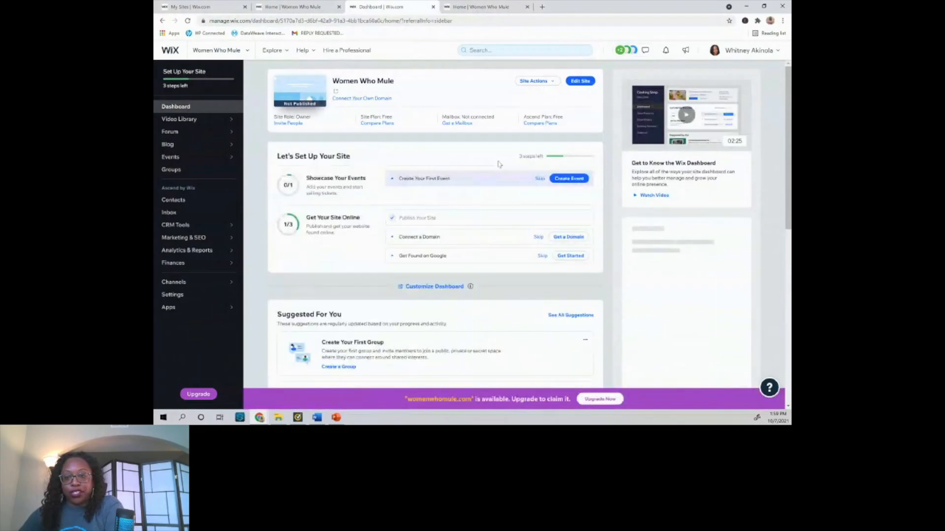
Refresh the site's analytics and look over the suggestions and help options on the dashboard
{"action": "scroll", "coordinate": [762, 200], "scroll_direction": "down", "scroll_amount": 3}
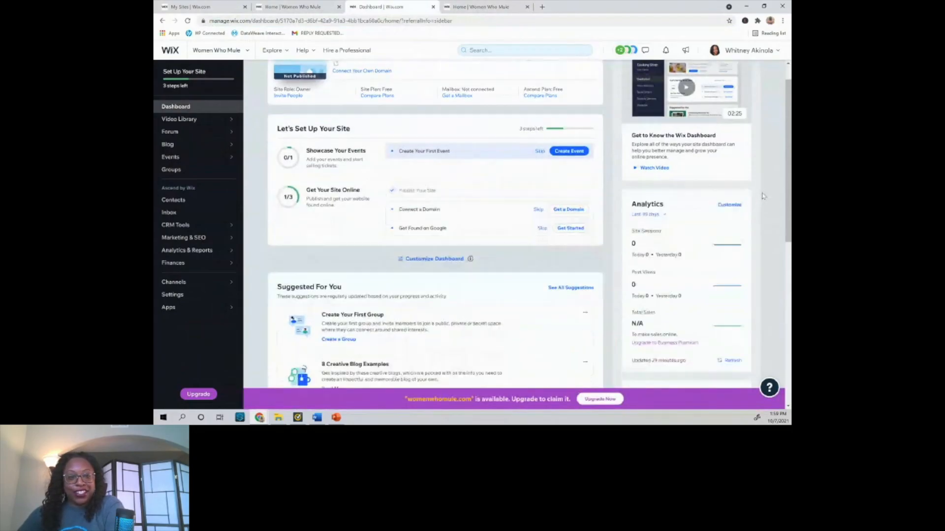
{"action": "left_click", "coordinate": [735, 310]}
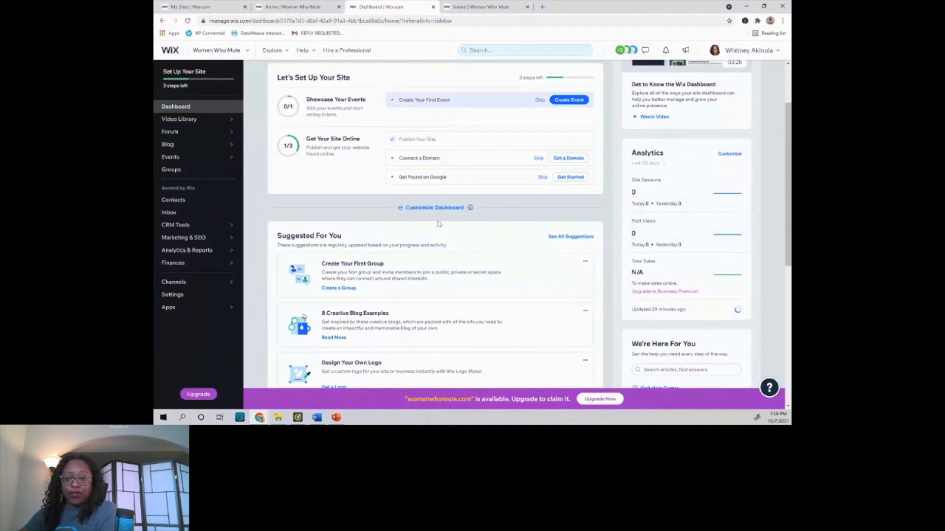
{"action": "scroll", "coordinate": [445, 223], "scroll_direction": "down", "scroll_amount": 2}
{"action": "scroll", "coordinate": [448, 223], "scroll_direction": "down", "scroll_amount": 2}
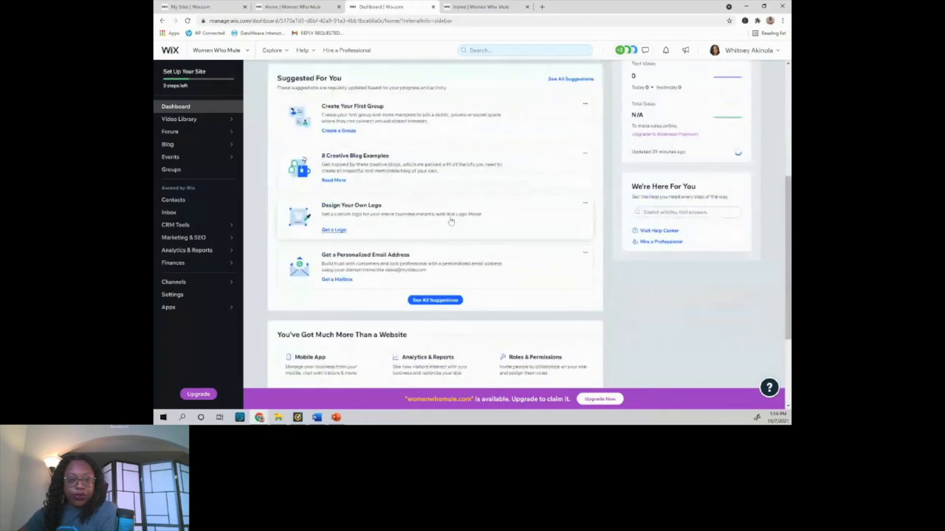
{"action": "scroll", "coordinate": [451, 221], "scroll_direction": "up", "scroll_amount": 5}
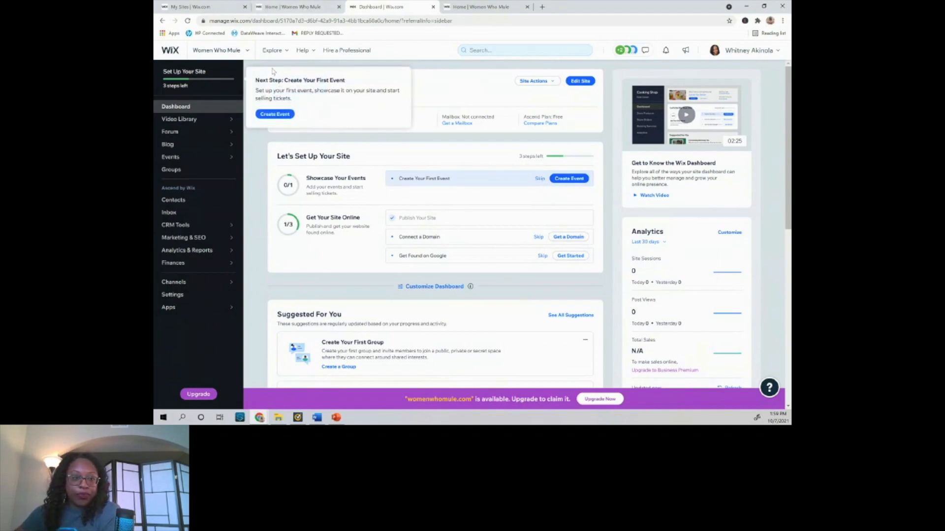
Switch to the dashboard of the account's Premium site and examine its analytics and Analytics Insights
{"action": "left_click", "coordinate": [244, 51]}
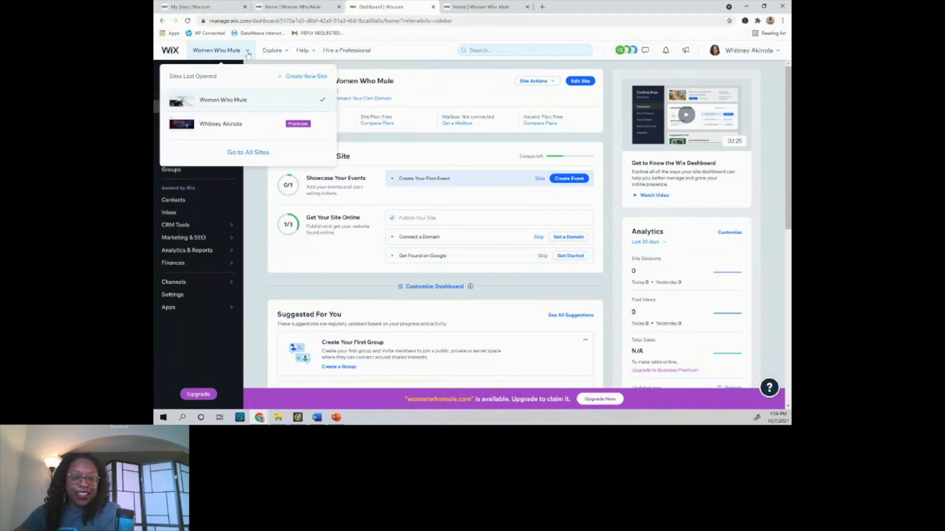
{"action": "left_click", "coordinate": [227, 127]}
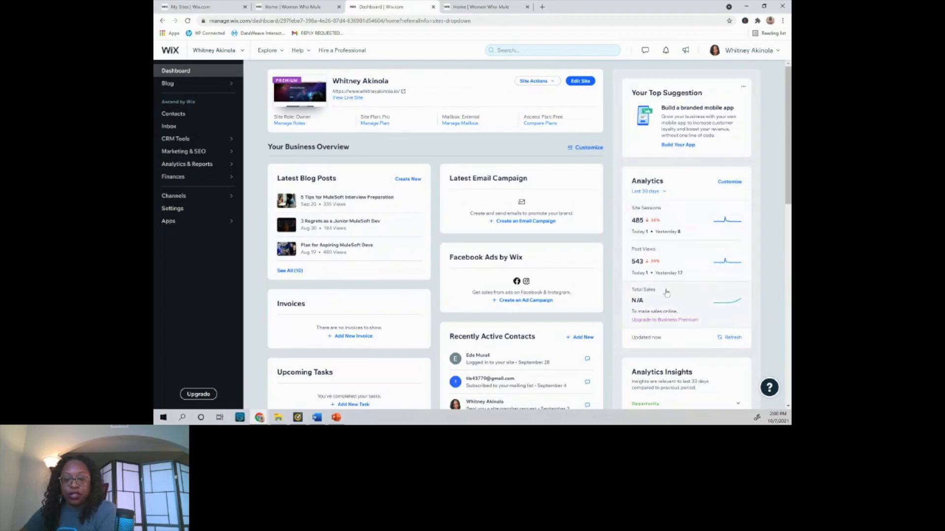
{"action": "scroll", "coordinate": [666, 293], "scroll_direction": "down", "scroll_amount": 4}
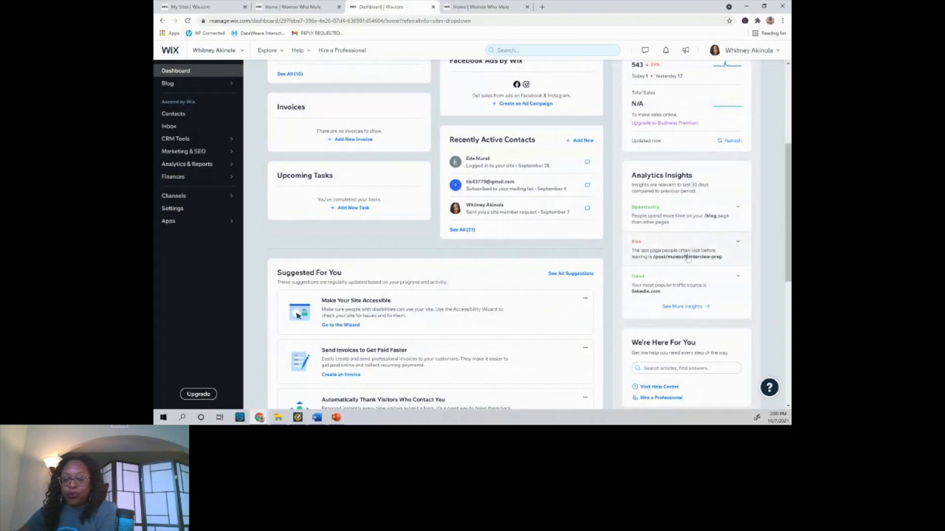
Look over the rest of the Premium site's dashboard, including its Analytics Insights, suggestions, latest blog posts, upcoming tasks and recently active contacts
{"action": "scroll", "coordinate": [688, 258], "scroll_direction": "down", "scroll_amount": 1}
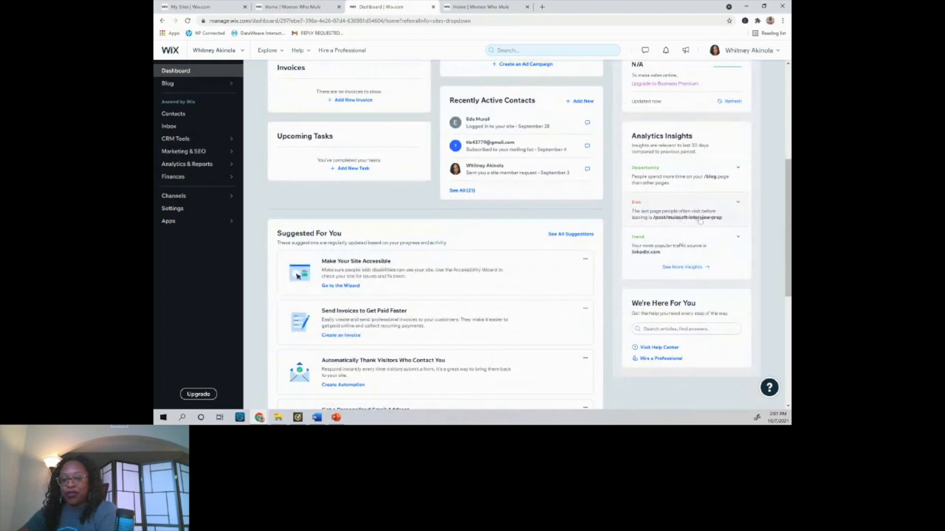
{"action": "scroll", "coordinate": [676, 247], "scroll_direction": "down", "scroll_amount": 1}
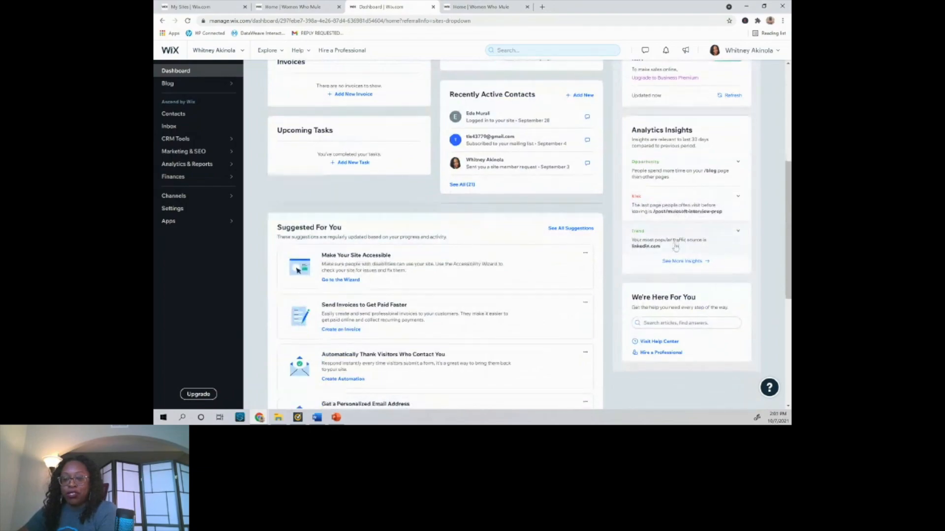
{"action": "scroll", "coordinate": [676, 247], "scroll_direction": "down", "scroll_amount": 1}
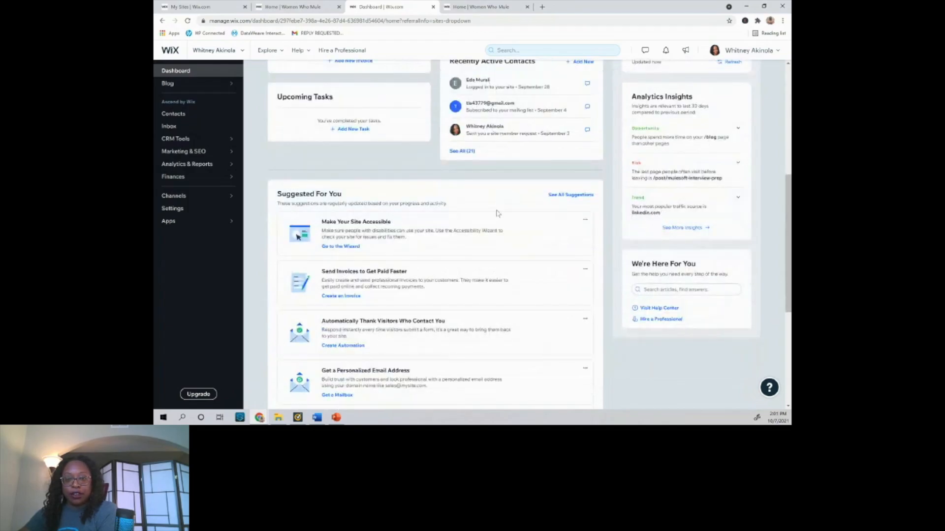
{"action": "scroll", "coordinate": [497, 213], "scroll_direction": "up", "scroll_amount": 3}
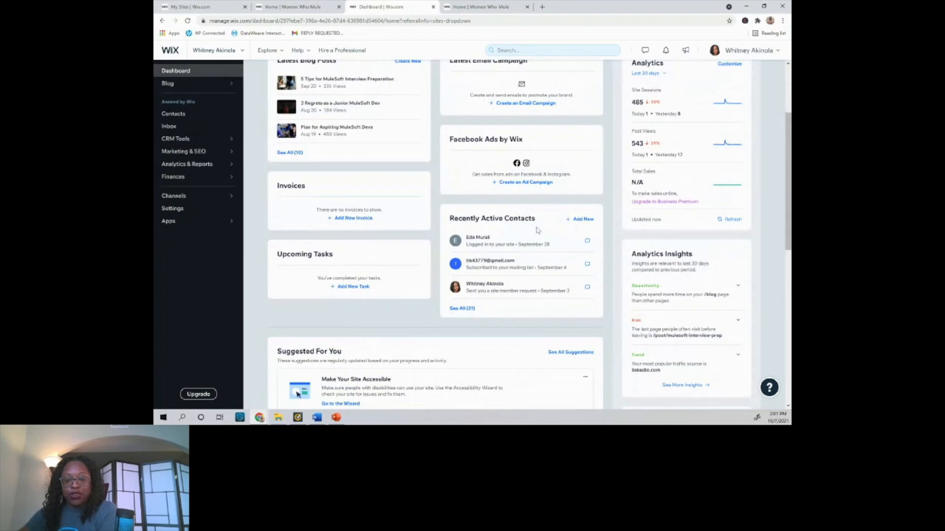
{"action": "scroll", "coordinate": [491, 202], "scroll_direction": "up", "scroll_amount": 3}
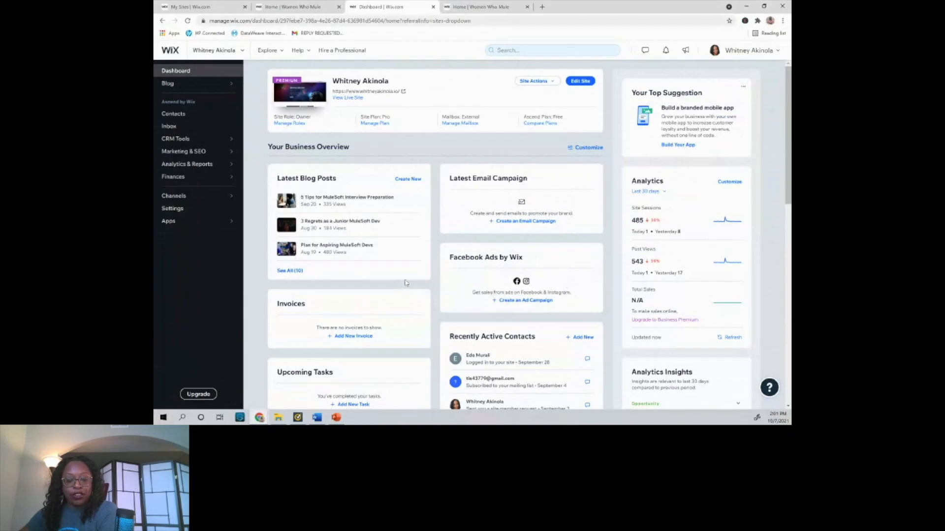
{"action": "scroll", "coordinate": [406, 282], "scroll_direction": "down", "scroll_amount": 1}
{"action": "scroll", "coordinate": [406, 282], "scroll_direction": "down", "scroll_amount": 1}
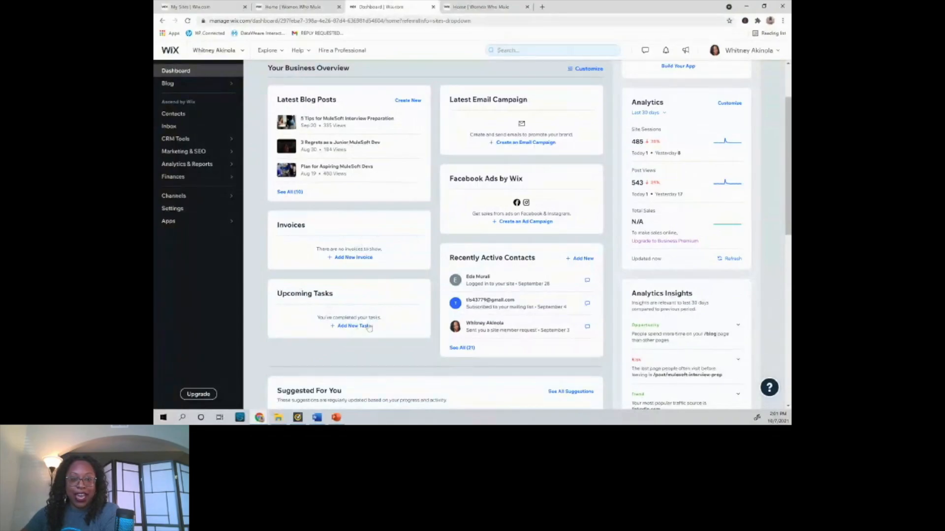
{"action": "scroll", "coordinate": [416, 290], "scroll_direction": "down", "scroll_amount": 1}
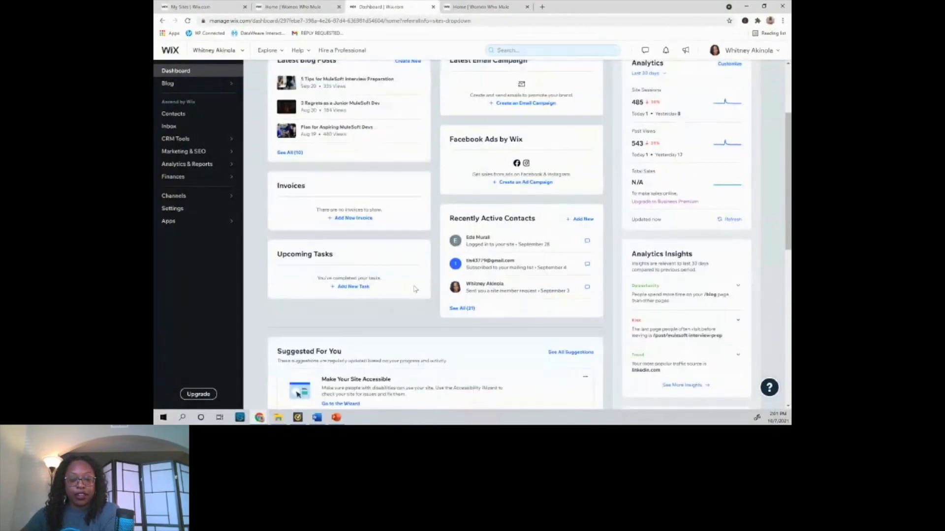
{"action": "scroll", "coordinate": [416, 290], "scroll_direction": "down", "scroll_amount": 1}
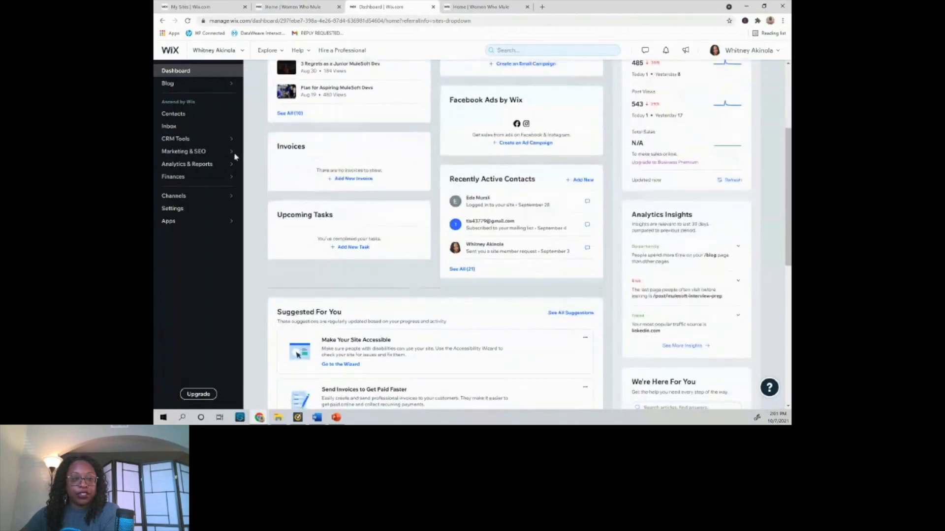
Open the site's Marketing Home and look over the marketing planner and the recent email campaign tracking
{"action": "left_click", "coordinate": [192, 154]}
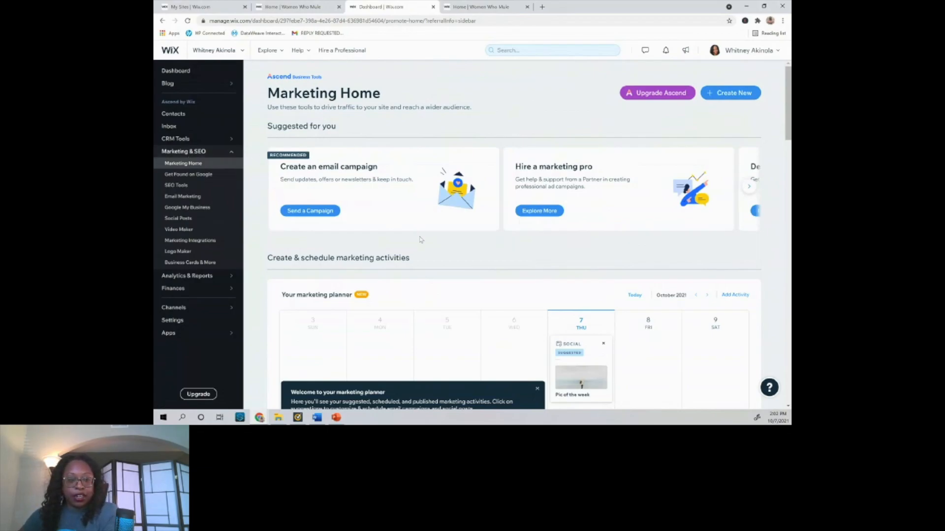
{"action": "scroll", "coordinate": [420, 240], "scroll_direction": "down", "scroll_amount": 3}
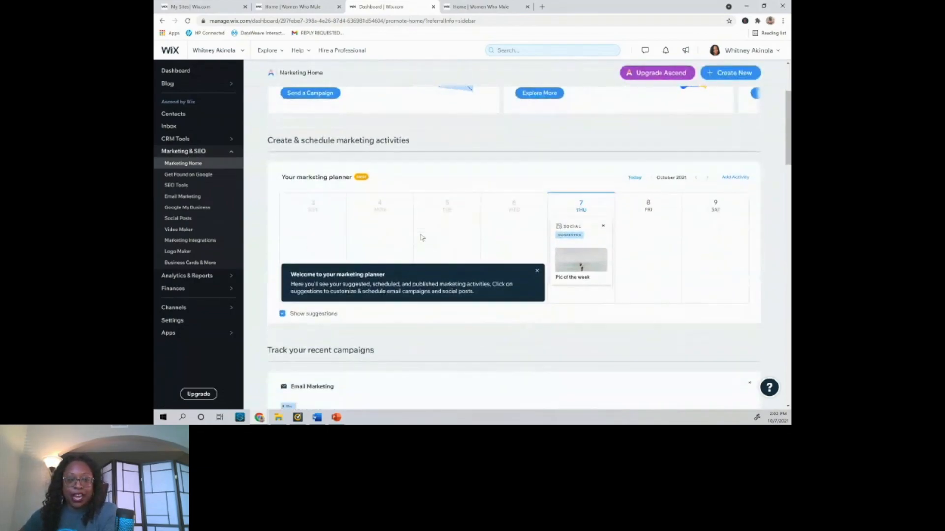
{"action": "scroll", "coordinate": [421, 238], "scroll_direction": "down", "scroll_amount": 2}
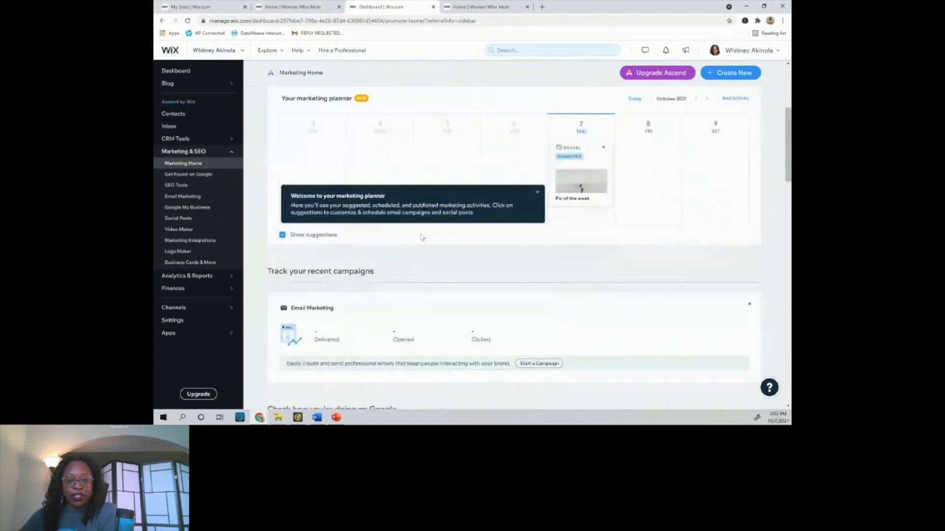
{"action": "scroll", "coordinate": [421, 231], "scroll_direction": "down", "scroll_amount": 1}
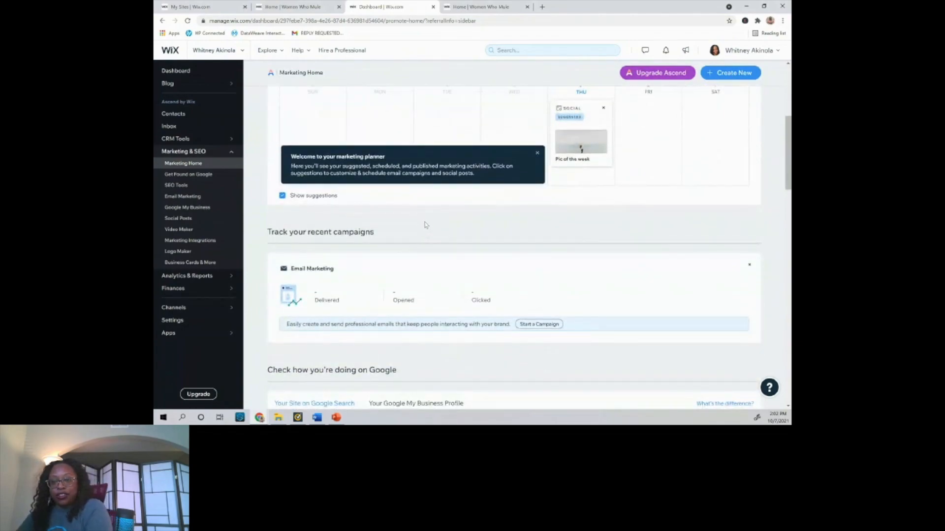
{"action": "scroll", "coordinate": [439, 213], "scroll_direction": "down", "scroll_amount": 2}
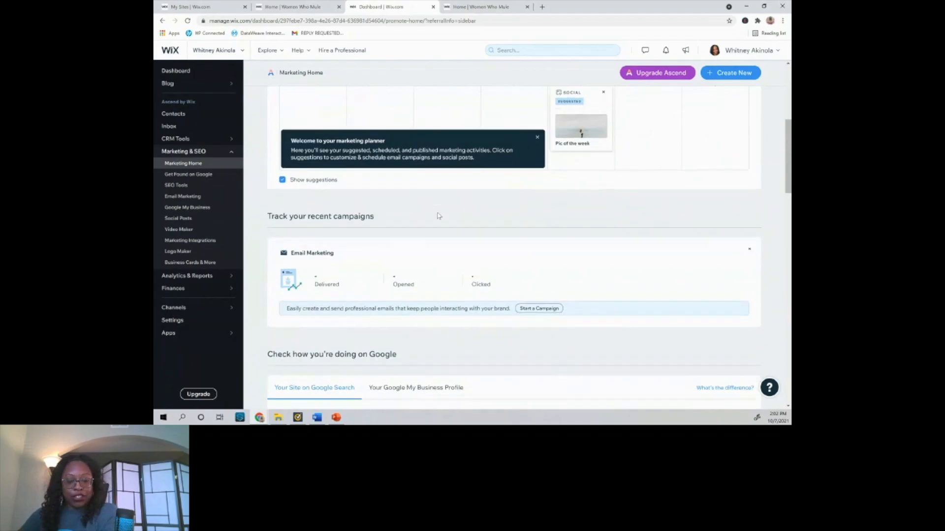
{"action": "scroll", "coordinate": [440, 216], "scroll_direction": "down", "scroll_amount": 1}
Examine the site's Google Search performance, the recommended email templates and the automated email options in Marketing Home
{"action": "scroll", "coordinate": [440, 216], "scroll_direction": "down", "scroll_amount": 3}
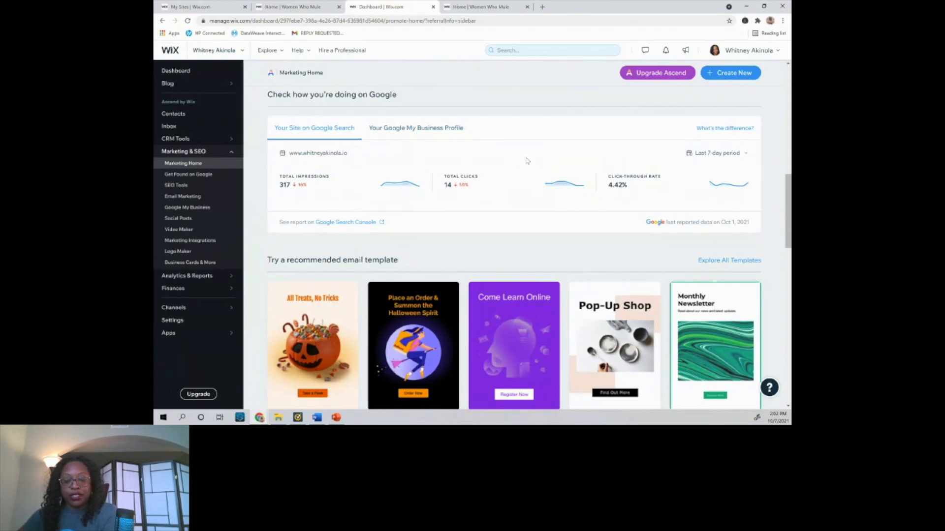
{"action": "scroll", "coordinate": [528, 162], "scroll_direction": "down", "scroll_amount": 4}
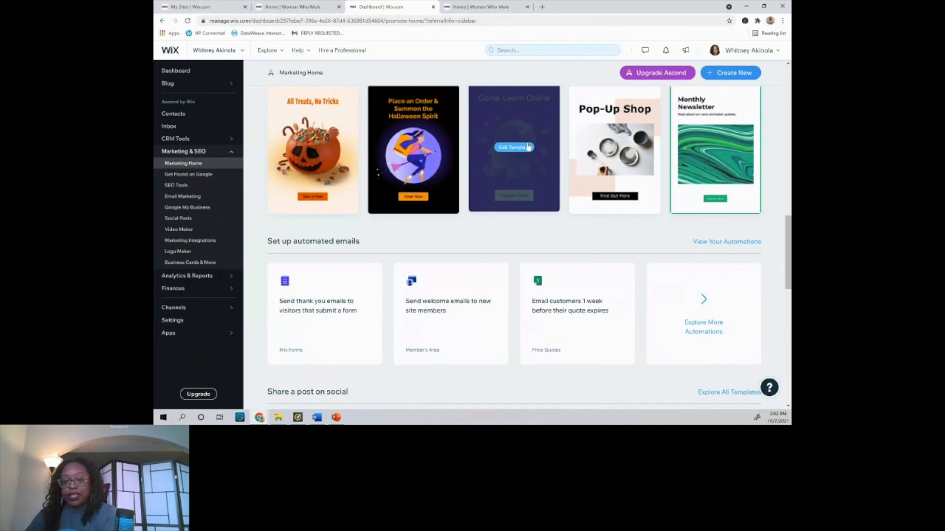
{"action": "scroll", "coordinate": [533, 185], "scroll_direction": "down", "scroll_amount": 3}
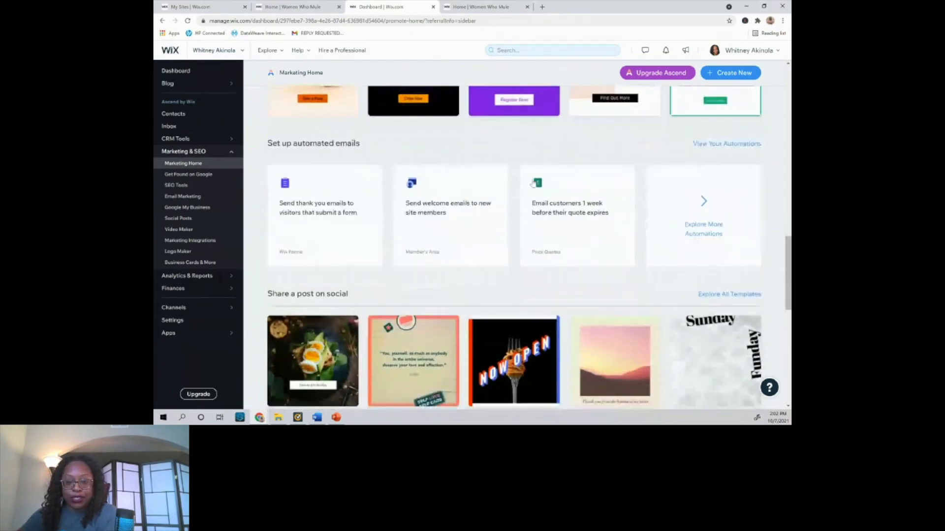
{"action": "scroll", "coordinate": [534, 182], "scroll_direction": "up", "scroll_amount": 6}
{"action": "scroll", "coordinate": [535, 180], "scroll_direction": "up", "scroll_amount": 5}
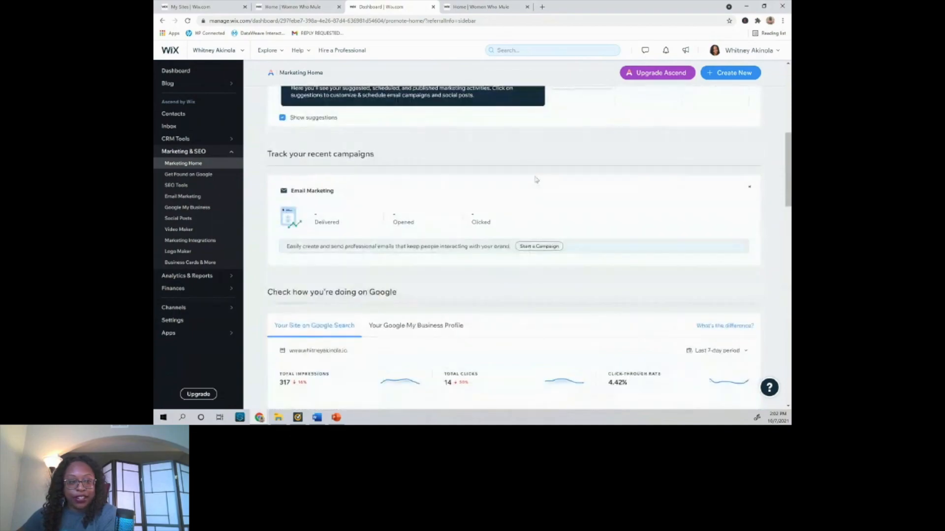
{"action": "scroll", "coordinate": [535, 179], "scroll_direction": "up", "scroll_amount": 4}
{"action": "scroll", "coordinate": [528, 176], "scroll_direction": "up", "scroll_amount": 1}
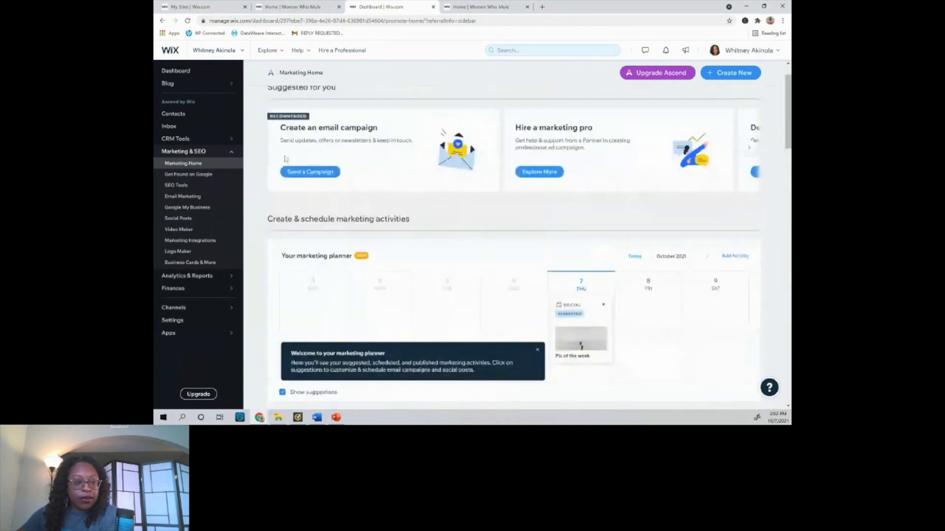
Open Social Posts and browse the post templates available for social media
{"action": "left_click", "coordinate": [173, 218]}
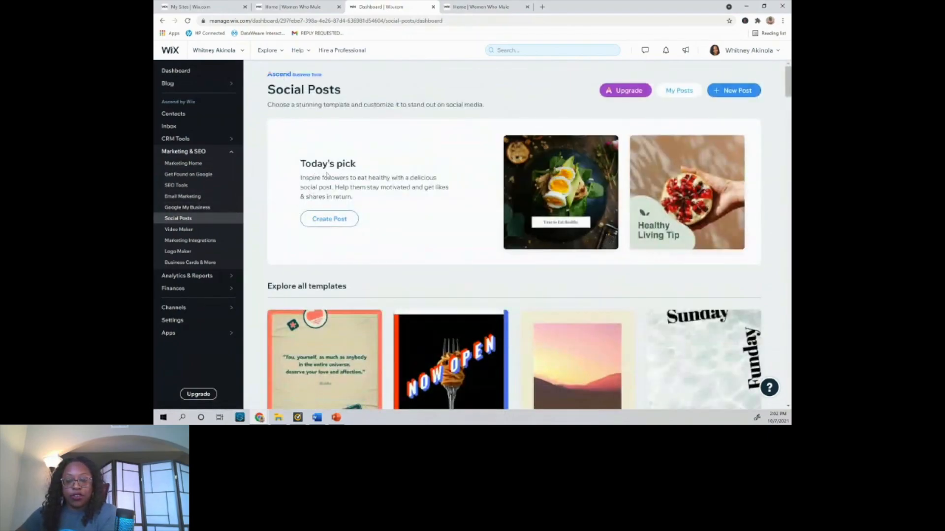
{"action": "scroll", "coordinate": [339, 181], "scroll_direction": "down", "scroll_amount": 4}
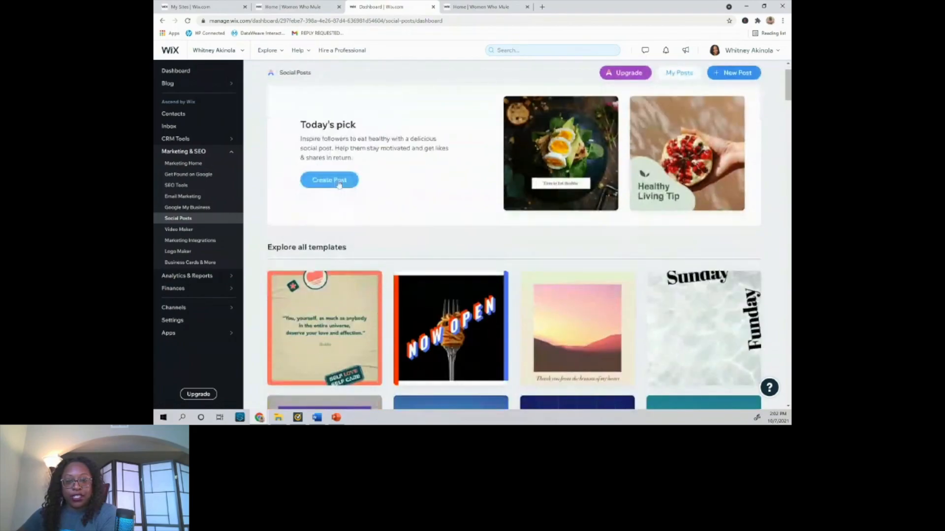
{"action": "scroll", "coordinate": [339, 178], "scroll_direction": "down", "scroll_amount": 2}
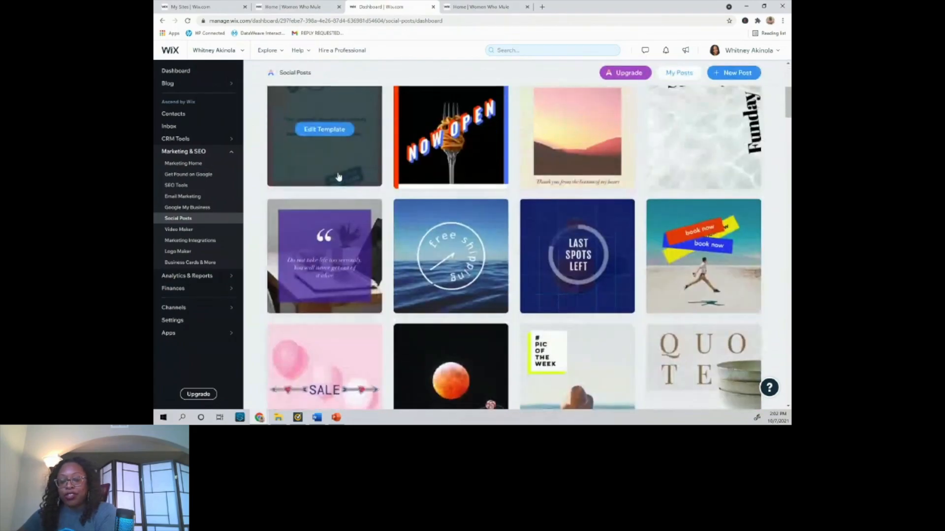
{"action": "scroll", "coordinate": [367, 184], "scroll_direction": "up", "scroll_amount": 1}
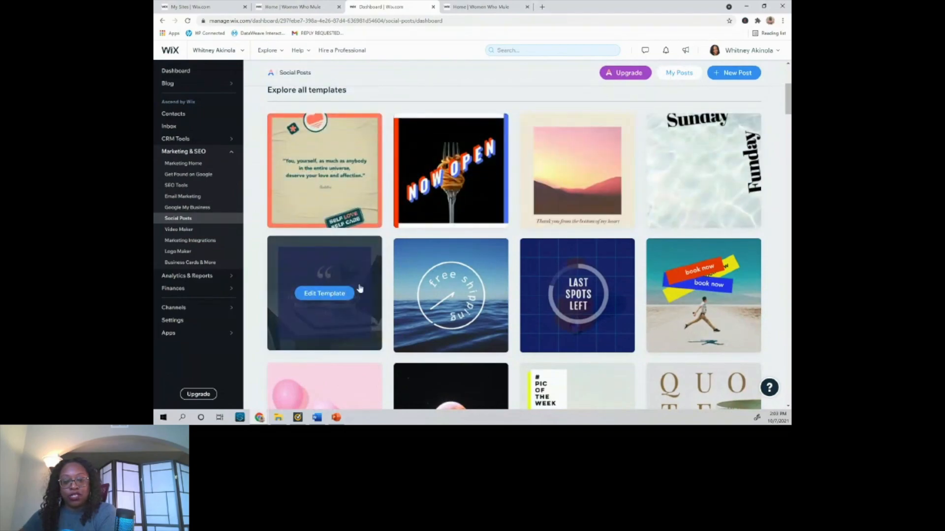
{"action": "scroll", "coordinate": [522, 276], "scroll_direction": "down", "scroll_amount": 2}
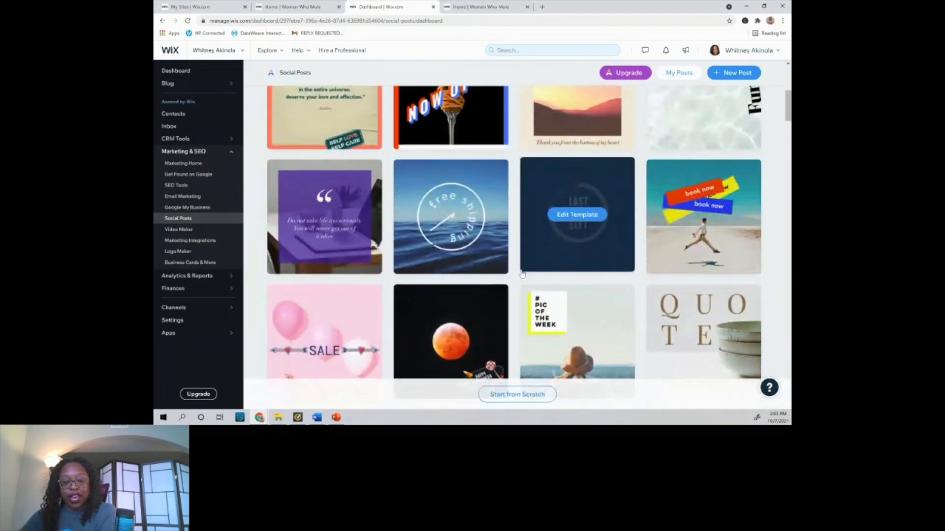
{"action": "scroll", "coordinate": [522, 272], "scroll_direction": "down", "scroll_amount": 1}
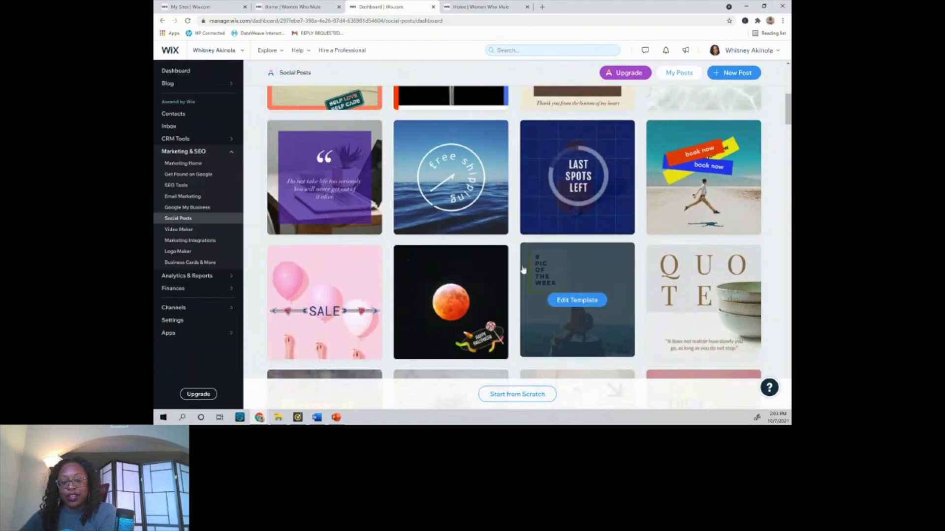
{"action": "scroll", "coordinate": [523, 268], "scroll_direction": "down", "scroll_amount": 5}
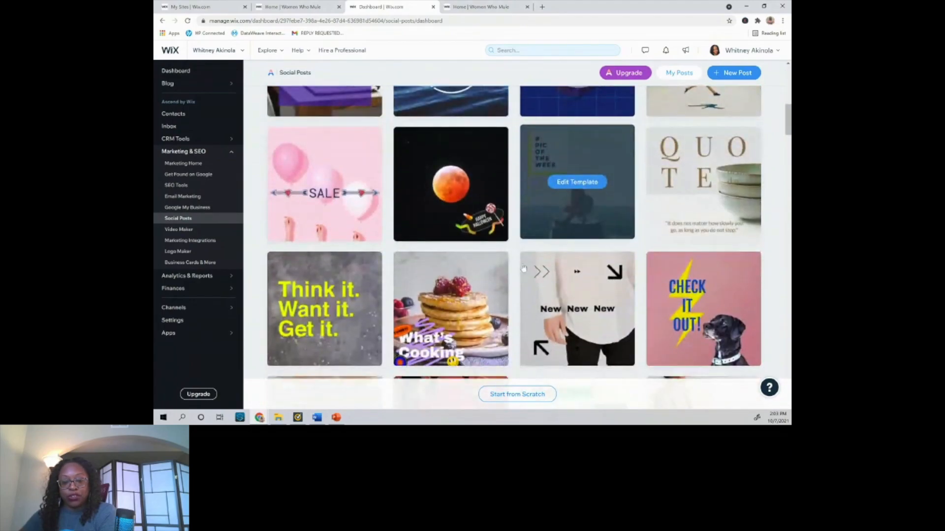
{"action": "scroll", "coordinate": [523, 268], "scroll_direction": "down", "scroll_amount": 2}
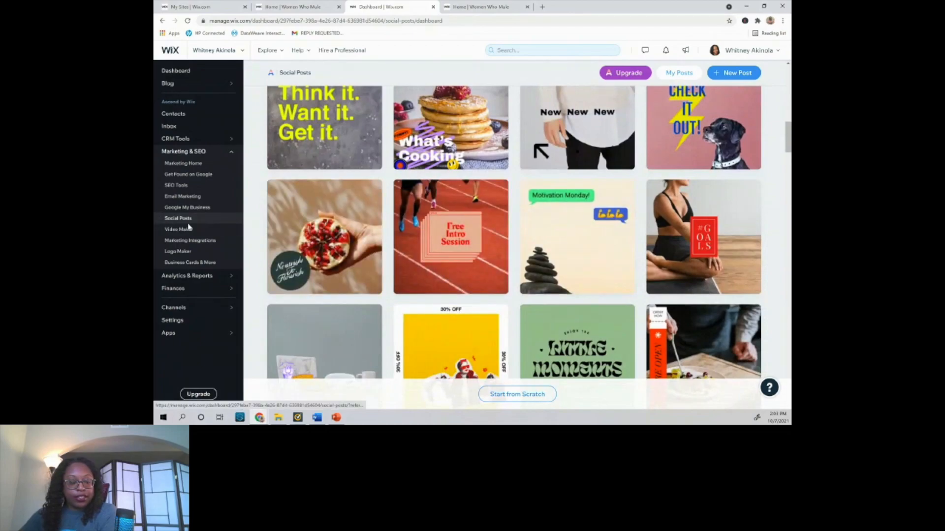
Open the Traffic Overview report and examine sessions over time, visitors, devices, traffic sources, top pages and sessions by country
{"action": "mouse_move", "coordinate": [197, 277]}
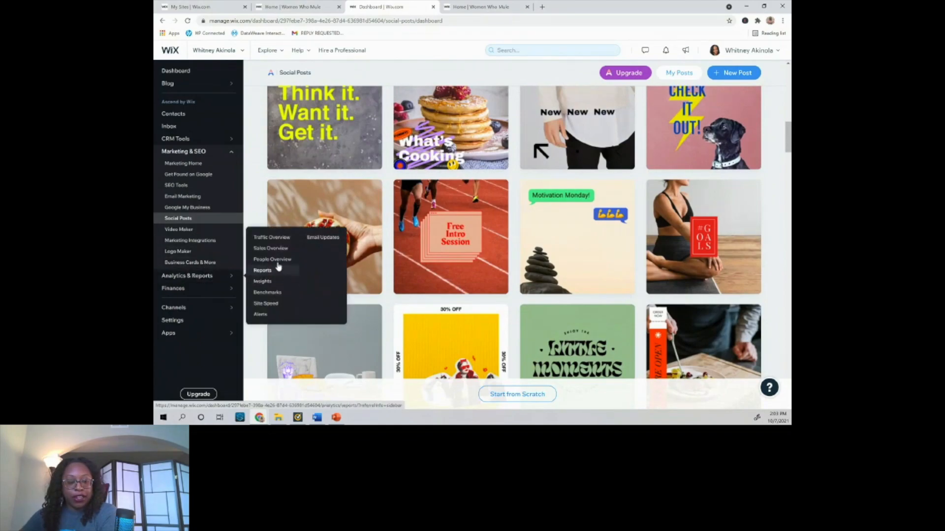
{"action": "left_click", "coordinate": [281, 240]}
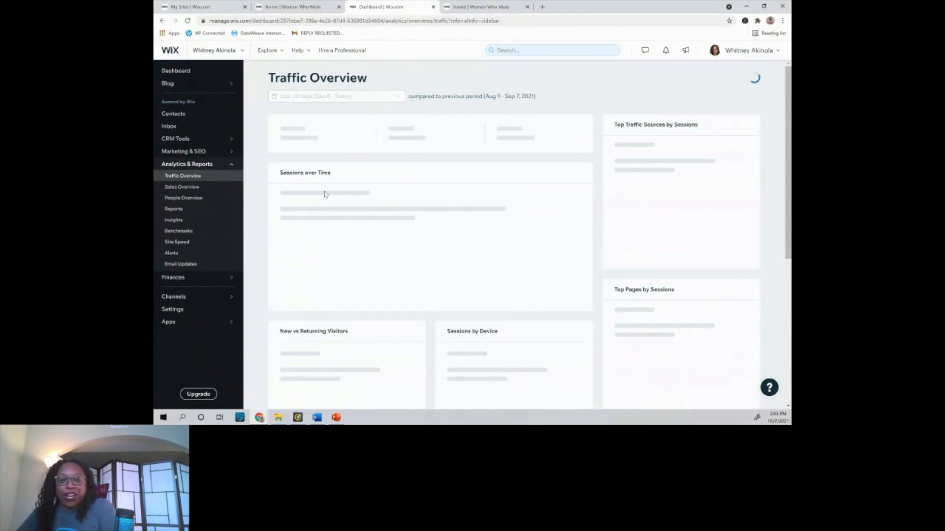
{"action": "scroll", "coordinate": [394, 165], "scroll_direction": "down", "scroll_amount": 3}
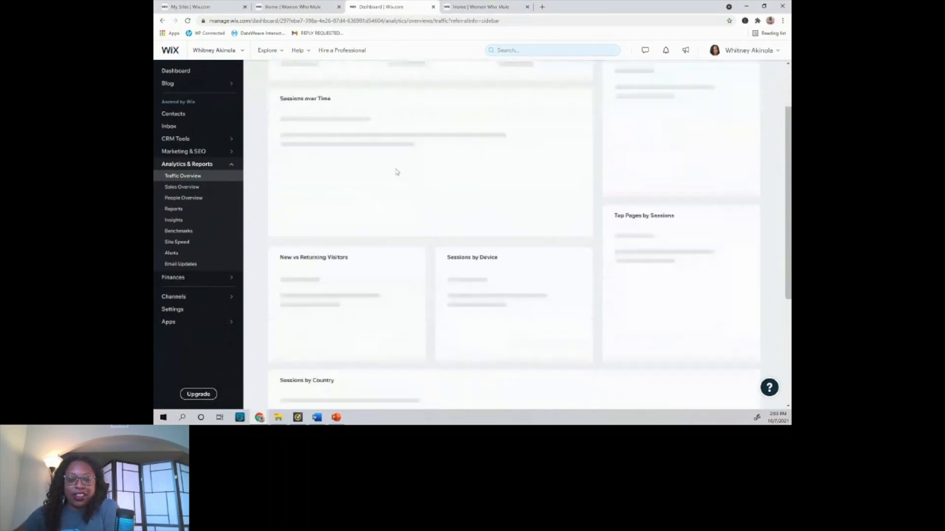
{"action": "scroll", "coordinate": [399, 167], "scroll_direction": "up", "scroll_amount": 3}
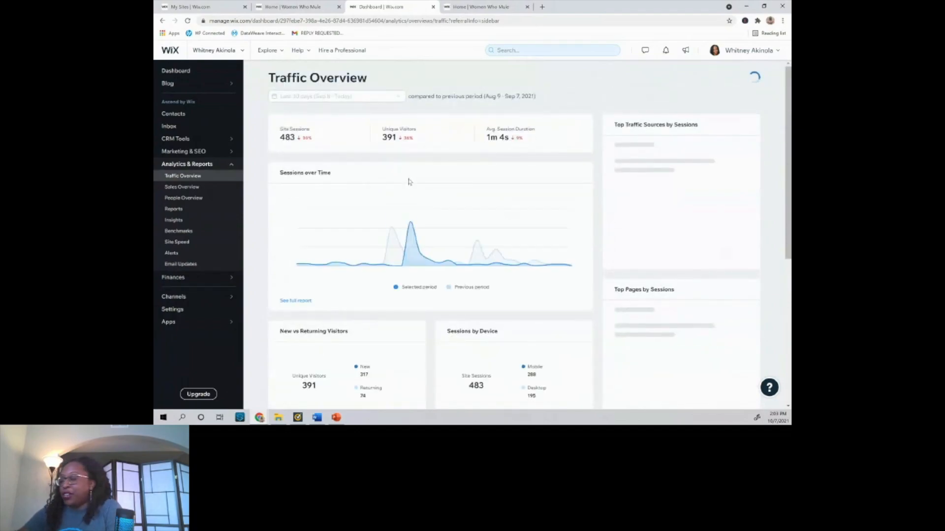
{"action": "scroll", "coordinate": [409, 182], "scroll_direction": "down", "scroll_amount": 1}
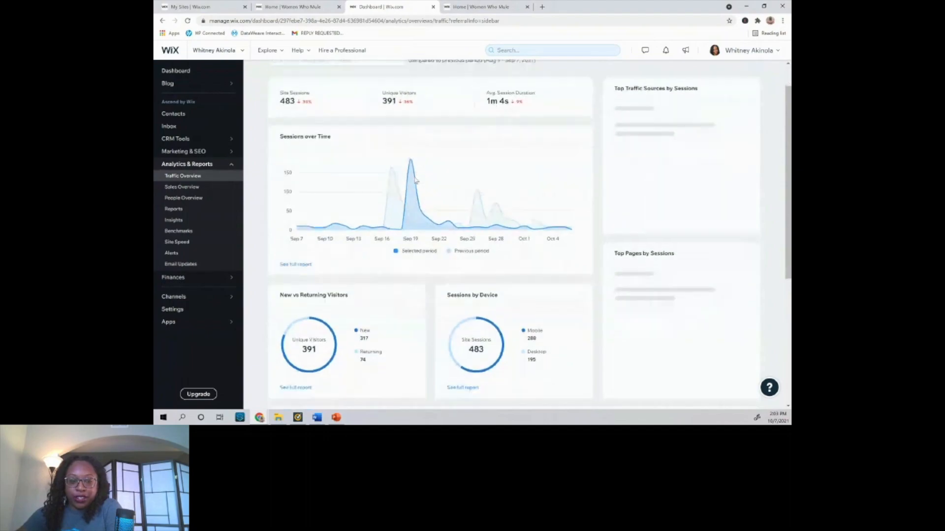
{"action": "scroll", "coordinate": [416, 177], "scroll_direction": "down", "scroll_amount": 1}
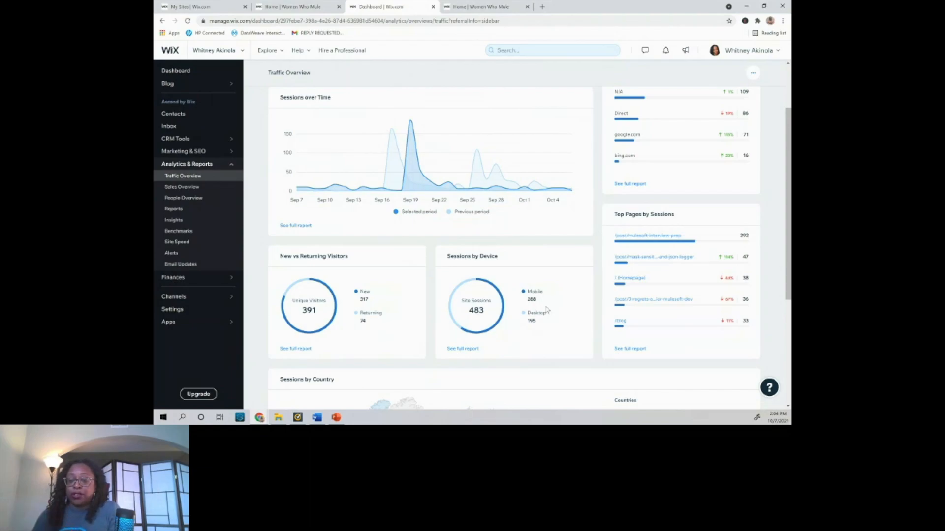
{"action": "scroll", "coordinate": [715, 262], "scroll_direction": "down", "scroll_amount": 2}
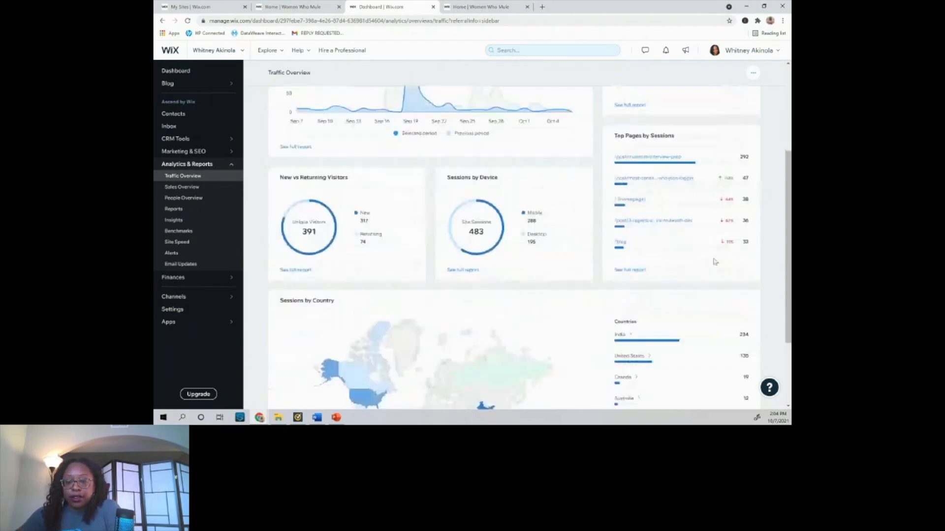
{"action": "scroll", "coordinate": [715, 262], "scroll_direction": "down", "scroll_amount": 1}
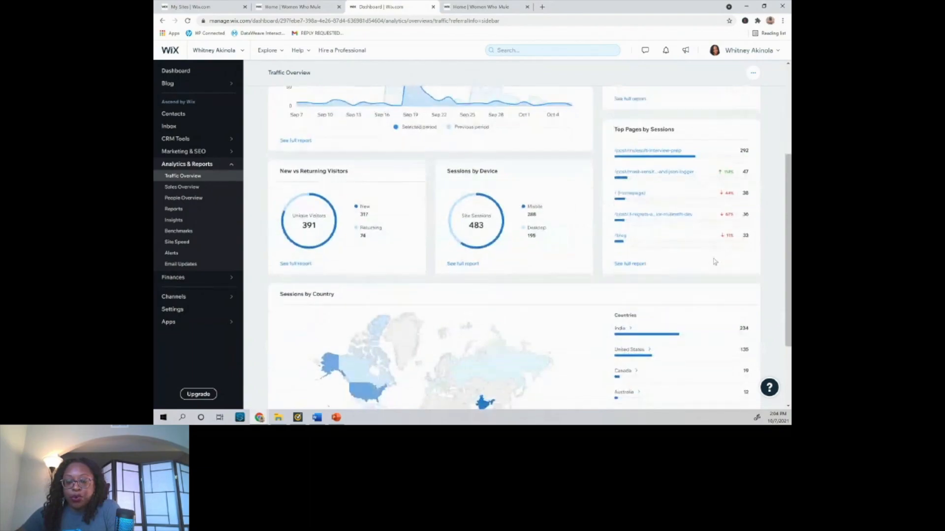
{"action": "scroll", "coordinate": [552, 275], "scroll_direction": "down", "scroll_amount": 3}
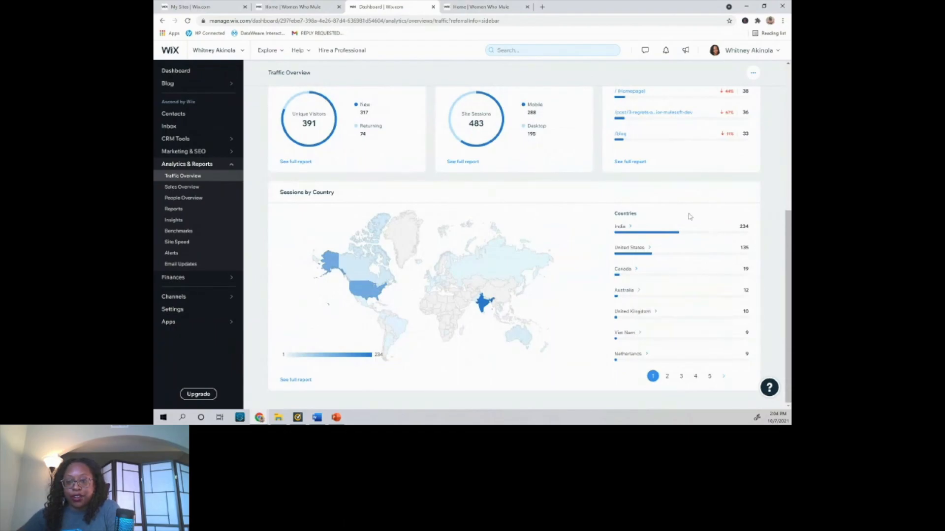
{"action": "scroll", "coordinate": [689, 216], "scroll_direction": "up", "scroll_amount": 7}
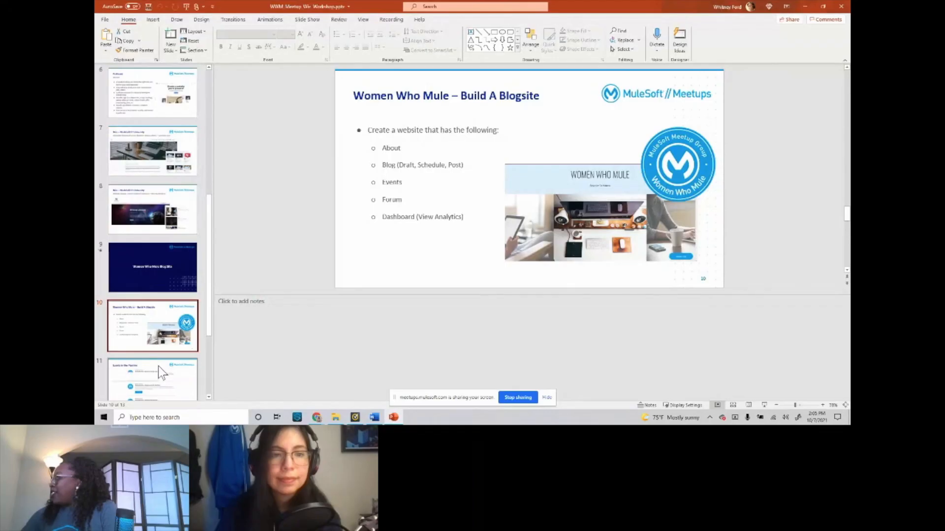
In the PowerPoint workshop deck, start the slide show from Events in the Pipeline and advance through What's Next? to the Thank you slide
{"action": "left_click", "coordinate": [43, 230]}
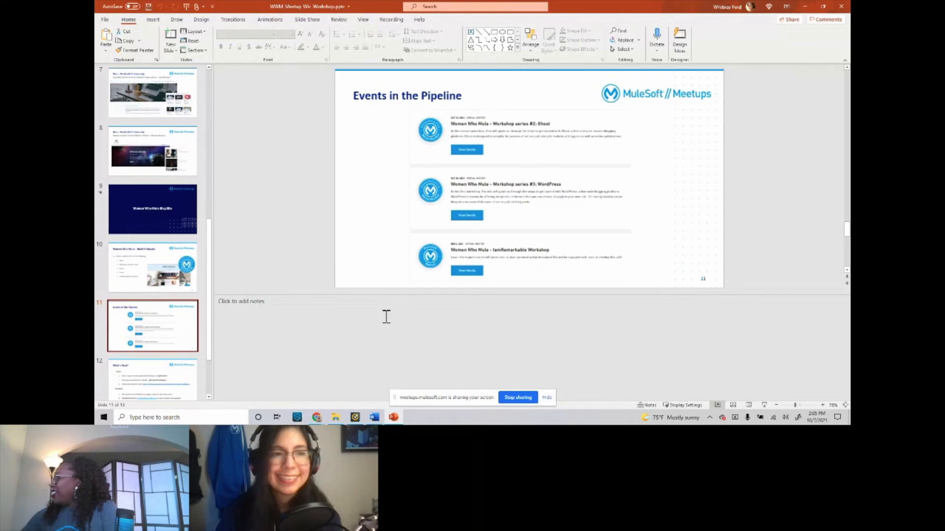
{"action": "left_click", "coordinate": [766, 404]}
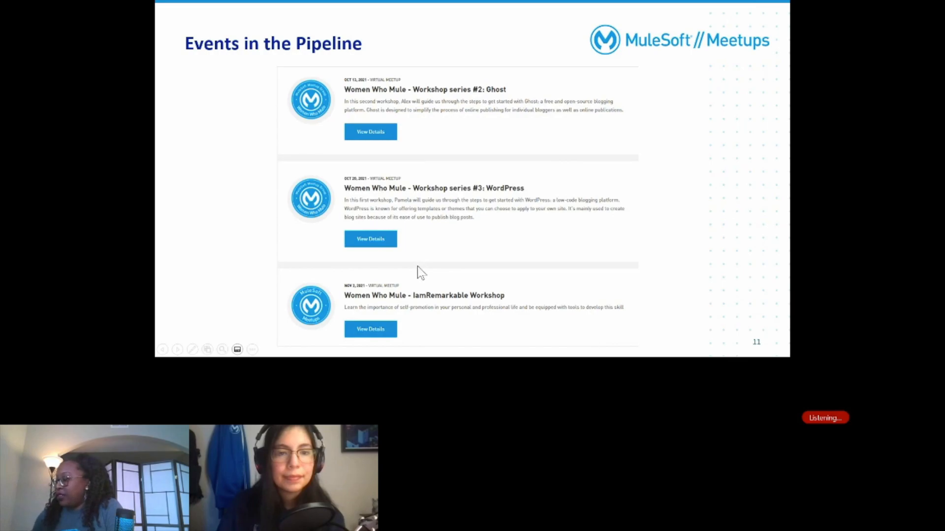
{"action": "key", "text": "Right"}
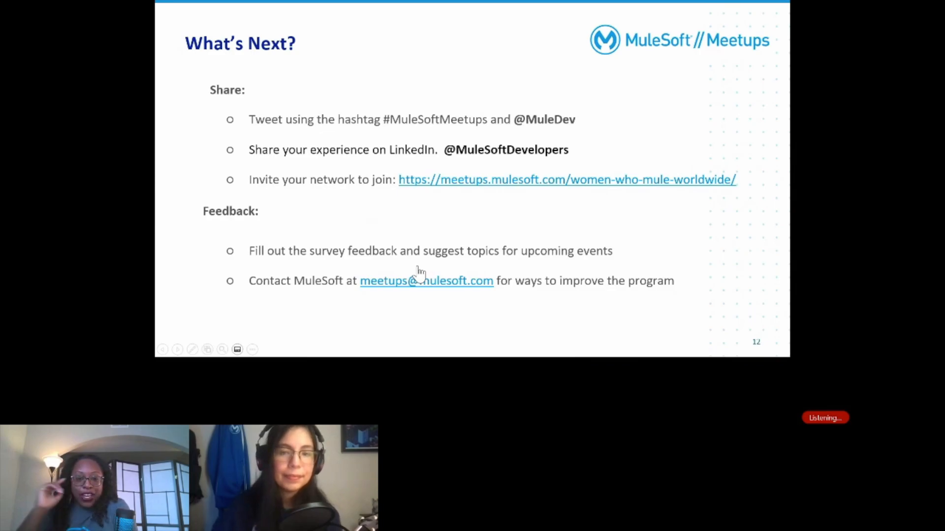
{"action": "key", "text": "Right"}
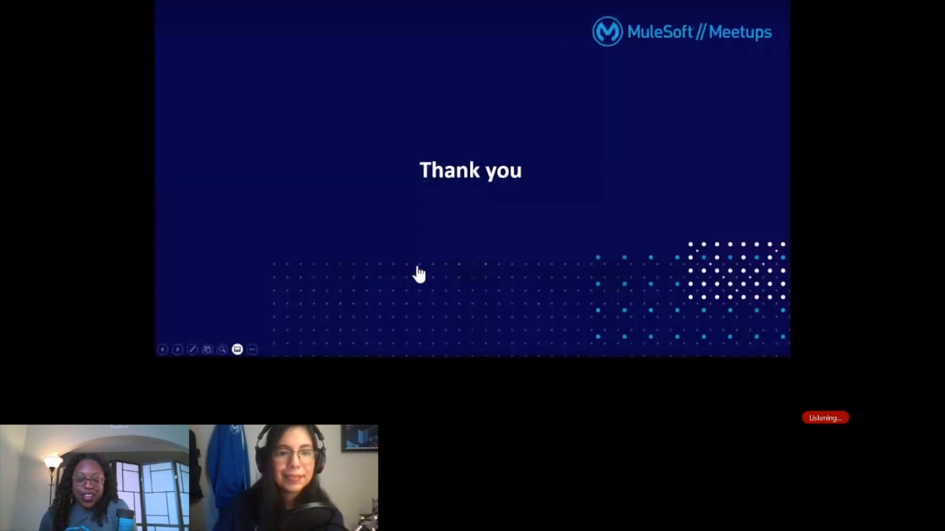